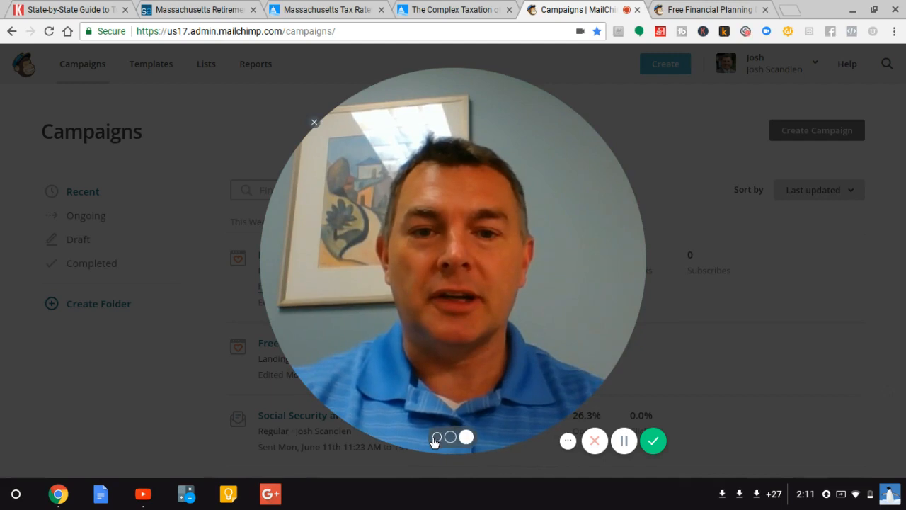
left_click(435, 437)
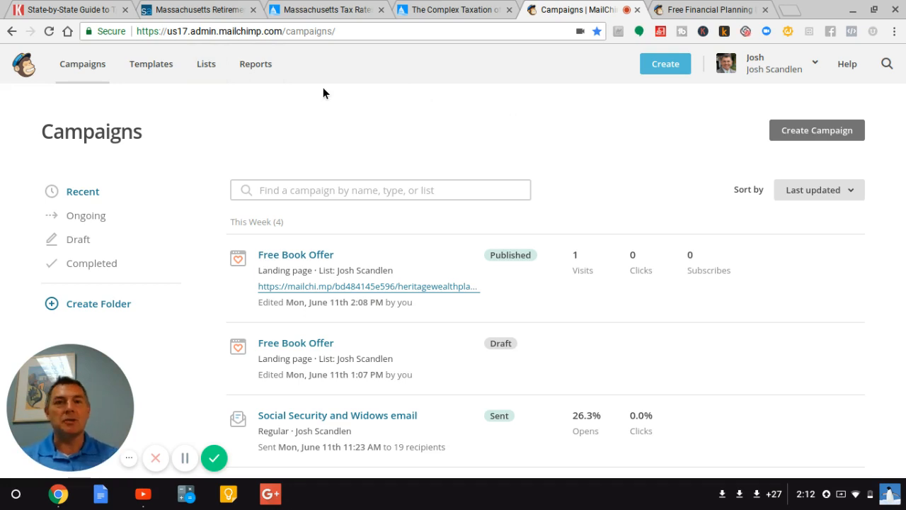
Open the Lists overview and examine the existing mailing lists with their subscriber, open and click figures
left_click(206, 65)
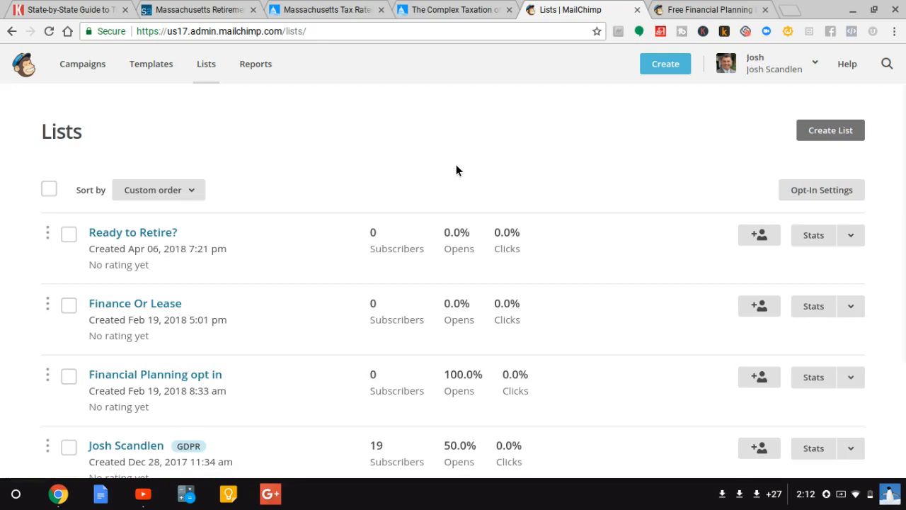
scroll(456, 170, "down", 1)
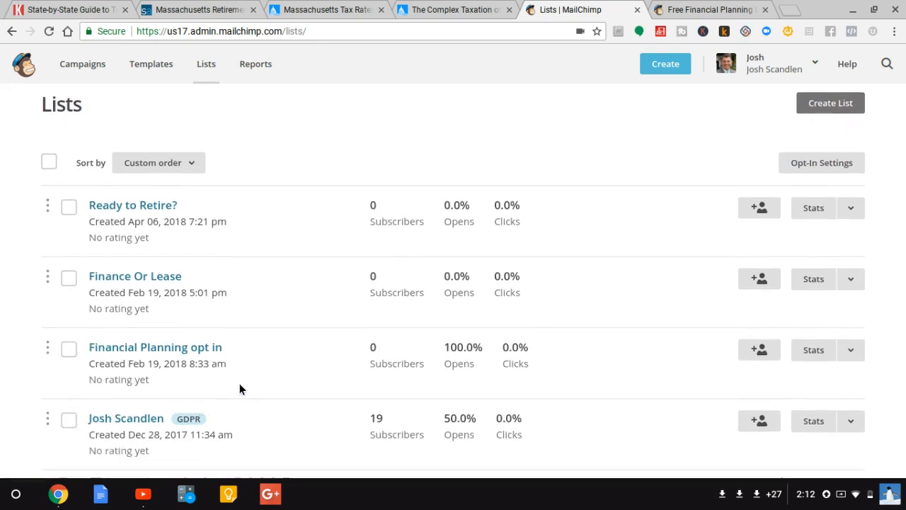
scroll(239, 388, "down", 2)
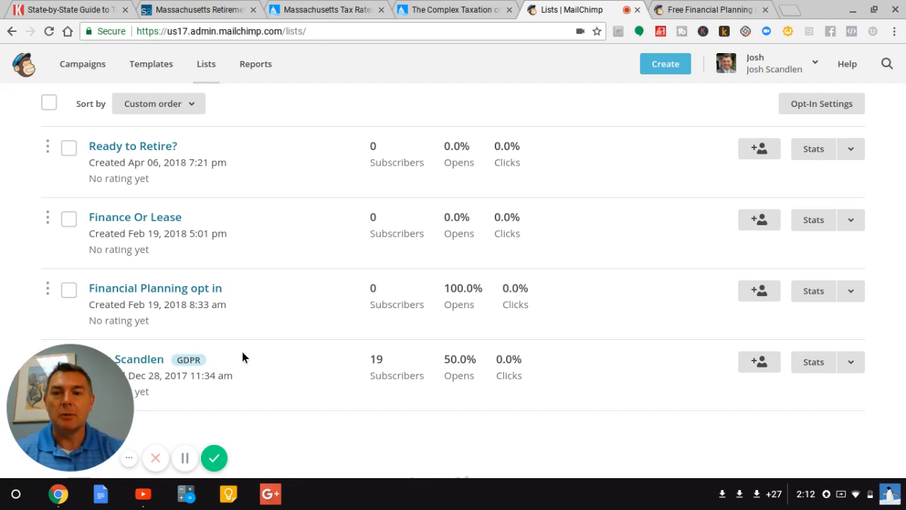
scroll(242, 355, "down", 1)
scroll(244, 295, "up", 3)
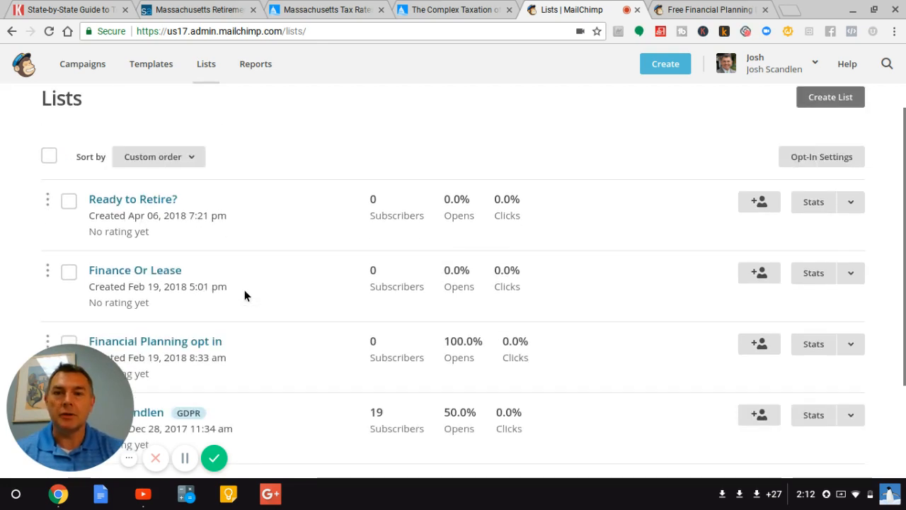
scroll(366, 267, "down", 4)
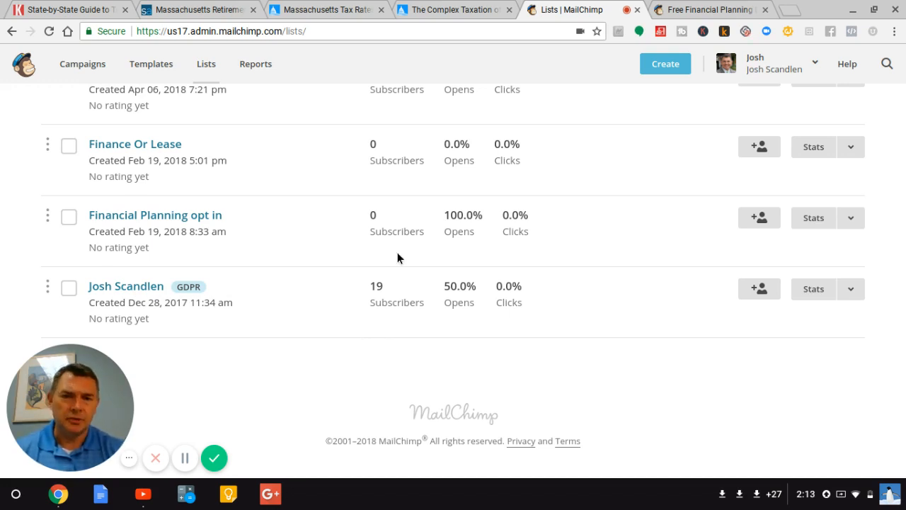
scroll(375, 287, "up", 3)
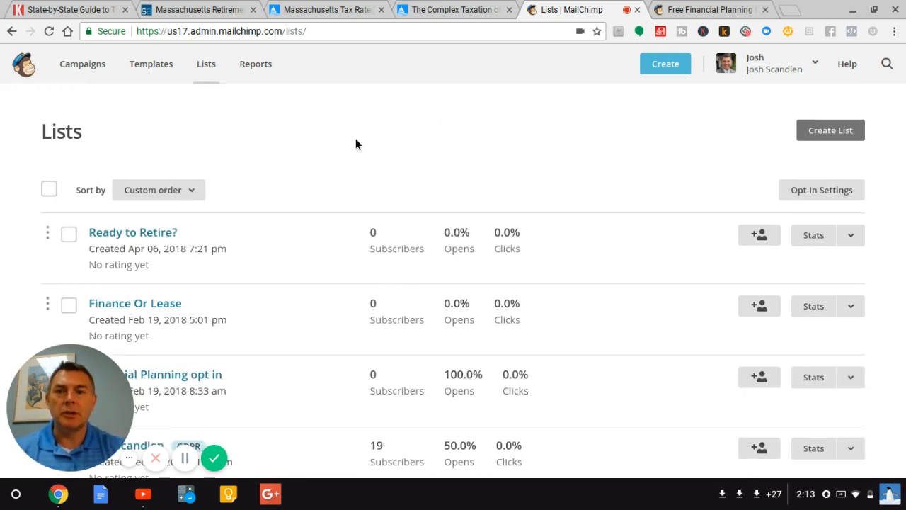
scroll(355, 140, "down", 3)
scroll(333, 283, "up", 3)
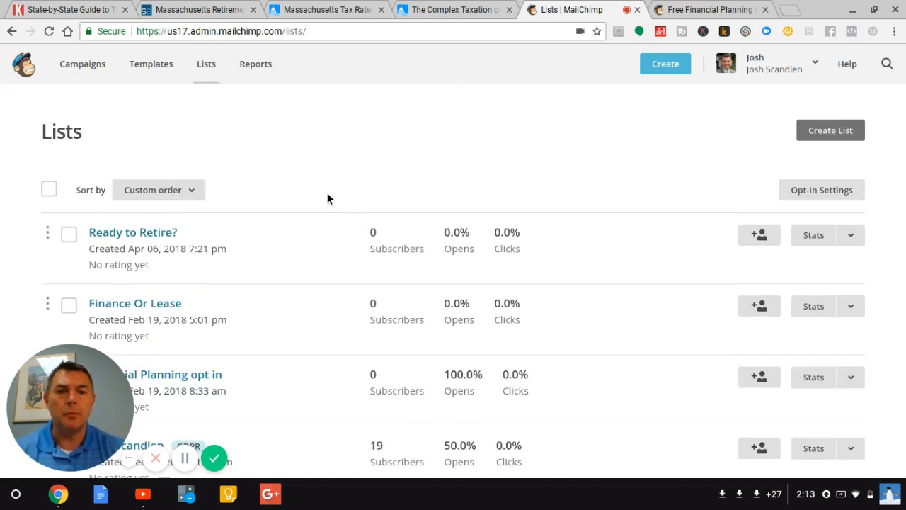
scroll(327, 198, "down", 2)
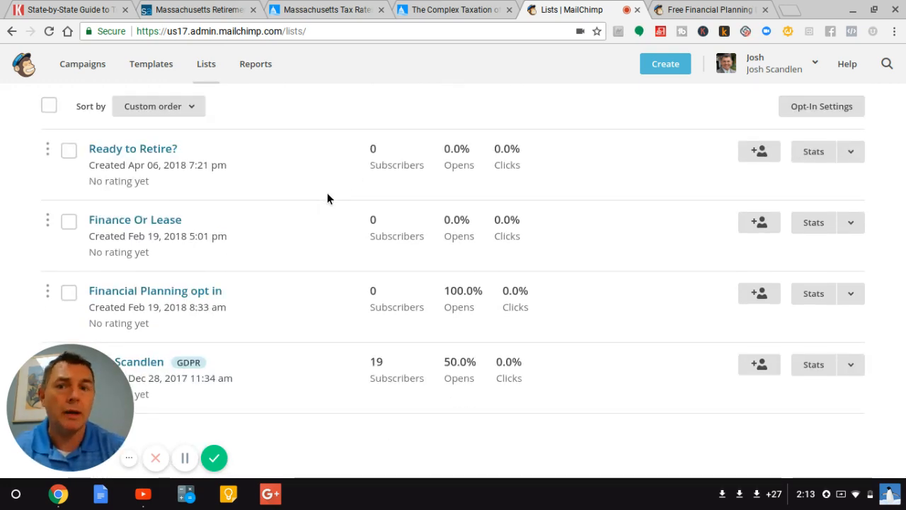
scroll(327, 198, "up", 2)
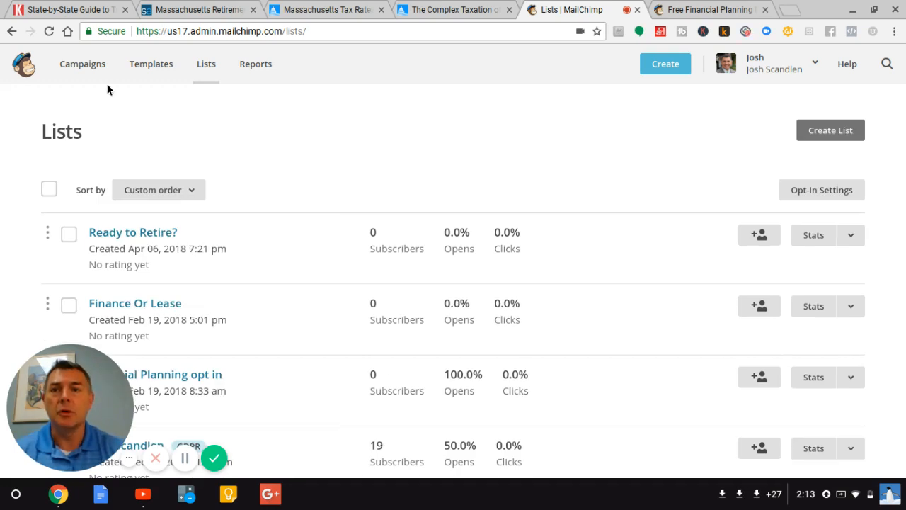
Return to the Campaigns overview and start creating a new landing page campaign
left_click(83, 66)
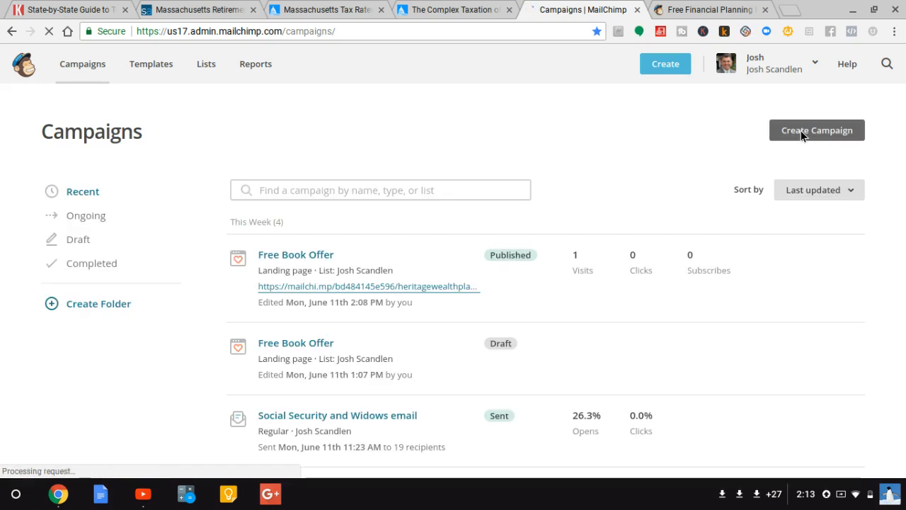
scroll(595, 157, "down", 3)
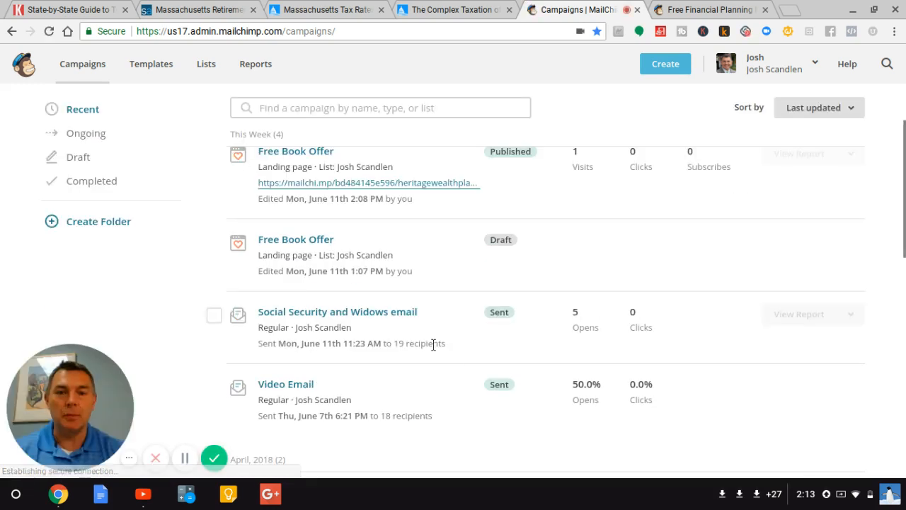
scroll(464, 301, "down", 3)
scroll(463, 303, "down", 5)
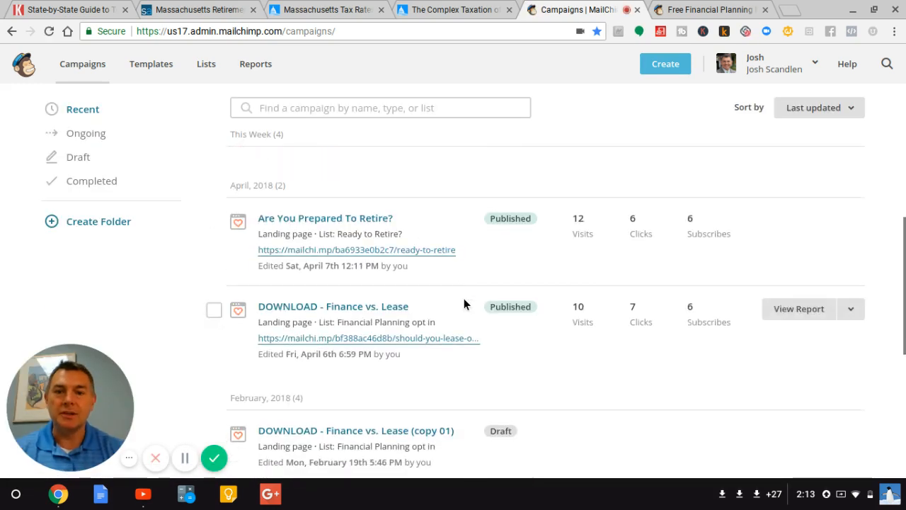
scroll(464, 303, "down", 5)
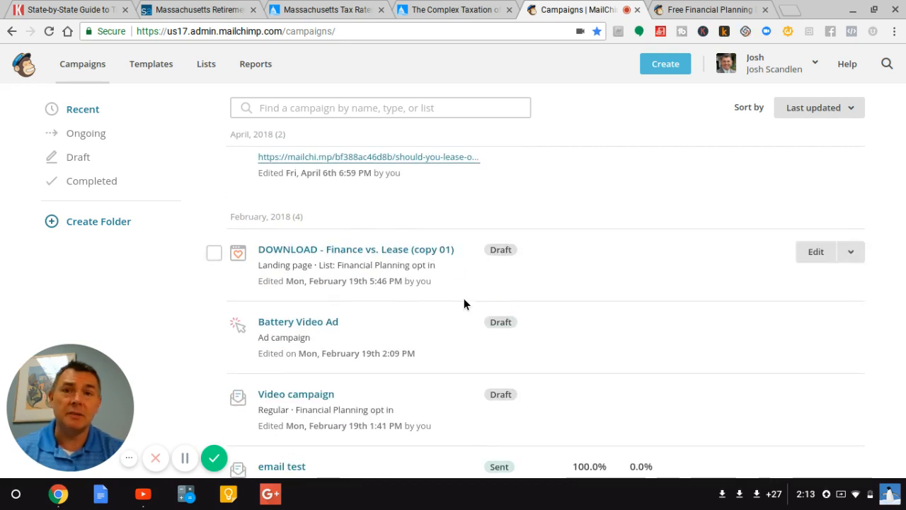
scroll(658, 340, "up", 15)
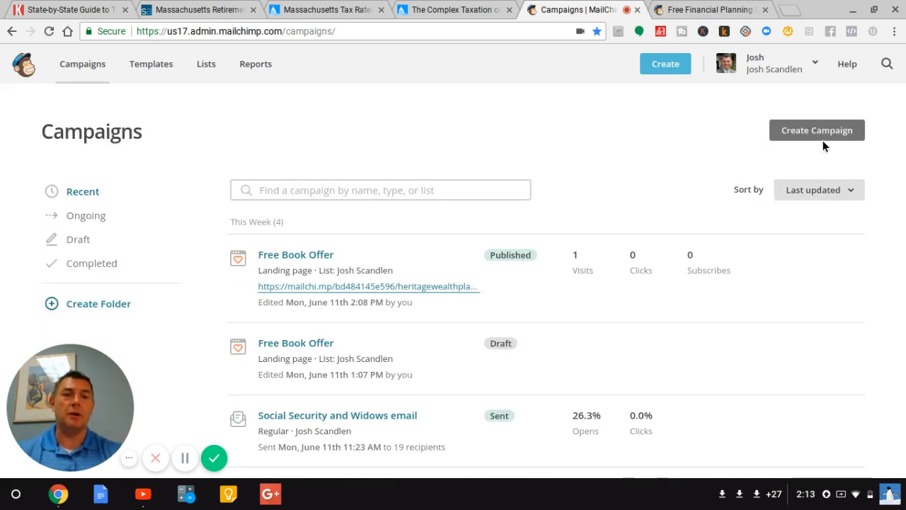
left_click(823, 139)
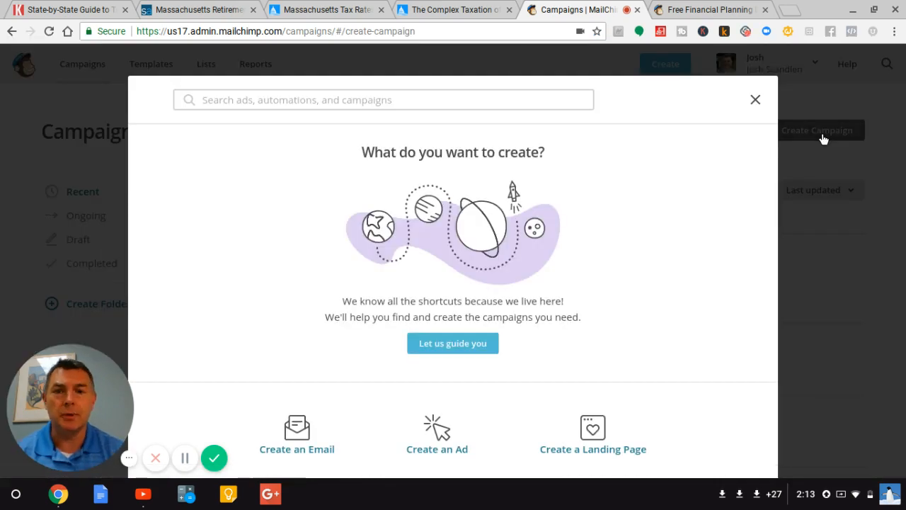
left_click(592, 439)
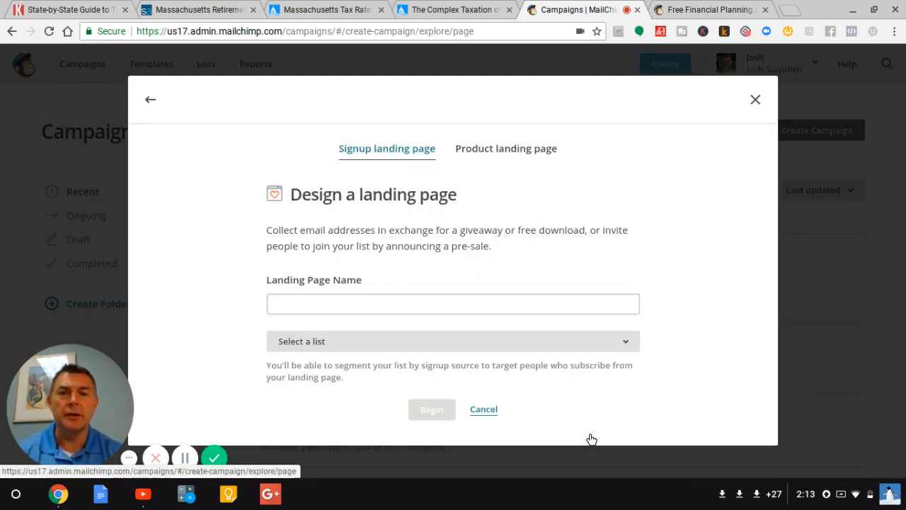
Name the signup landing page "Free Book Offer 2", assign it to the list named after the account owner, and begin designing it
left_click(475, 300)
type("F")
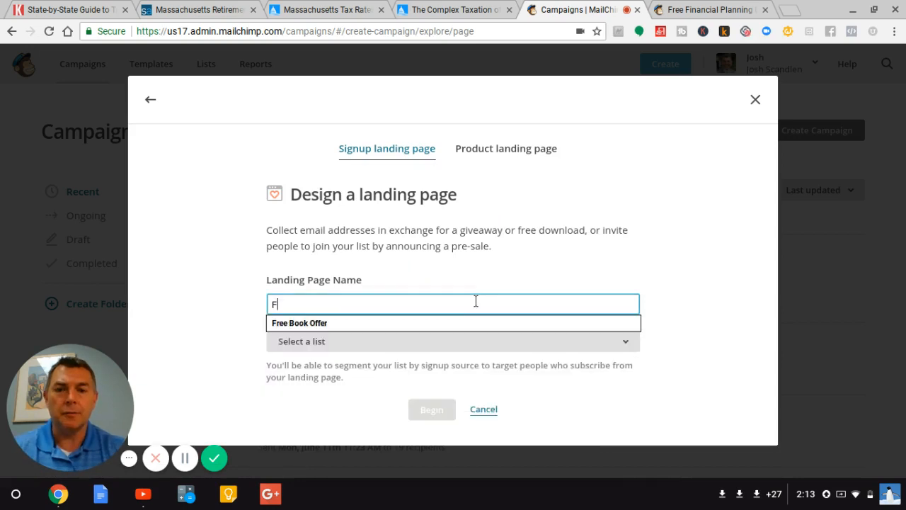
type("ree Book o")
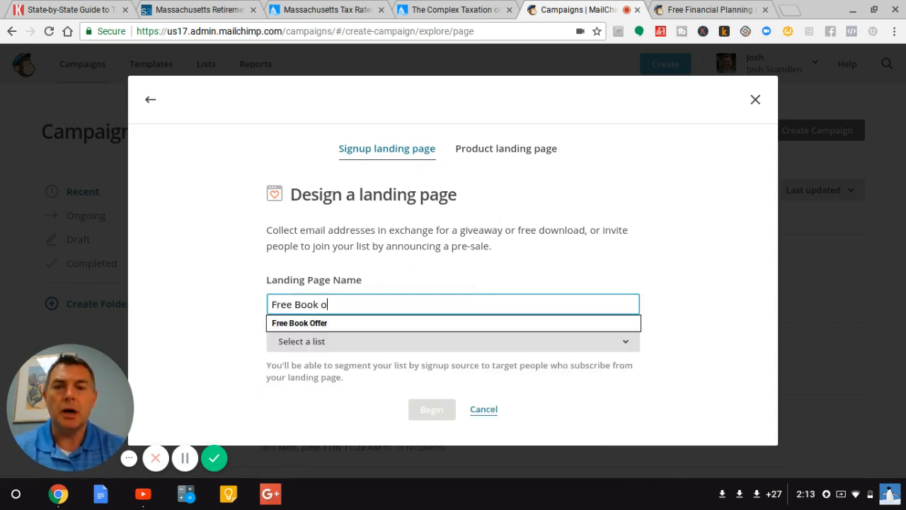
key("BackSpace")
type("Offer 2")
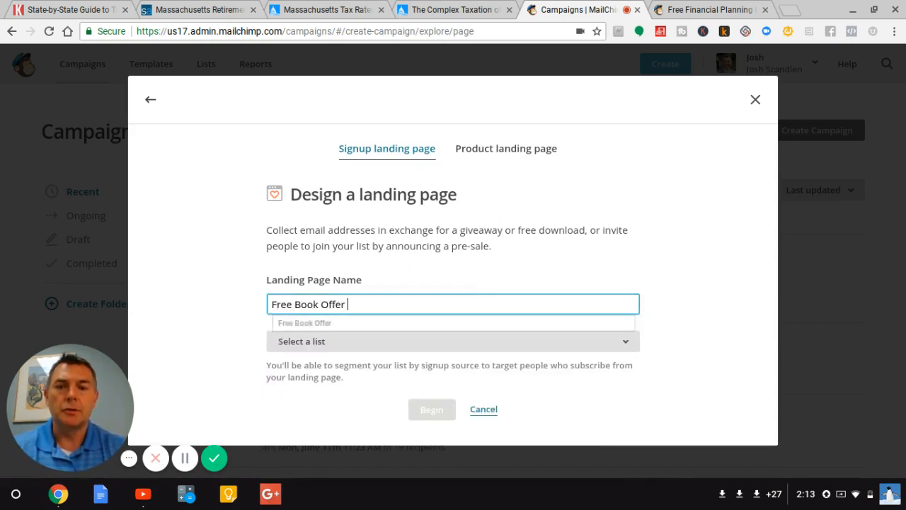
left_click(386, 341)
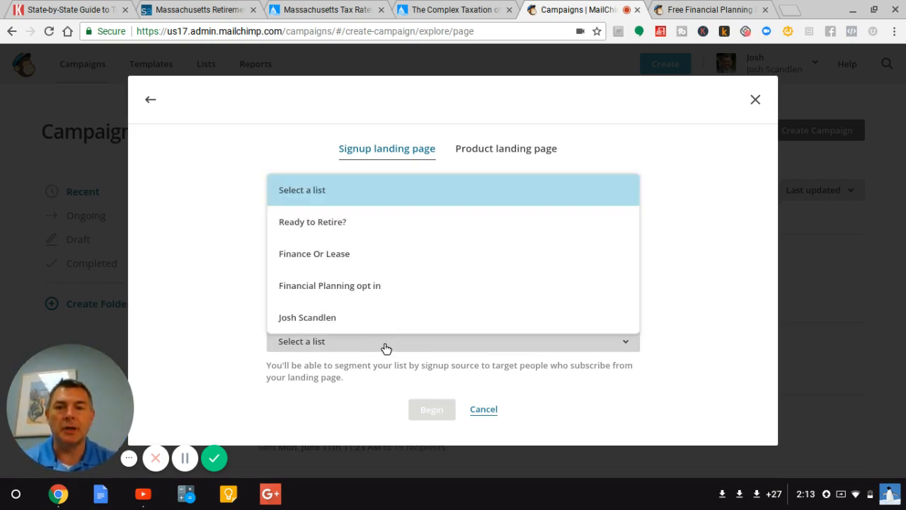
left_click(347, 328)
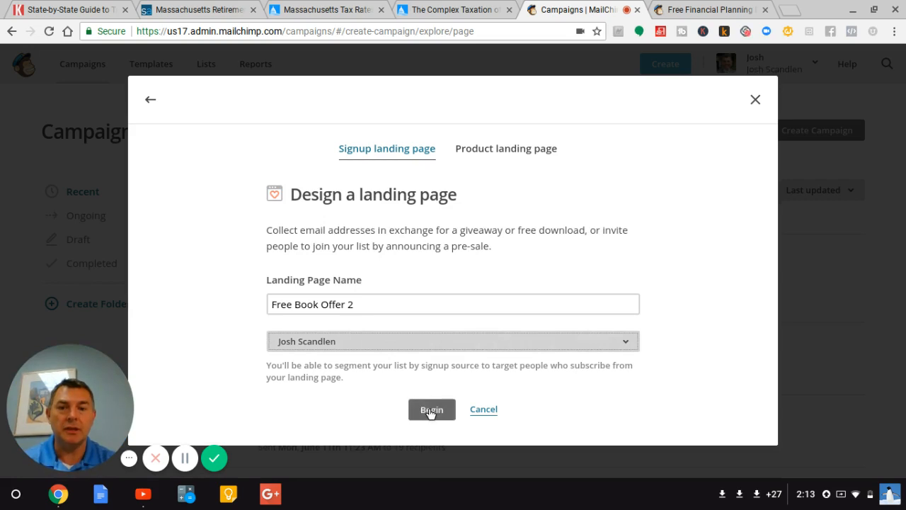
left_click(430, 411)
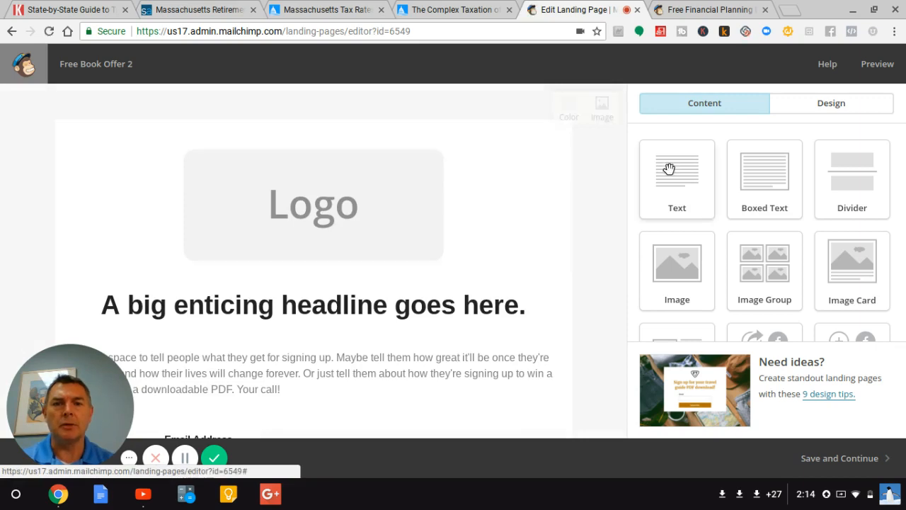
Replace the logo placeholder above the headline with a Video content block
mouse_move(454, 169)
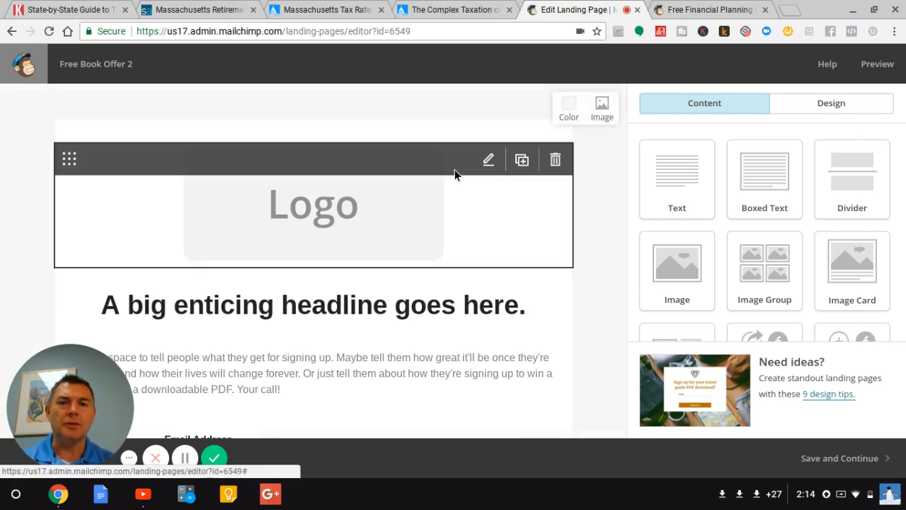
left_click(555, 162)
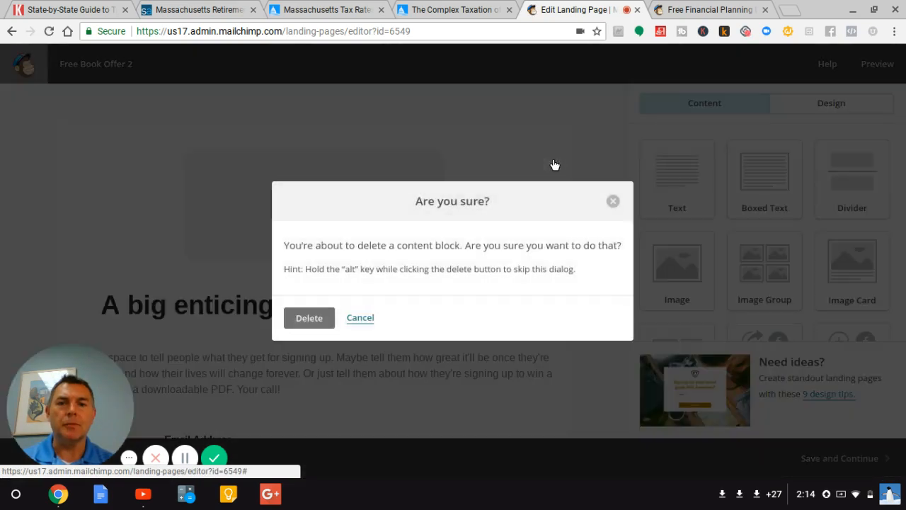
left_click(328, 319)
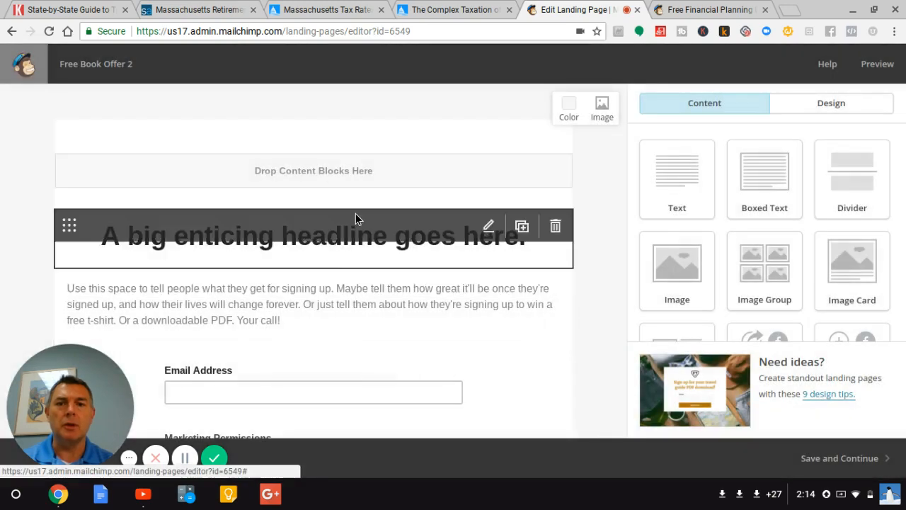
scroll(775, 205, "down", 3)
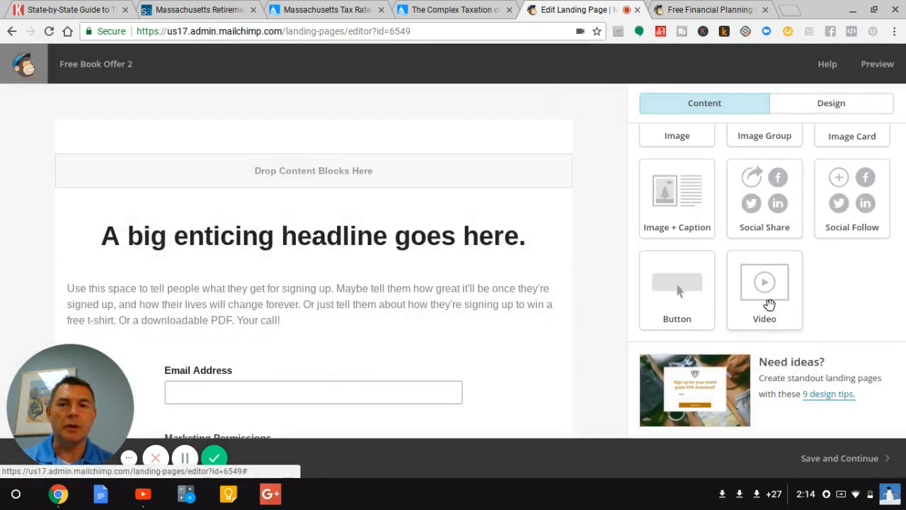
left_click_drag(769, 303, 326, 126)
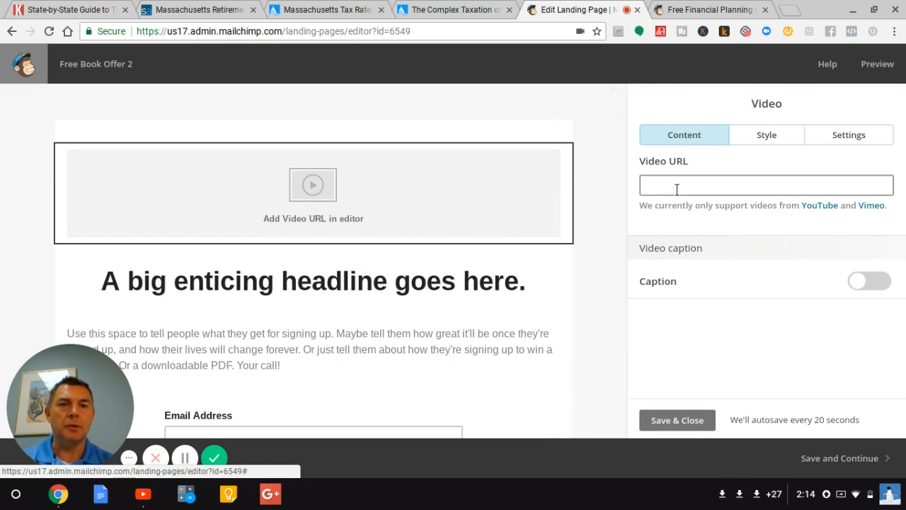
Open youtube.com in a new browser tab and go to the account's own channel
left_click(788, 12)
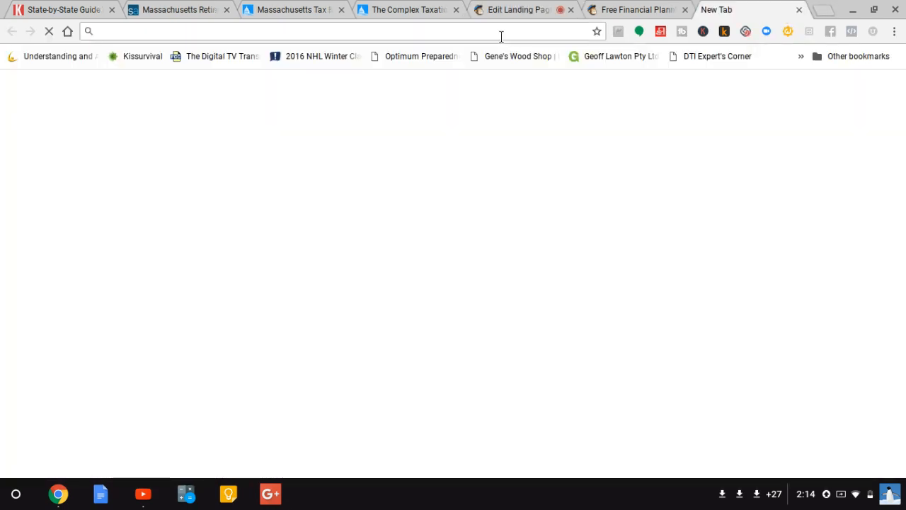
type("youtube.com")
key("Return")
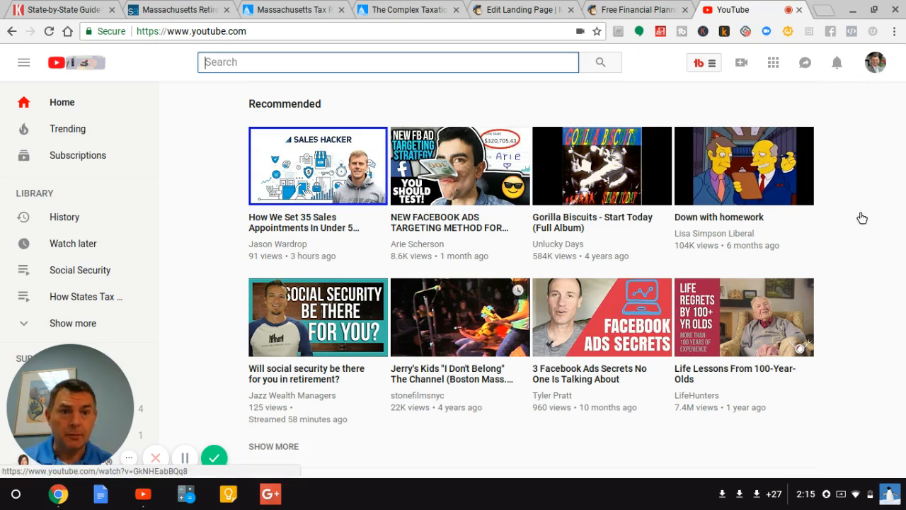
left_click(878, 65)
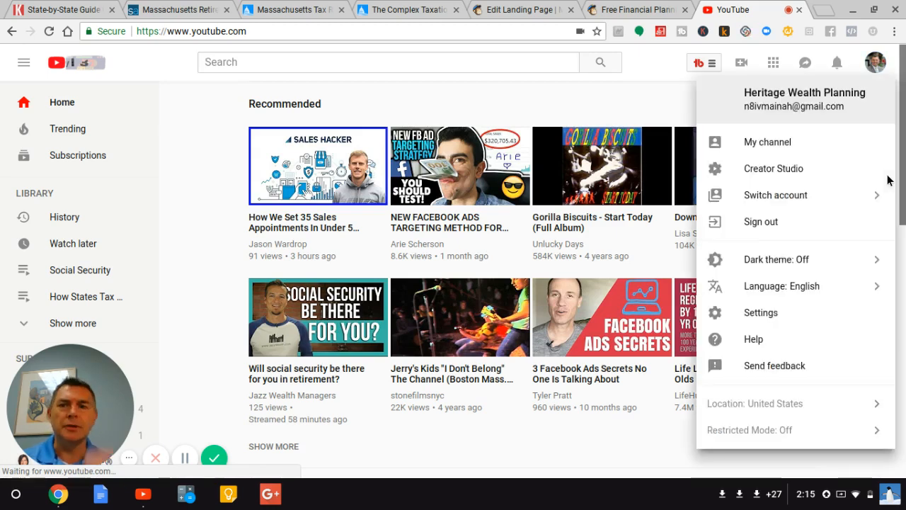
left_click(771, 142)
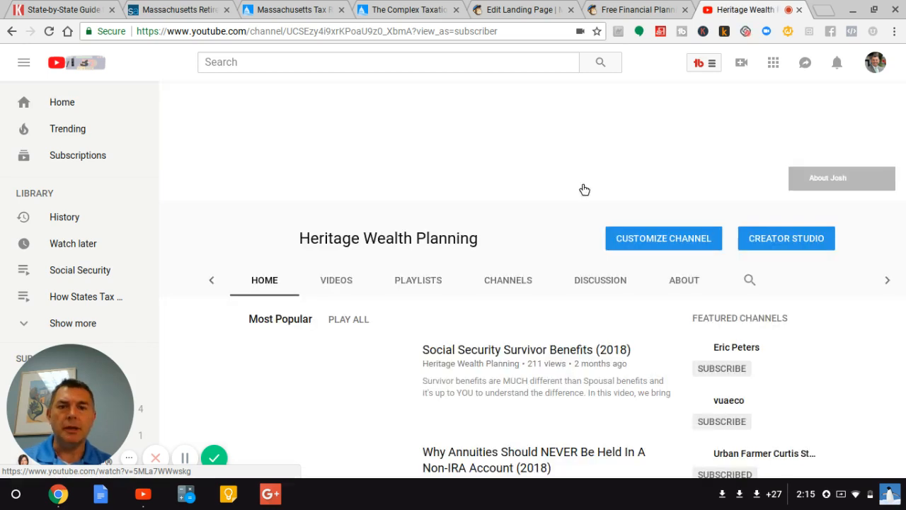
Look through the channel's uploaded videos and return to its home page
left_click(337, 282)
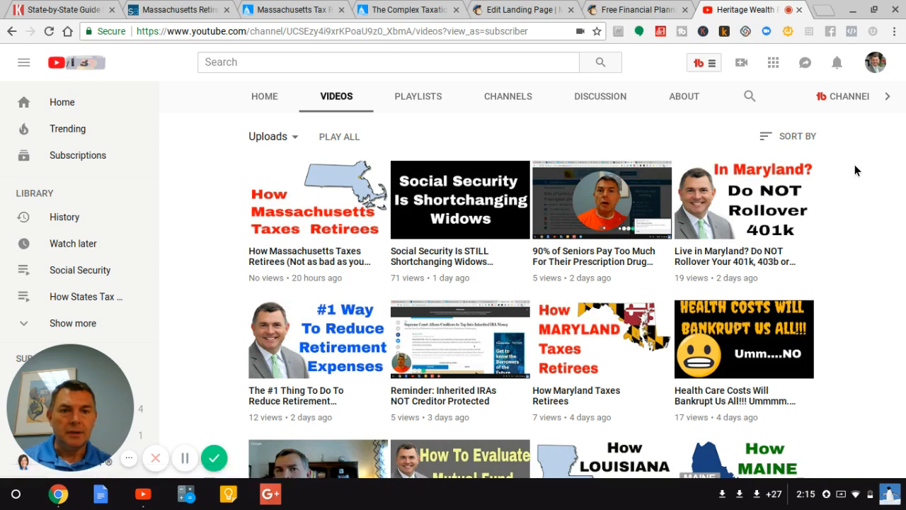
scroll(854, 170, "down", 3)
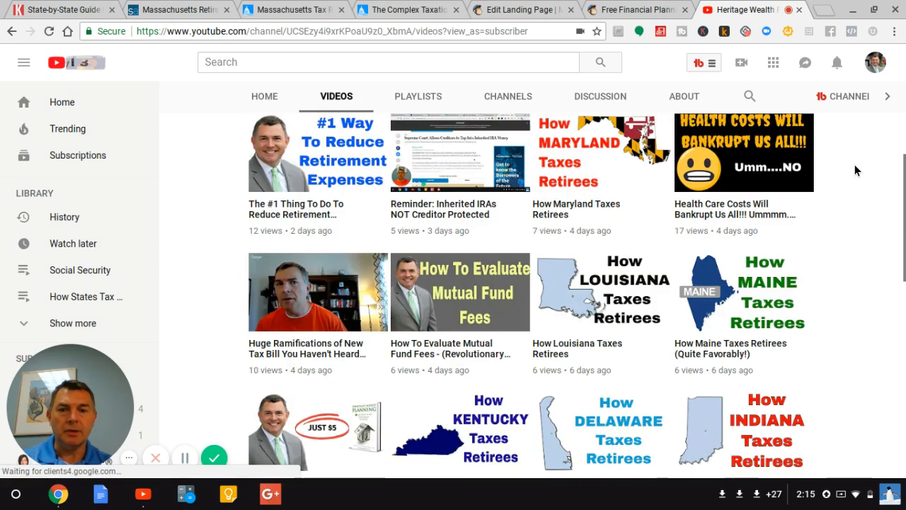
scroll(380, 118, "up", 5)
left_click(264, 277)
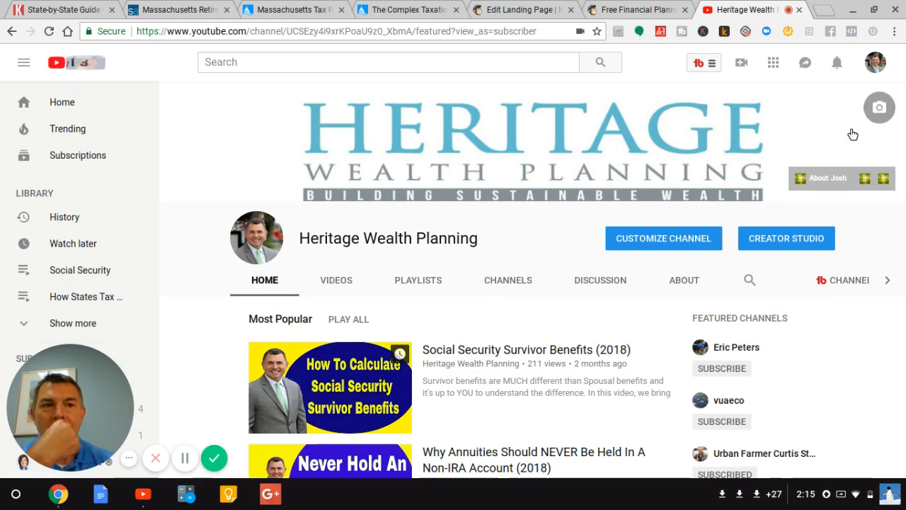
Open Creator Studio and bring up the edit page of the "Get My Book - FREE!" video with its video URL
left_click(875, 64)
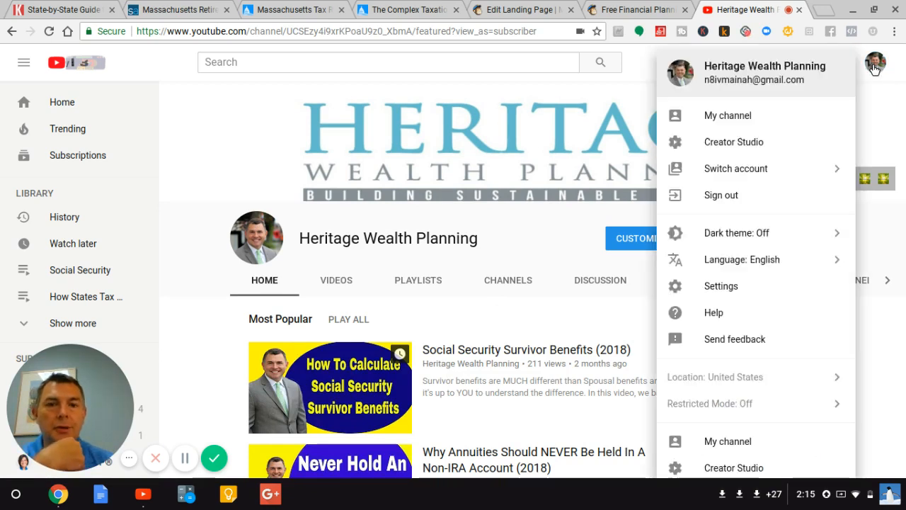
left_click(733, 142)
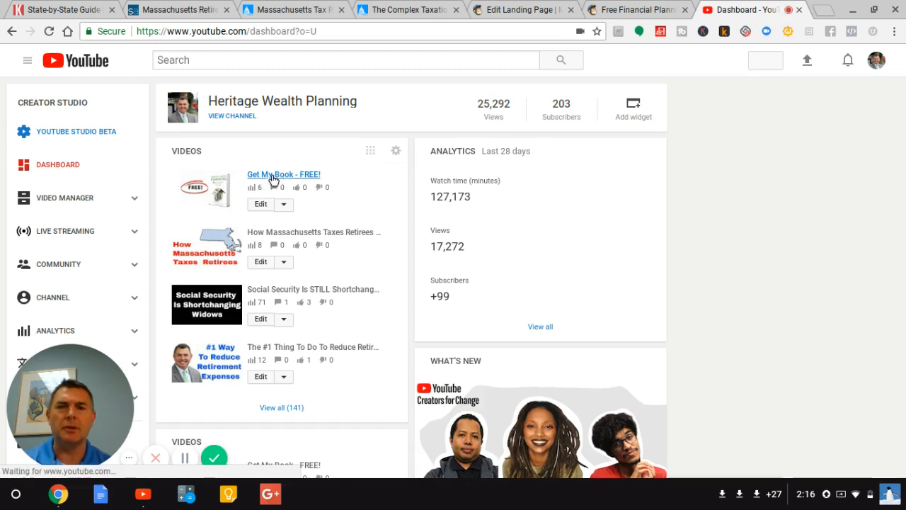
left_click(273, 176)
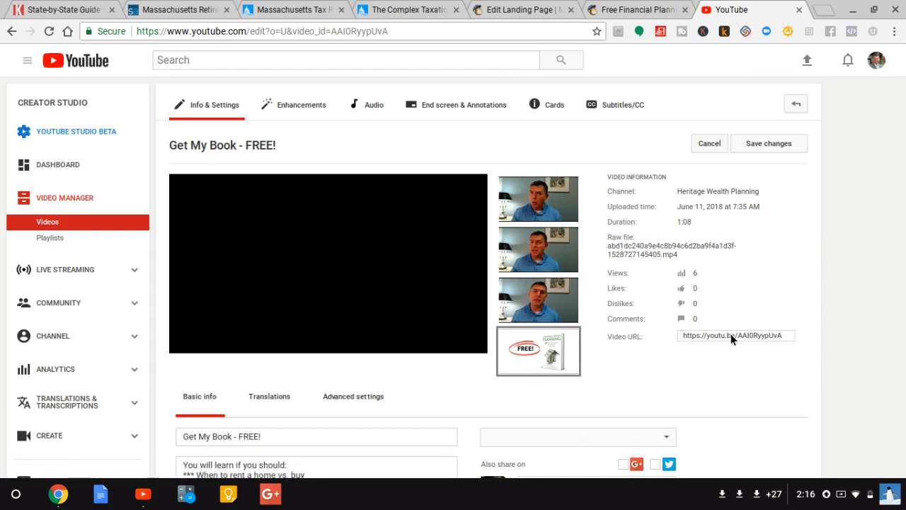
left_click(731, 336)
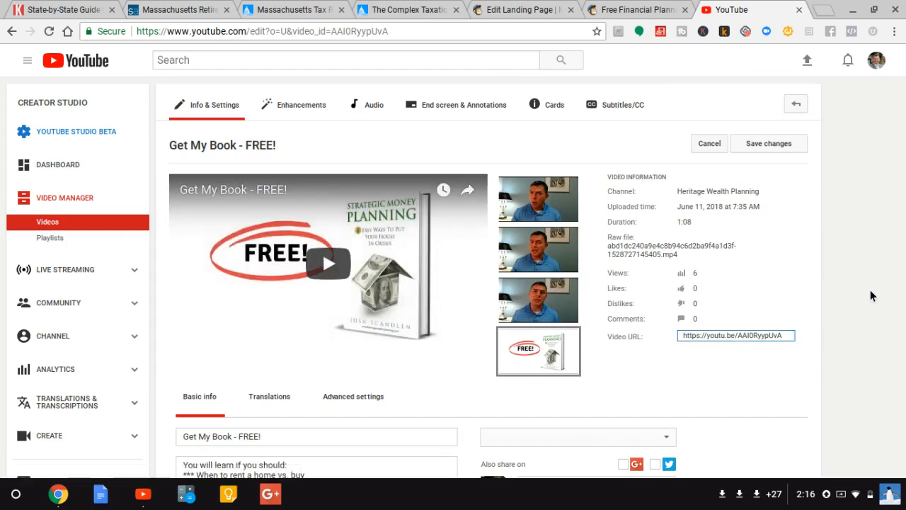
Examine the visibility options in the basic info of the "Get My Book - FREE!" video
scroll(870, 291, "down", 2)
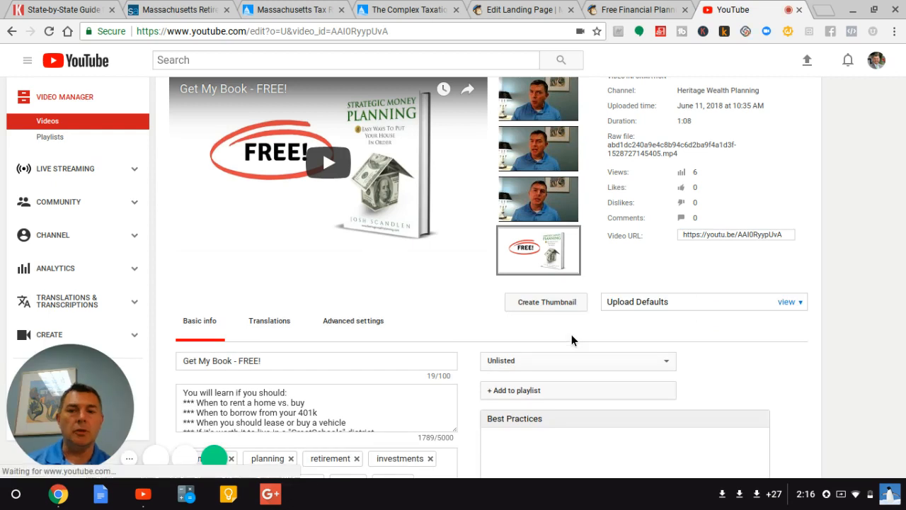
left_click(570, 363)
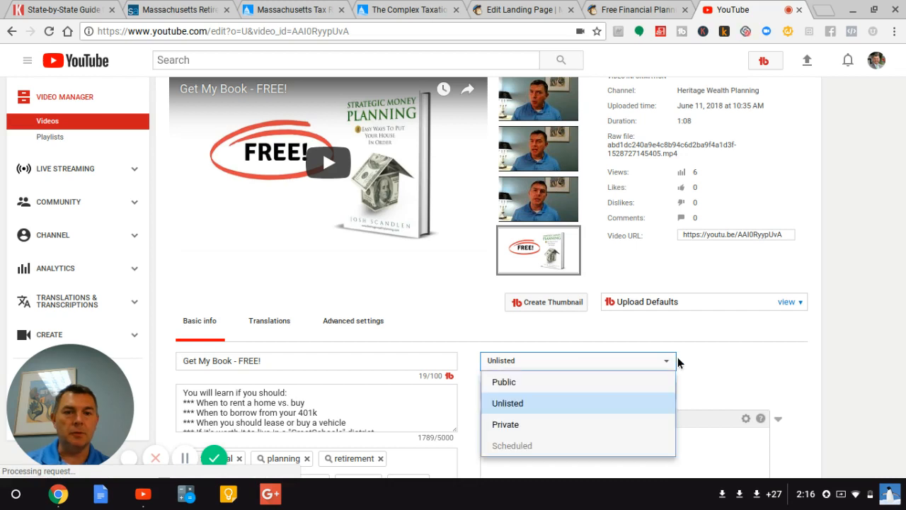
left_click(848, 316)
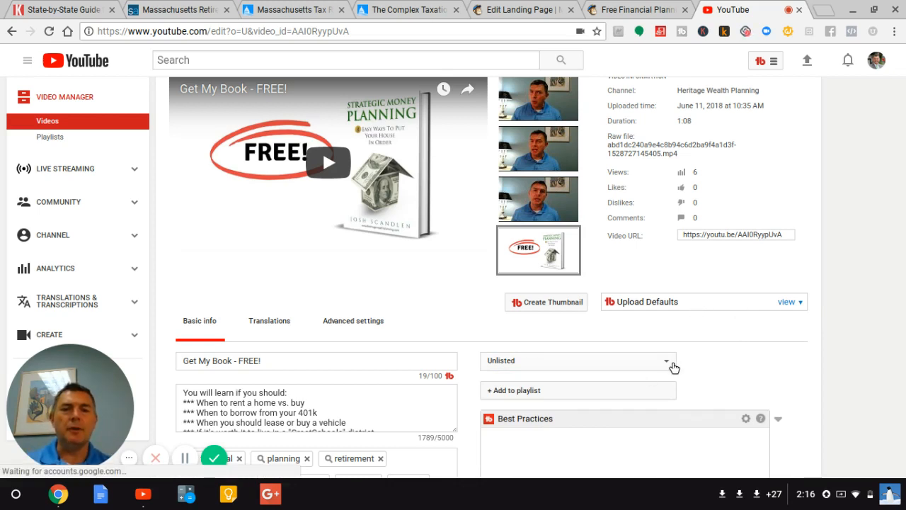
left_click(673, 366)
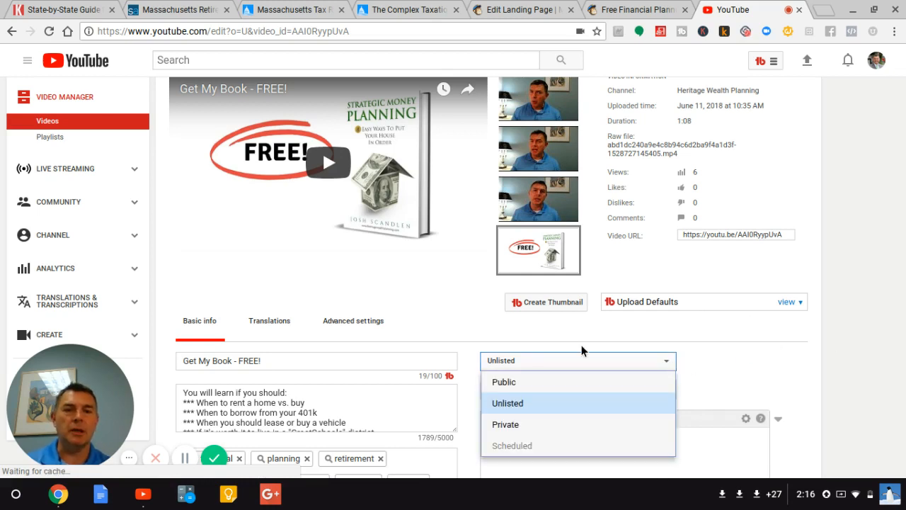
left_click(864, 435)
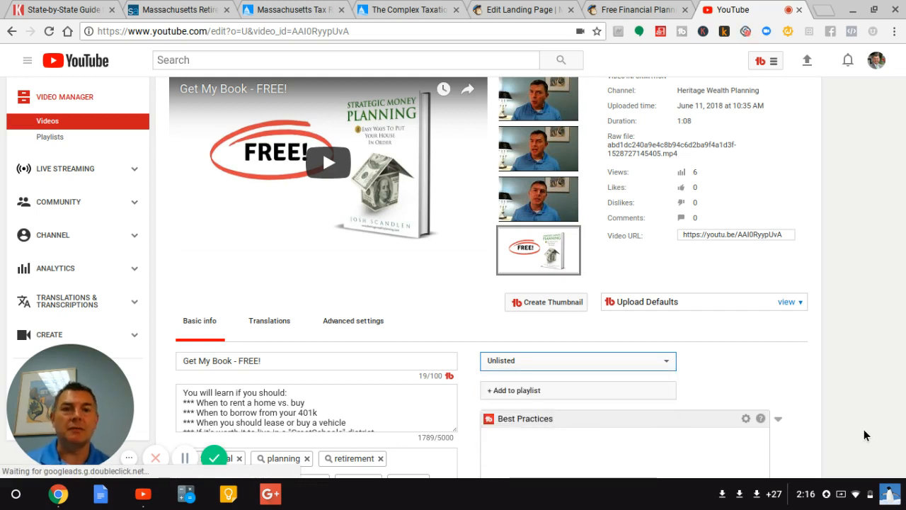
left_click(717, 237)
key("ctrl+c")
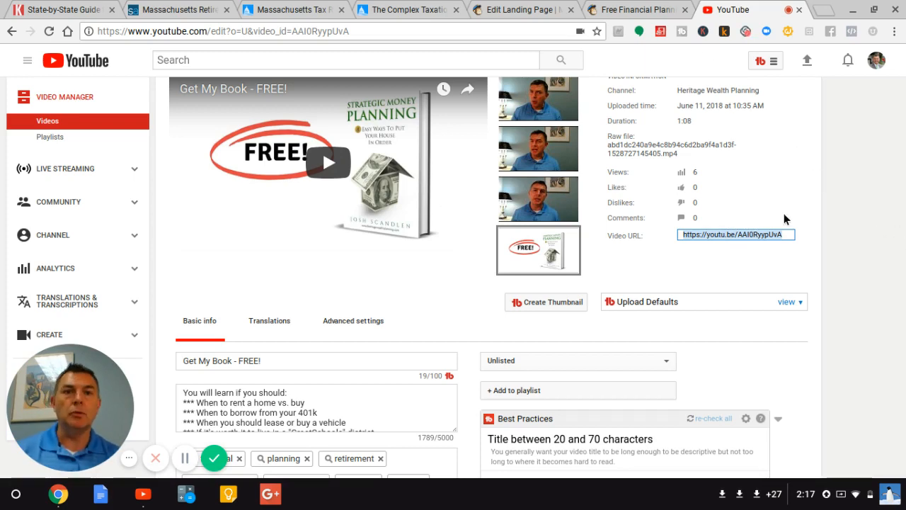
left_click(634, 8)
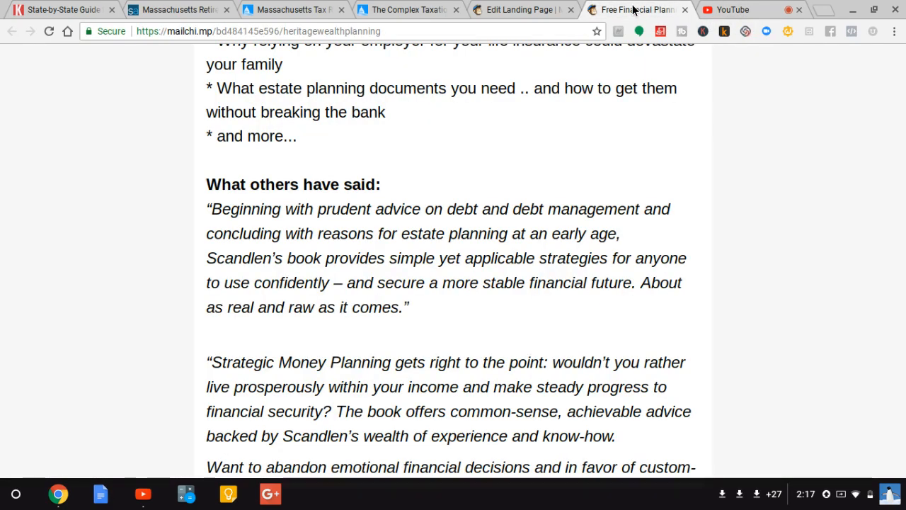
left_click(529, 9)
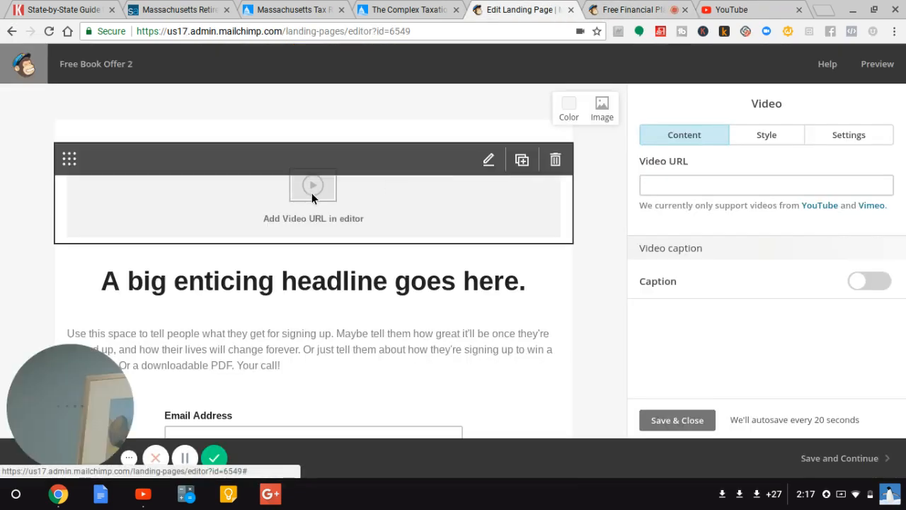
left_click(686, 185)
key("ctrl+v")
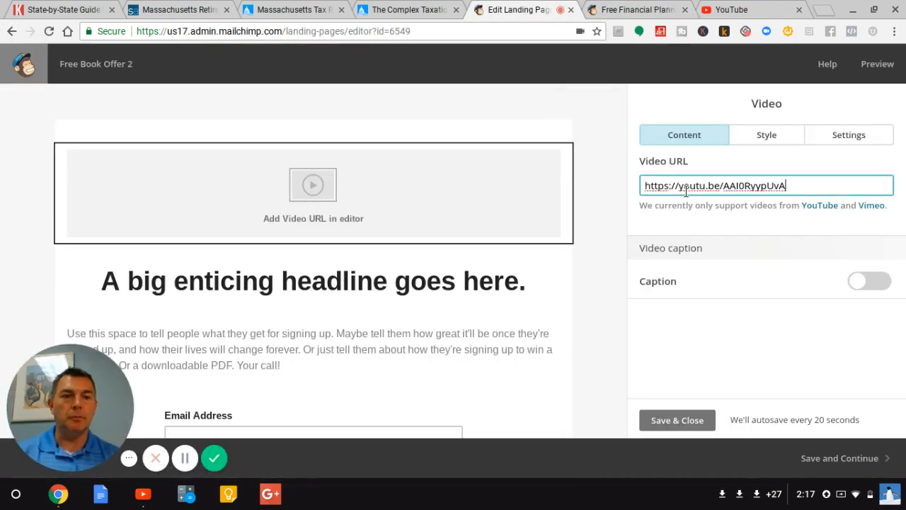
Turn on the video block's caption and copy the caption text below the video on the published landing page
left_click(882, 282)
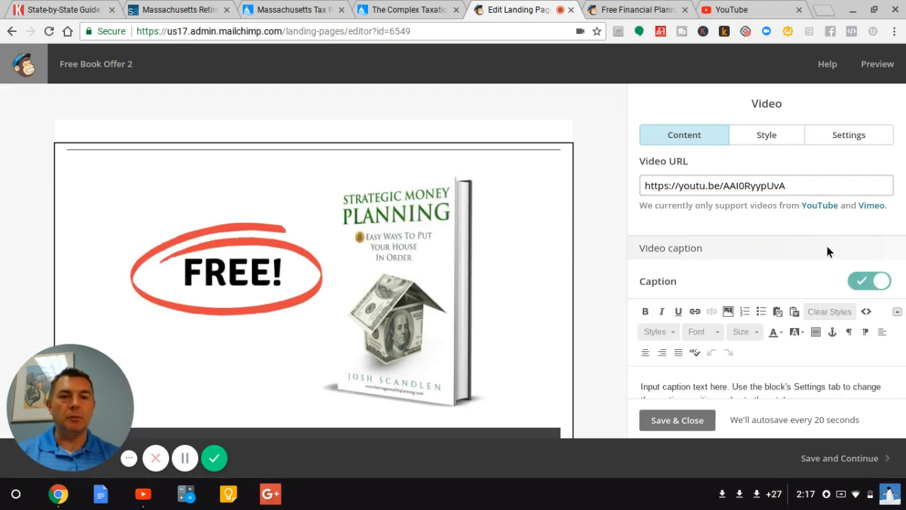
scroll(827, 246, "down", 1)
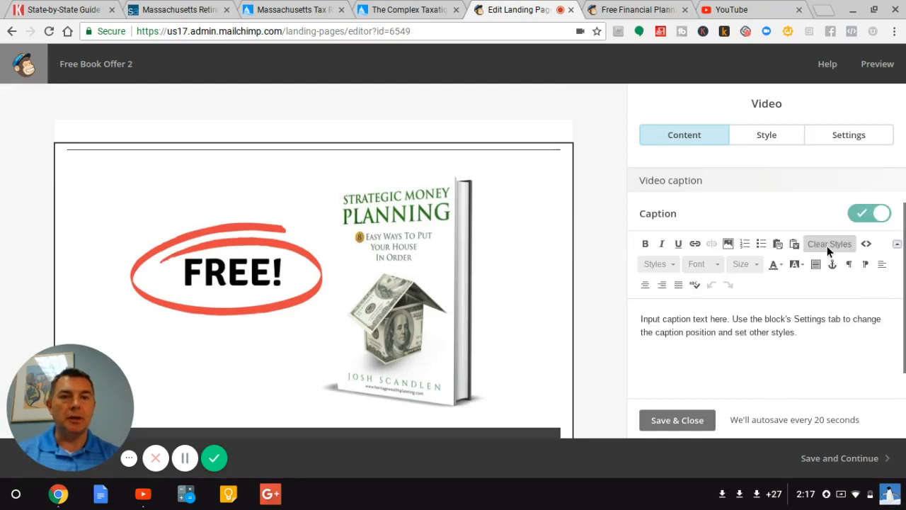
left_click(645, 14)
scroll(533, 259, "up", 5)
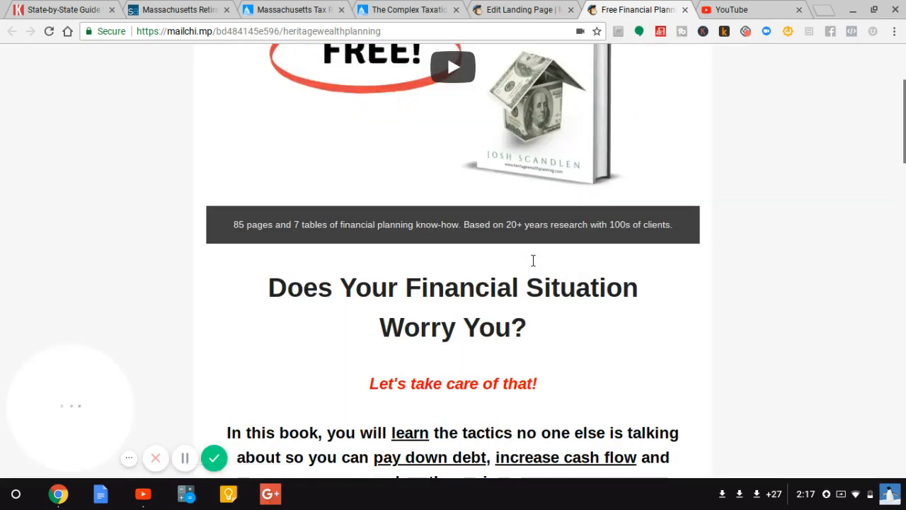
left_click_drag(675, 226, 230, 228)
key("ctrl+c")
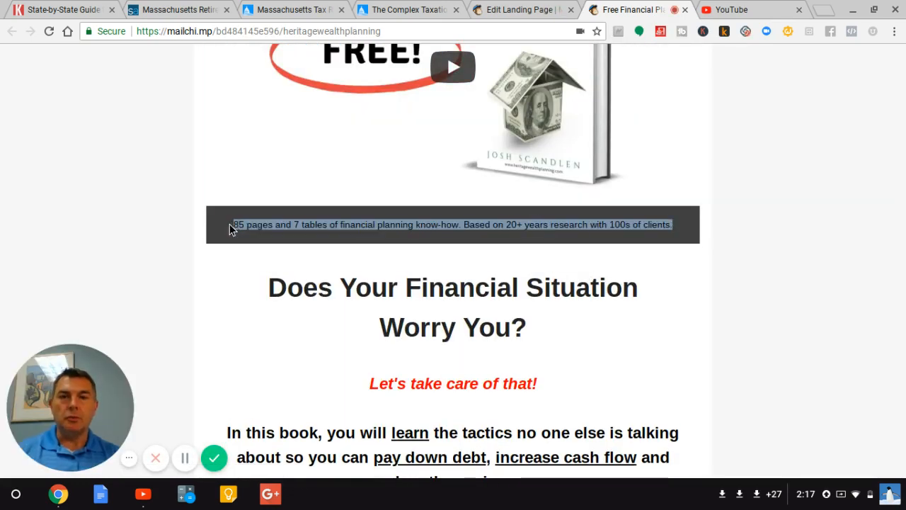
Replace the placeholder caption with "85 pages and 7 tables of financial planning know-how. Based on 20+ years research with 100s of clients." and make it bold
left_click(520, 9)
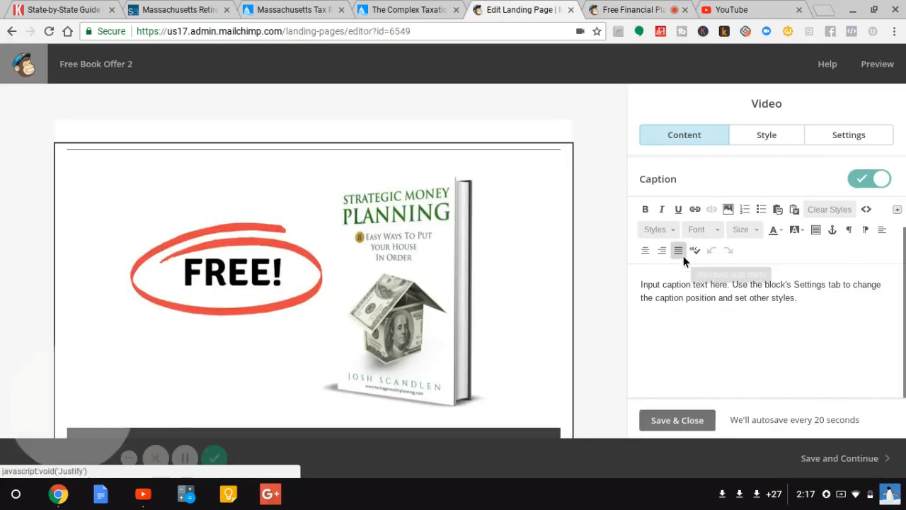
triple_click(814, 298)
key("ctrl+v")
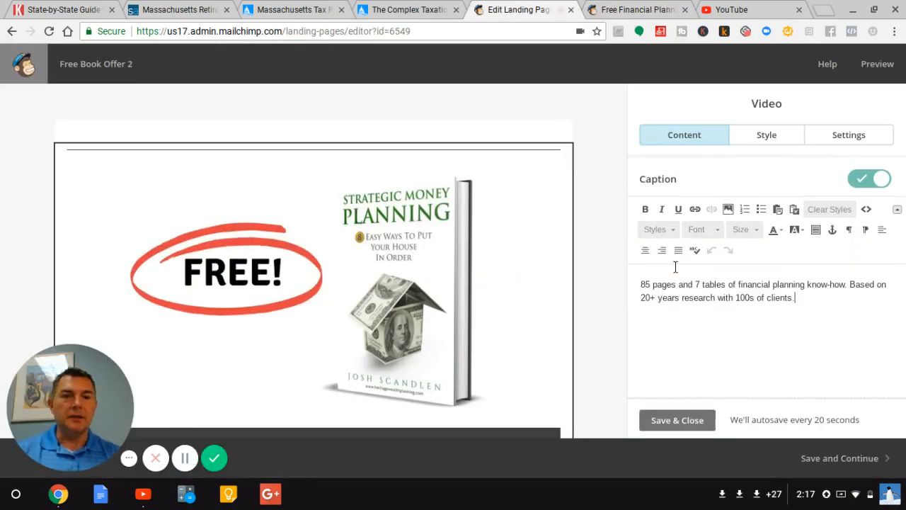
triple_click(836, 300)
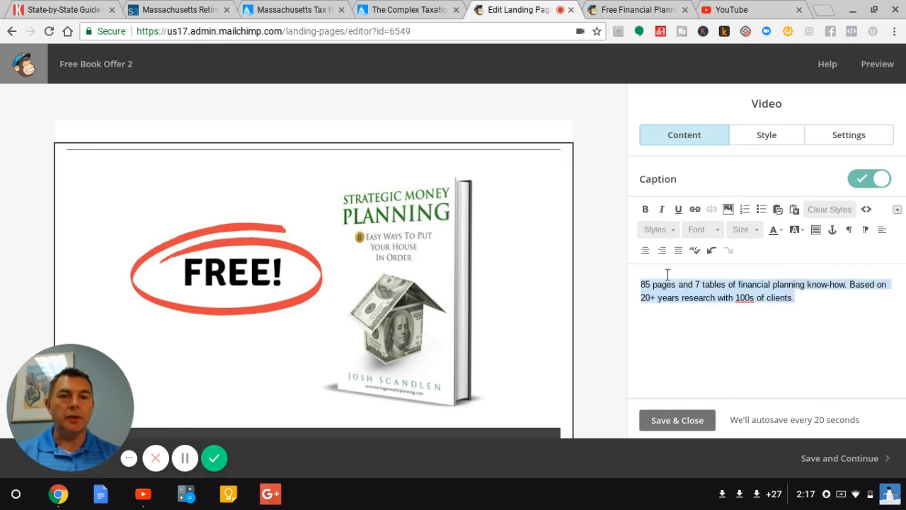
left_click(645, 208)
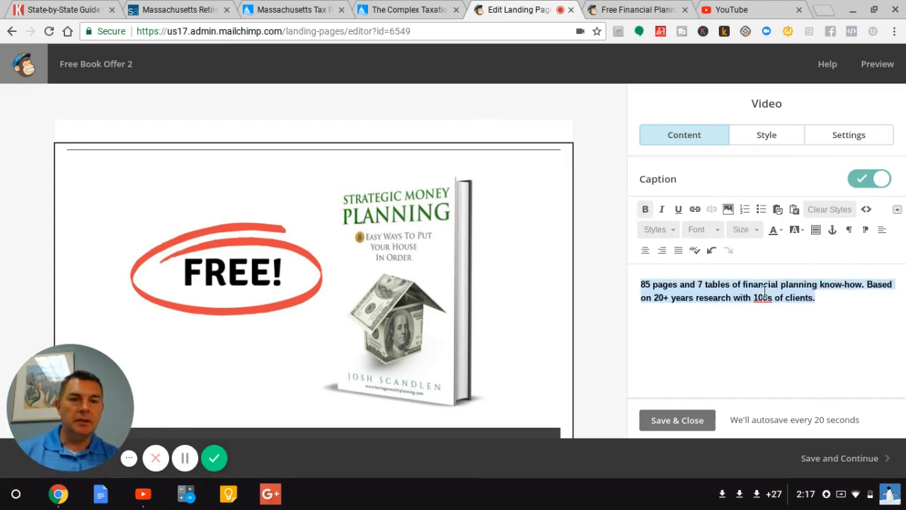
left_click(795, 300)
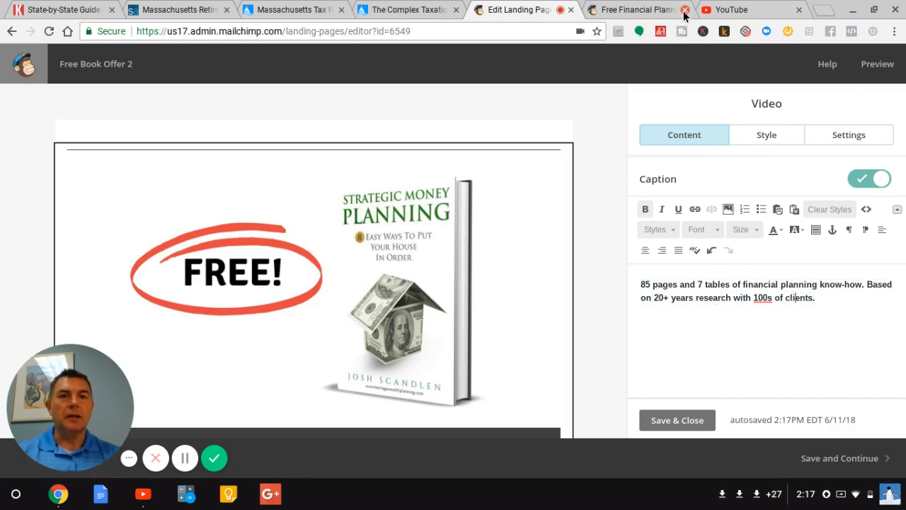
Return to the published landing page and briefly play its embedded video, pausing it after the start
left_click(643, 9)
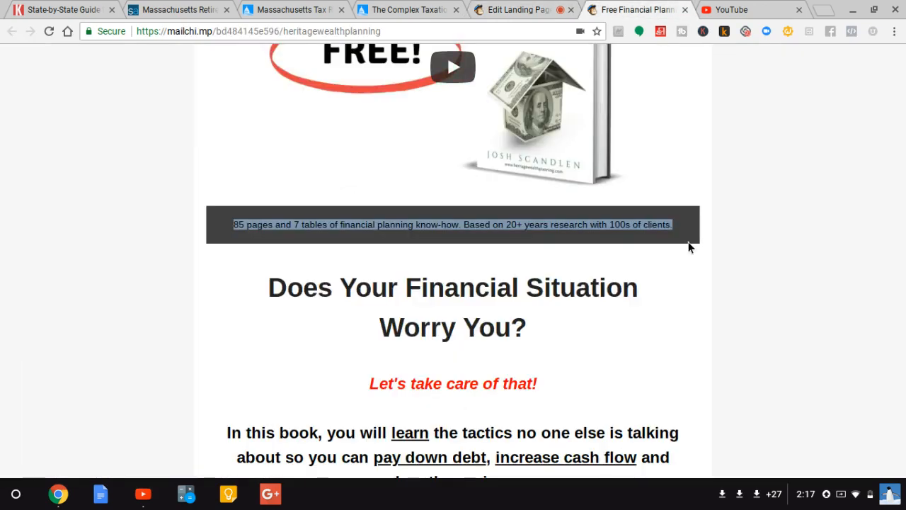
scroll(688, 241, "up", 3)
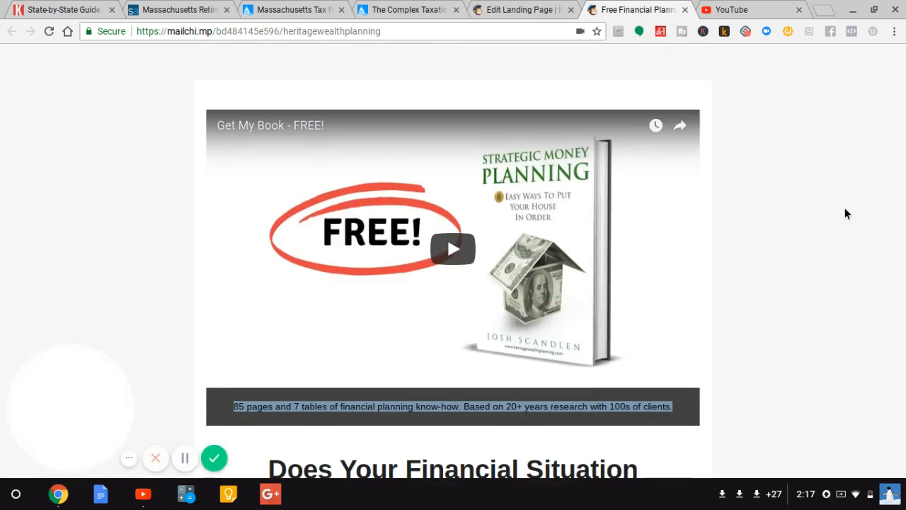
scroll(845, 213, "down", 1)
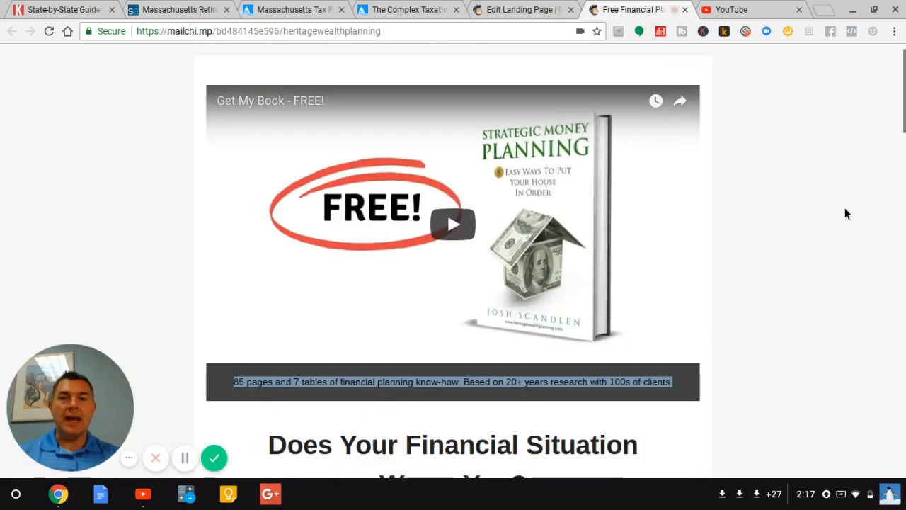
left_click(450, 232)
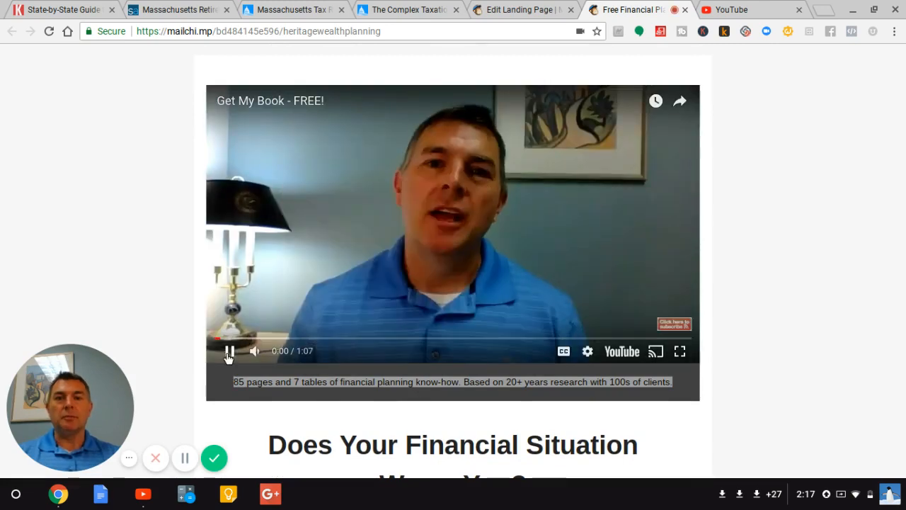
left_click(229, 350)
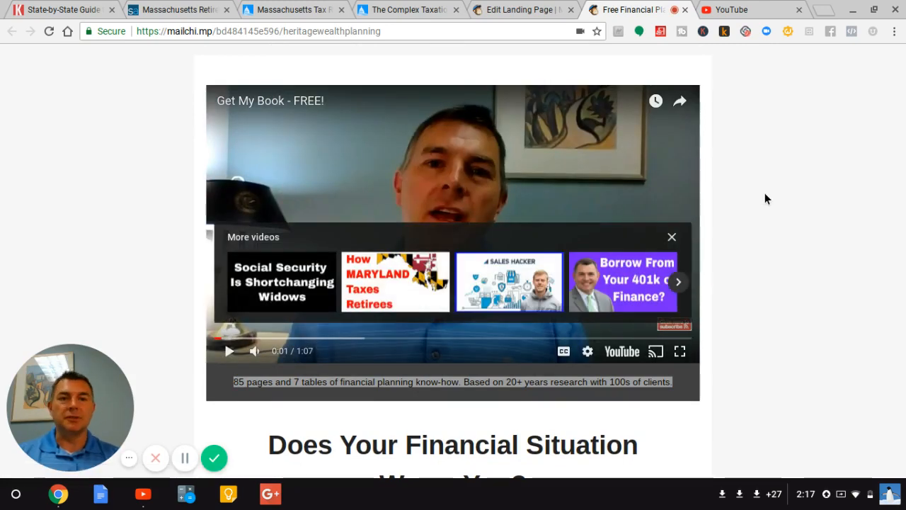
left_click(764, 197)
Review the published landing page's headline, "You will learn" list, testimonials, and signup form with marketing permissions as a model
scroll(765, 199, "down", 4)
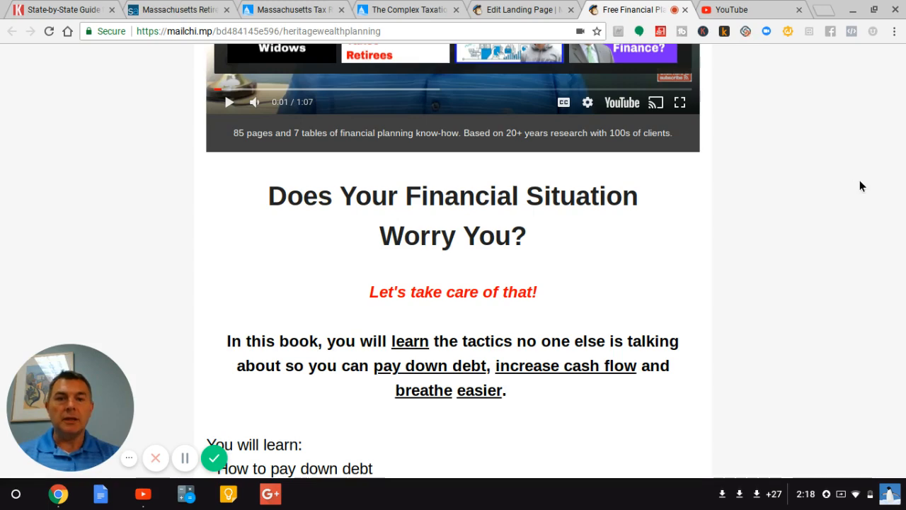
scroll(859, 186, "down", 2)
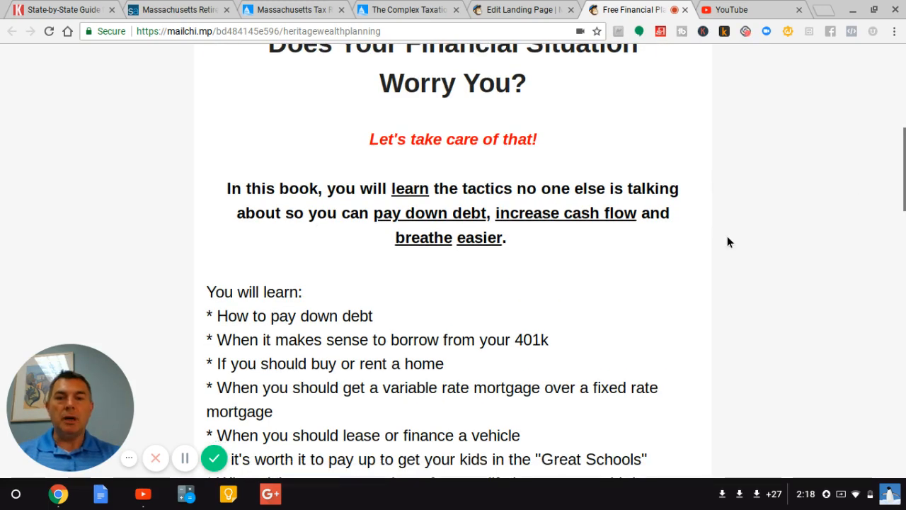
scroll(727, 236, "down", 3)
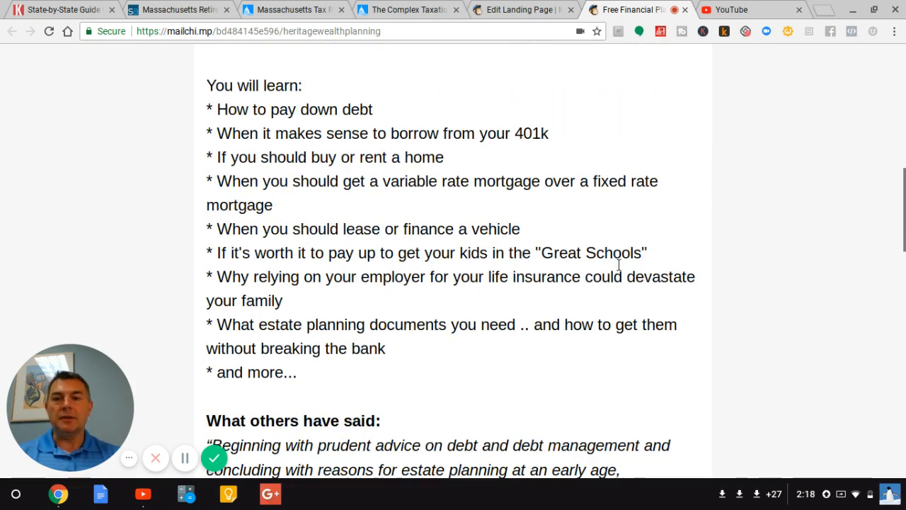
scroll(618, 264, "down", 3)
scroll(363, 228, "down", 3)
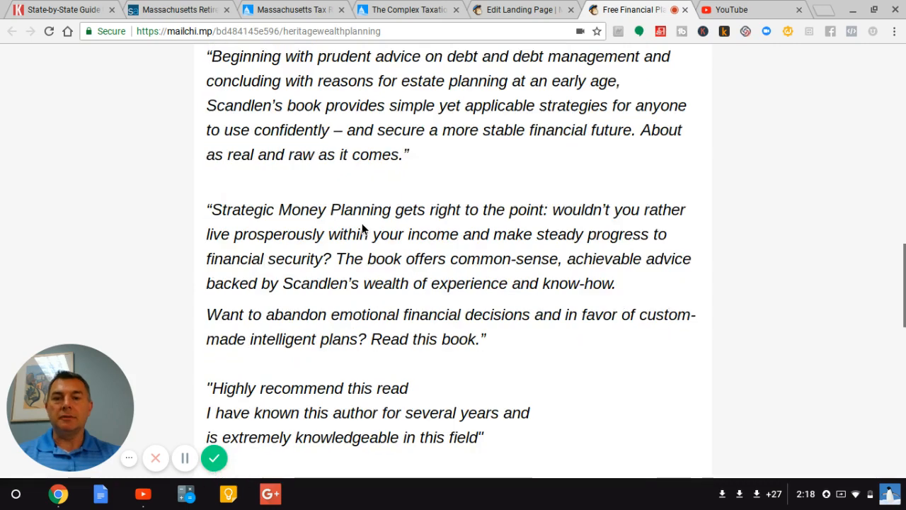
scroll(362, 228, "down", 3)
scroll(362, 228, "up", 15)
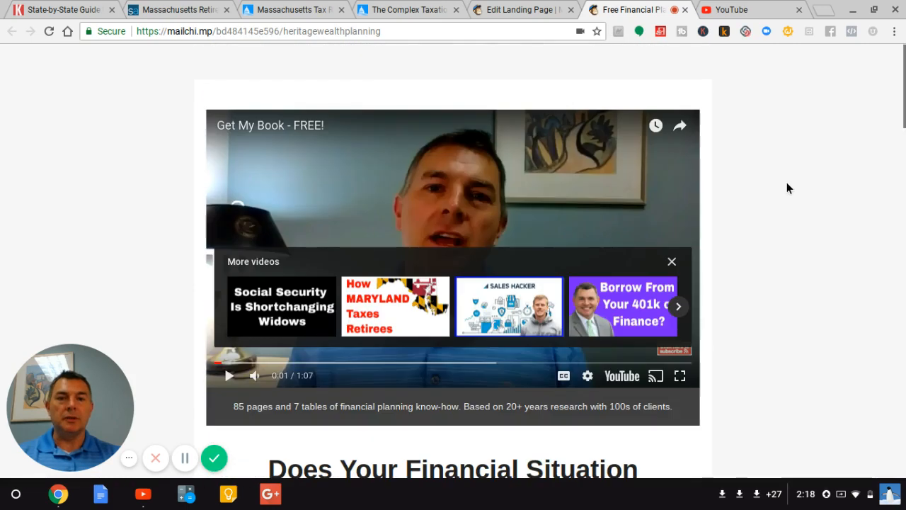
scroll(786, 188, "down", 20)
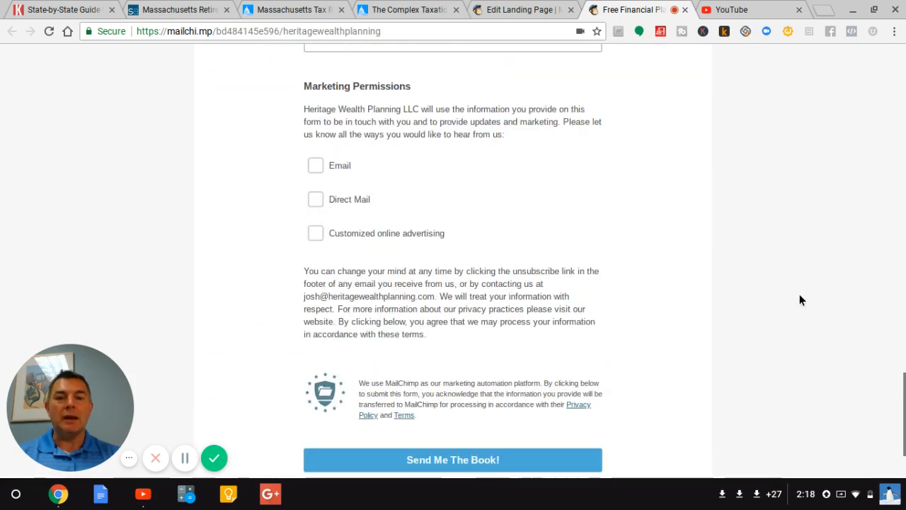
scroll(799, 300, "down", 2)
scroll(855, 348, "up", 10)
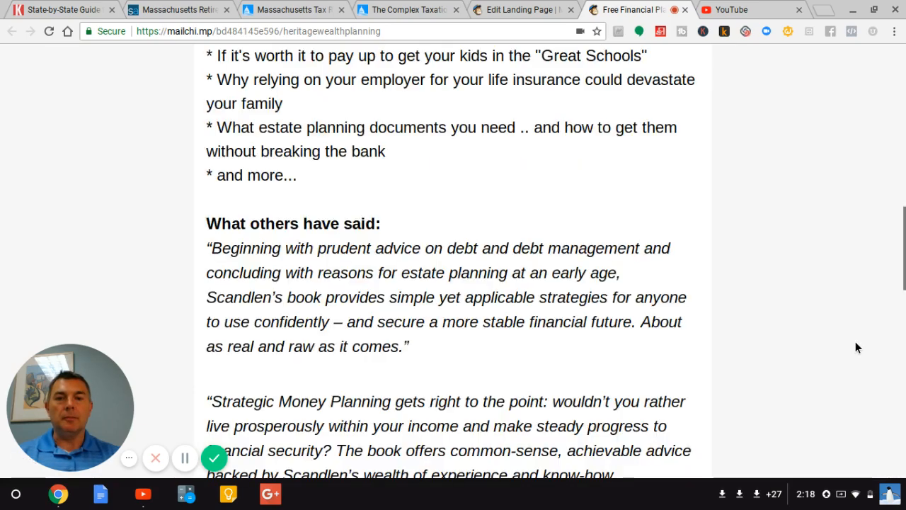
scroll(855, 347, "up", 10)
scroll(855, 347, "down", 4)
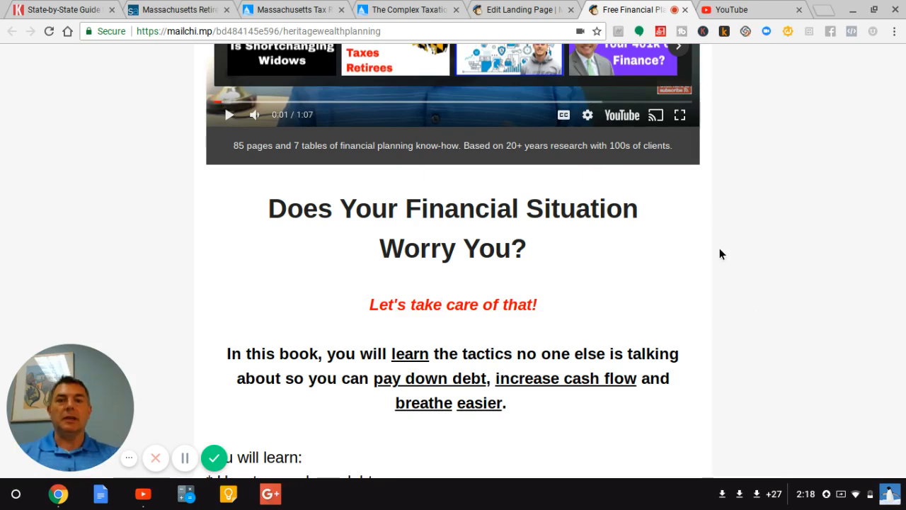
Return from the published page to the landing page editor and open the placeholder headline block for editing
scroll(720, 250, "up", 4)
scroll(734, 230, "down", 20)
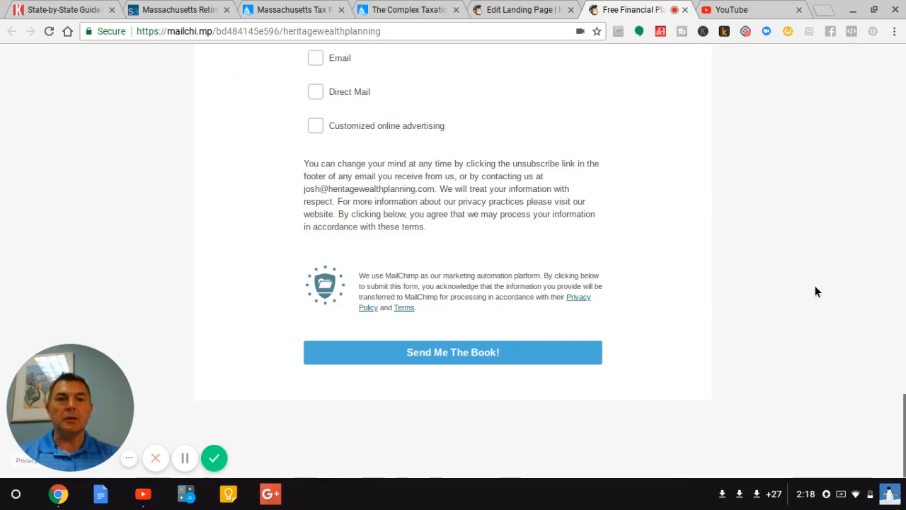
scroll(814, 291, "up", 20)
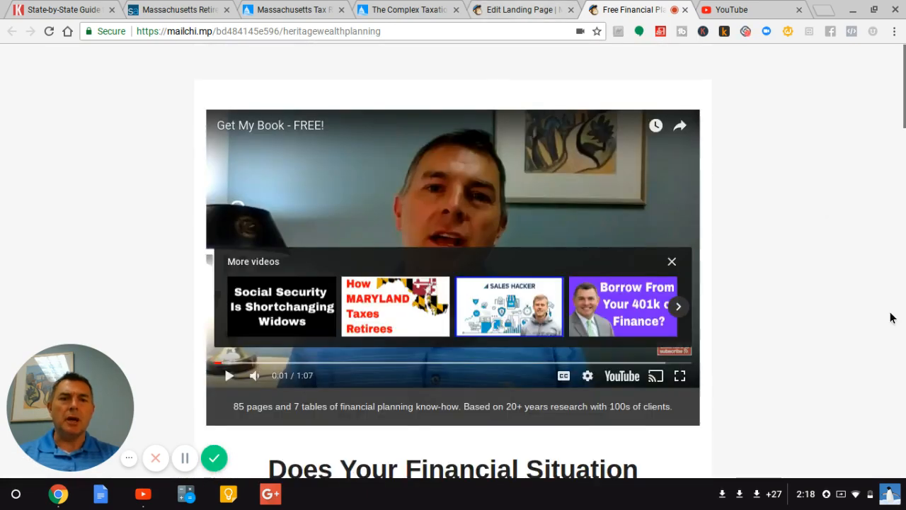
left_click(506, 12)
scroll(611, 222, "down", 4)
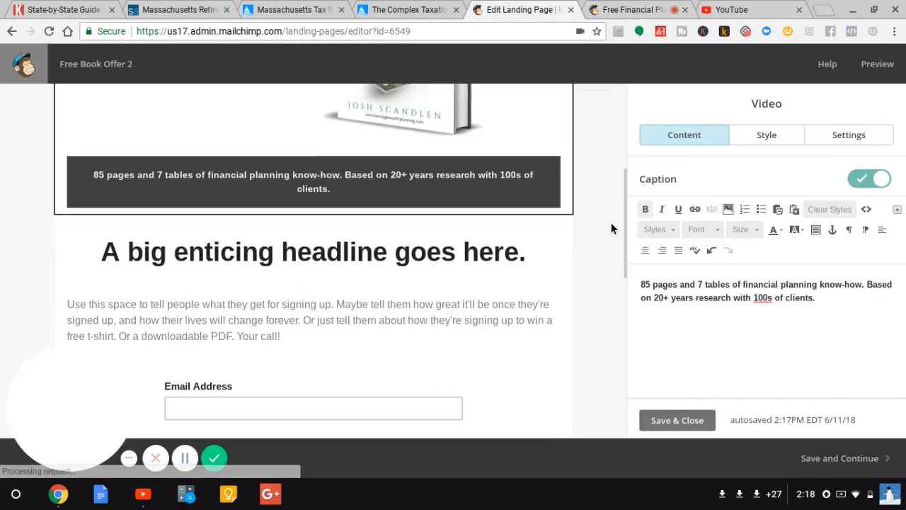
scroll(611, 228, "down", 1)
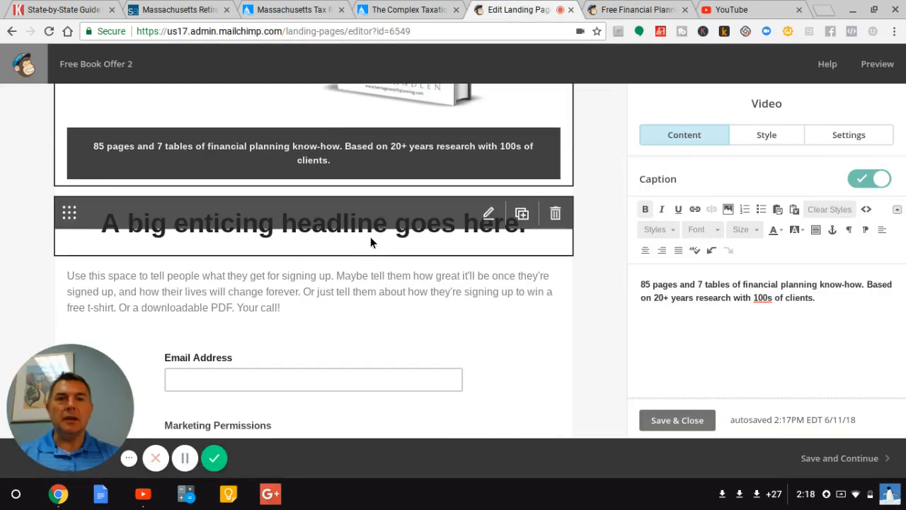
right_click(618, 32)
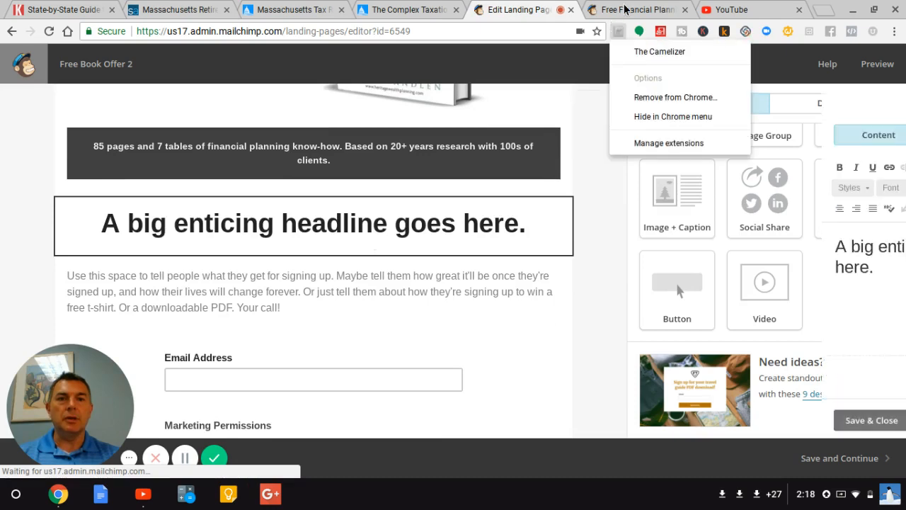
Copy the headline "Does Your Financial Situation Worry You?" from the published landing page
left_click(624, 9)
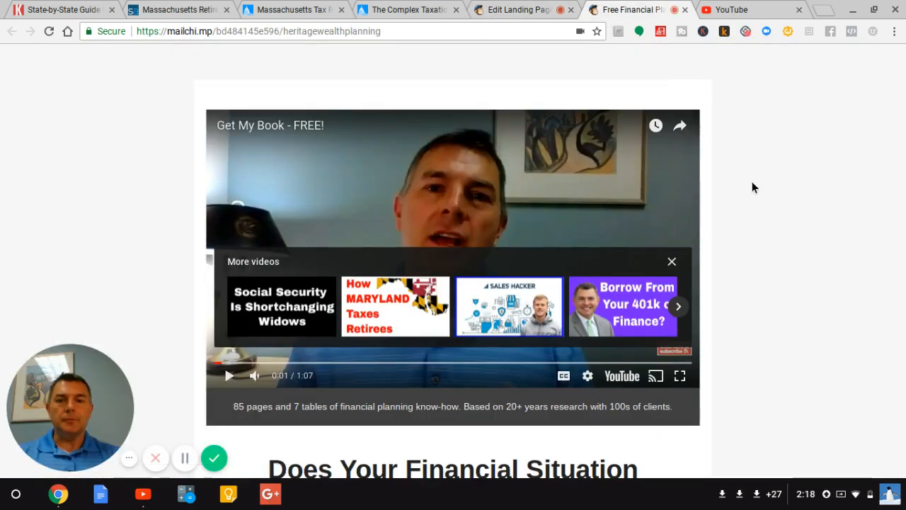
scroll(751, 187, "down", 2)
scroll(752, 187, "down", 1)
triple_click(536, 348)
key("ctrl+c")
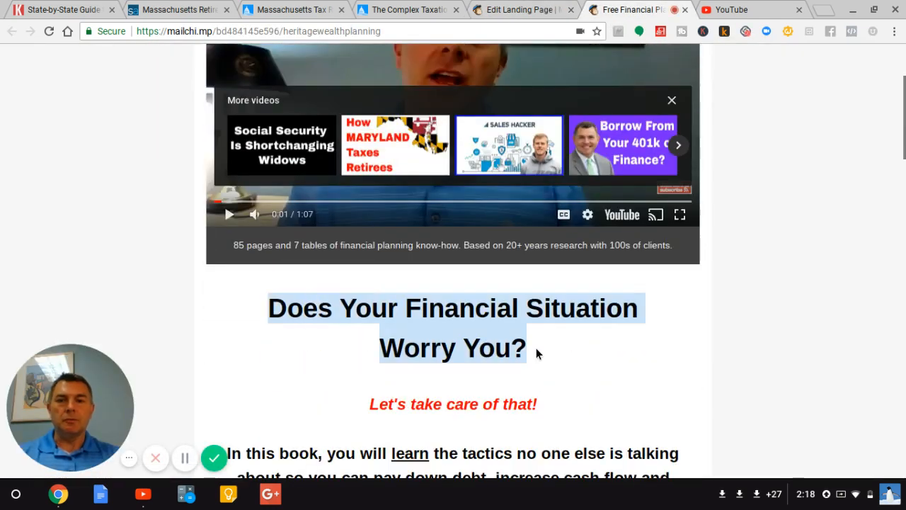
Replace the placeholder headline with "Does Your Financial Situation Worry You?", make it bold, and save the block
left_click(509, 9)
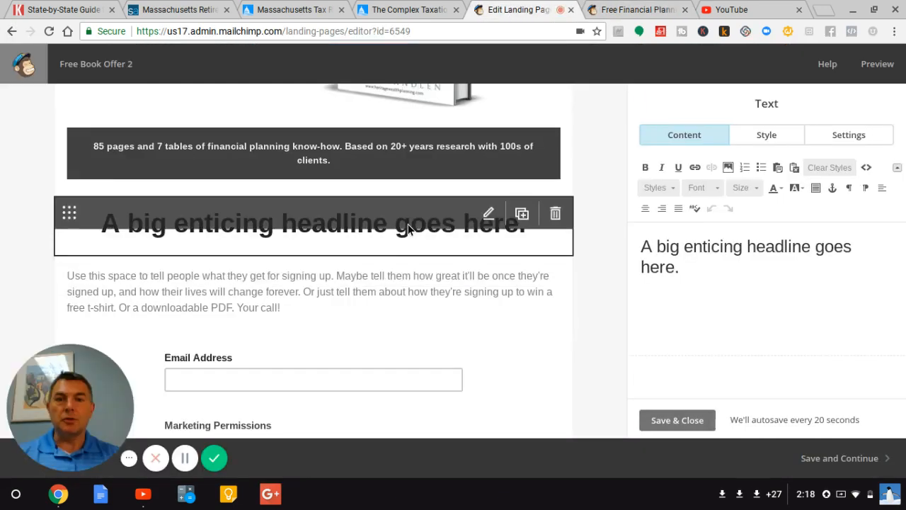
triple_click(712, 279)
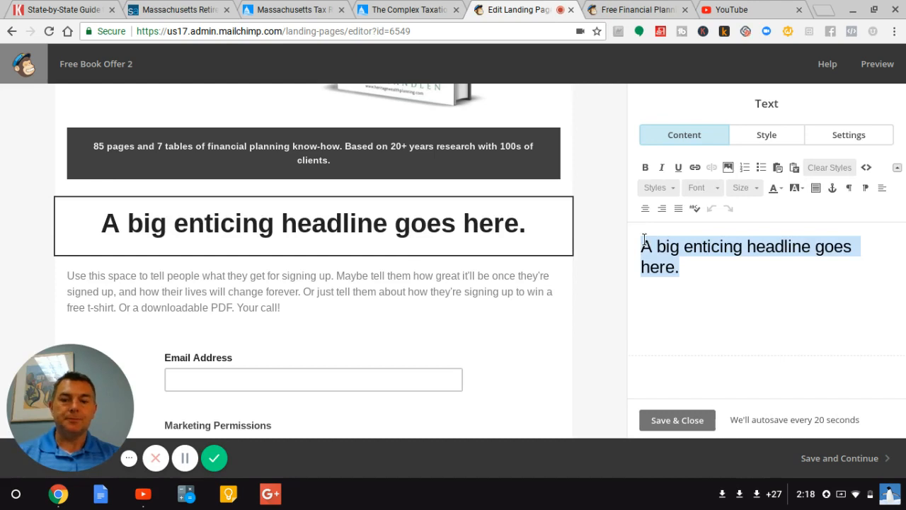
key("ctrl+v")
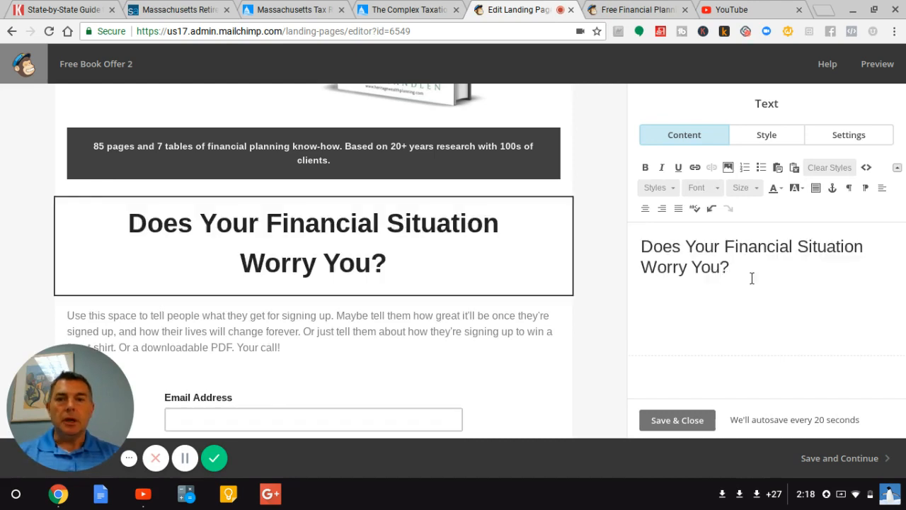
left_click_drag(759, 273, 640, 239)
left_click(645, 168)
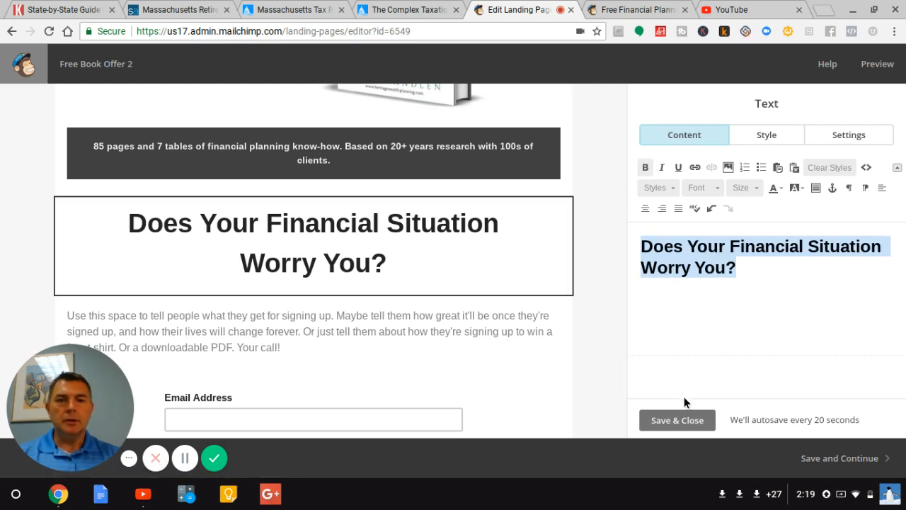
left_click(677, 422)
On the published page, select the body text from "Let's take care of that!" through the last testimonial for copying
scroll(358, 384, "up", 5)
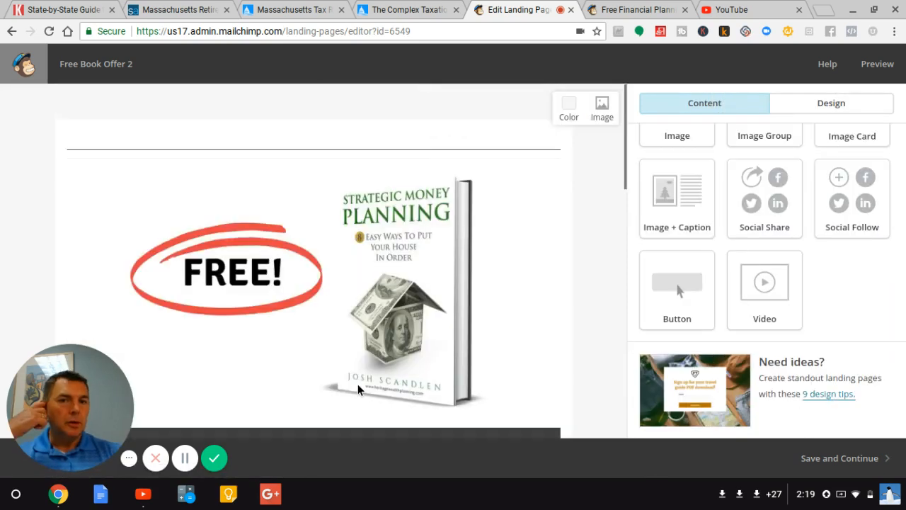
scroll(3, 253, "down", 4)
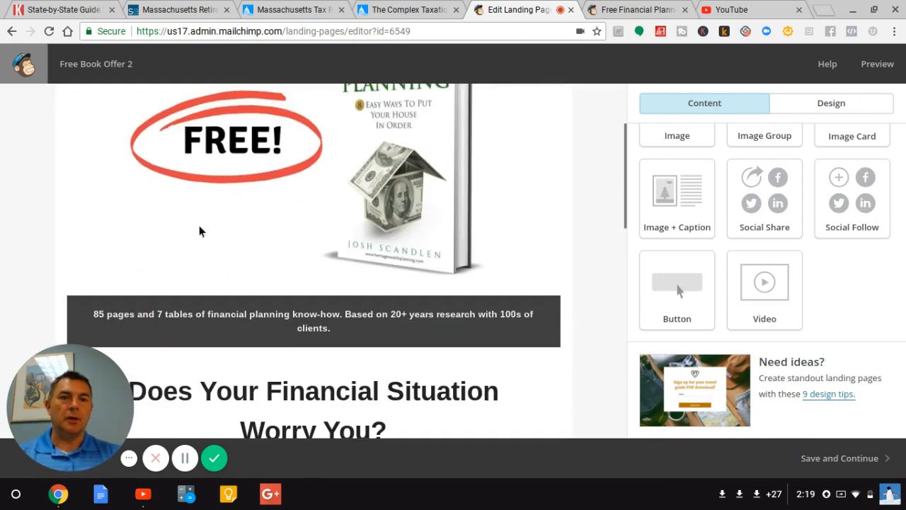
scroll(5, 204, "down", 6)
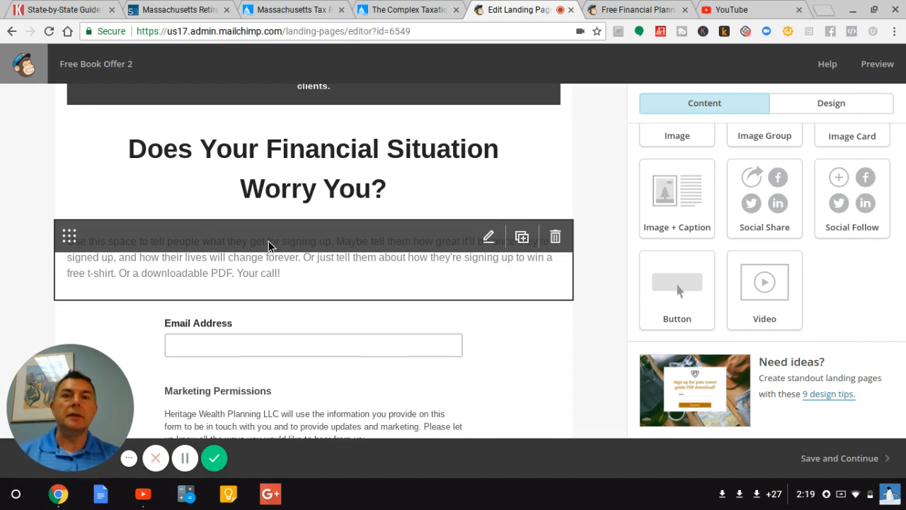
left_click(608, 10)
left_click(783, 258)
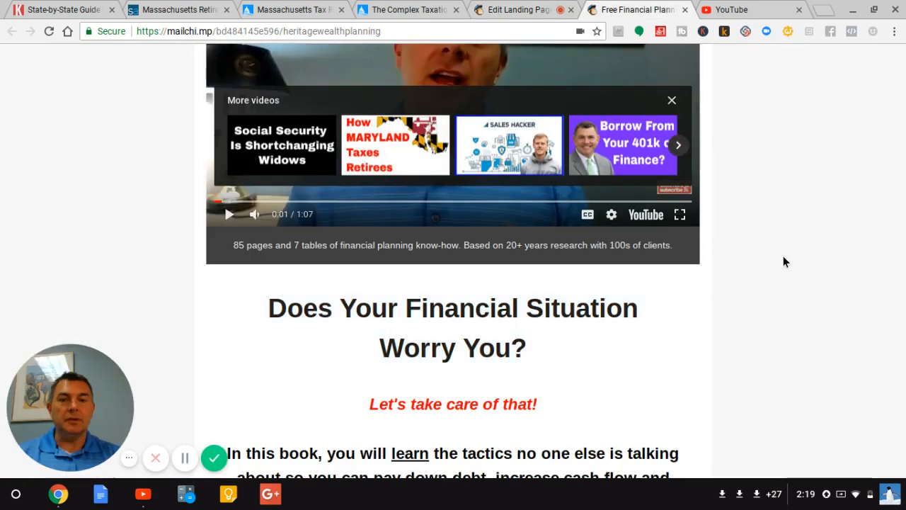
scroll(791, 291, "down", 5)
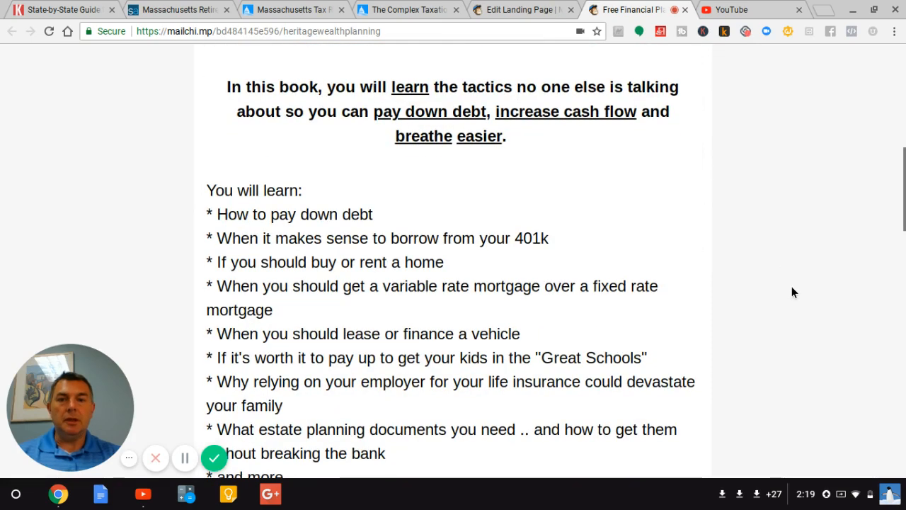
scroll(792, 291, "down", 3)
scroll(793, 291, "down", 9)
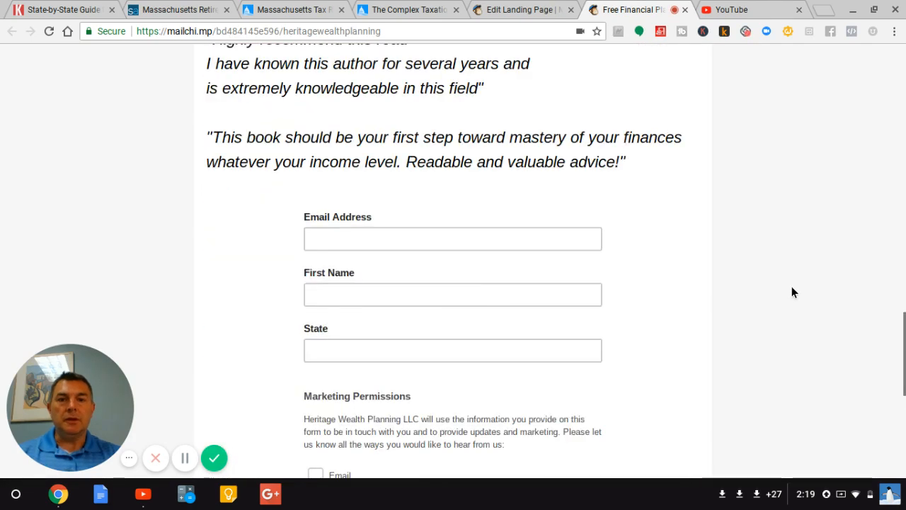
triple_click(632, 161)
left_click_drag(632, 161, 417, 458)
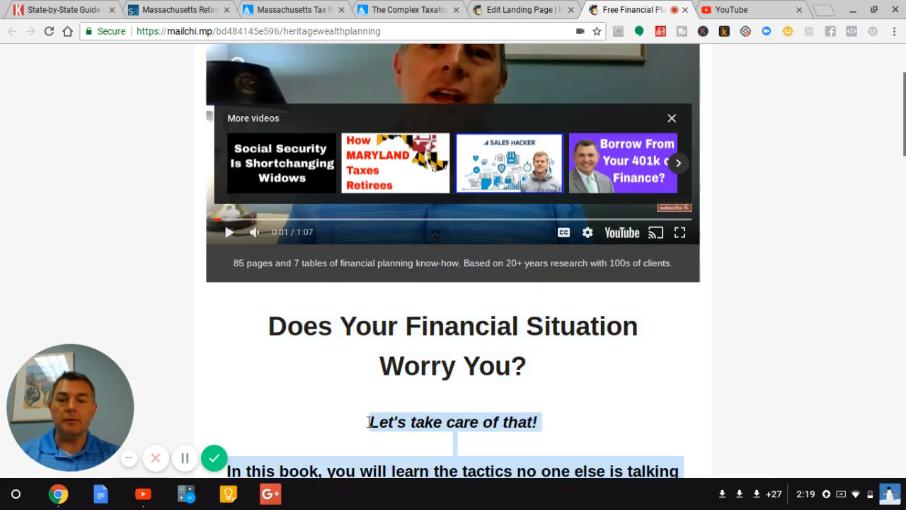
Replace the placeholder paragraph below the headline in the editor with the body text copied from the published page
left_click(506, 8)
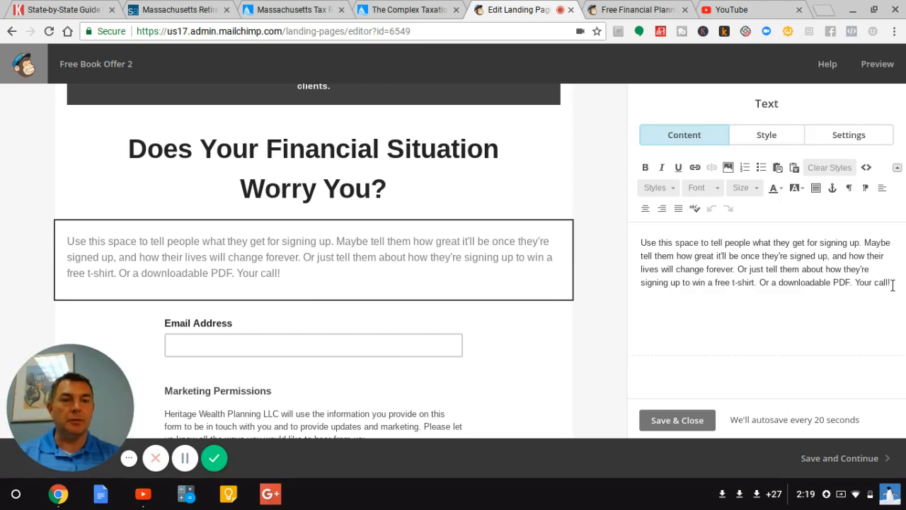
left_click_drag(892, 285, 636, 242)
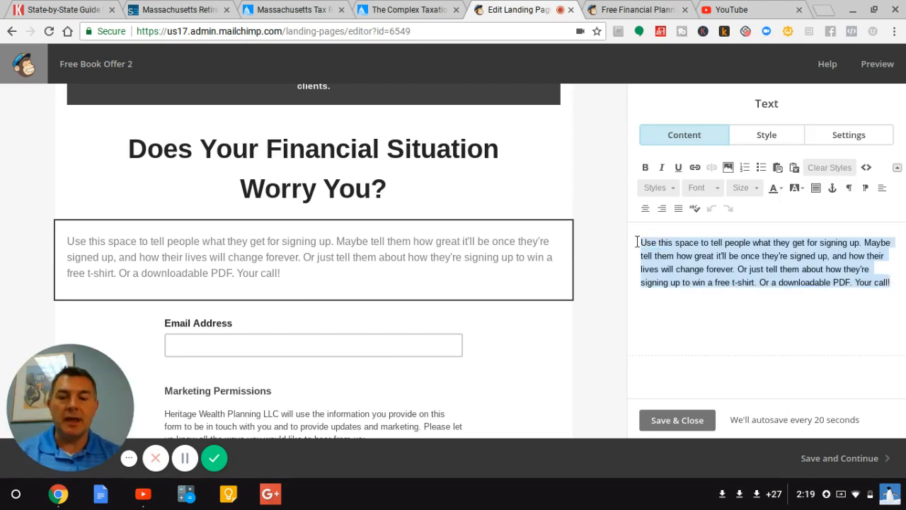
key("ctrl+v")
scroll(862, 389, "up", 10)
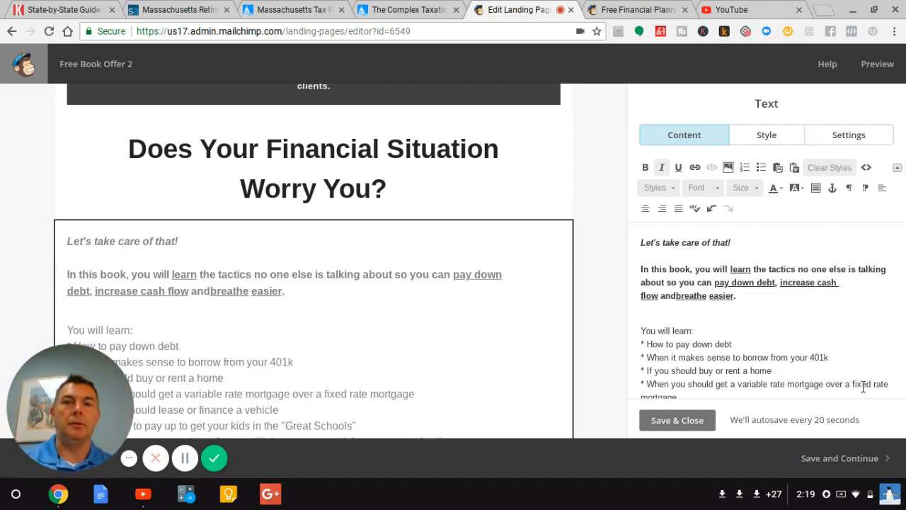
Center the line "Let's take care of that!" and color it red
triple_click(750, 241)
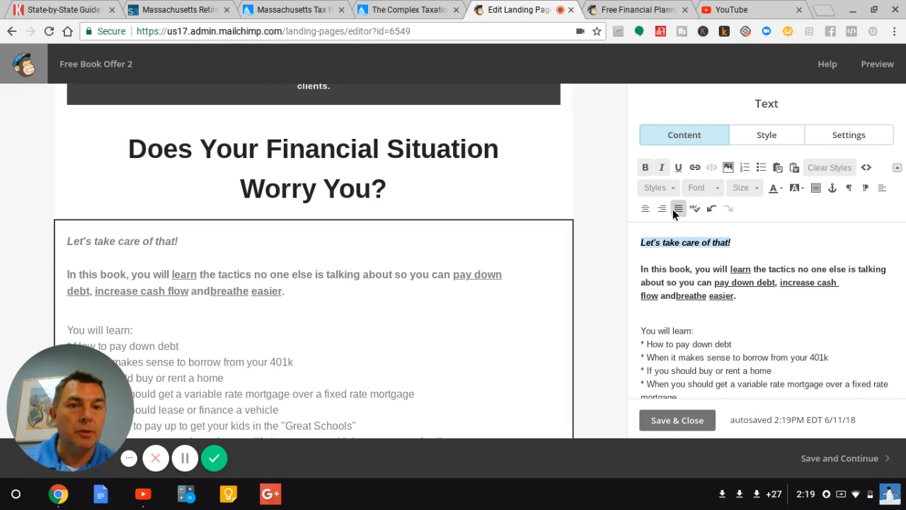
left_click(646, 208)
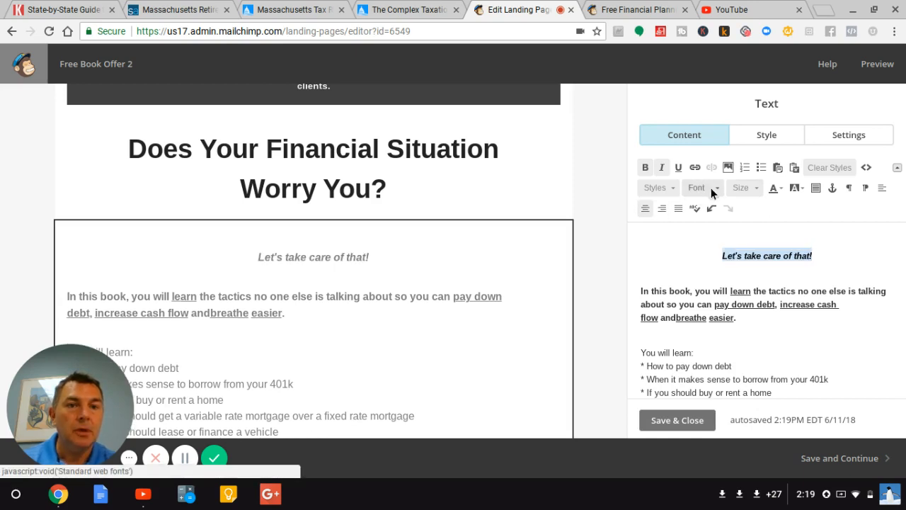
left_click(773, 185)
left_click(774, 240)
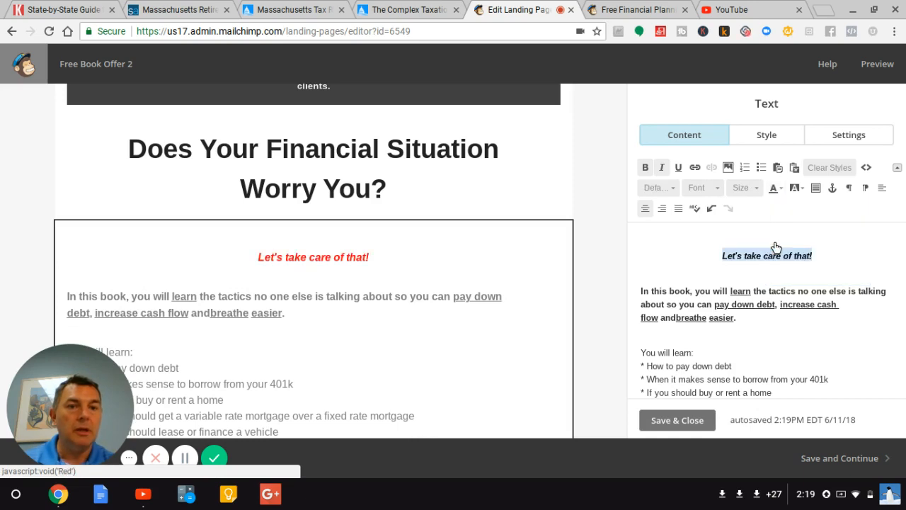
Try underlining the "Let's take care of that!" line and removing its bold formatting
left_click(676, 170)
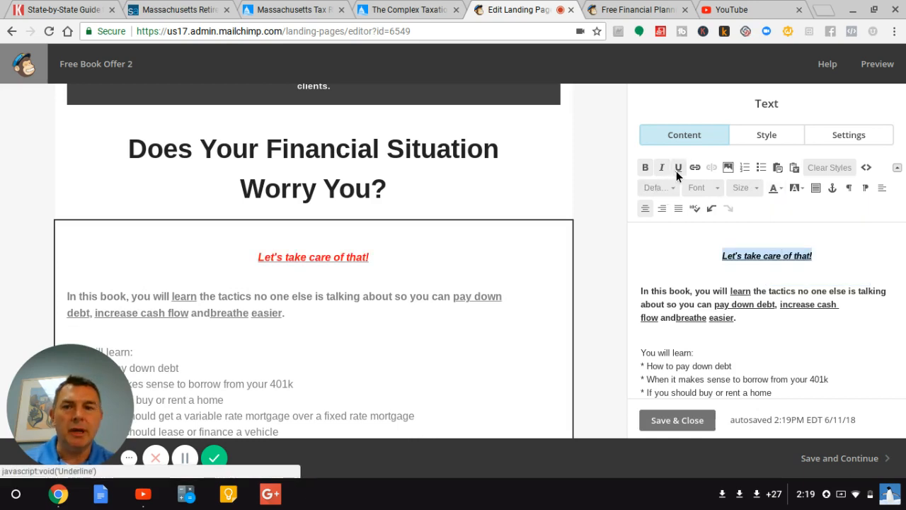
left_click(676, 170)
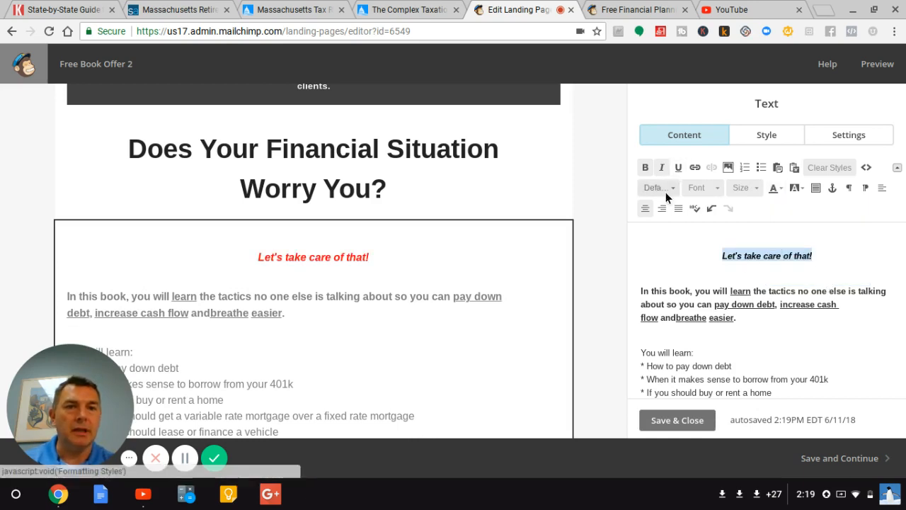
left_click(645, 171)
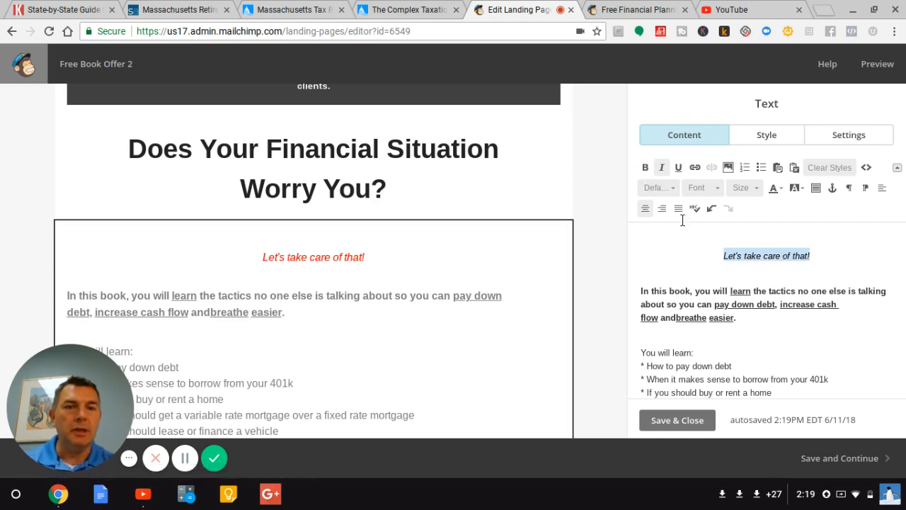
left_click(645, 168)
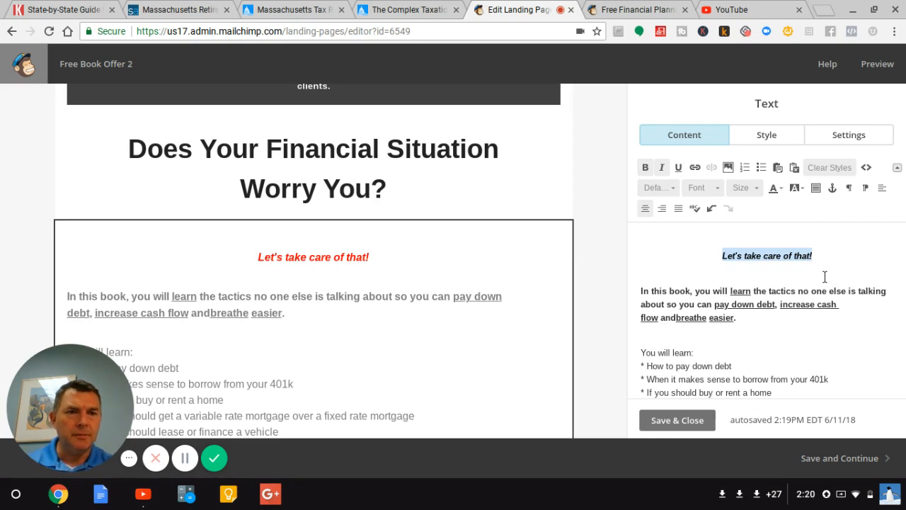
scroll(824, 276, "down", 3)
scroll(824, 276, "up", 3)
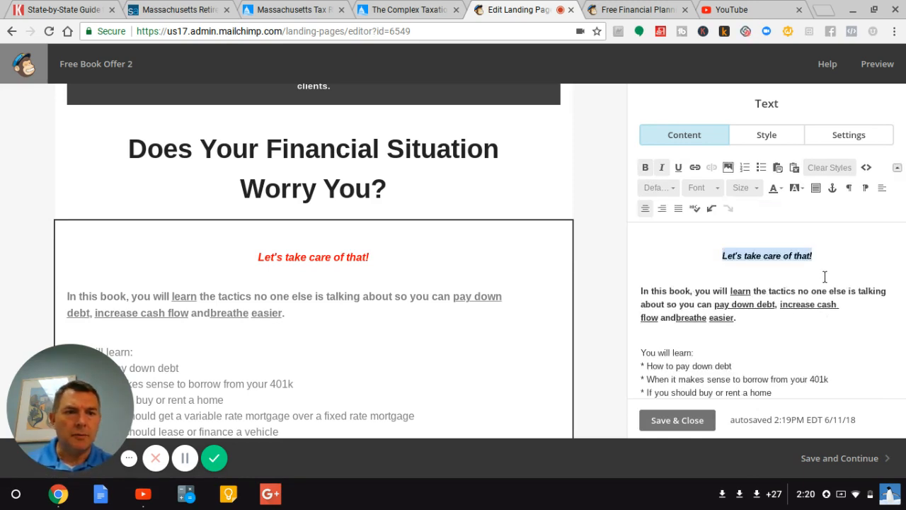
left_click(778, 189)
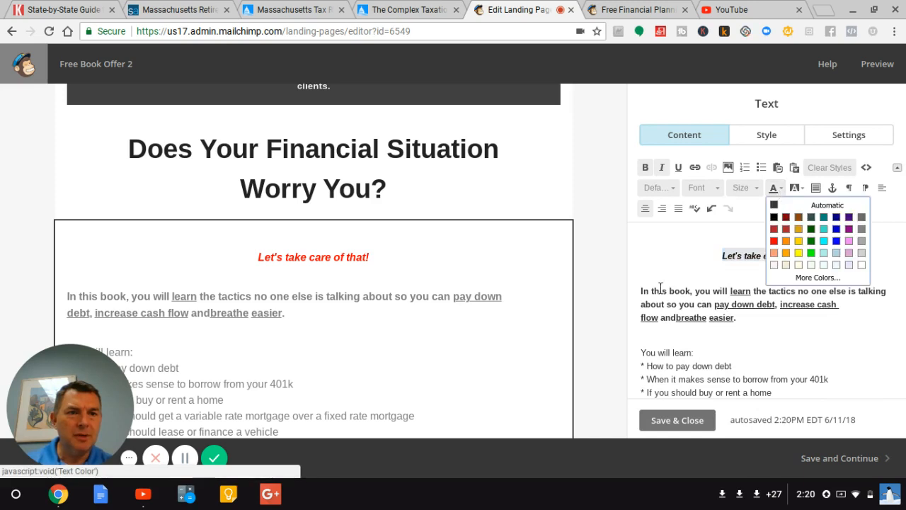
left_click(665, 267)
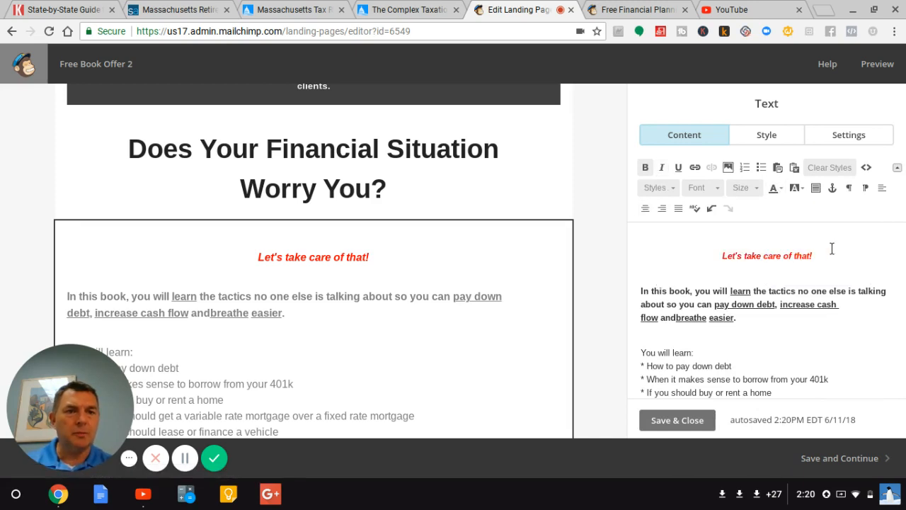
Set the font size of the body text block below the headline to 14px
left_click_drag(831, 255, 644, 248)
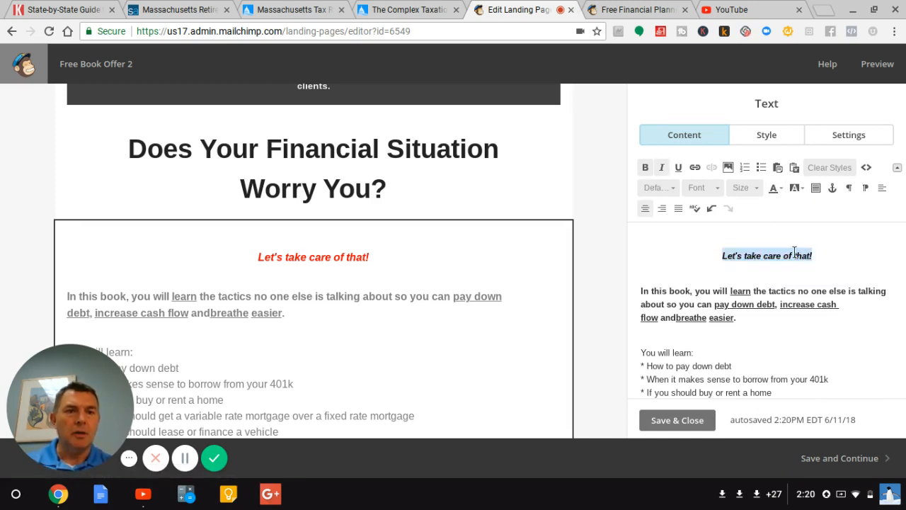
scroll(873, 267, "down", 5)
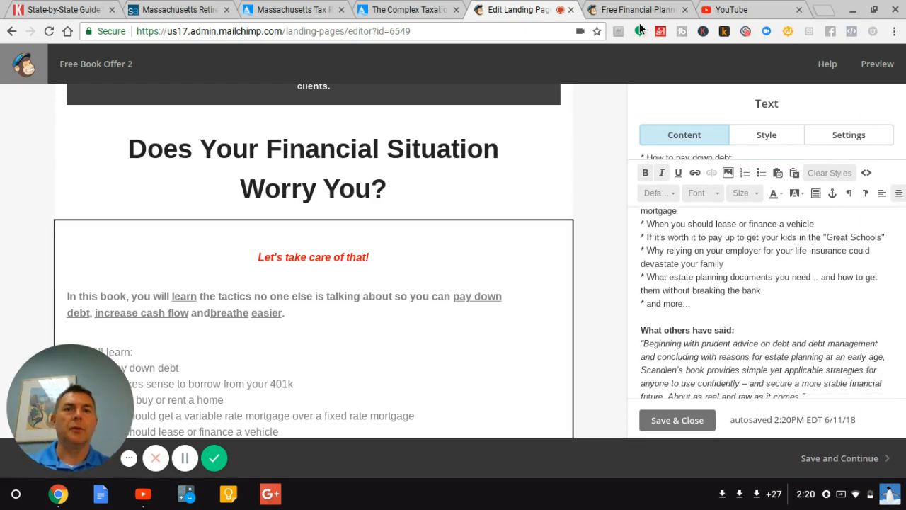
scroll(755, 231, "up", 8)
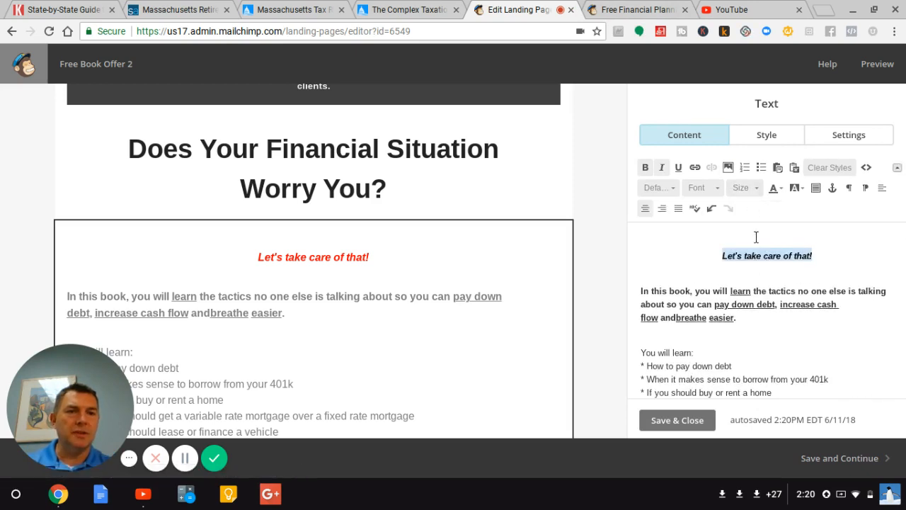
left_click(756, 142)
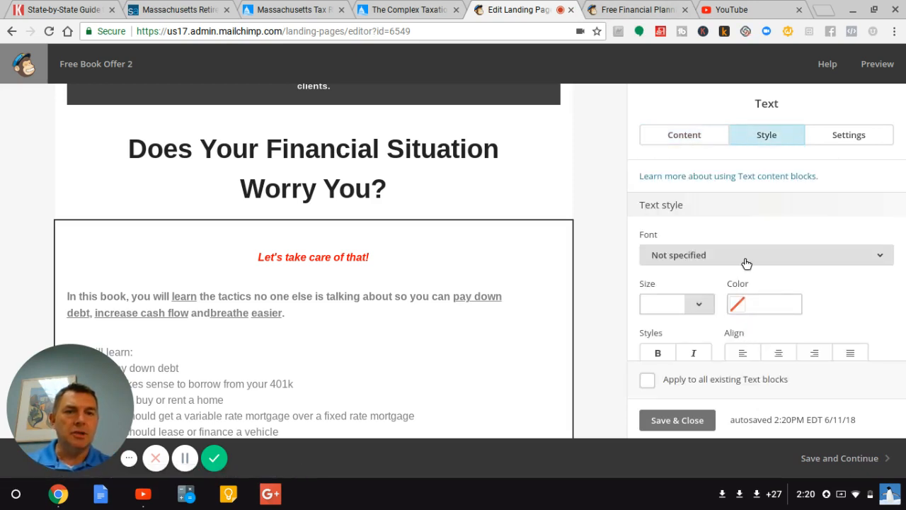
scroll(844, 298, "down", 1)
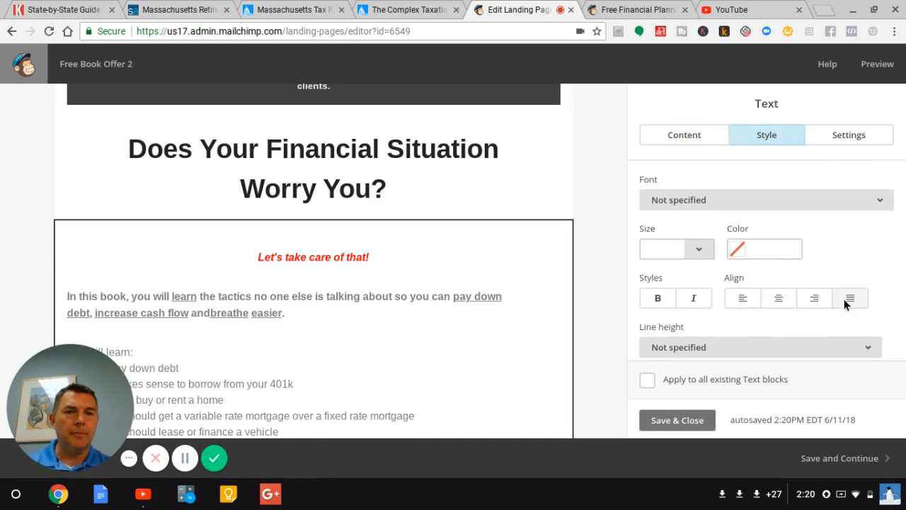
left_click(734, 209)
left_click(842, 175)
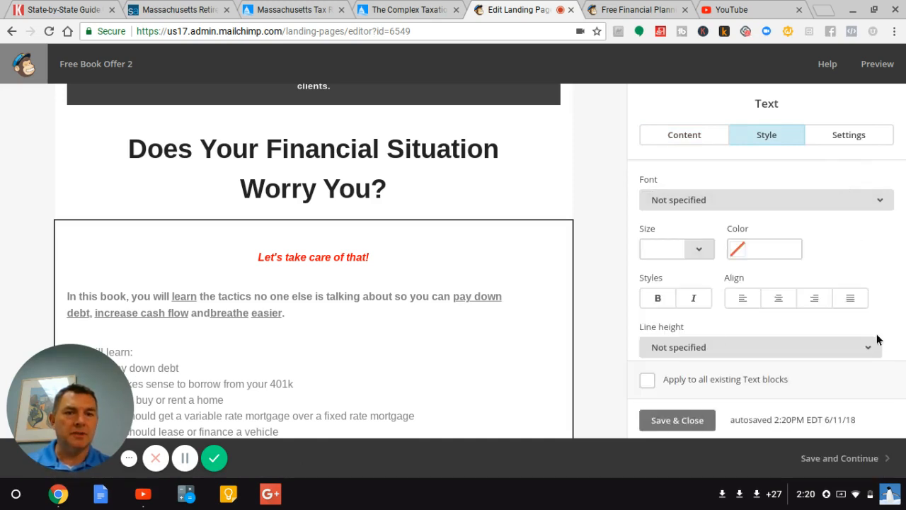
left_click(701, 267)
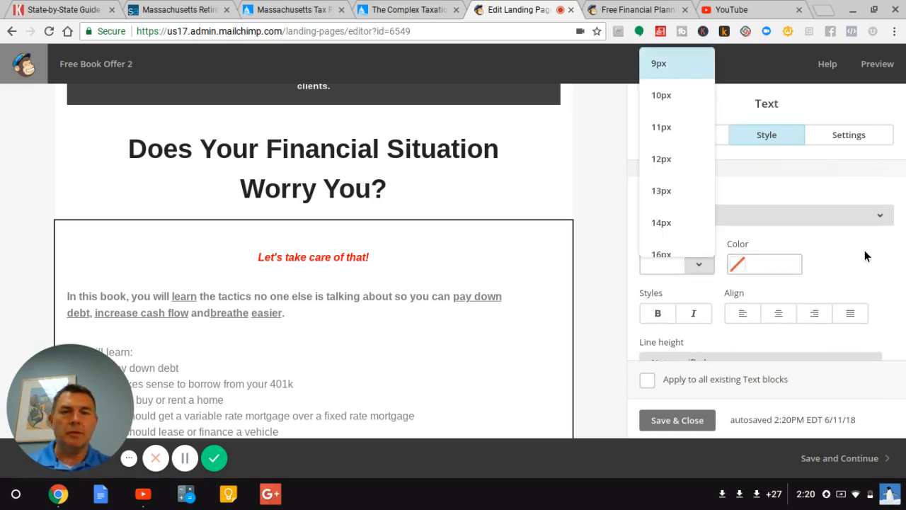
left_click(669, 161)
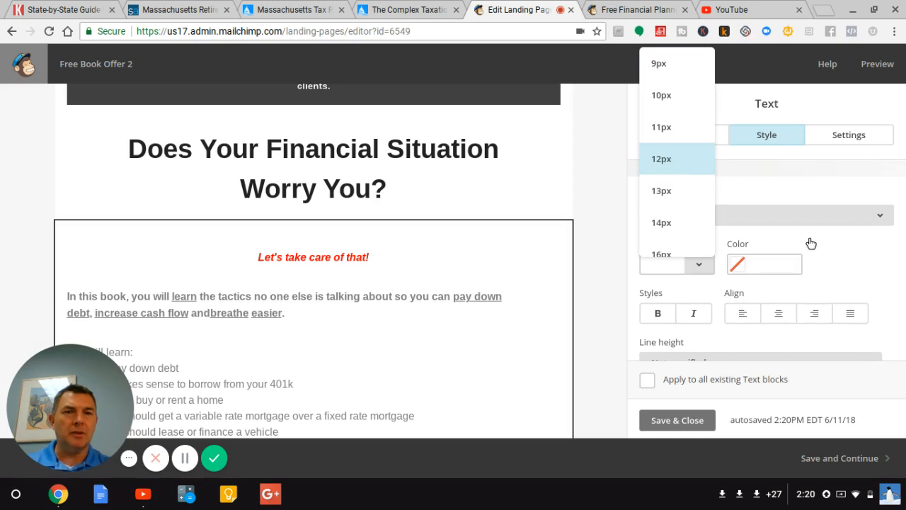
left_click(700, 268)
left_click(672, 234)
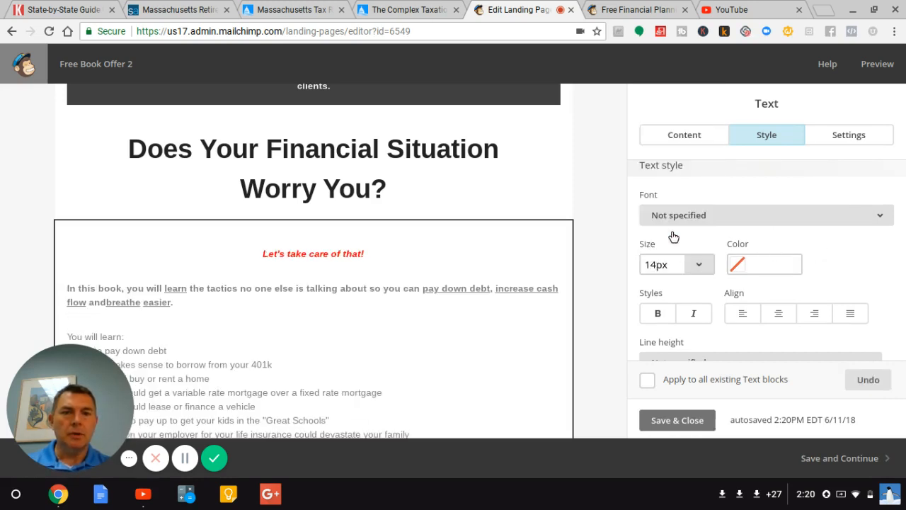
Set the body text block's font size to 16px, apply the style to all existing Text blocks, and save the block
left_click(695, 261)
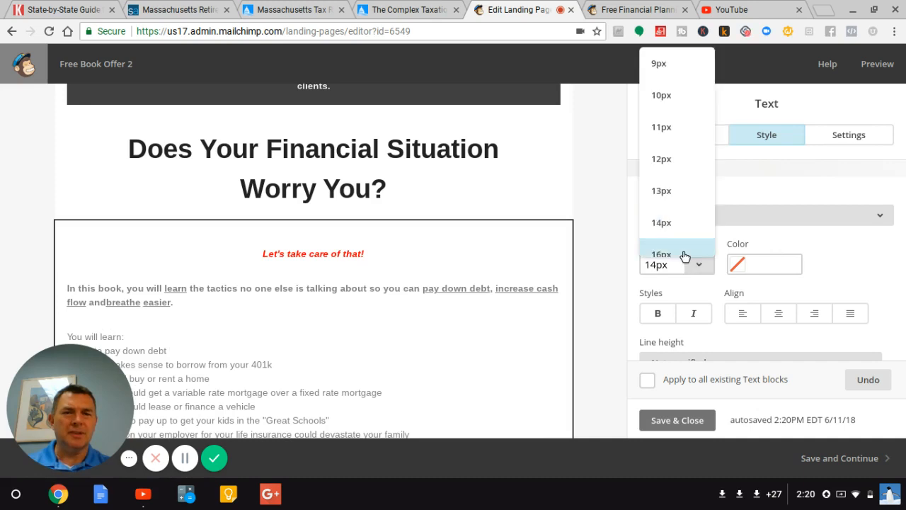
left_click(683, 256)
scroll(827, 247, "down", 2)
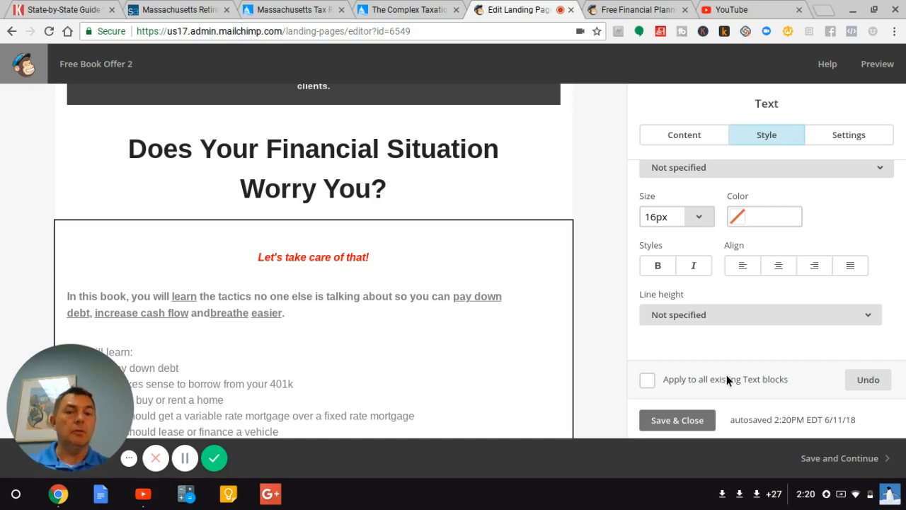
left_click(647, 380)
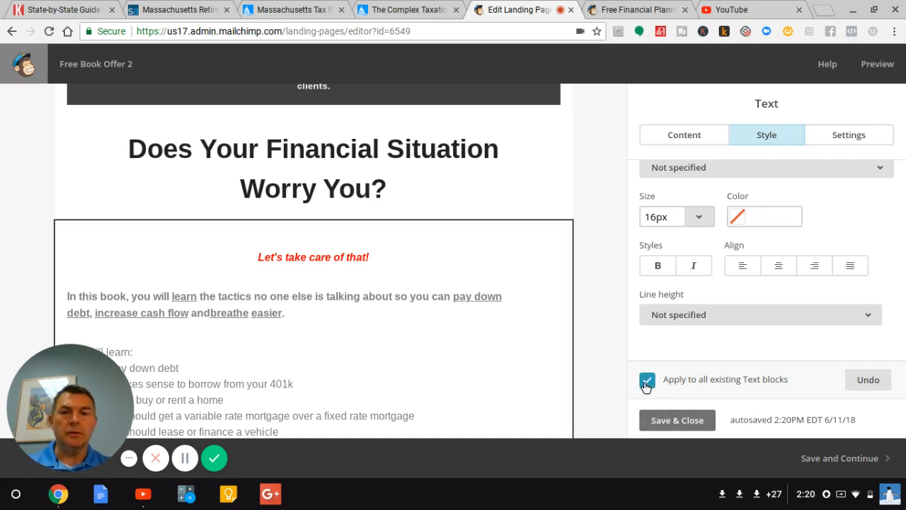
left_click(685, 410)
Review the formatted body text on the page from the headline down to the signup form
scroll(448, 305, "down", 2)
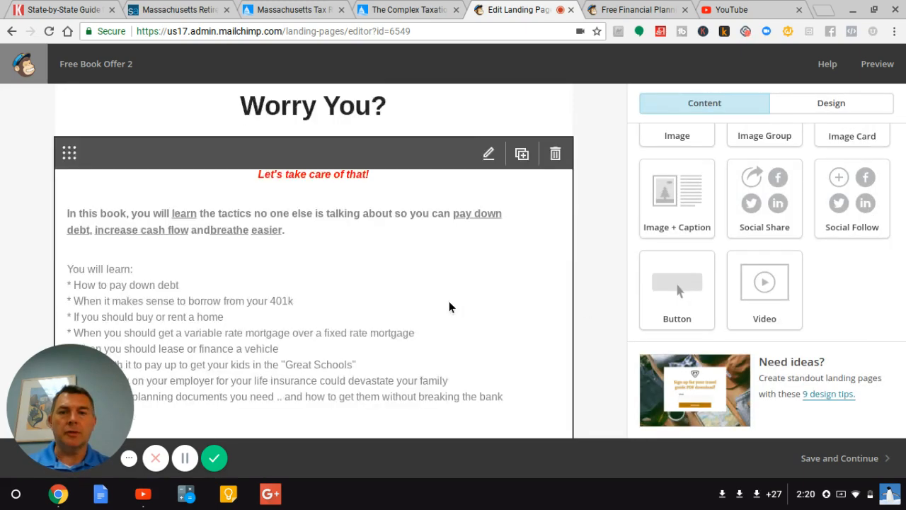
scroll(451, 307, "down", 1)
scroll(452, 306, "up", 3)
scroll(452, 306, "down", 3)
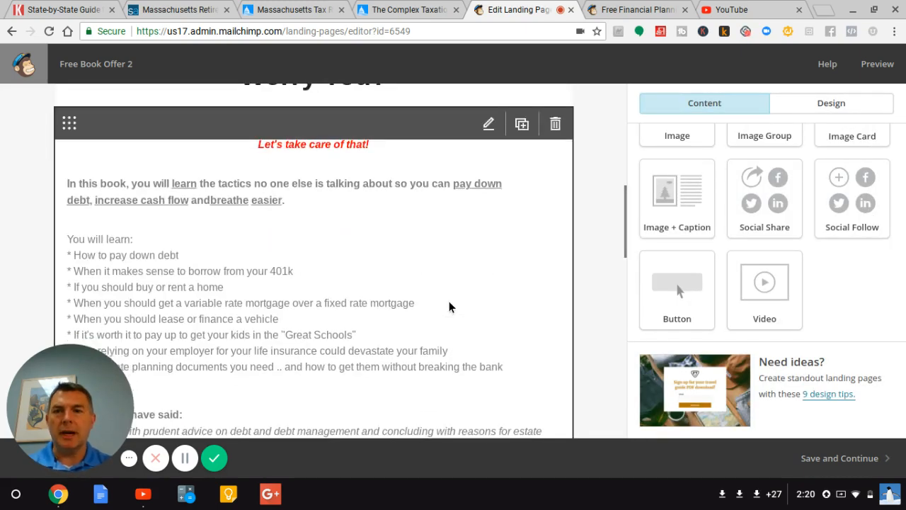
scroll(448, 304, "down", 6)
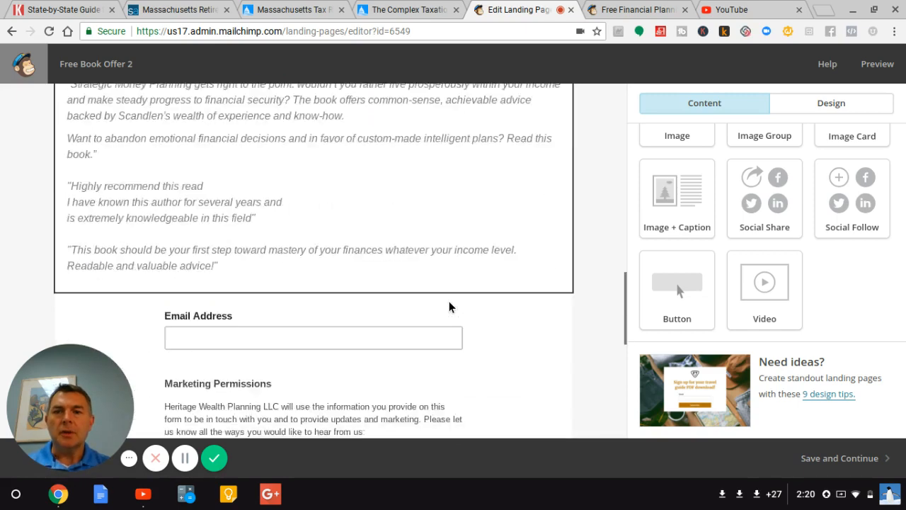
scroll(449, 304, "up", 7)
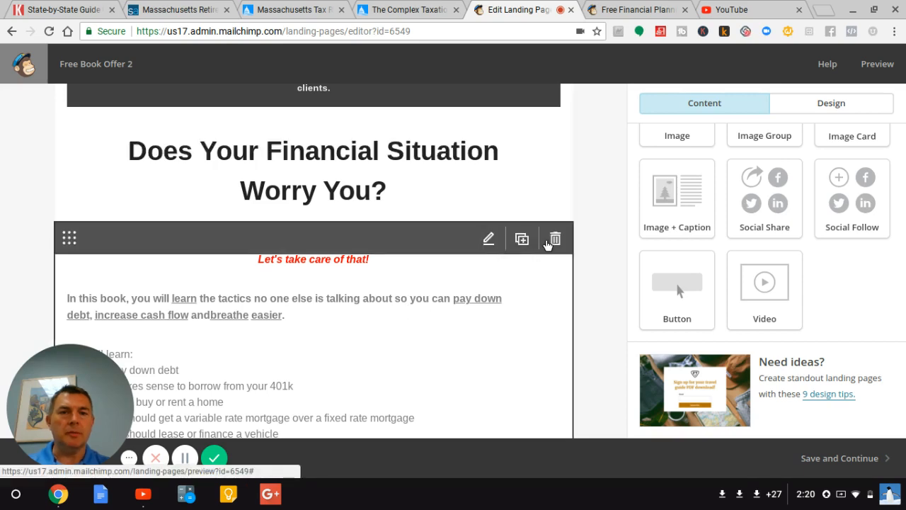
Add a centered line reading "Click Below to Get The Book" directly beneath "Let's take care of that!" in the body text
left_click(547, 244)
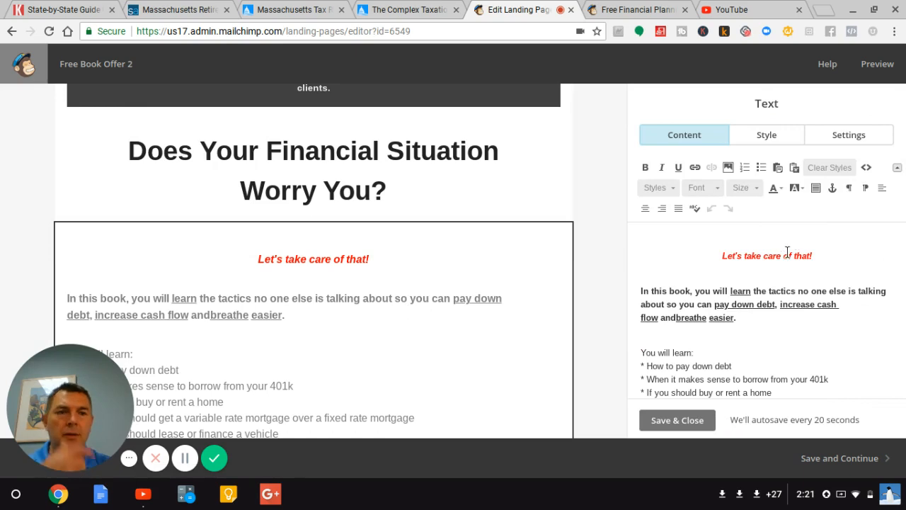
left_click(713, 254)
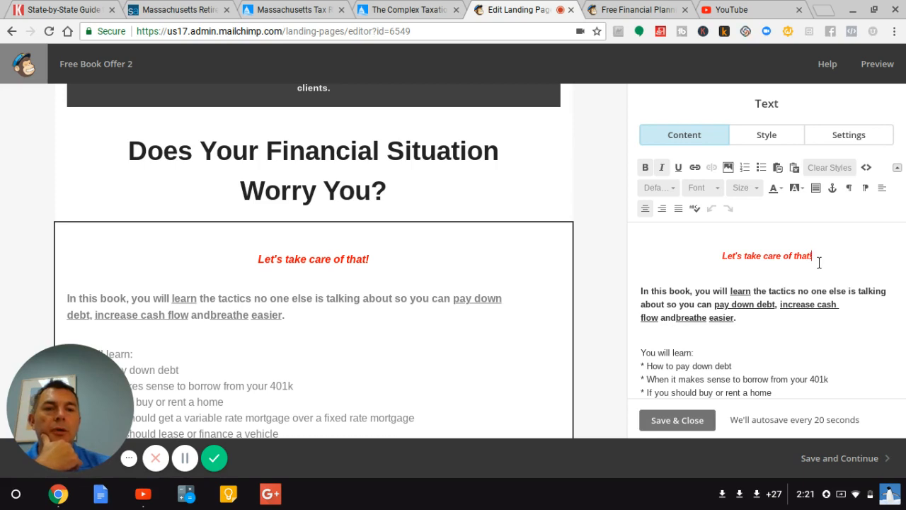
key("Return")
type("C")
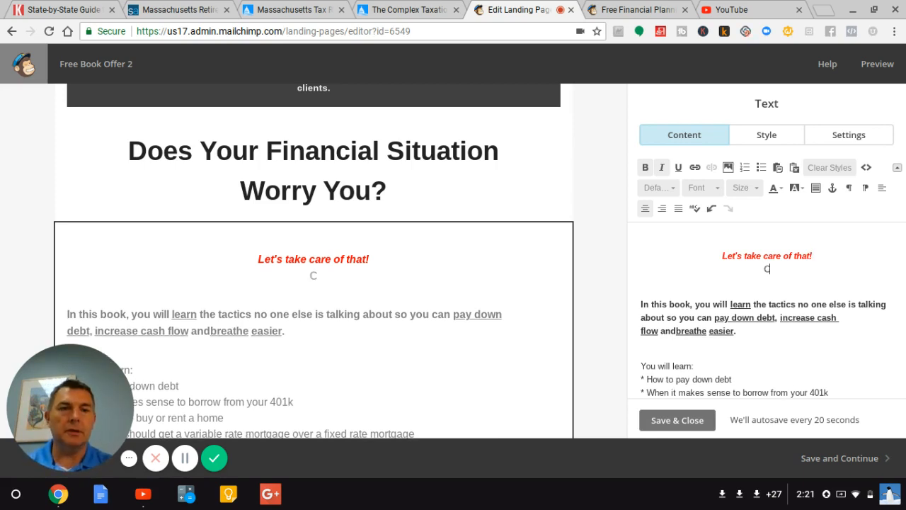
type("licke")
key("BackSpace")
type("Bl")
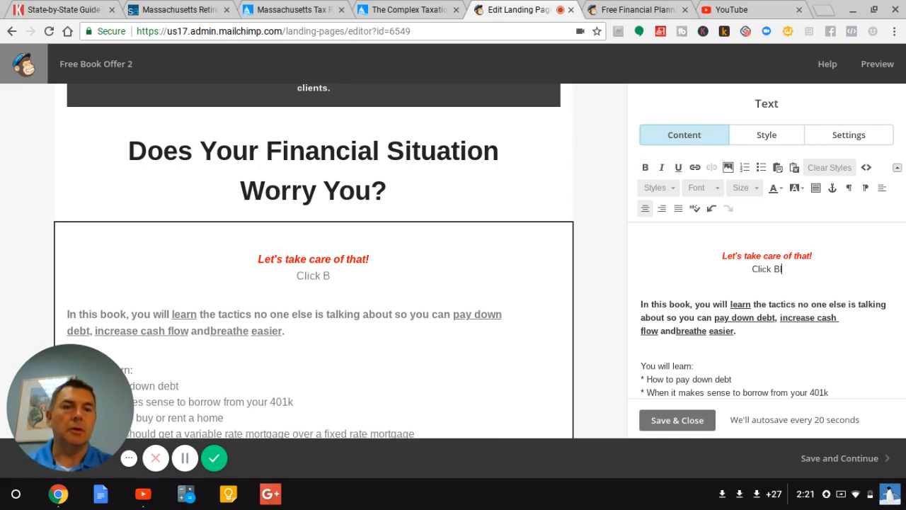
type("oew")
key("BackSpace")
key("BackSpace")
key("BackSpace")
key("BackSpace")
type("ewl")
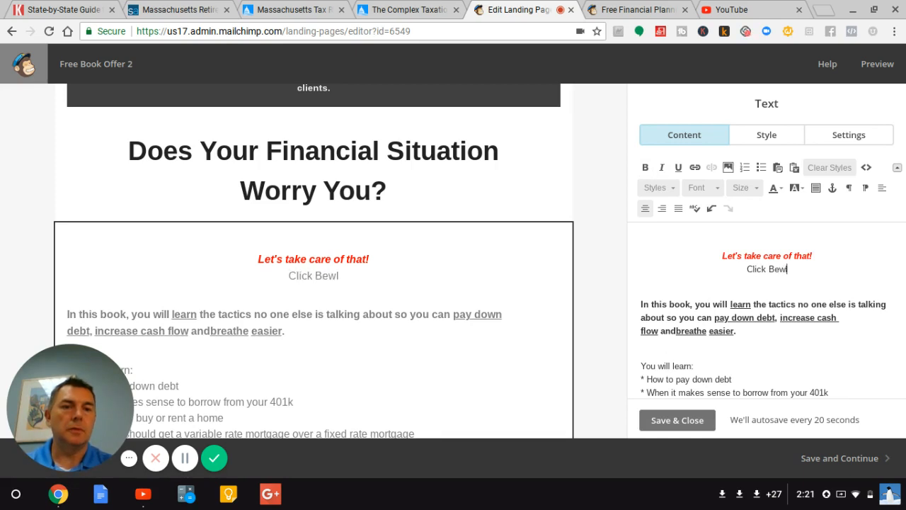
key("BackSpace")
key("BackSpace")
type("low to ")
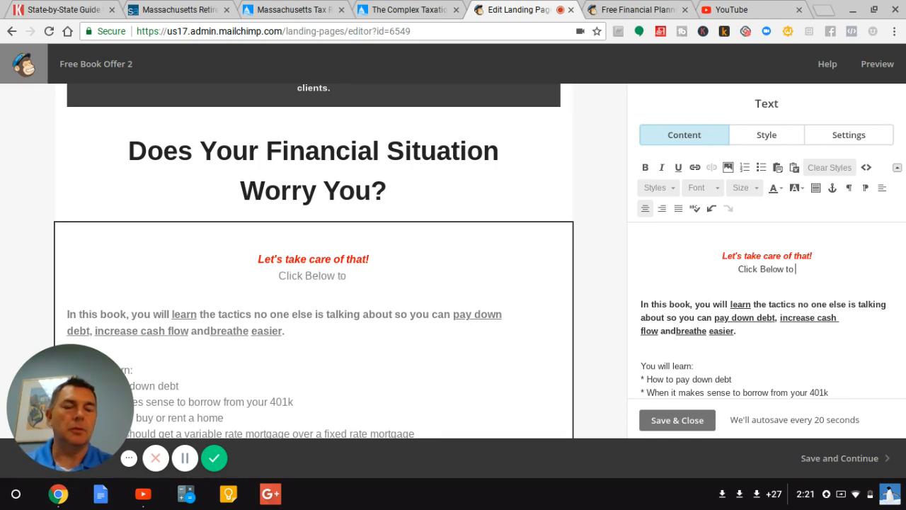
type("Get T")
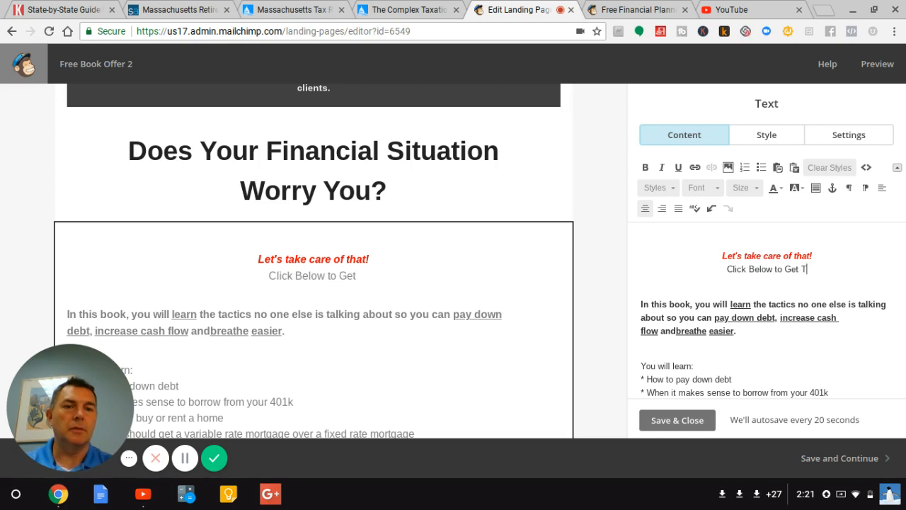
type("he Book")
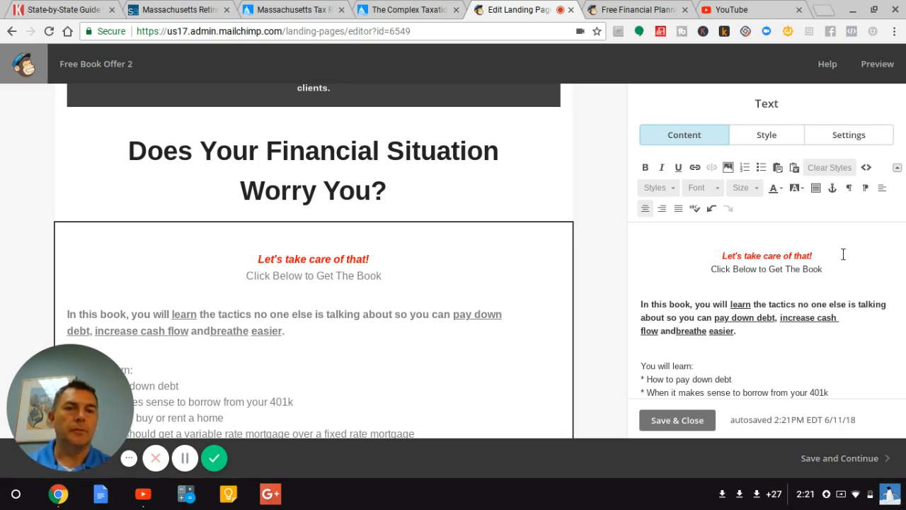
Rewrite the red line above "Click Below to Get The Book" as "Let's Take Care Of That!" and save the text block
left_click_drag(824, 254, 728, 255)
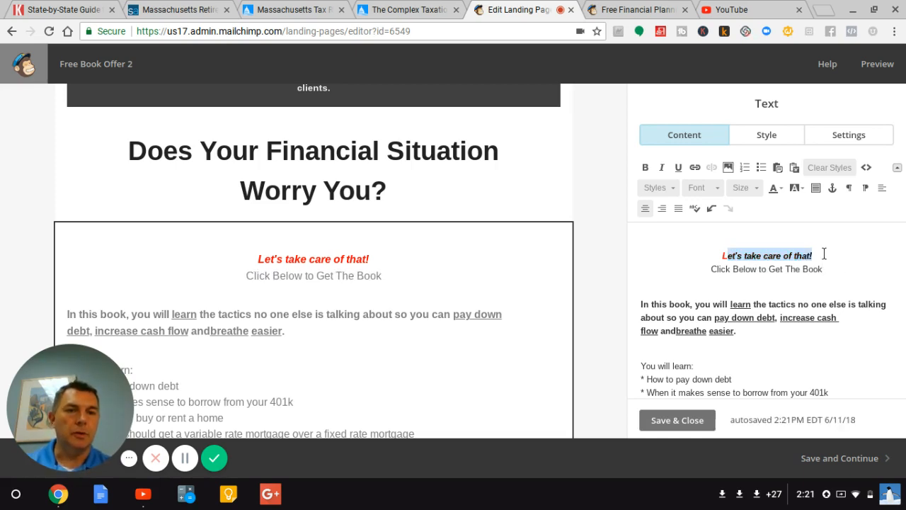
type("Let's")
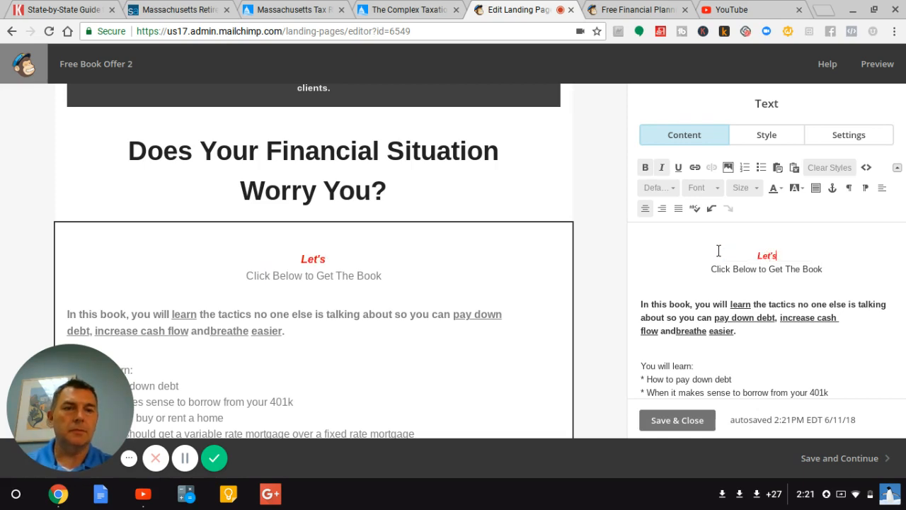
type(" Take Care O")
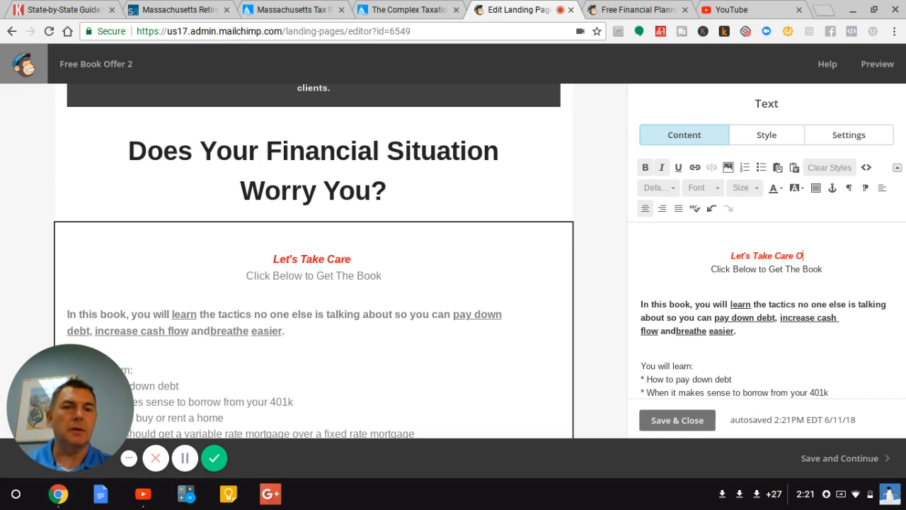
type("f That!")
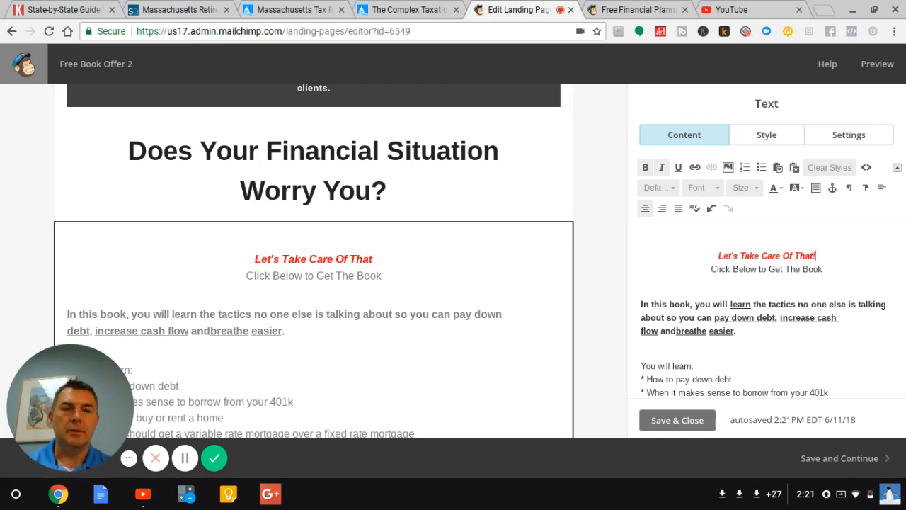
double_click(745, 270)
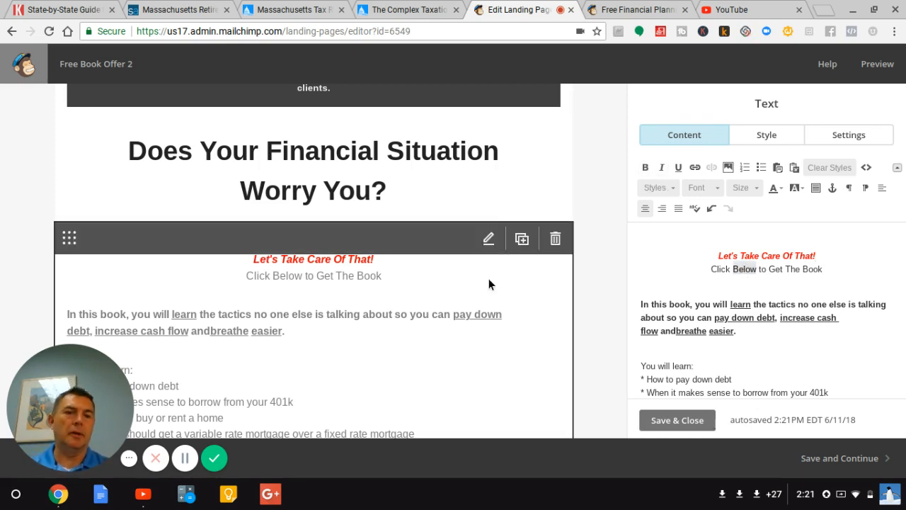
left_click(686, 420)
Add the First Name and State fields to the signup form below the body text
scroll(586, 302, "down", 5)
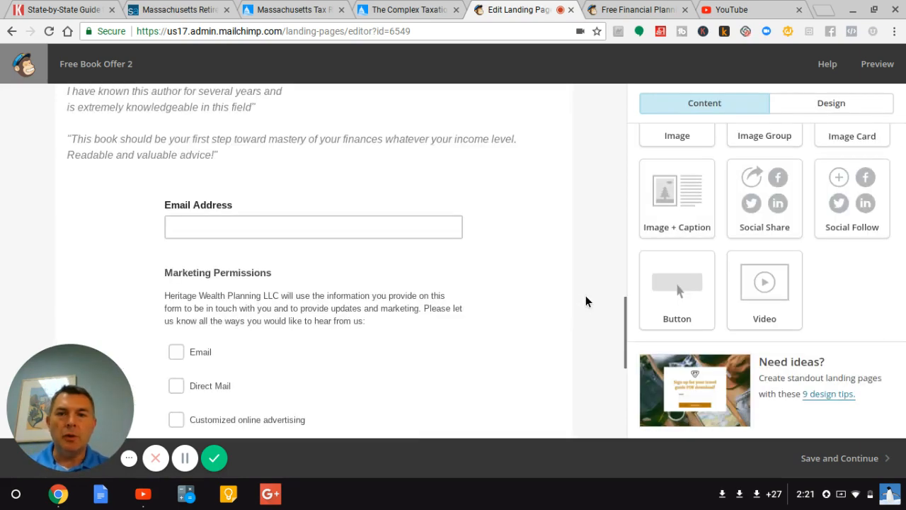
scroll(585, 301, "up", 3)
scroll(585, 302, "down", 6)
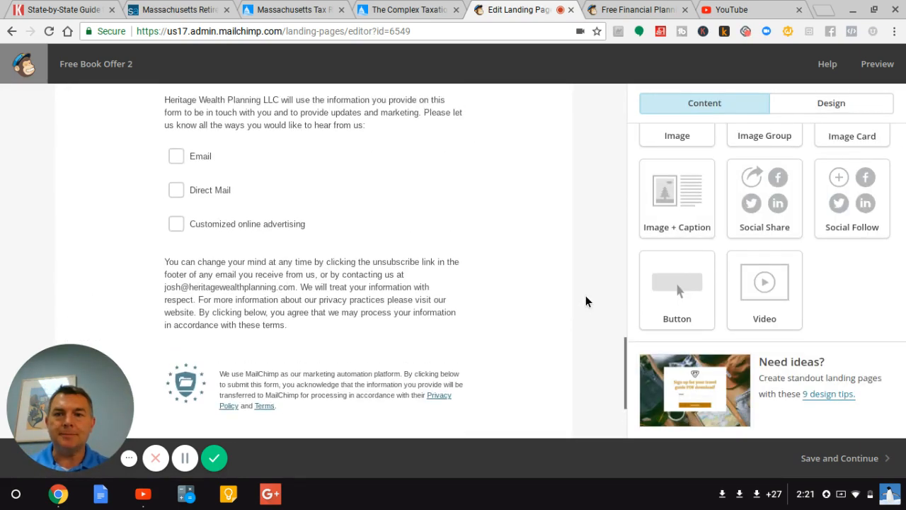
scroll(586, 301, "down", 2)
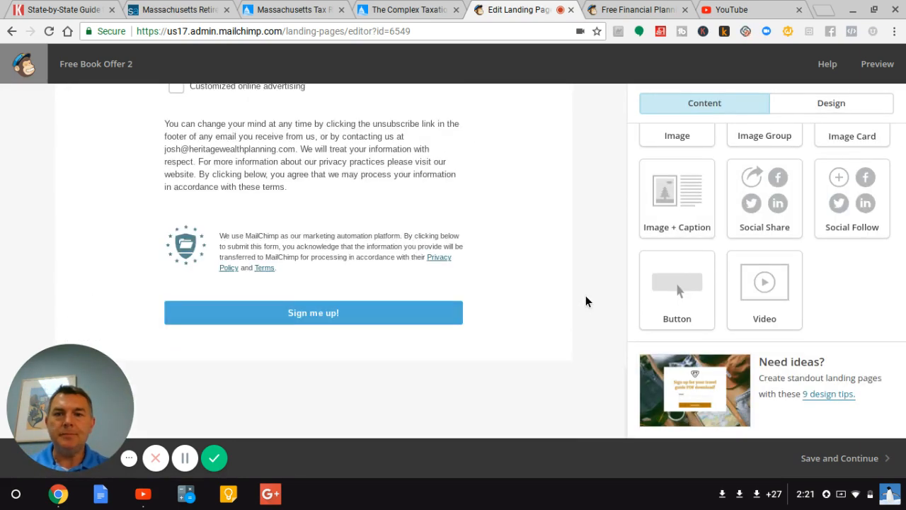
scroll(529, 225, "up", 4)
left_click(531, 223)
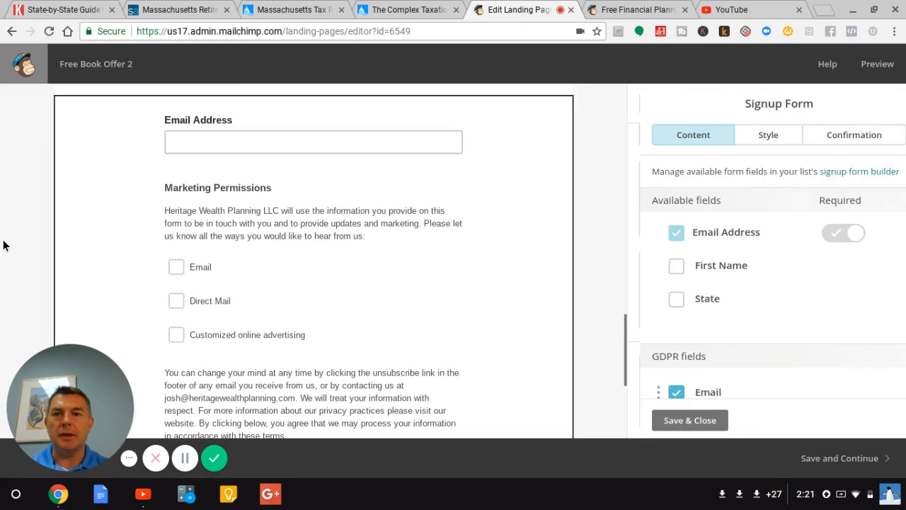
left_click(664, 266)
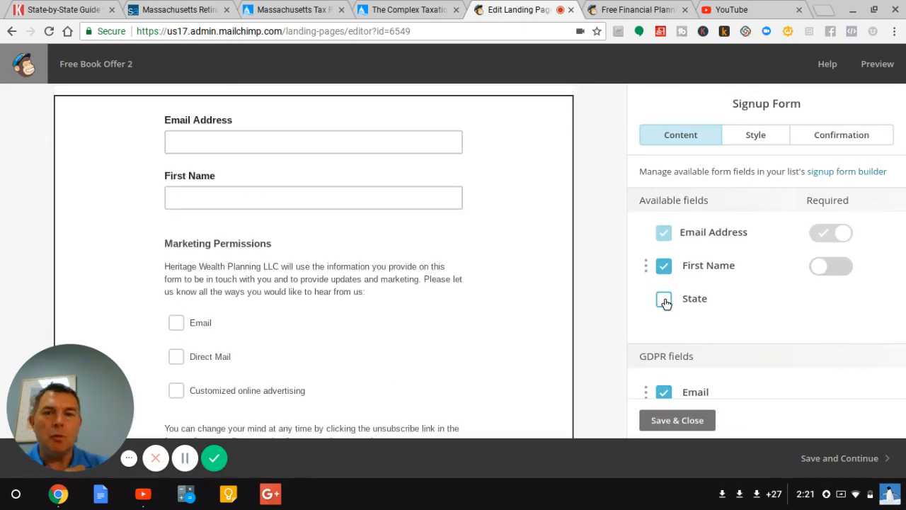
left_click(664, 298)
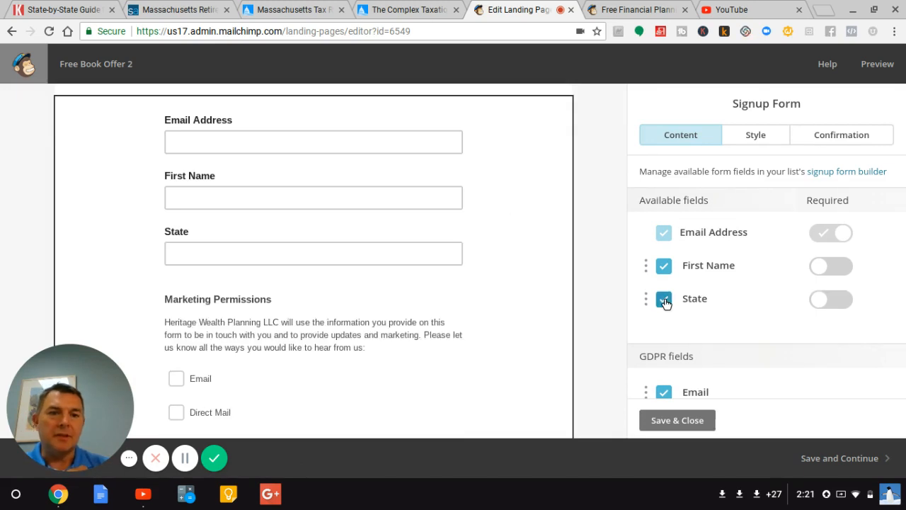
Change the signup form's button text to "Send Me My Book!"
scroll(778, 246, "down", 3)
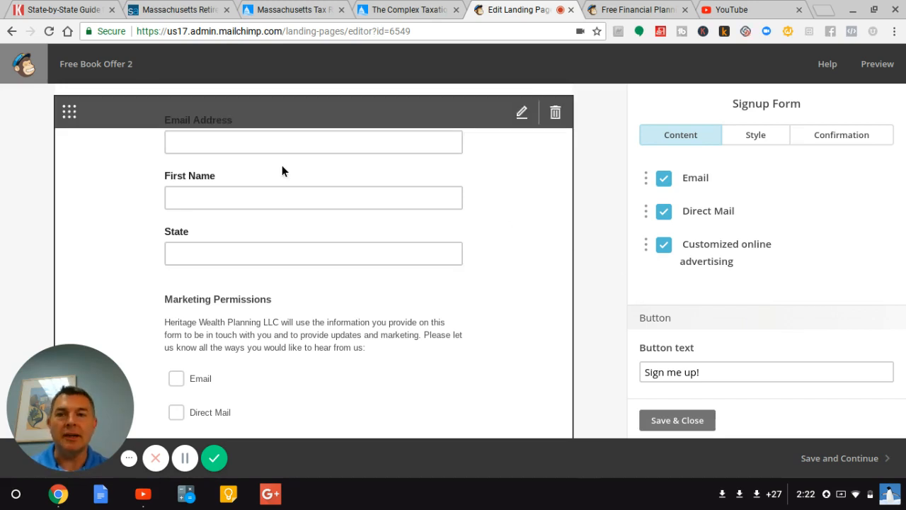
scroll(613, 229, "down", 1)
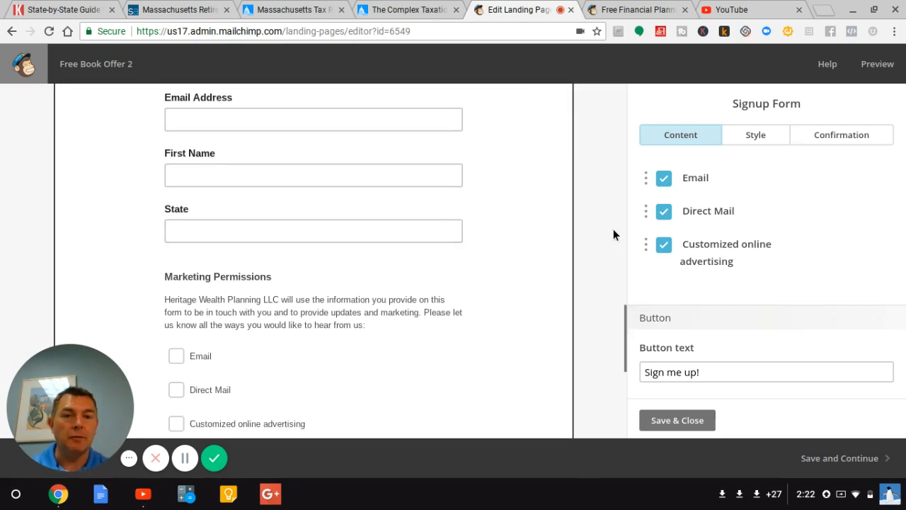
scroll(611, 303, "down", 4)
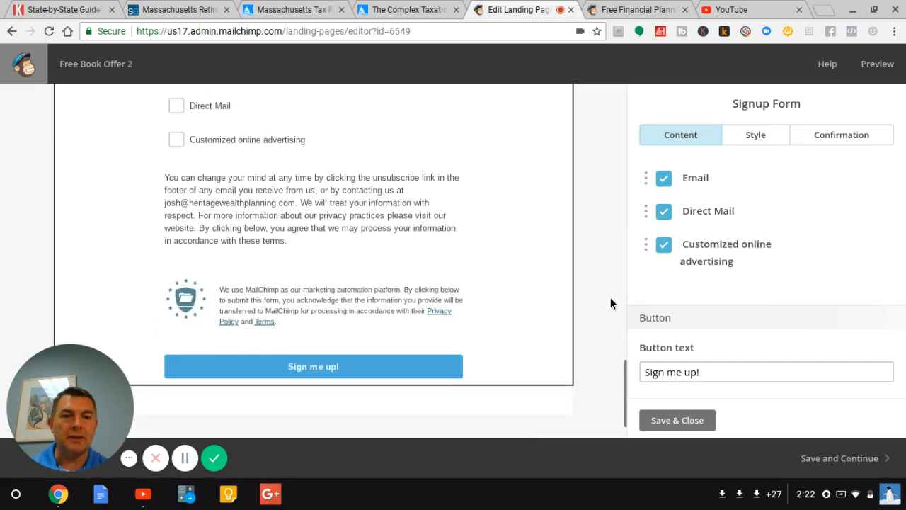
left_click(609, 10)
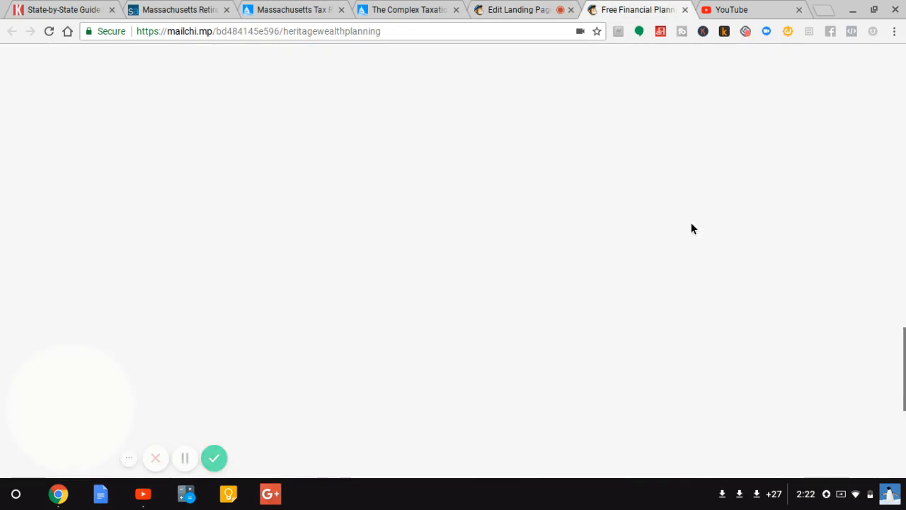
left_click(517, 11)
triple_click(767, 373)
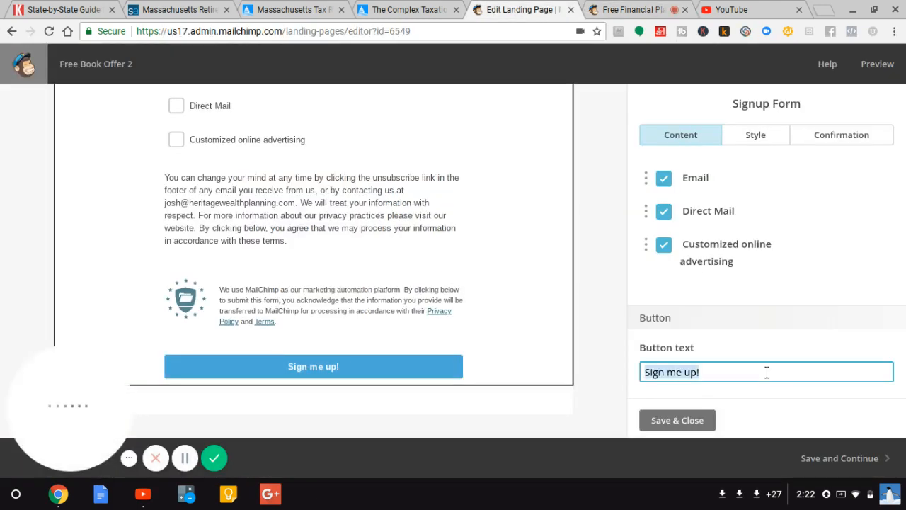
type("Send Me My Book")
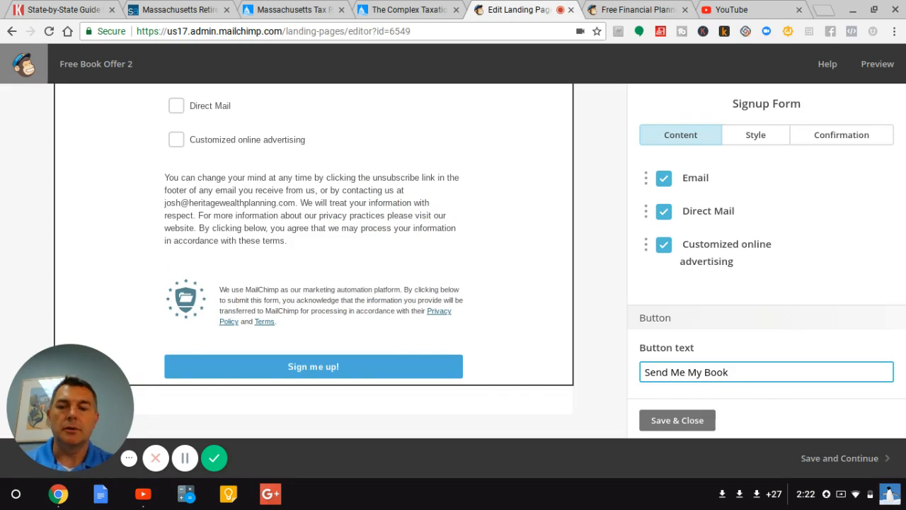
type("!")
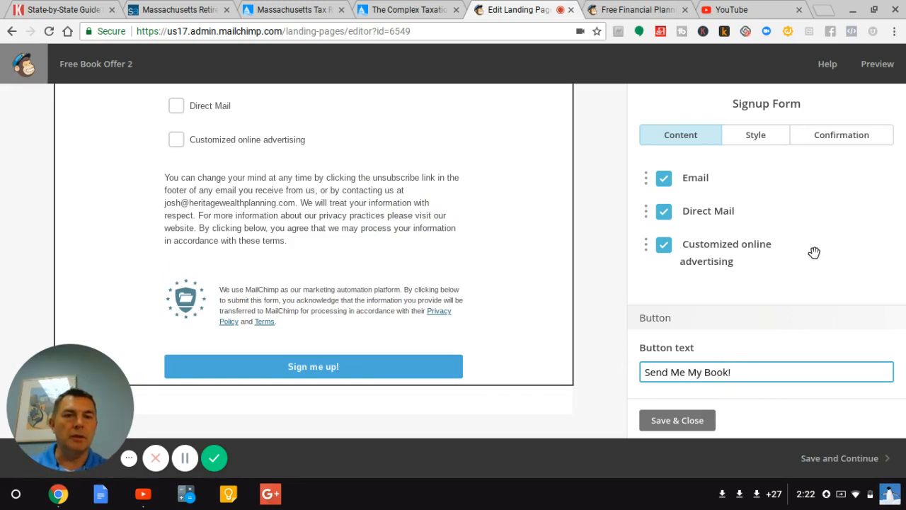
Review the signup form's style options for label font, text color, button colors, alignment and width
scroll(814, 252, "up", 2)
left_click(751, 143)
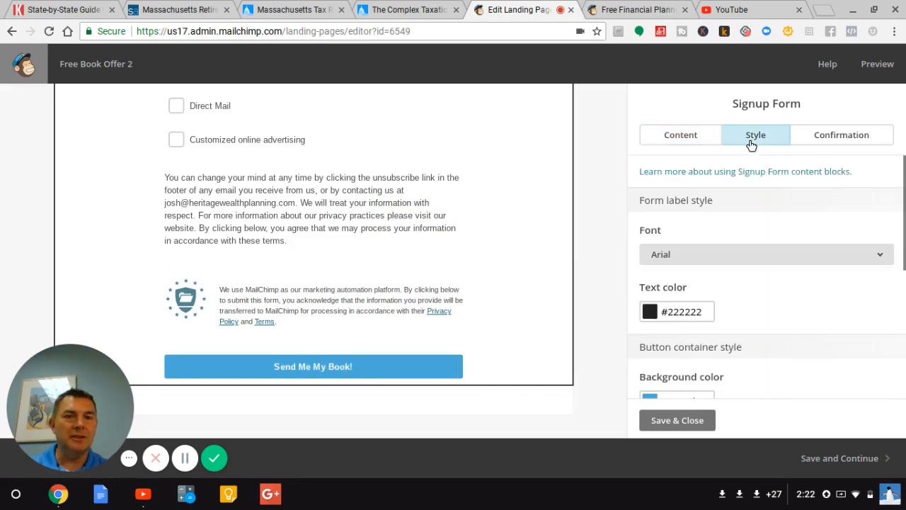
scroll(861, 306, "down", 4)
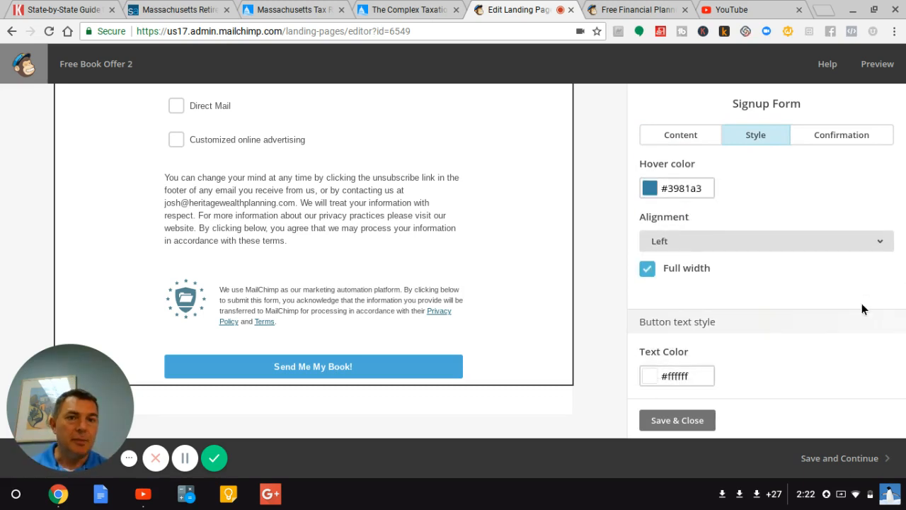
scroll(861, 305, "up", 3)
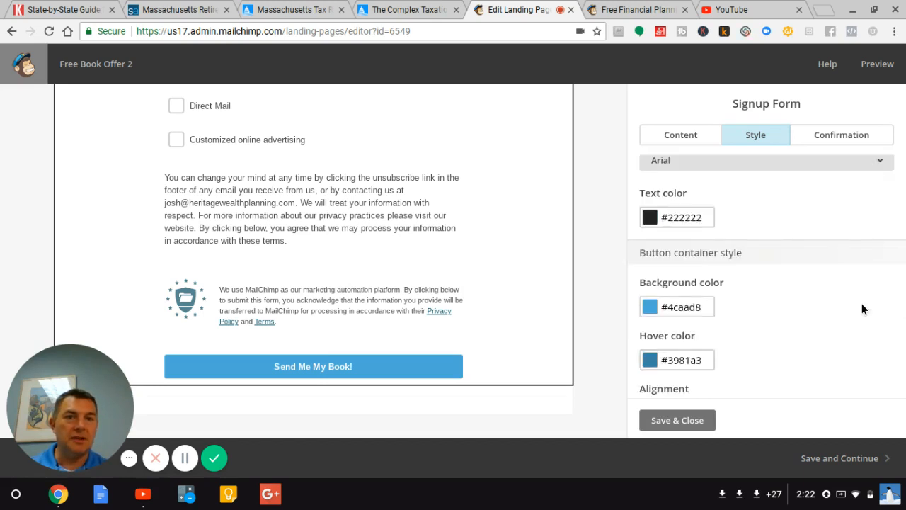
scroll(862, 303, "up", 2)
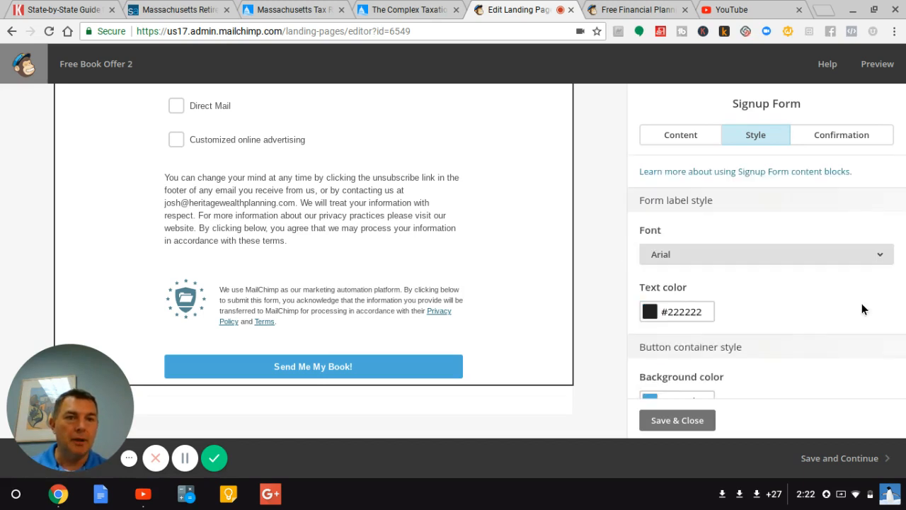
scroll(862, 304, "down", 3)
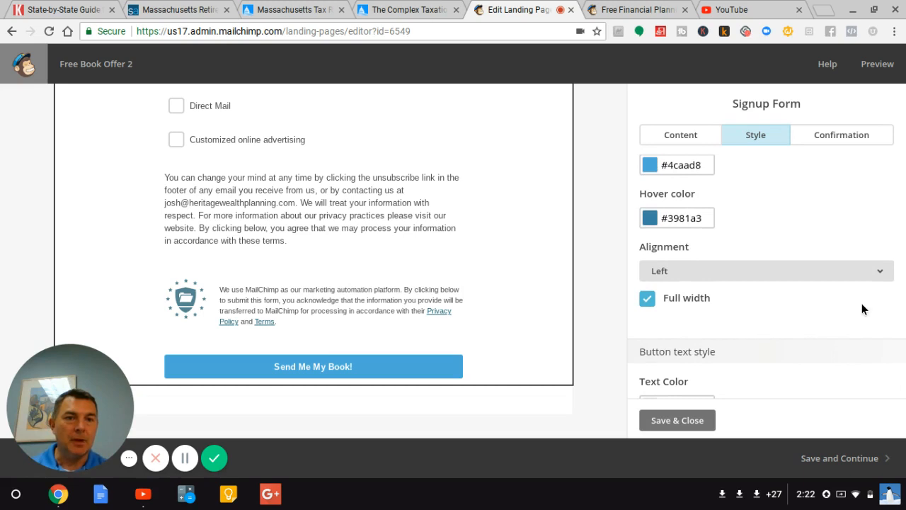
left_click(882, 270)
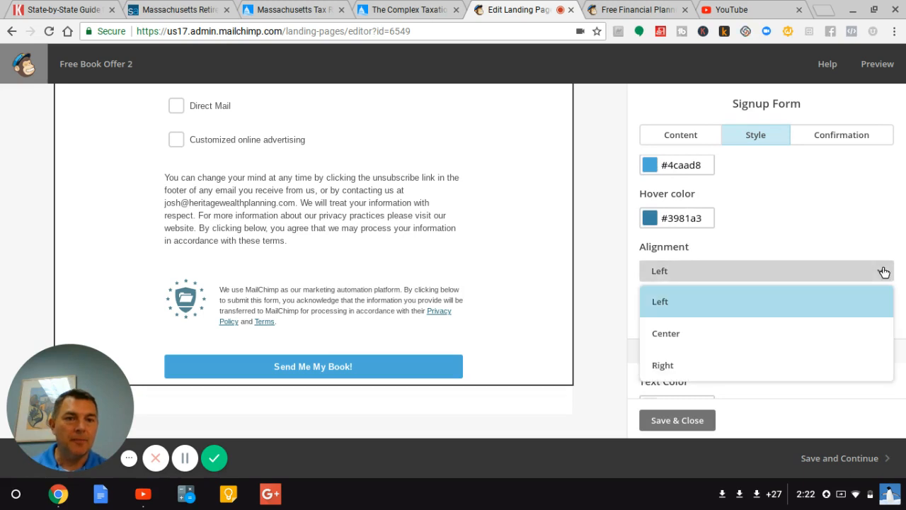
left_click(860, 227)
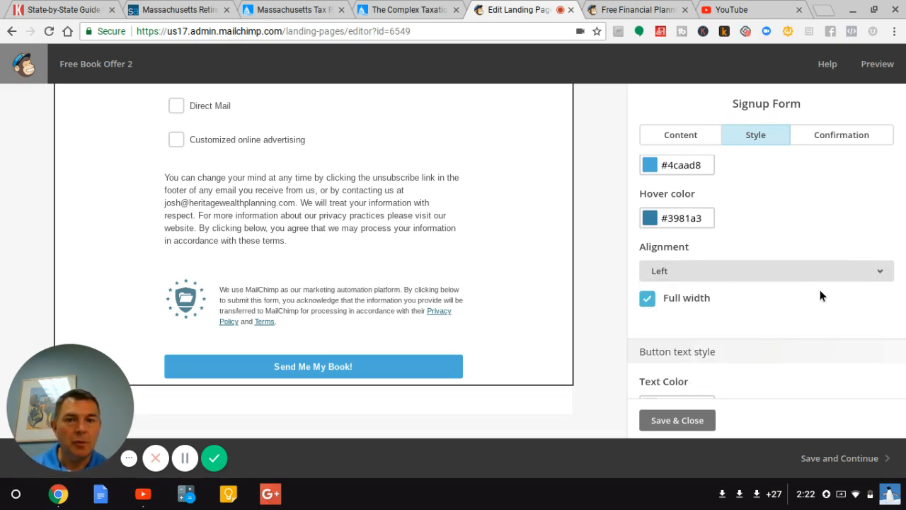
Open the signup form's confirmation message settings and look at the published landing page for reference
left_click(821, 139)
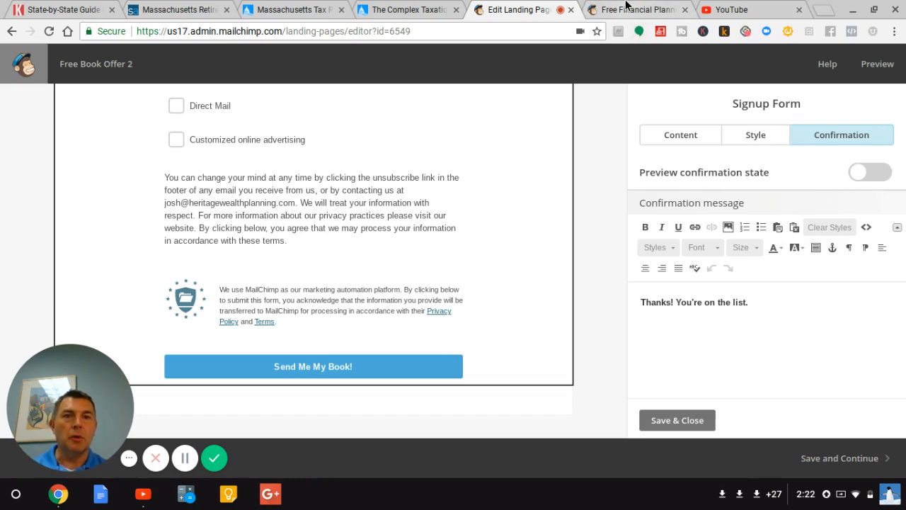
left_click(626, 5)
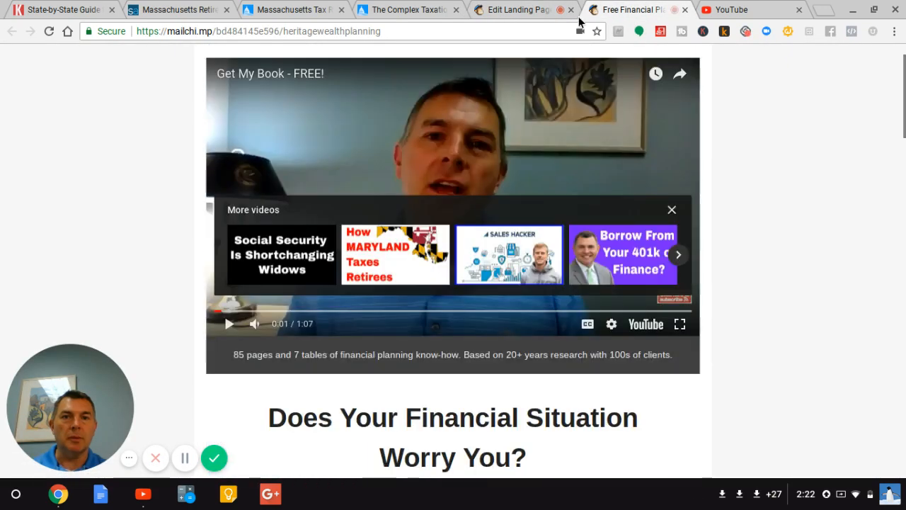
left_click(541, 10)
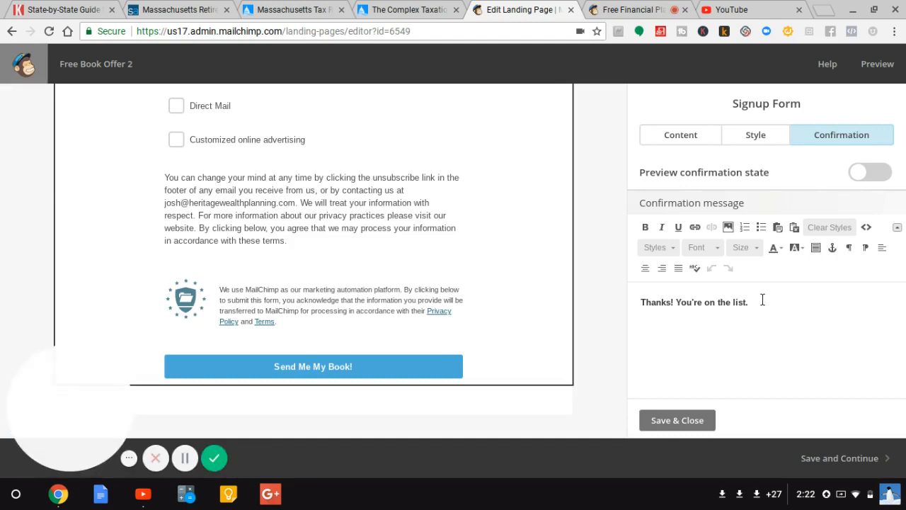
left_click(824, 10)
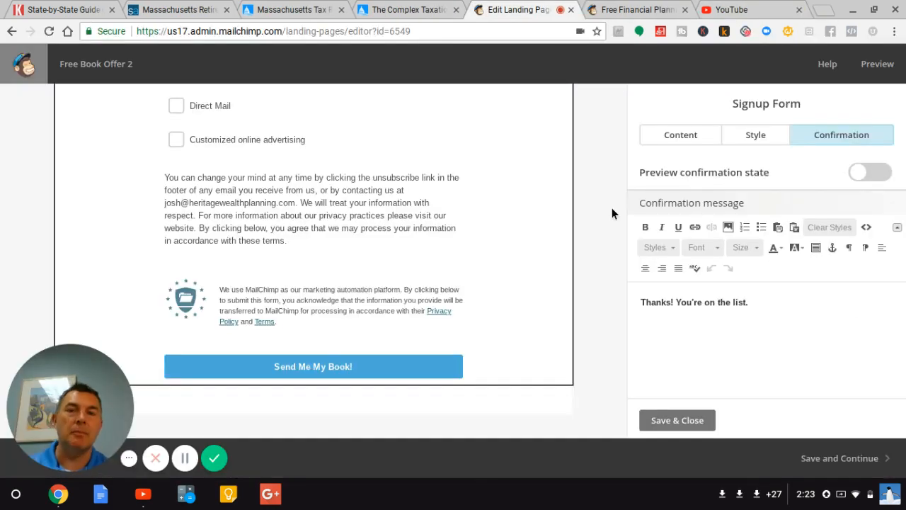
left_click(767, 299)
key("Return")
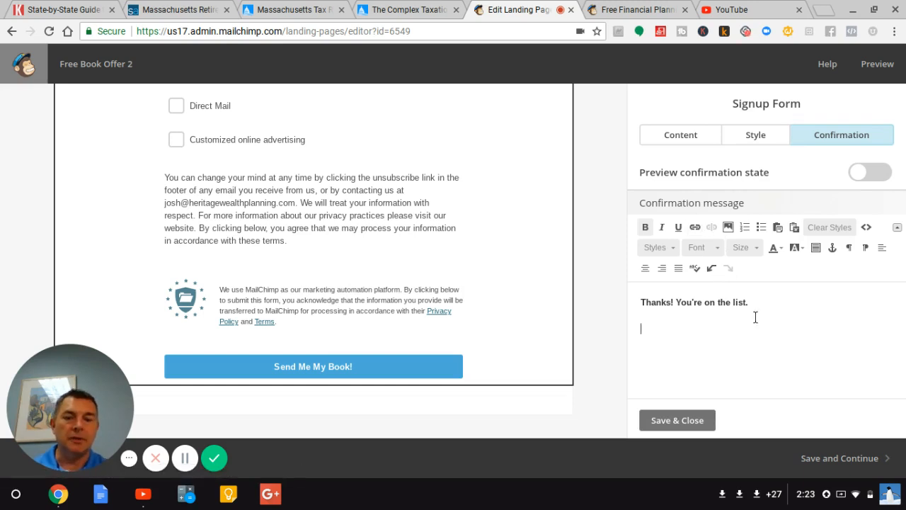
type("Here's")
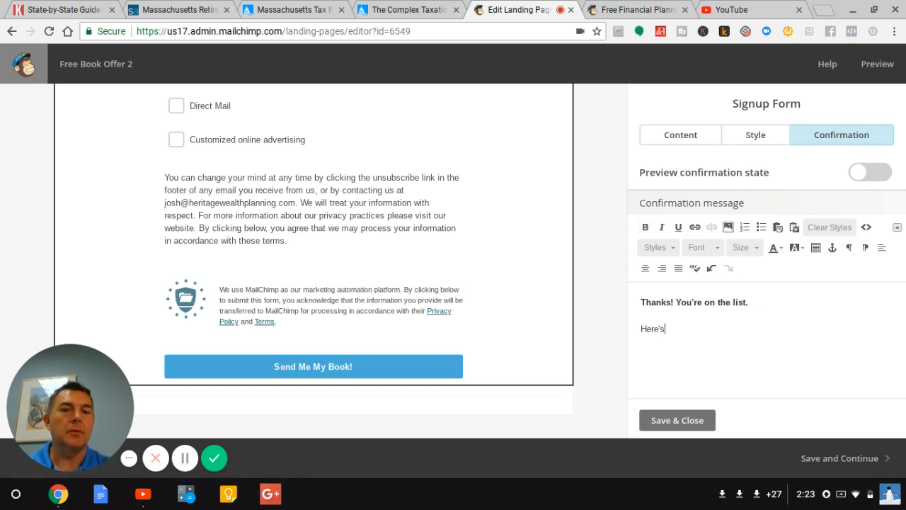
type("the book")
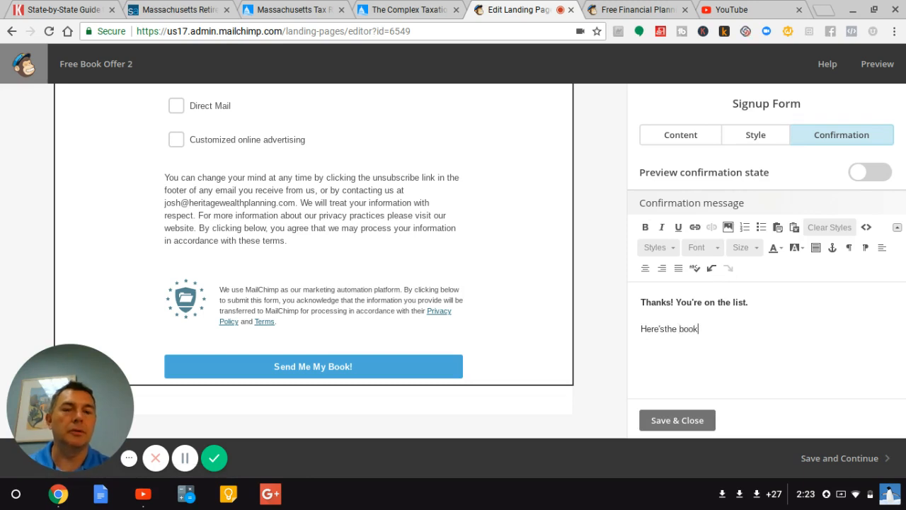
Replace the whole confirmation message with "I very much appreciate you signing up."
key("ctrl+a")
type("Her")
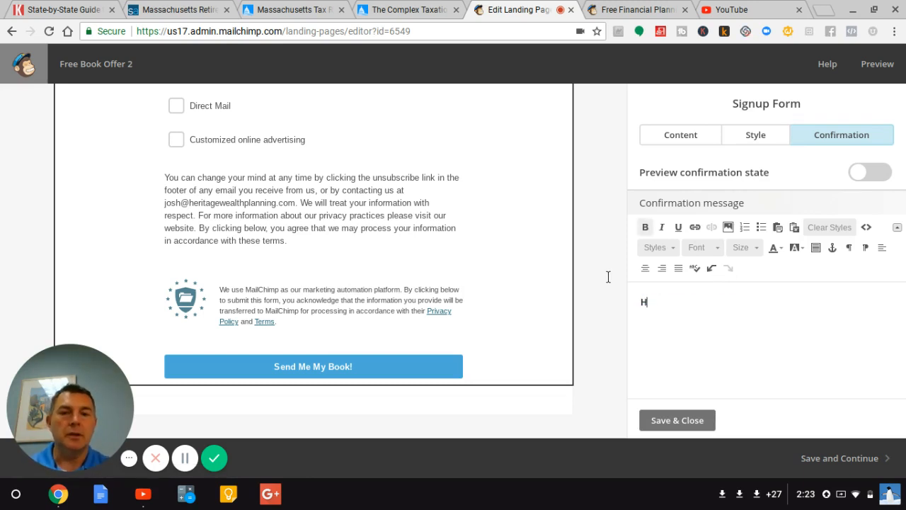
key("BackSpace")
key("BackSpace")
key("BackSpace")
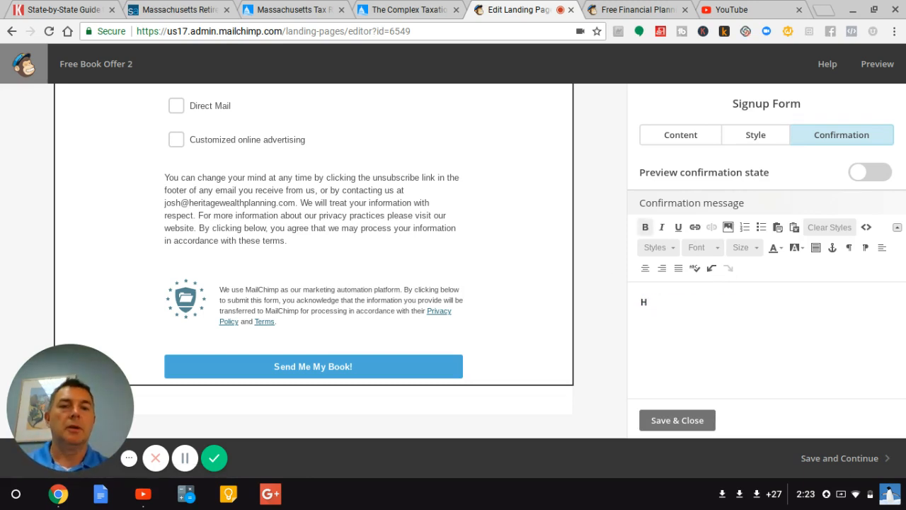
type("I am")
key("BackSpace")
key("BackSpace")
key("BackSpace")
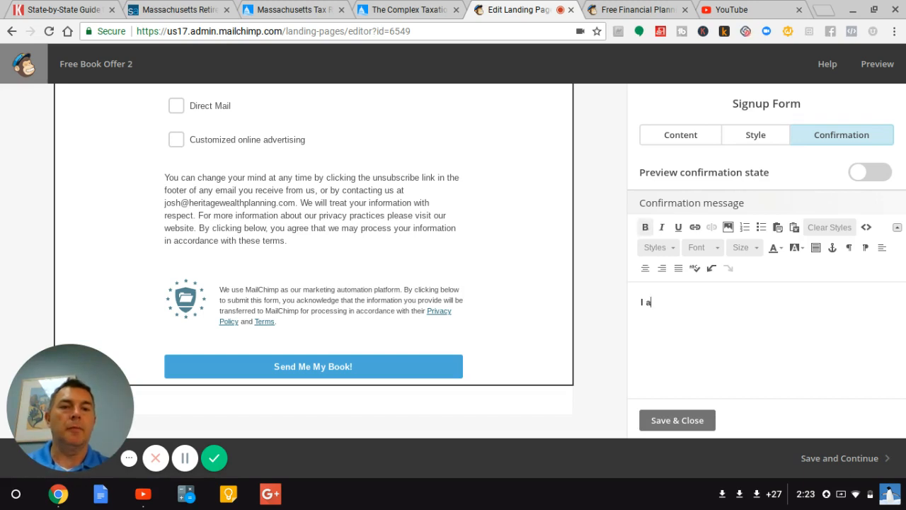
type("a")
key("BackSpace")
key("BackSpace")
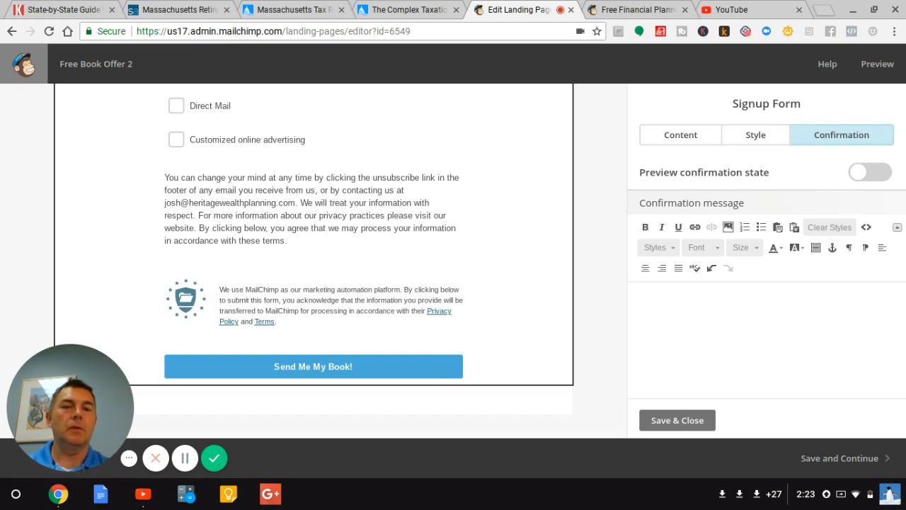
type("I very m")
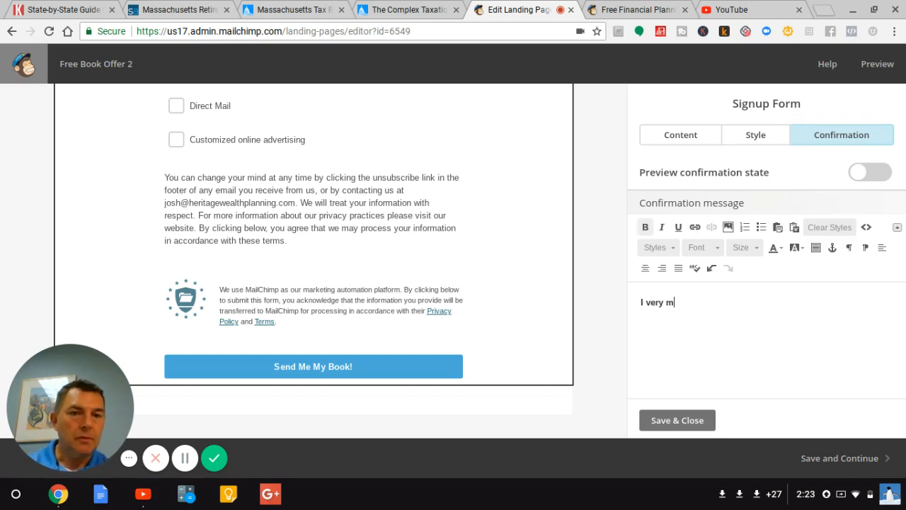
type("uch appreciate ")
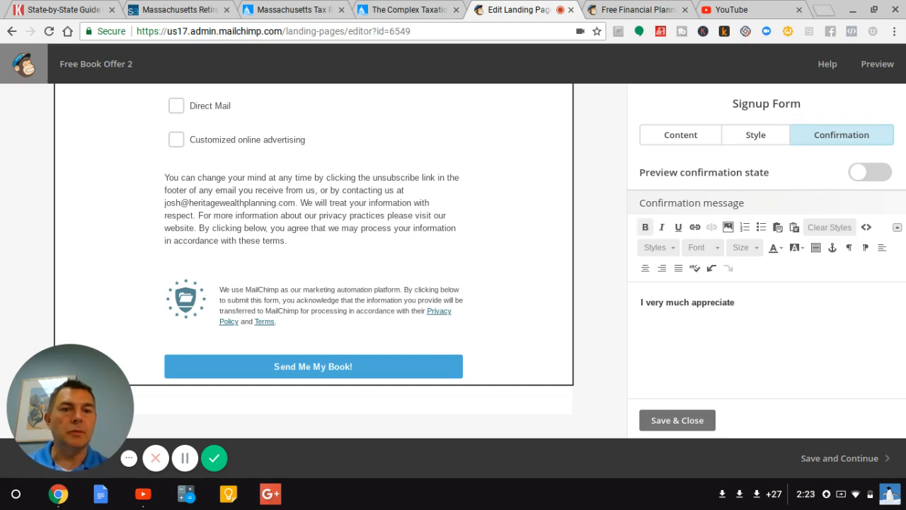
type("you ")
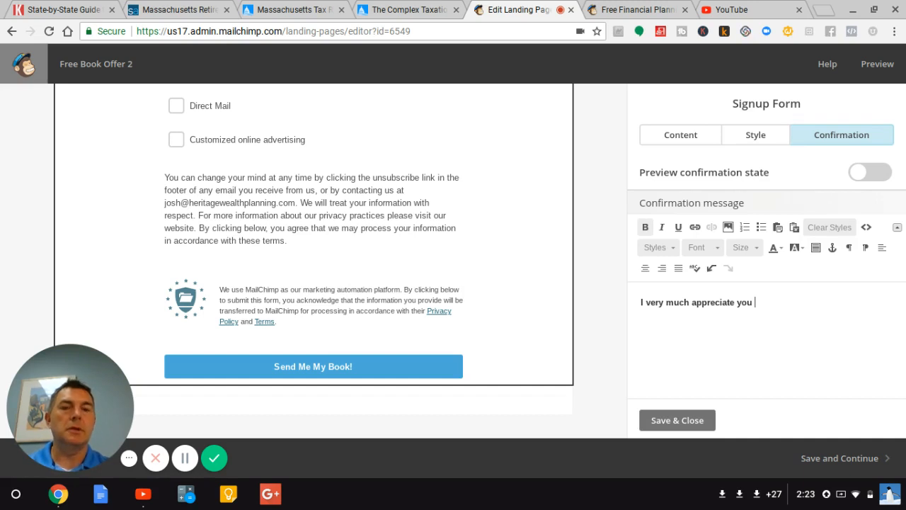
type("signing up.")
Add the line "Here is your book." beneath the thank-you sentence in the confirmation message
key("Return")
type("h")
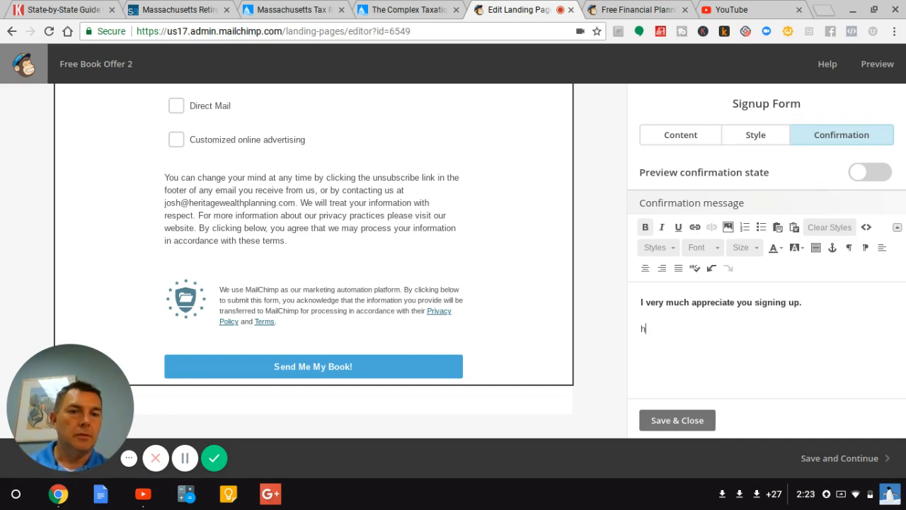
type("ere is you")
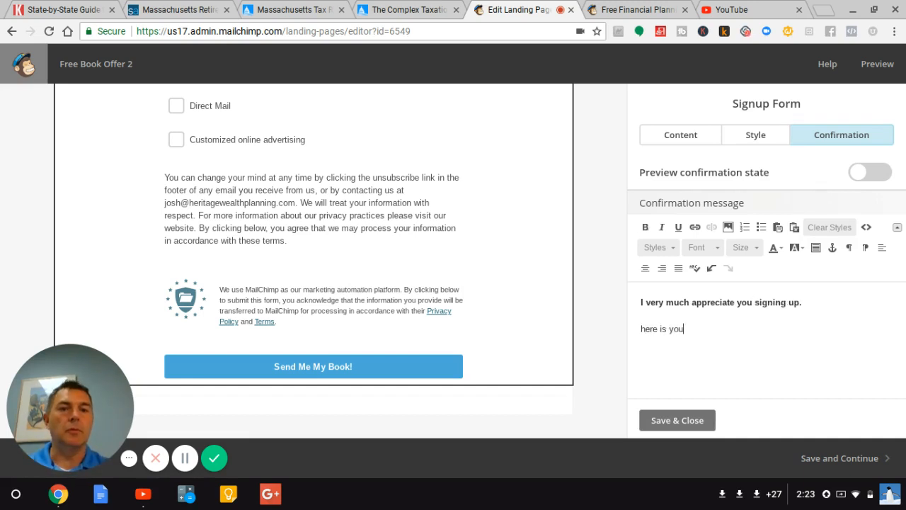
type("r book.")
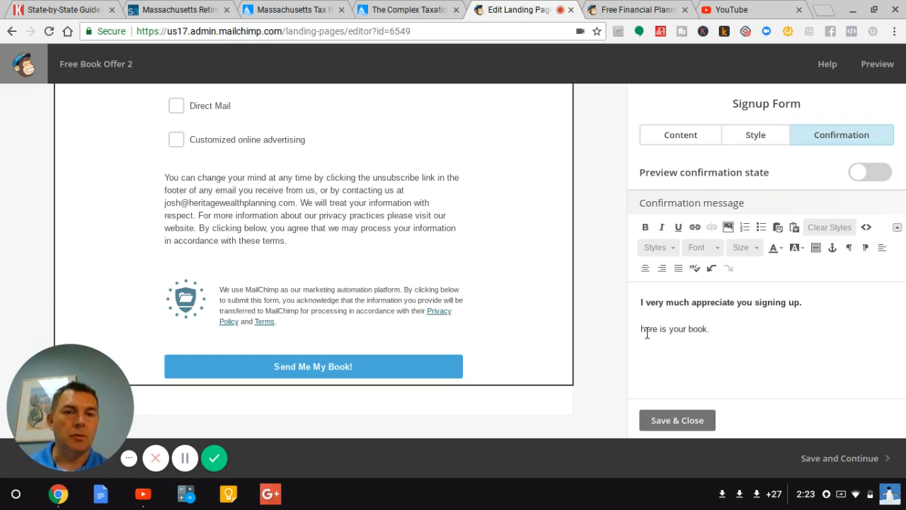
double_click(647, 331)
type("He")
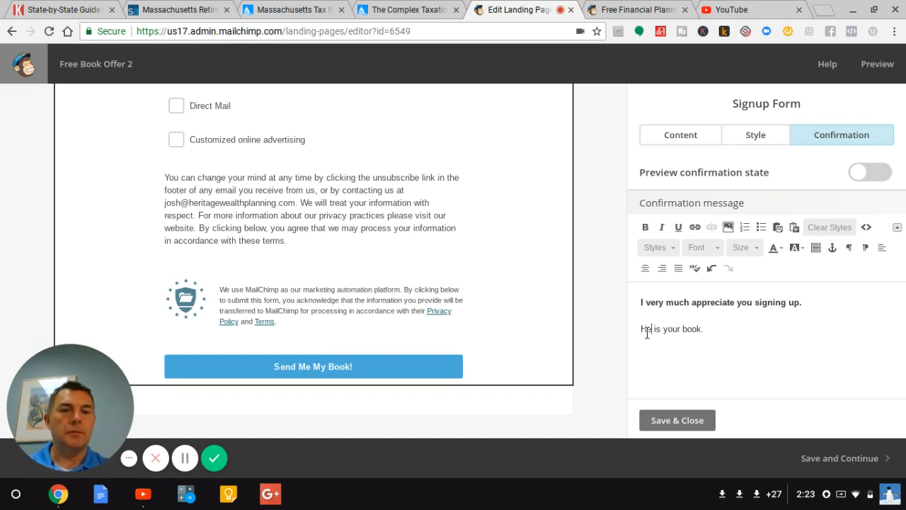
type("re")
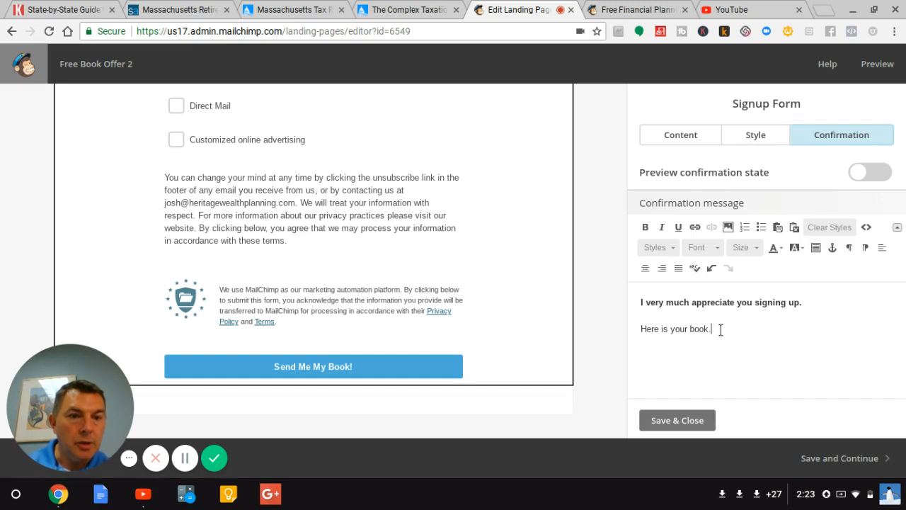
Link the word "Here" in the confirmation message to the uploaded file "Strategic Money Planning PDF.pdf"
double_click(647, 328)
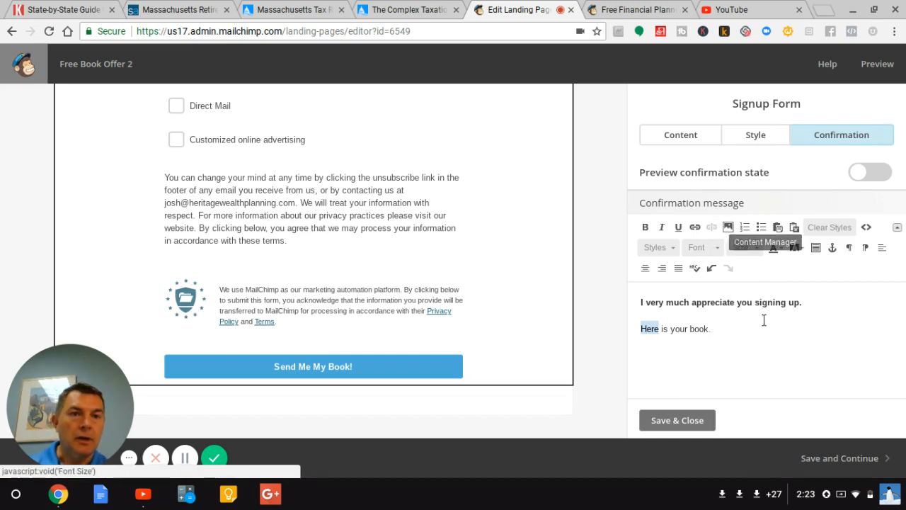
left_click(728, 228)
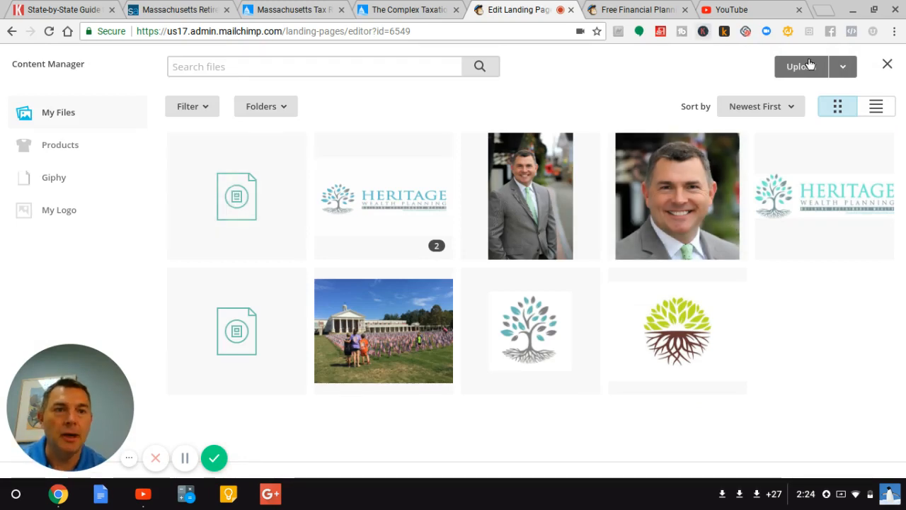
left_click(886, 65)
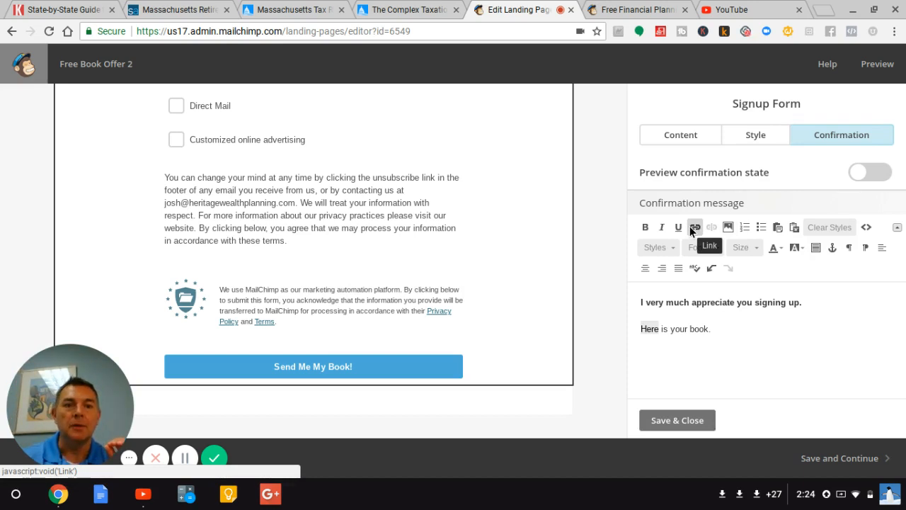
left_click(690, 228)
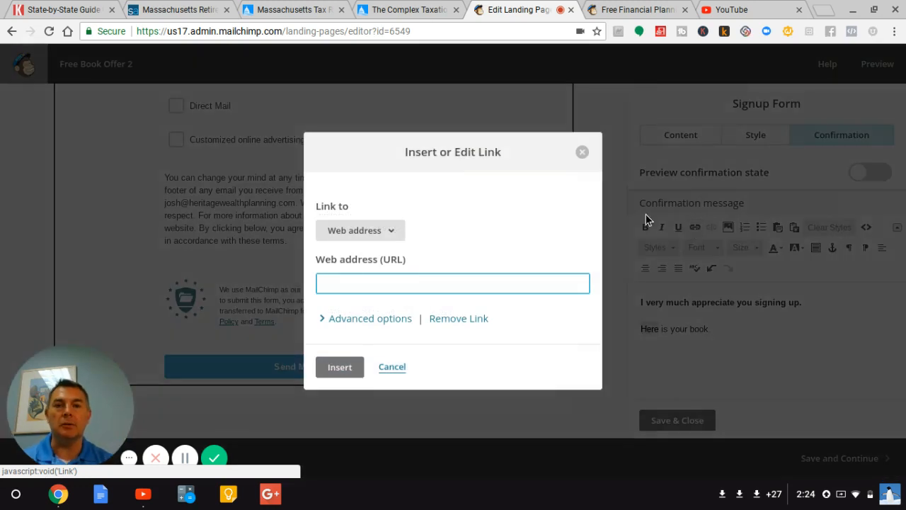
left_click(392, 231)
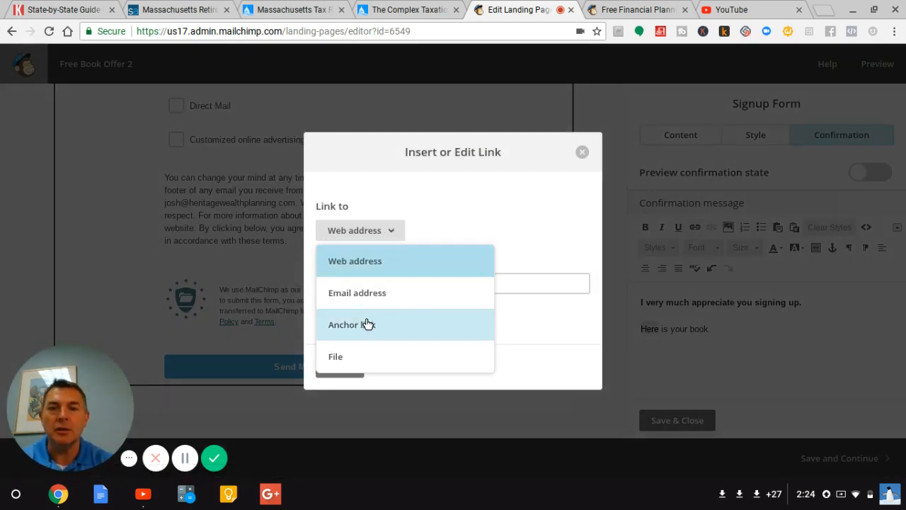
left_click(360, 361)
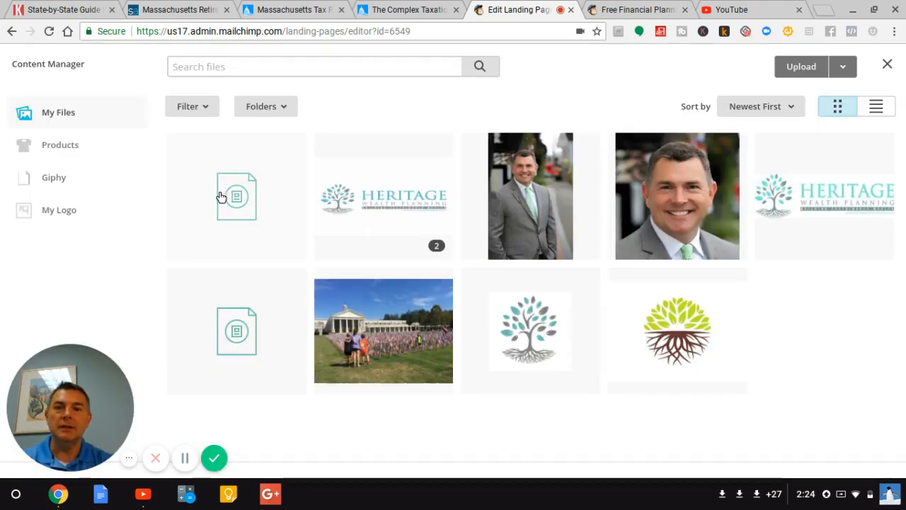
left_click(233, 197)
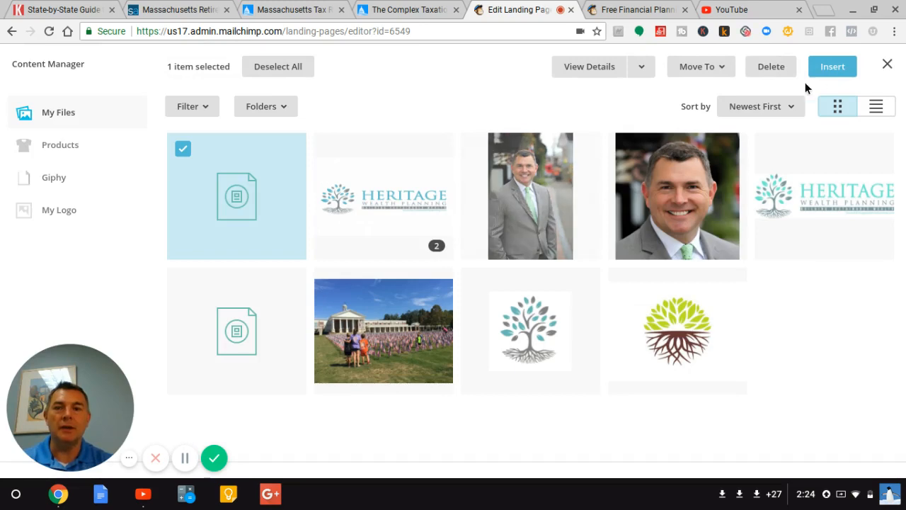
left_click(830, 72)
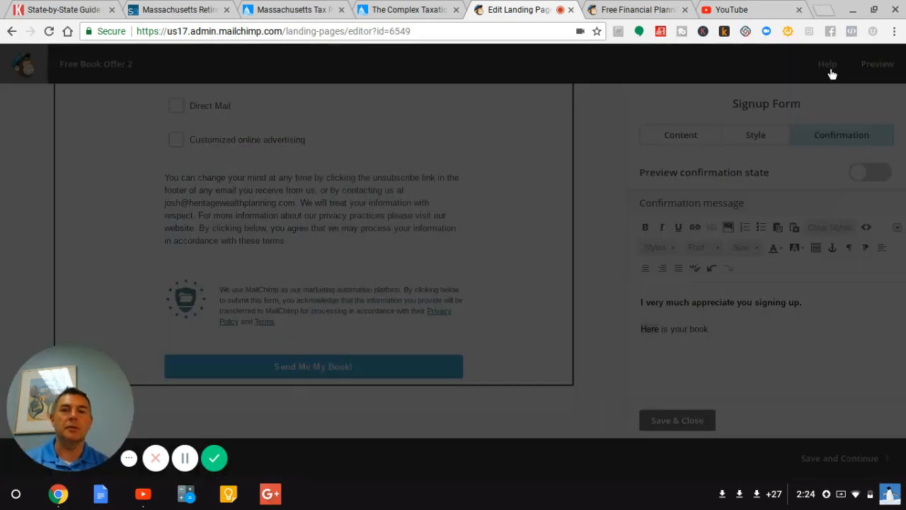
left_click(342, 367)
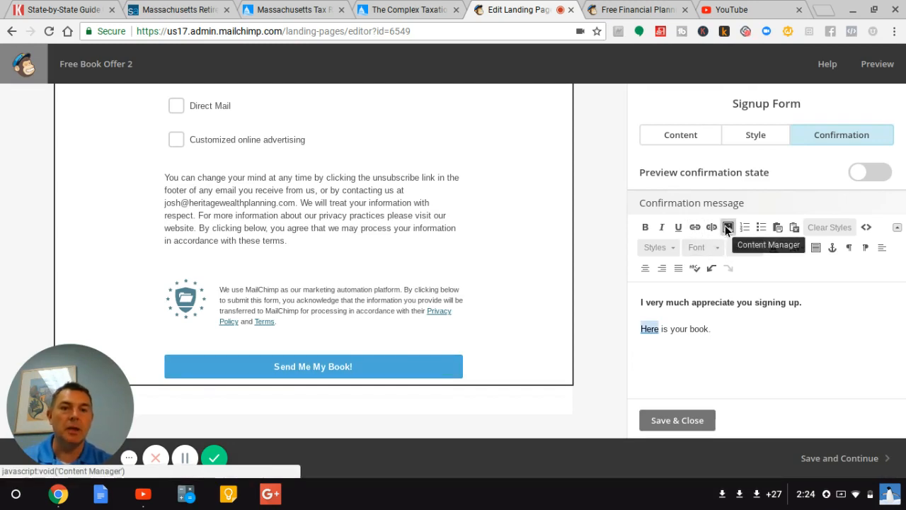
left_click(727, 227)
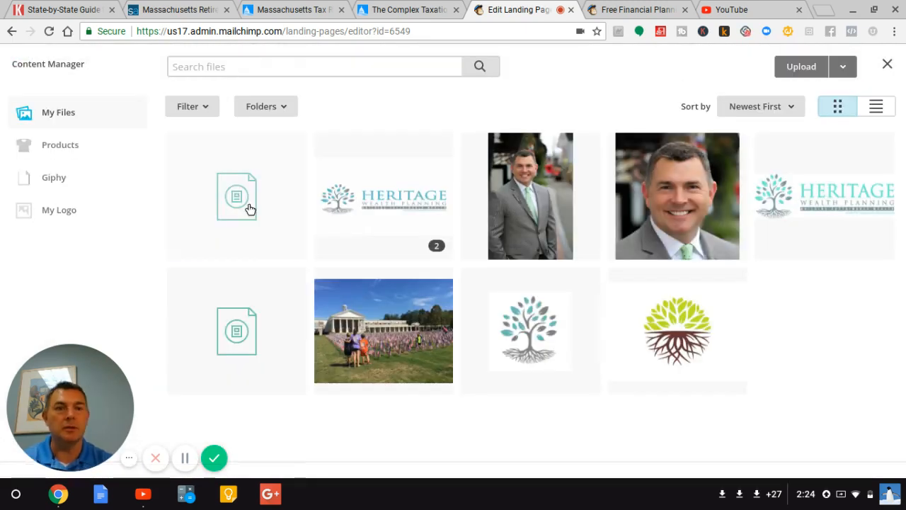
left_click(248, 209)
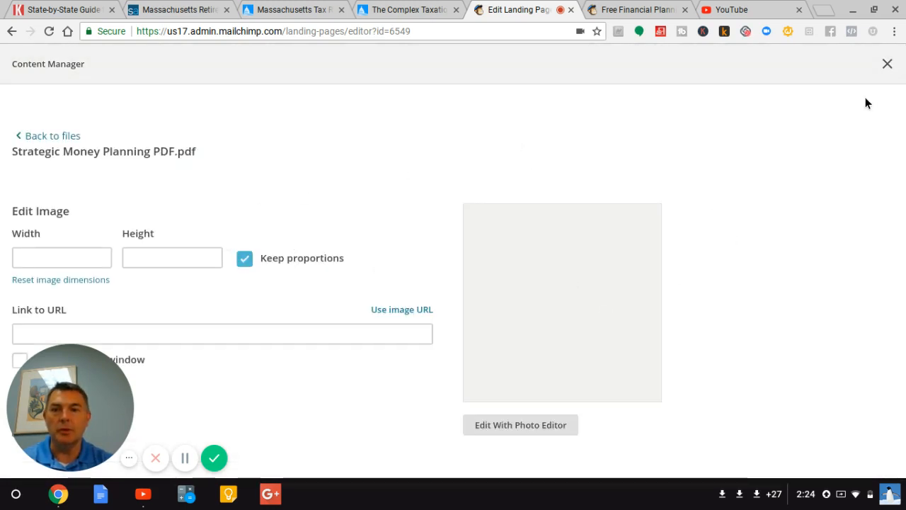
left_click(889, 67)
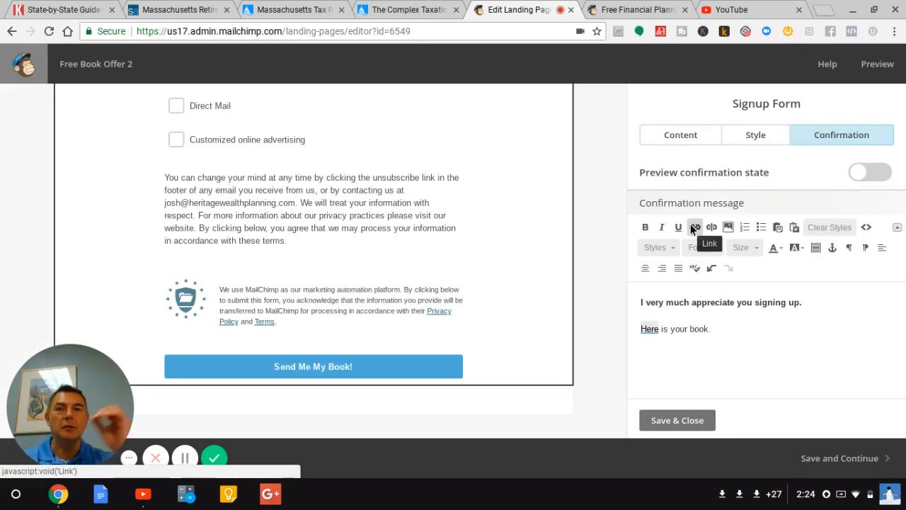
Begin a new line beneath the book link in the confirmation message with "I would very mu"
left_click(755, 326)
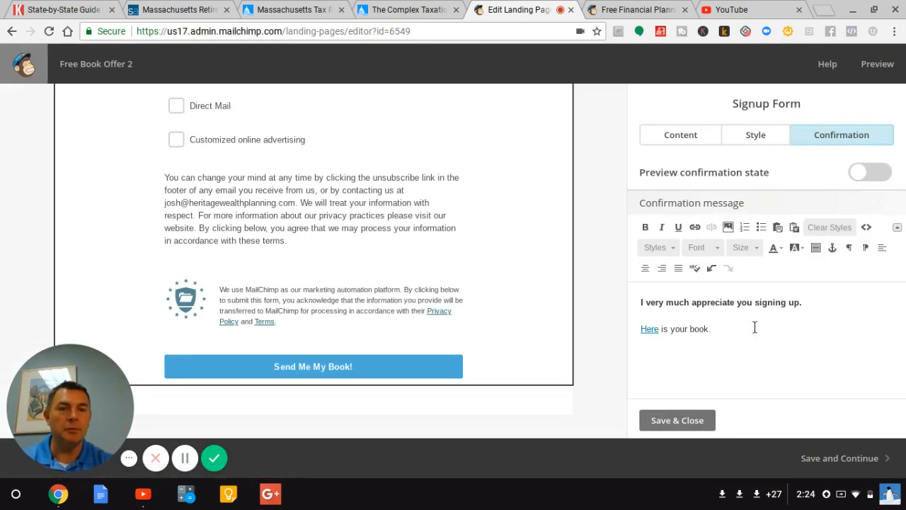
key("Return")
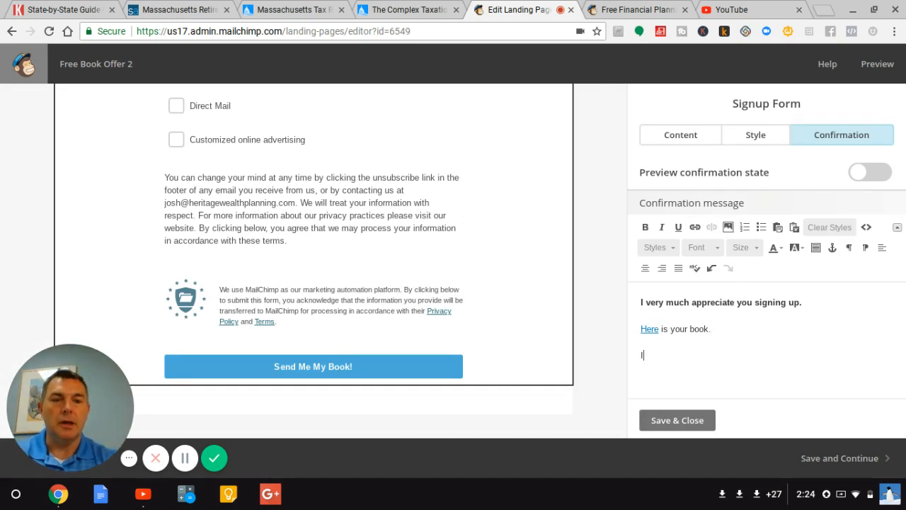
type("If")
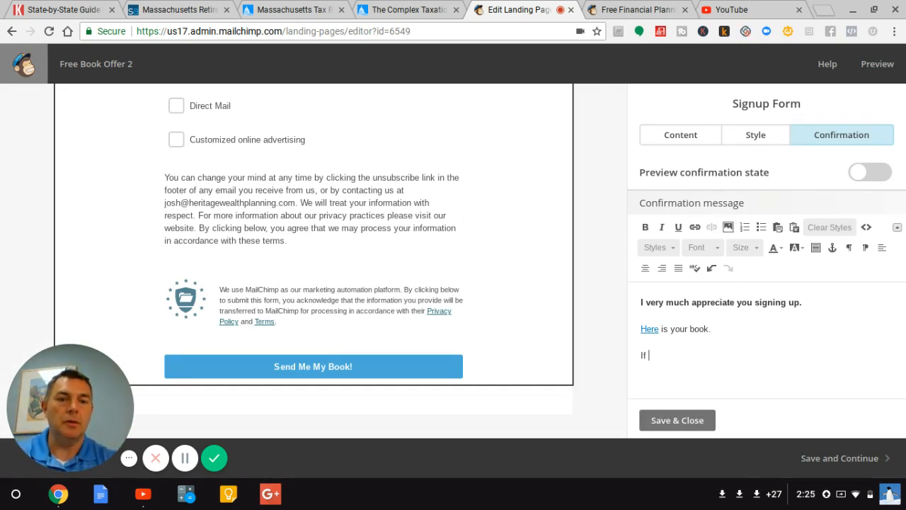
key("BackSpace")
key("BackSpace")
type("woul")
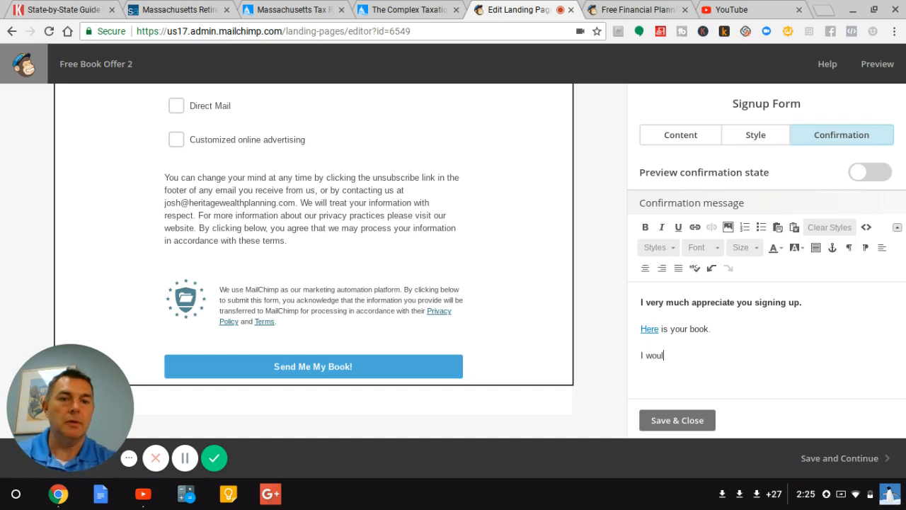
type("d very m")
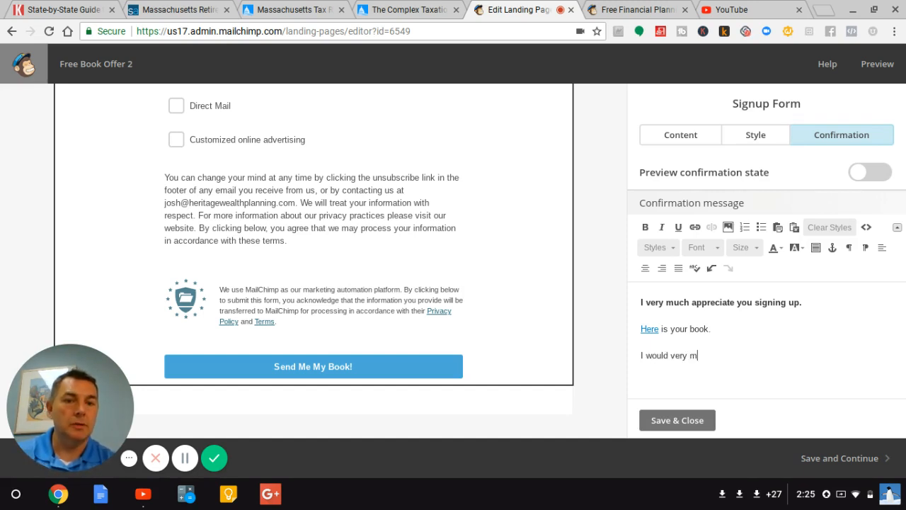
type("ch")
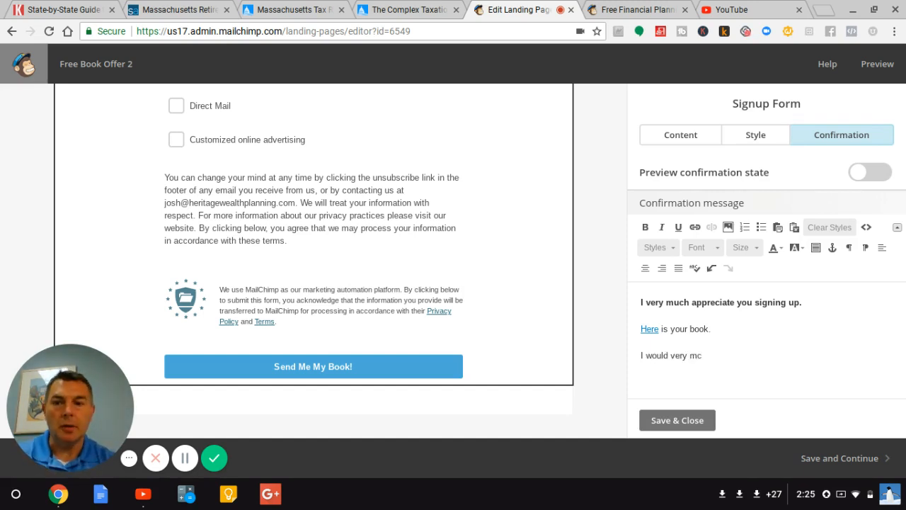
key("BackSpace")
type("u")
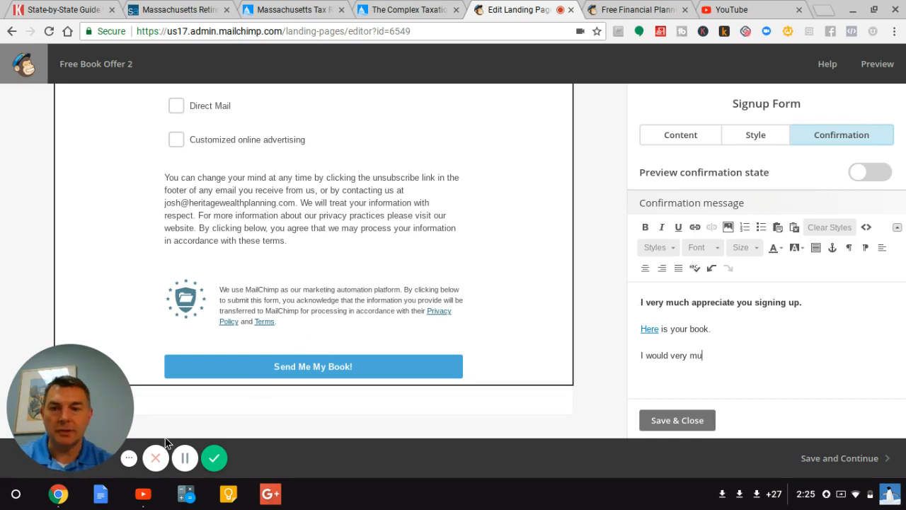
left_click(184, 458)
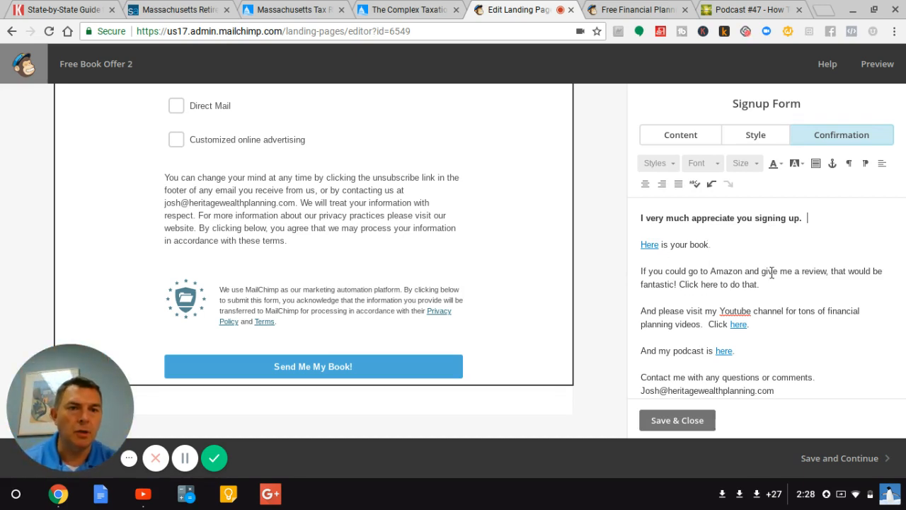
Open amazon.com in place of the Podcast #47 page and search the store for the book author's name
left_click(758, 7)
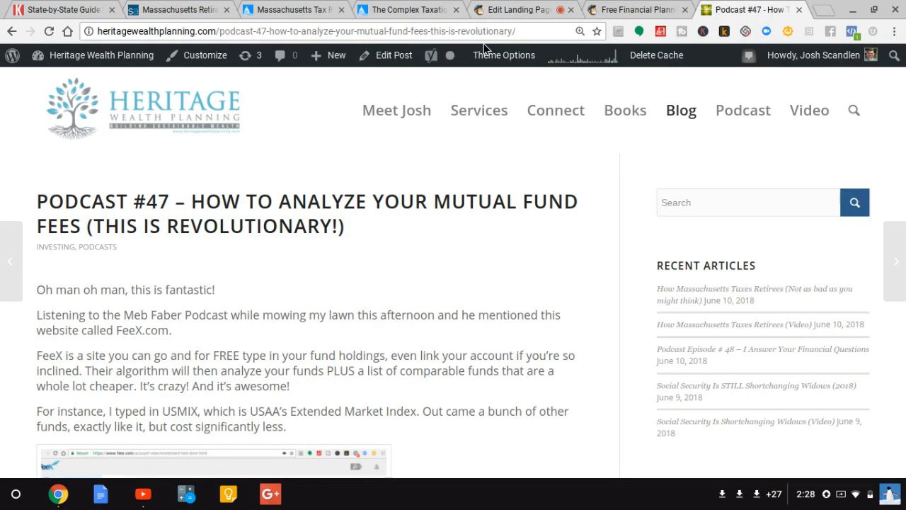
left_click(489, 31)
type("amazon.com")
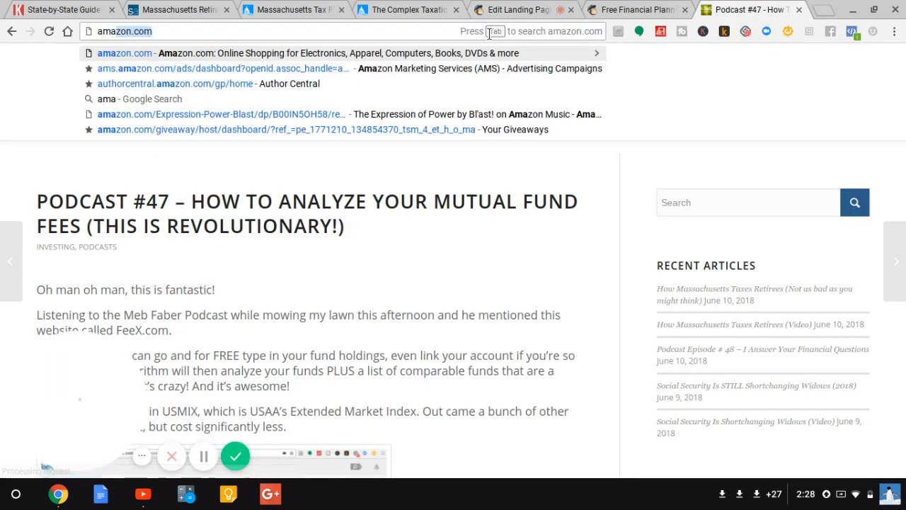
key("Return")
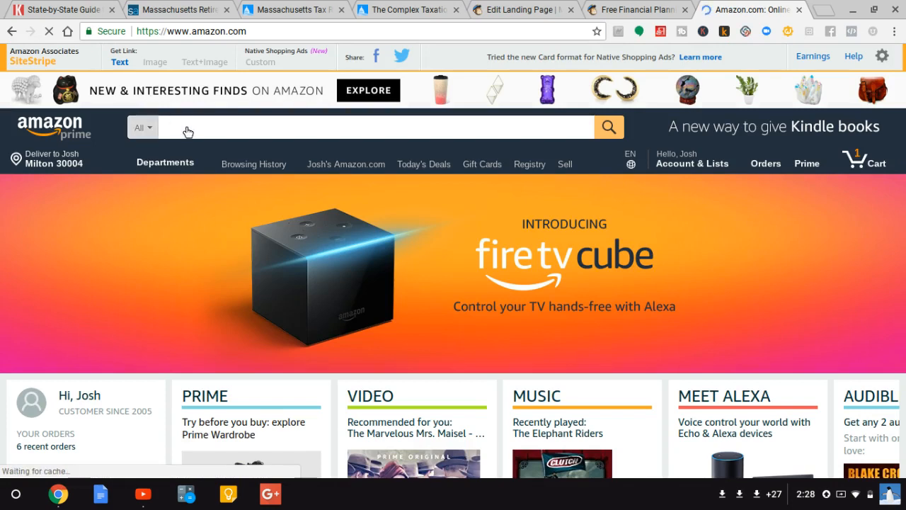
type("Josh Scandlen")
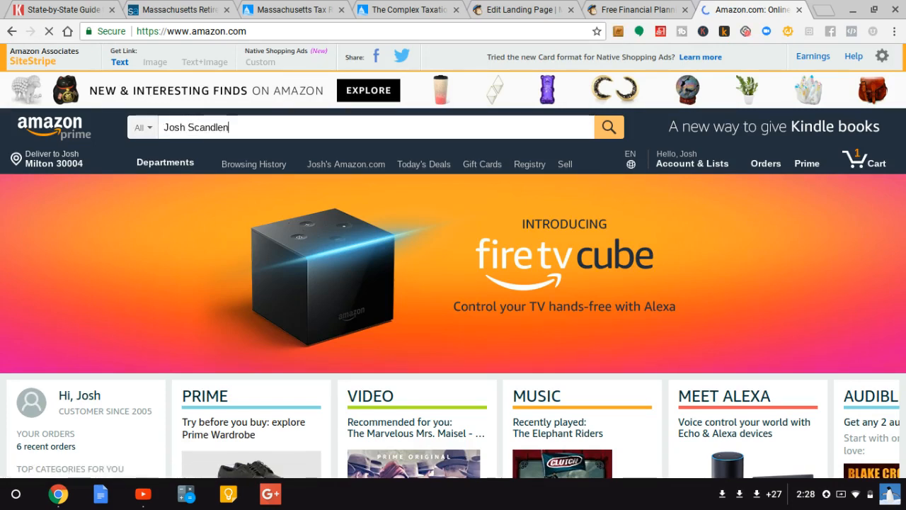
key("Return")
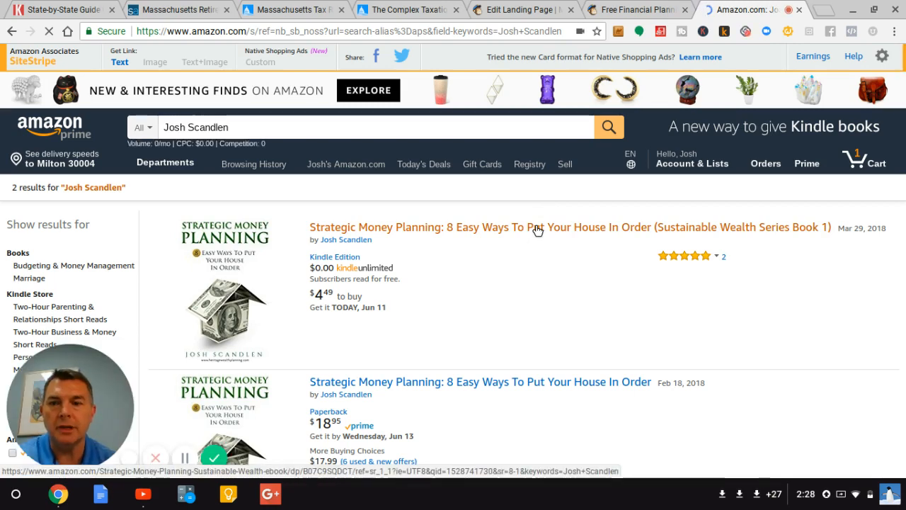
Open the Kindle edition of "Strategic Money Planning", and from its related items open "Mastering Money" to get a book page's web address
left_click(538, 228)
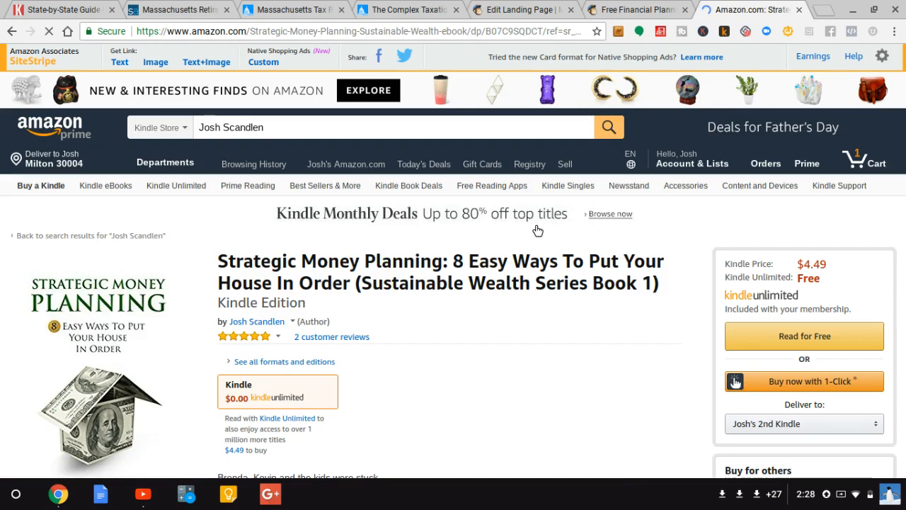
scroll(537, 230, "down", 8)
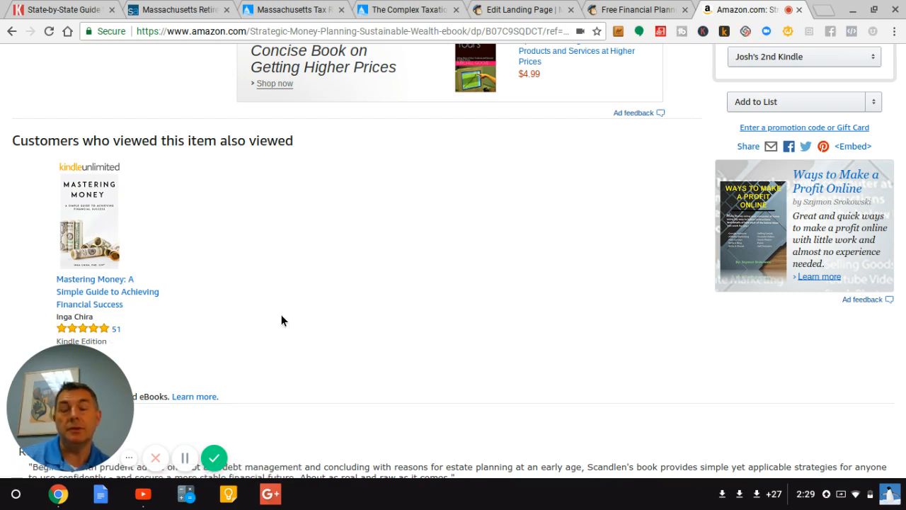
left_click(92, 205)
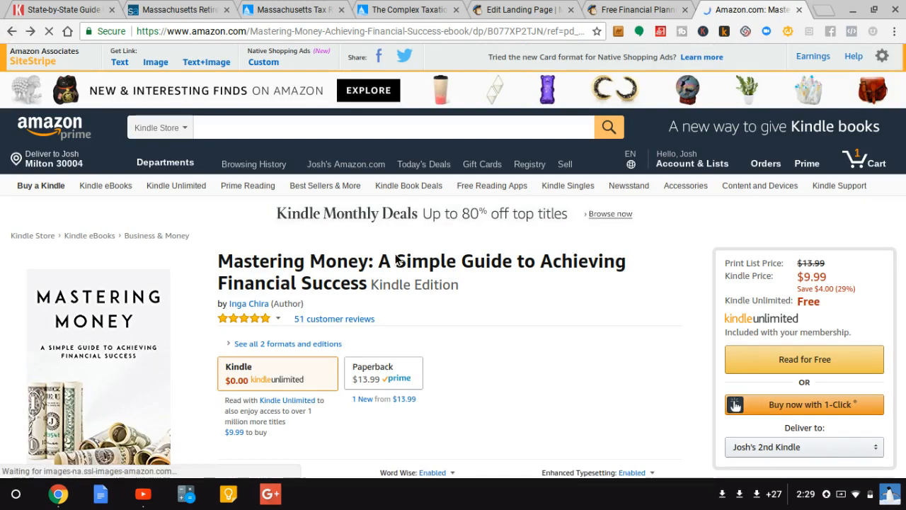
left_click(495, 31)
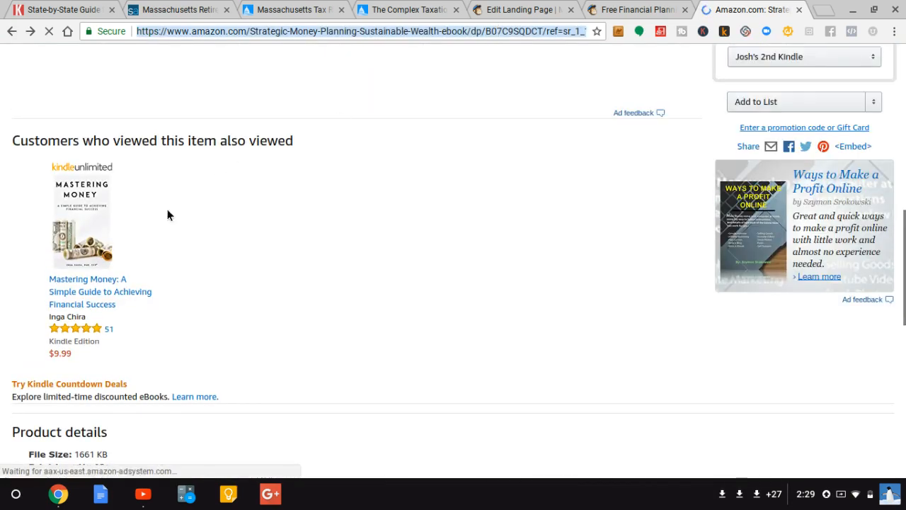
left_click(120, 307)
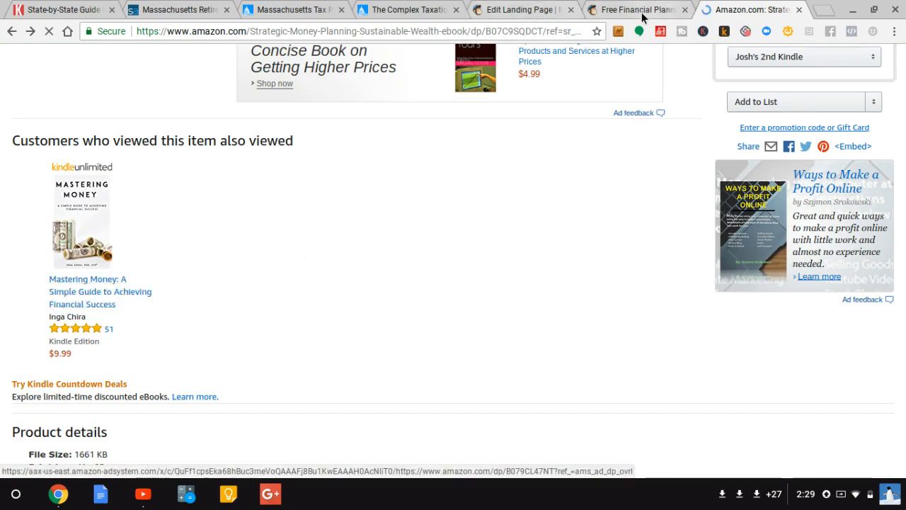
Return to the landing page editor and link "here" in the confirmation message's Amazon review sentence to the copied Amazon book address
left_click(641, 11)
left_click(518, 9)
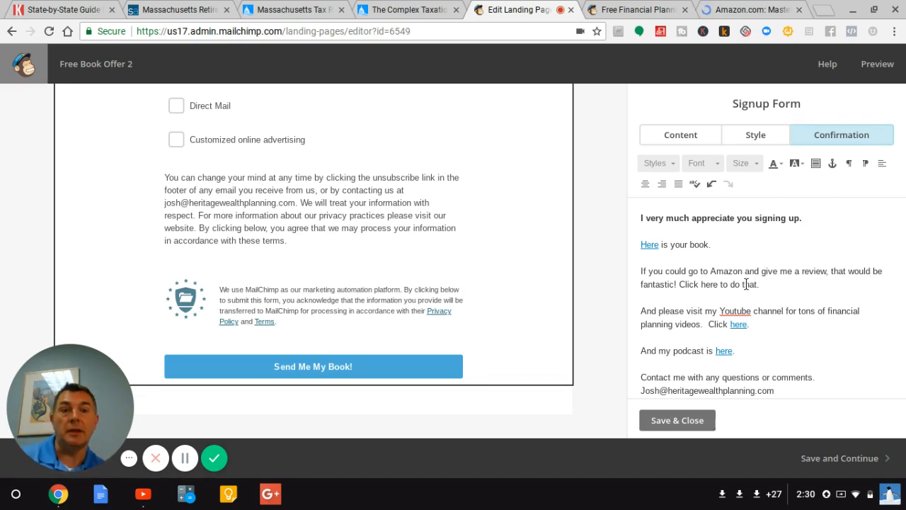
double_click(704, 284)
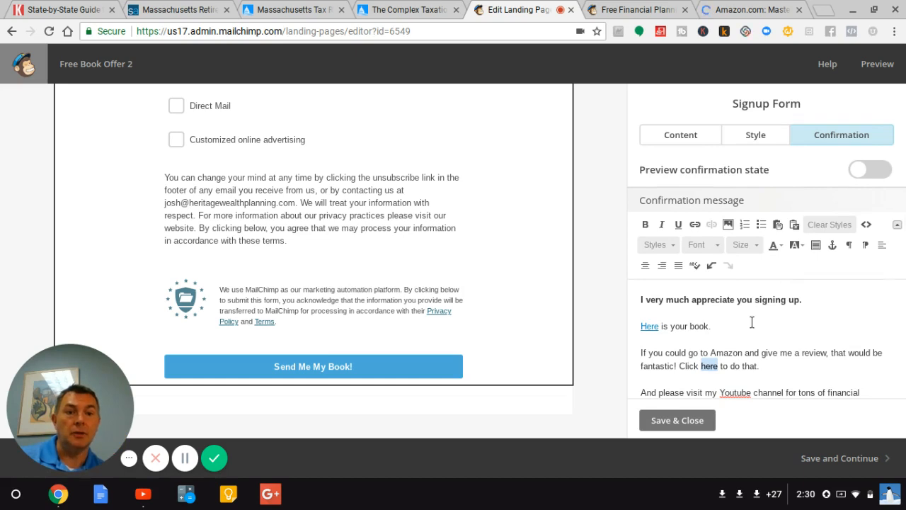
left_click(696, 224)
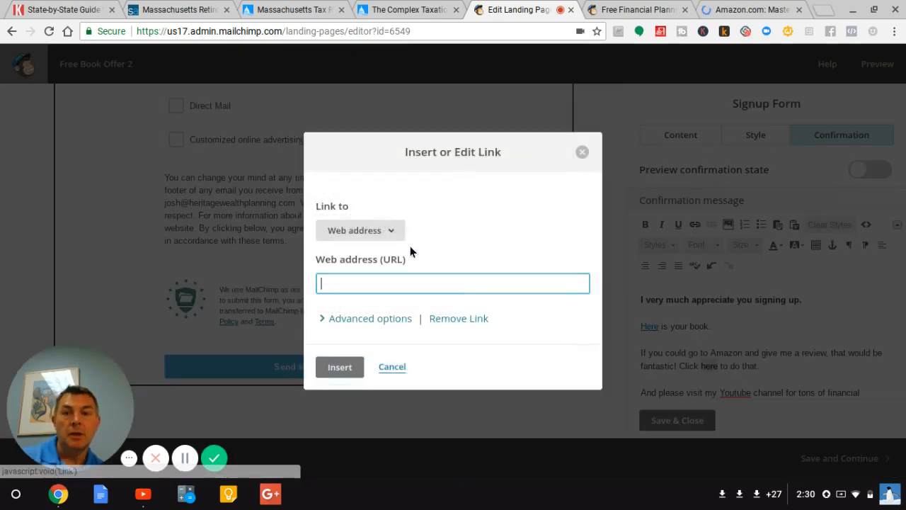
left_click(395, 235)
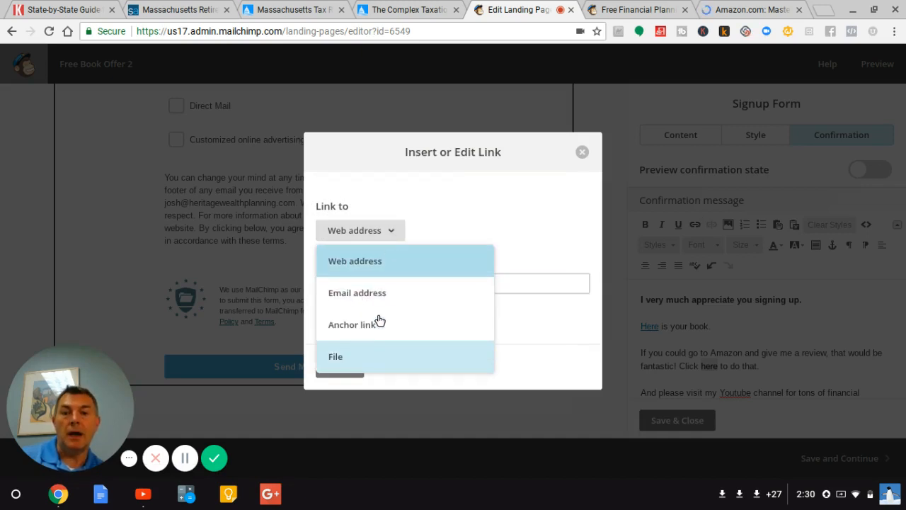
left_click(519, 214)
left_click(418, 286)
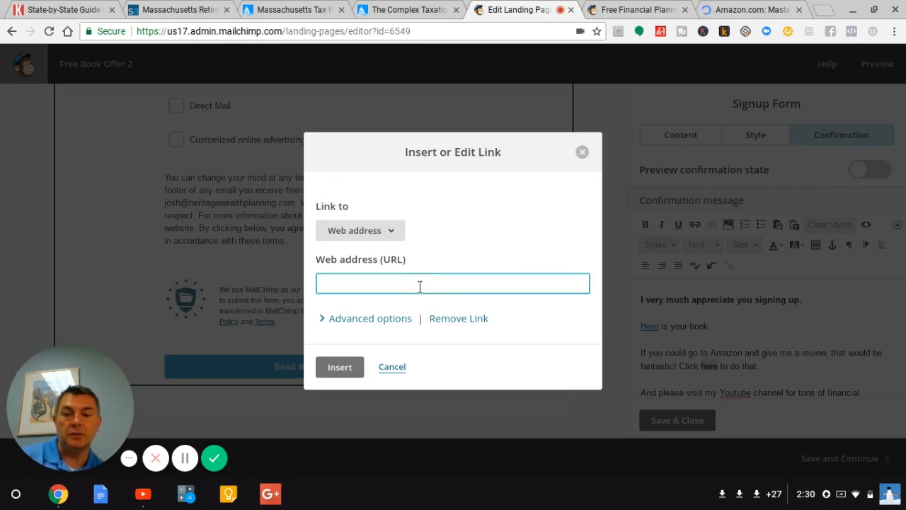
key("ctrl+v")
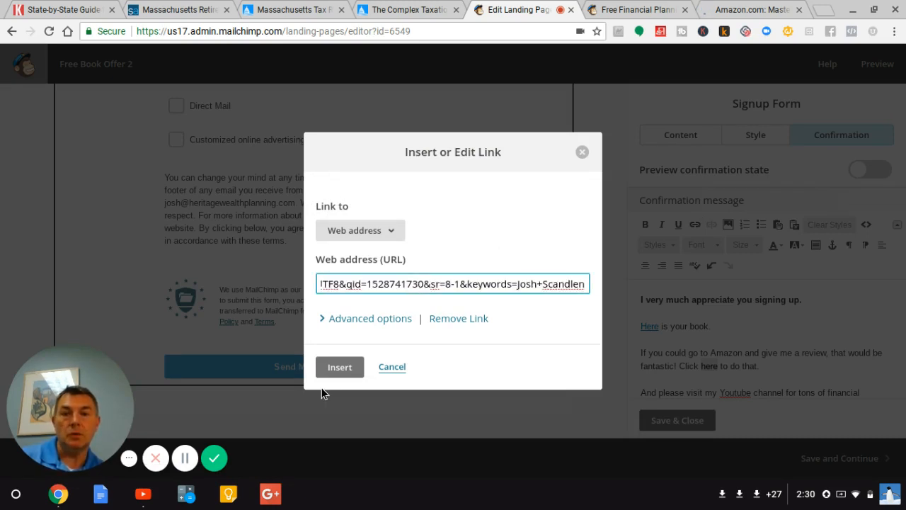
left_click(336, 368)
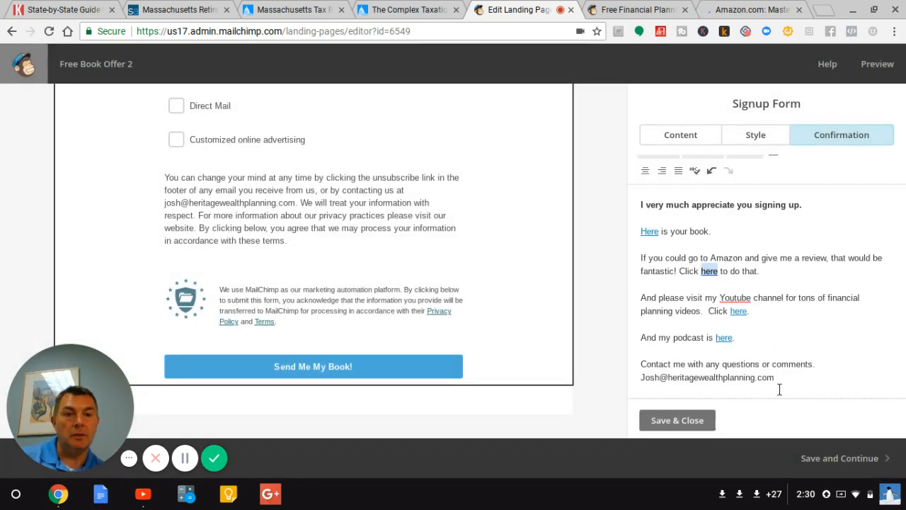
Link the word "me" in the confirmation message's contact line to the email address copied from the line beneath it
left_click(779, 377)
triple_click(779, 378)
key("ctrl+c")
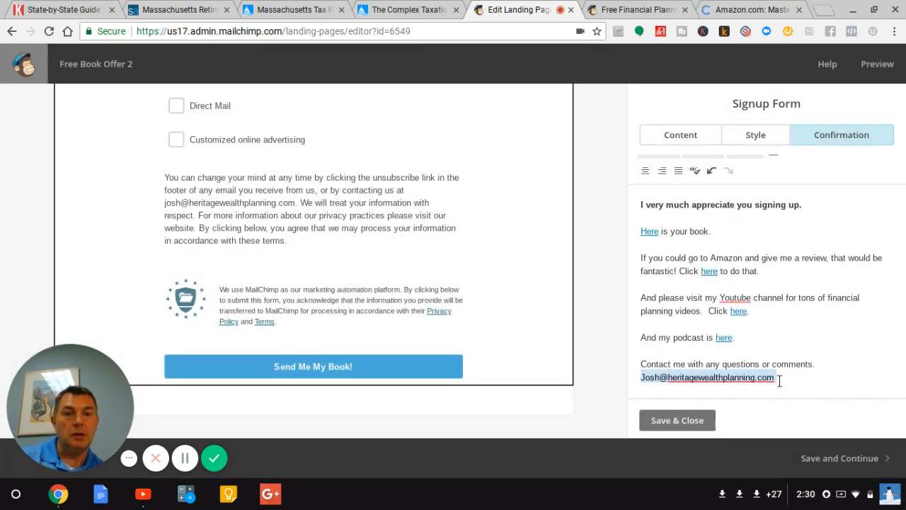
double_click(678, 364)
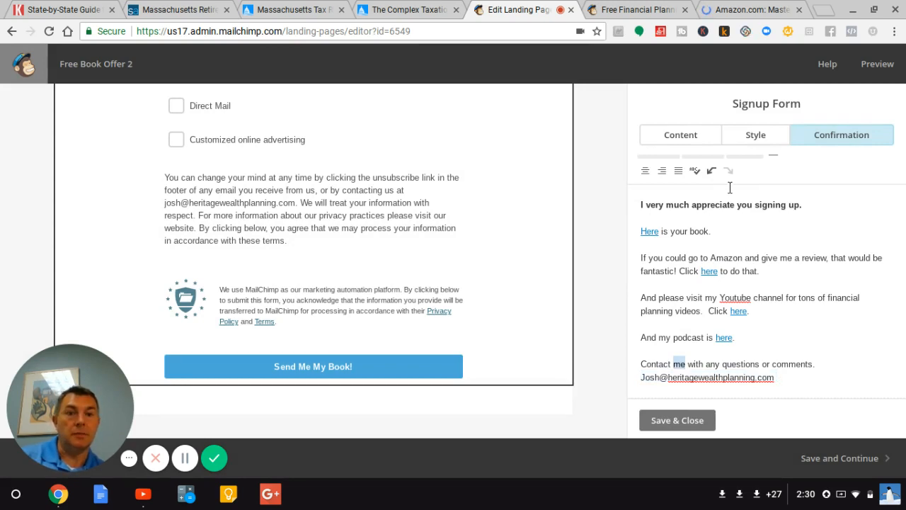
scroll(885, 324, "up", 2)
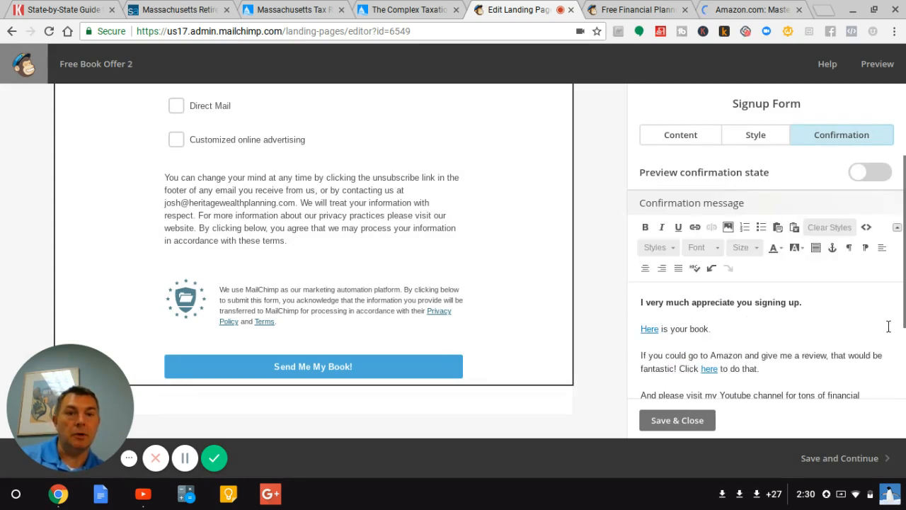
left_click(692, 228)
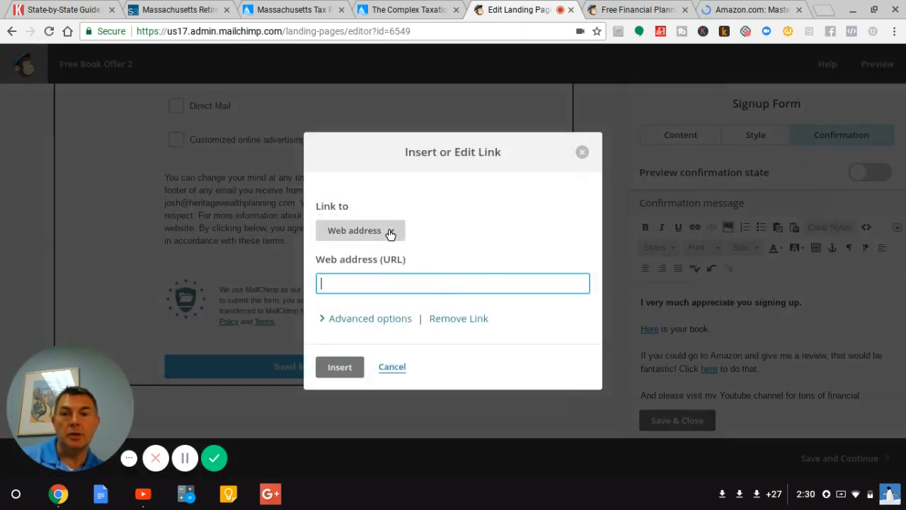
left_click(389, 231)
left_click(370, 292)
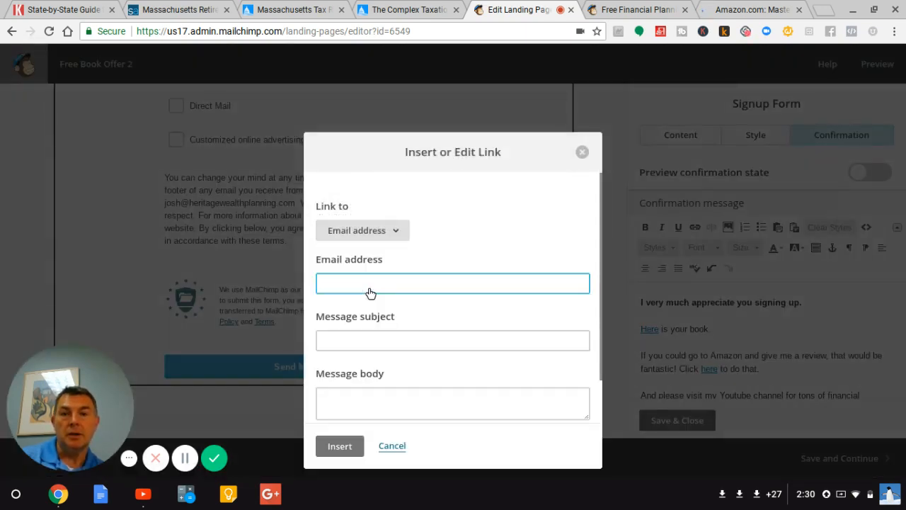
key("ctrl+v")
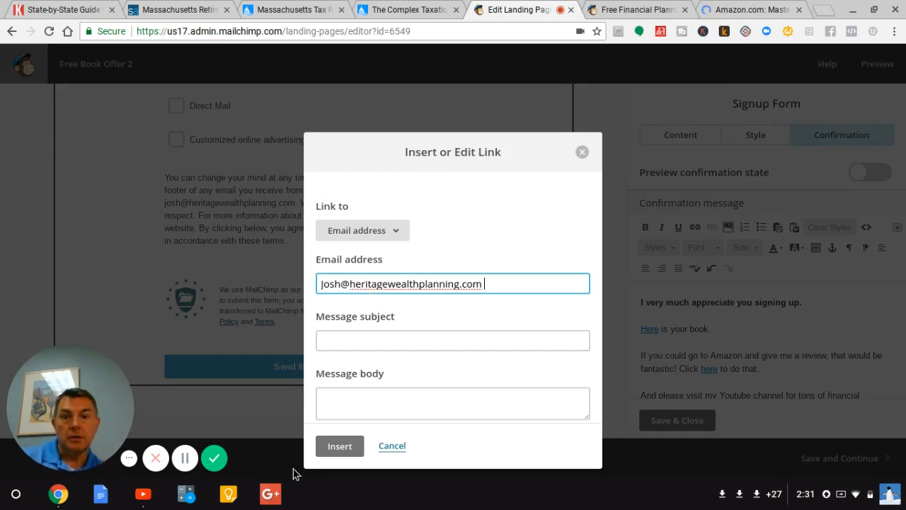
left_click(341, 446)
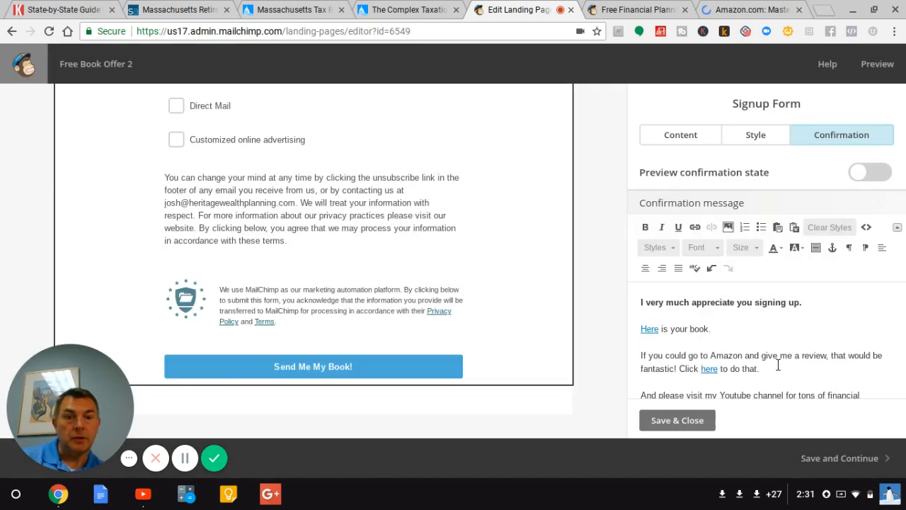
Delete the written-out email address beneath the contact line of the confirmation message
scroll(777, 364, "down", 2)
left_click(819, 359)
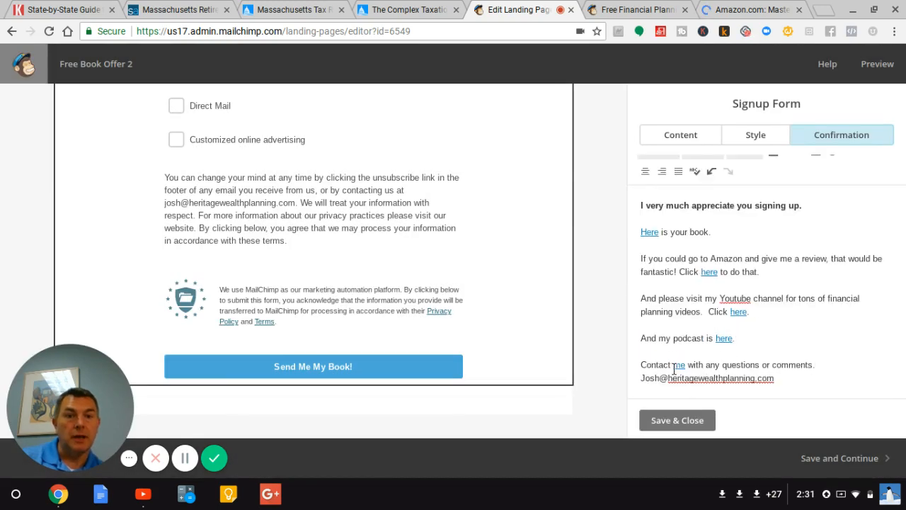
left_click_drag(783, 380, 647, 365)
triple_click(783, 380)
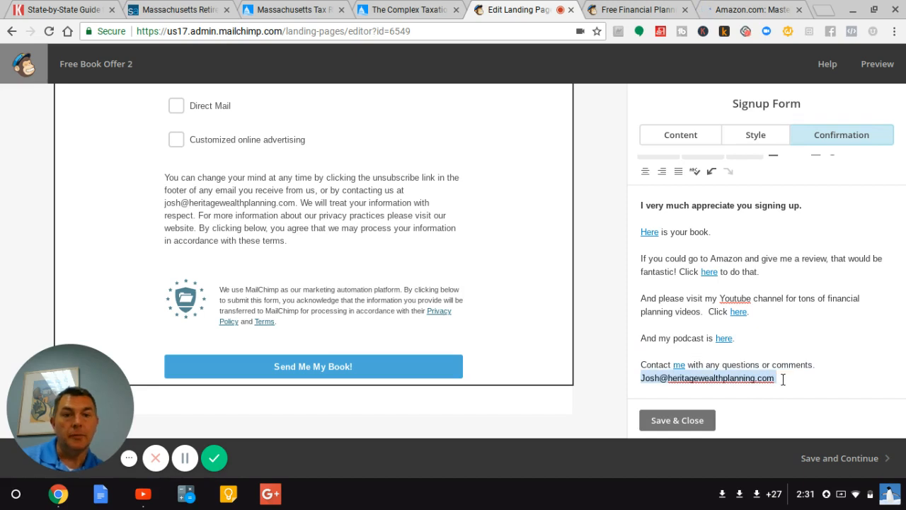
key("BackSpace")
End the bold opening line with an exclamation mark and add "I hope it proves beneficial in your personal finacial planning." after the book sentence
scroll(815, 352, "up", 3)
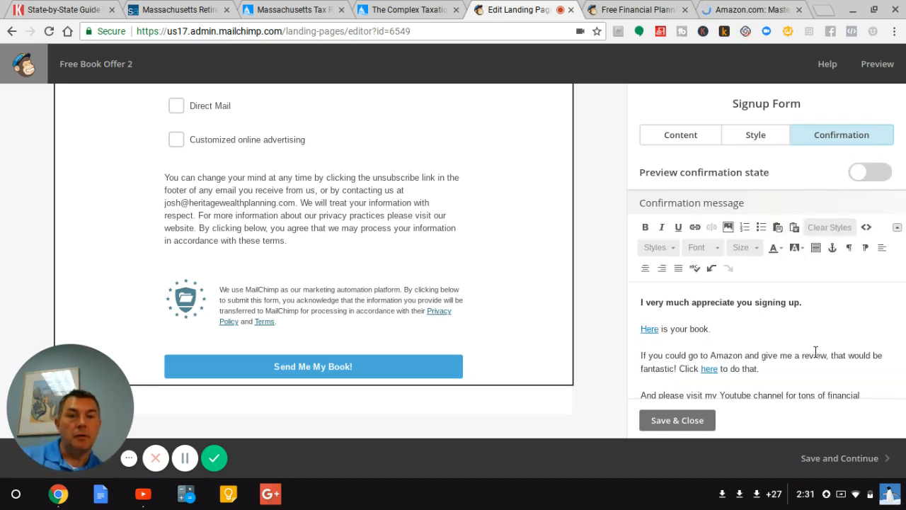
left_click(807, 299)
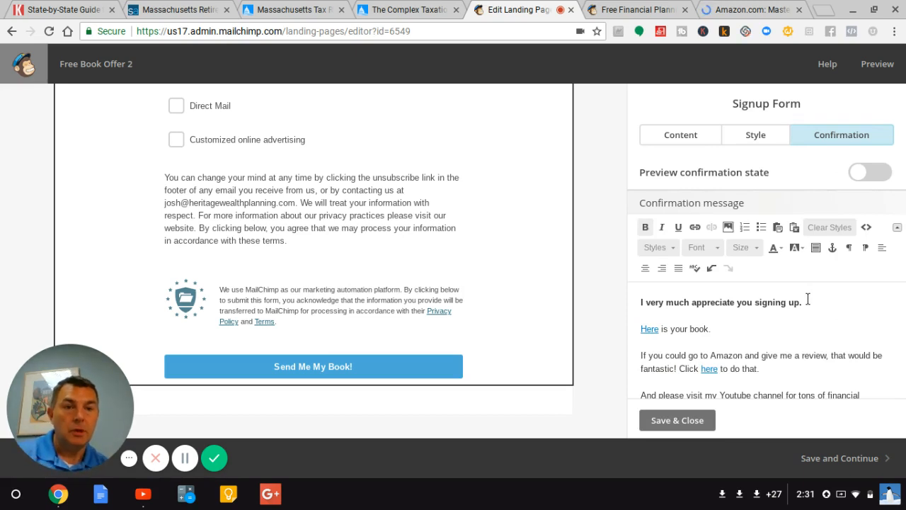
left_click(749, 328)
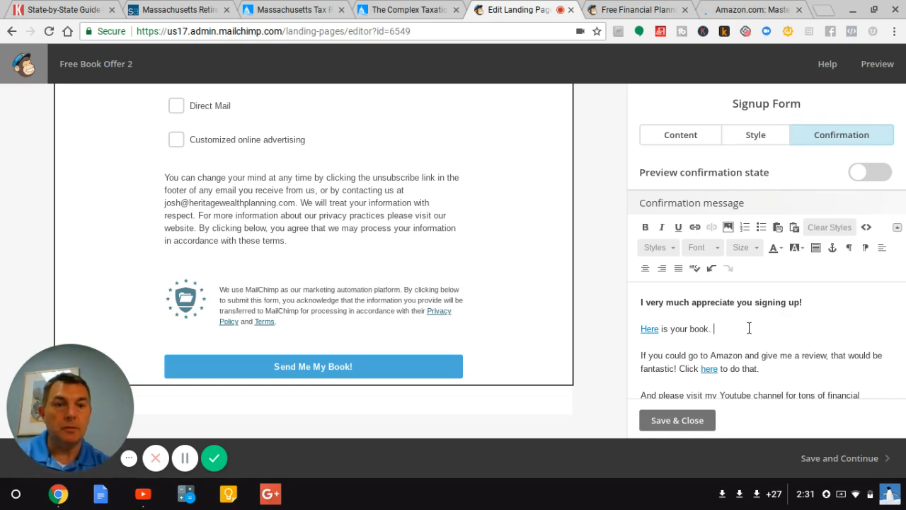
type("I hope i")
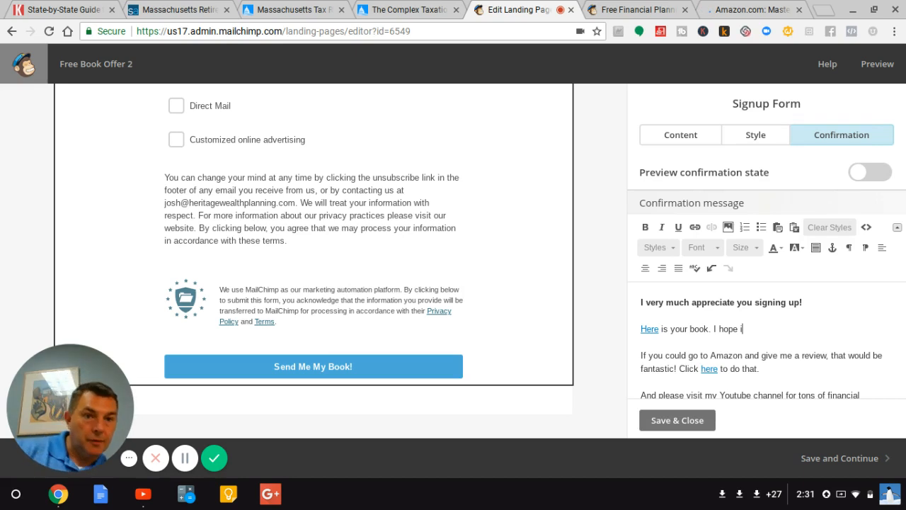
type("t proves ")
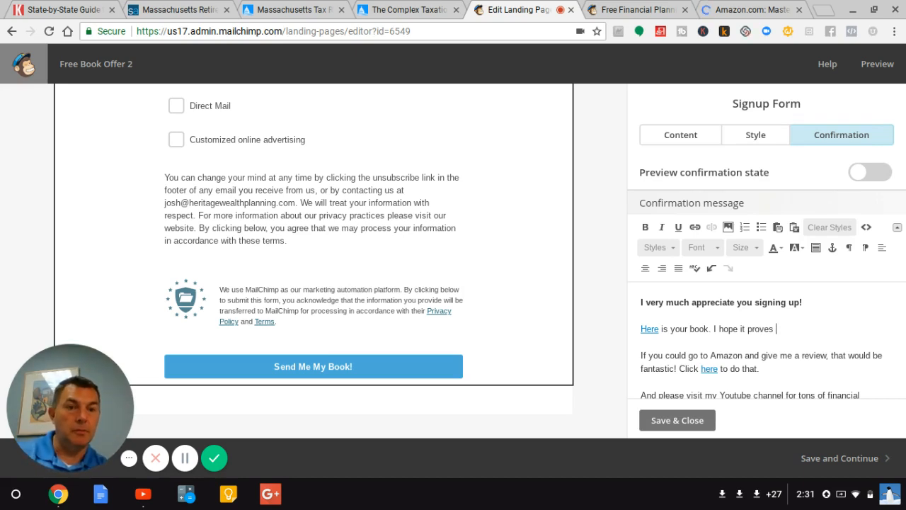
type("bene")
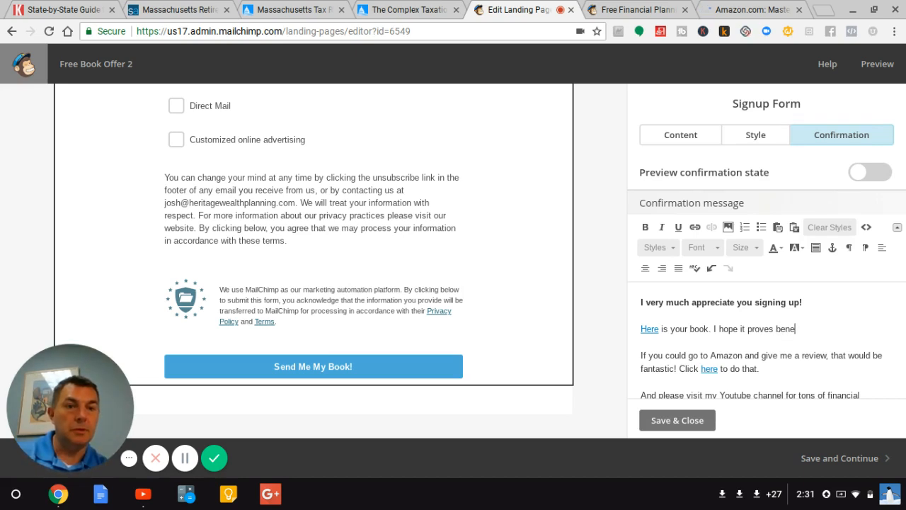
type("ficial in")
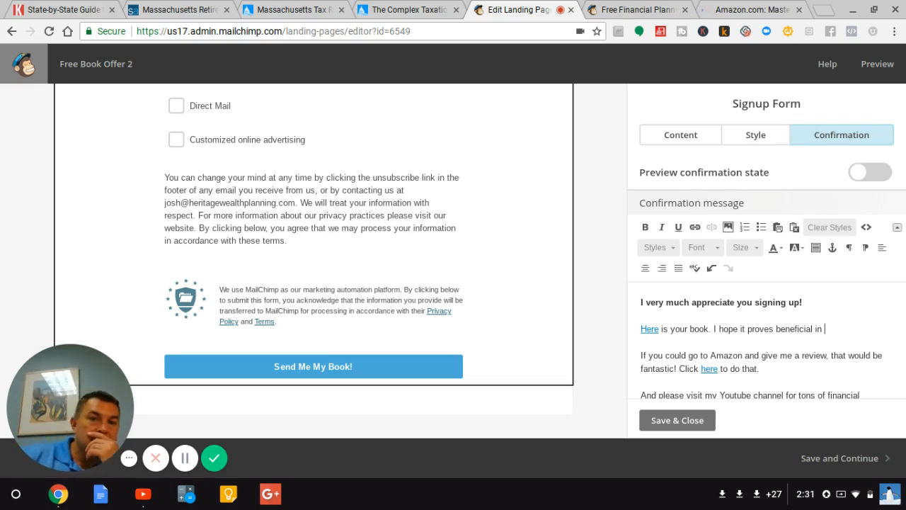
type("your personal ")
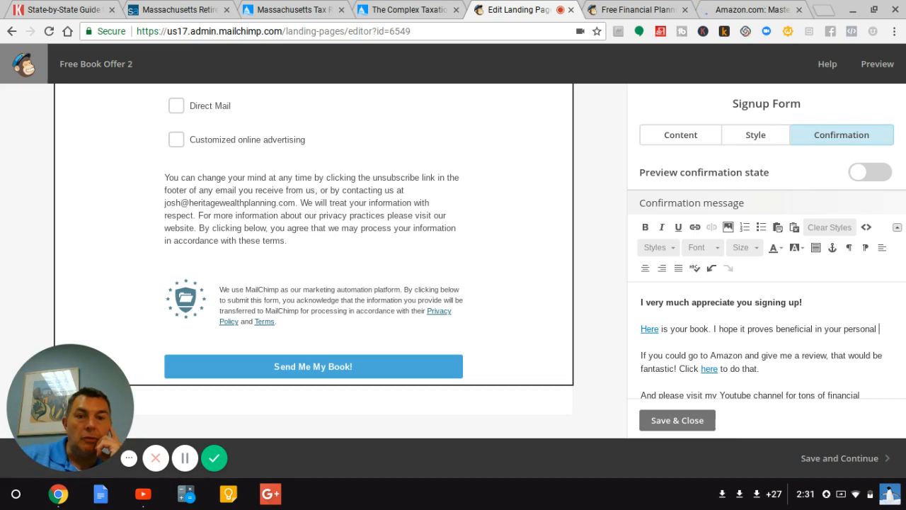
type("finacial planning.")
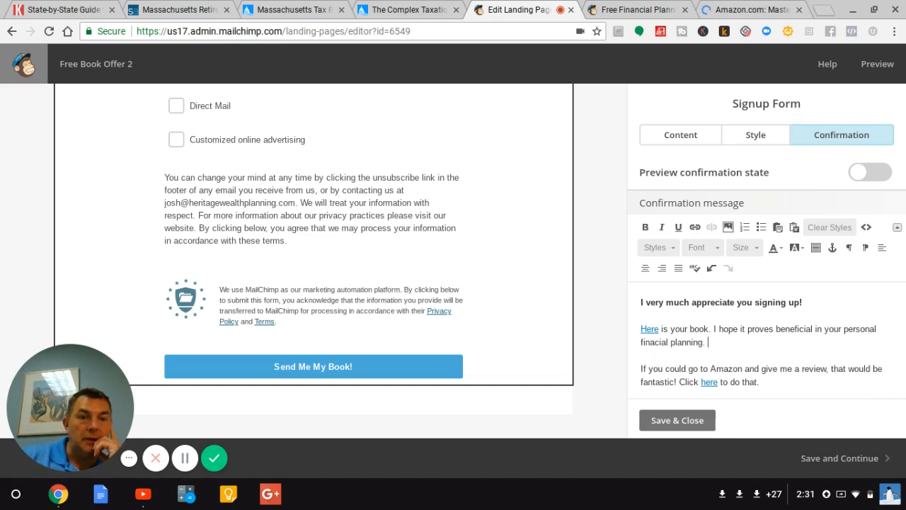
Close the confirmation message with "Thanks!" and the sender's first name beneath the contact line, and save the signup form
scroll(766, 319, "down", 2)
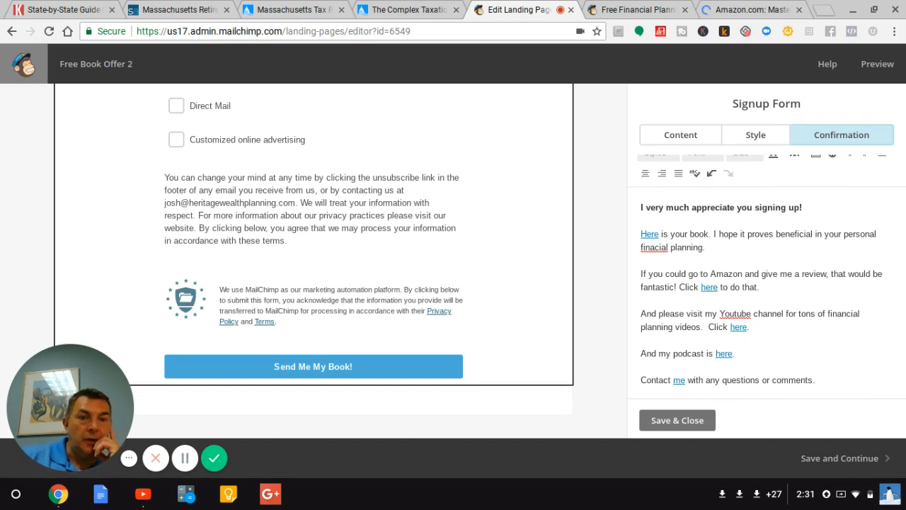
scroll(785, 351, "down", 1)
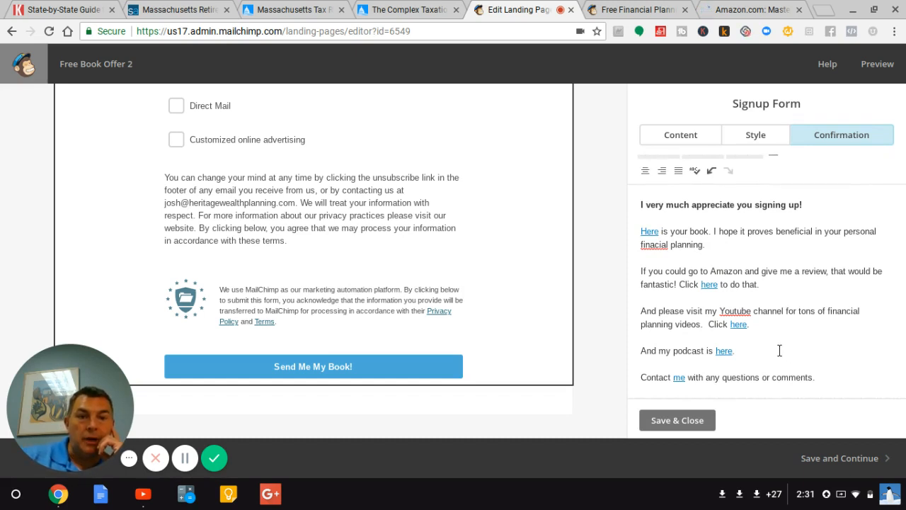
left_click(829, 379)
key("Return")
type("Than")
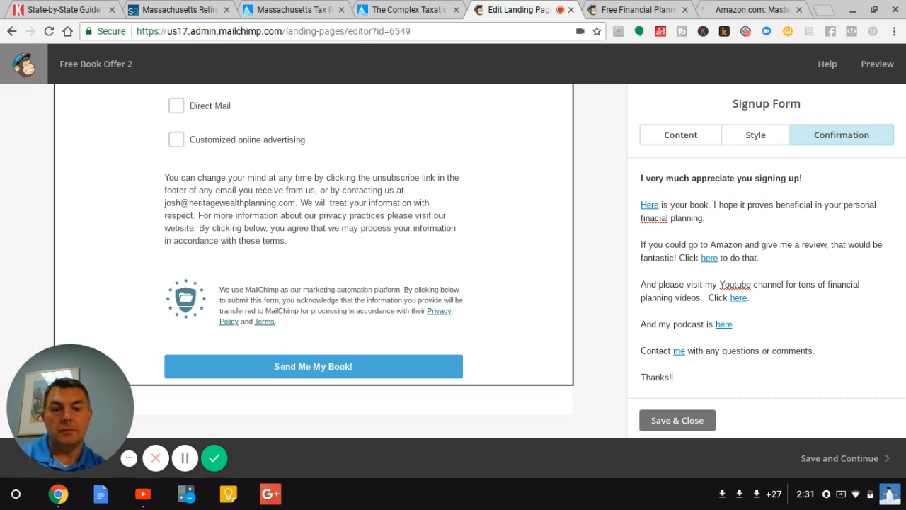
type("ks!")
key("Return")
type("Josh")
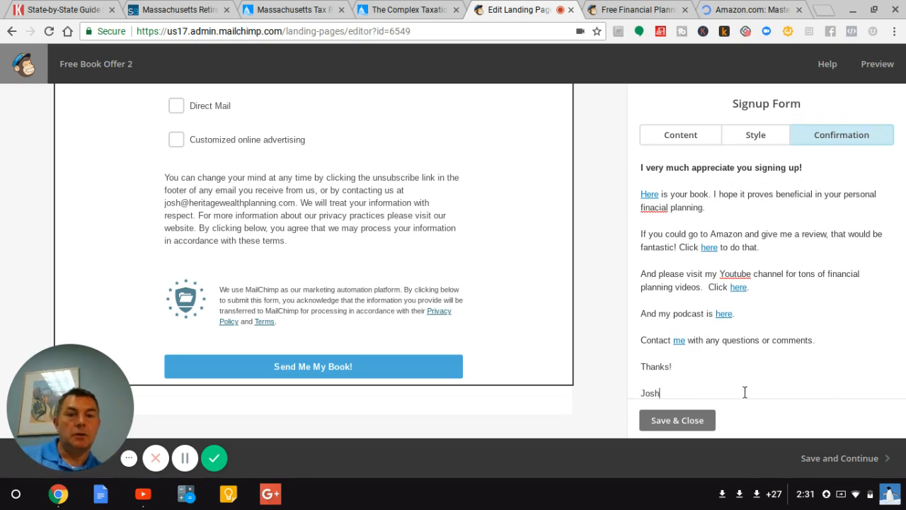
left_click(690, 419)
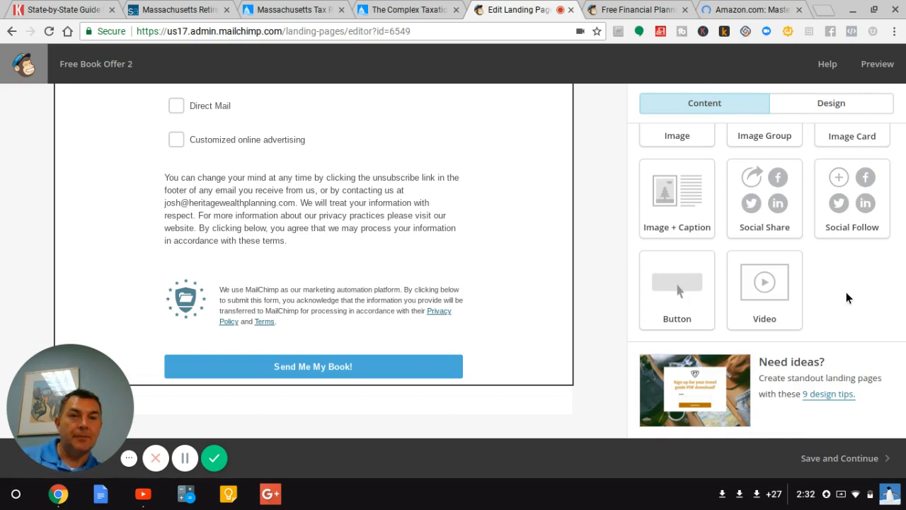
Review the available content blocks and the landing page's book description, testimonials and signup form
scroll(846, 292, "up", 3)
scroll(845, 292, "up", 1)
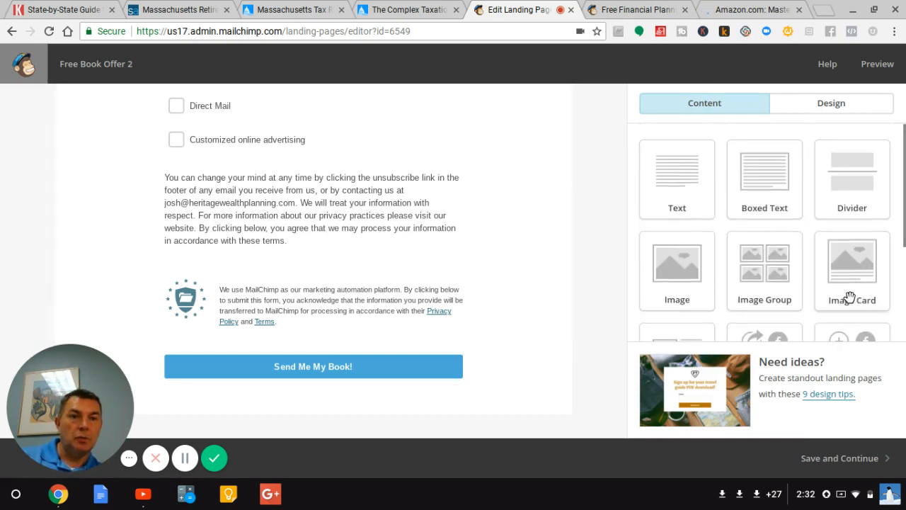
scroll(795, 230, "down", 3)
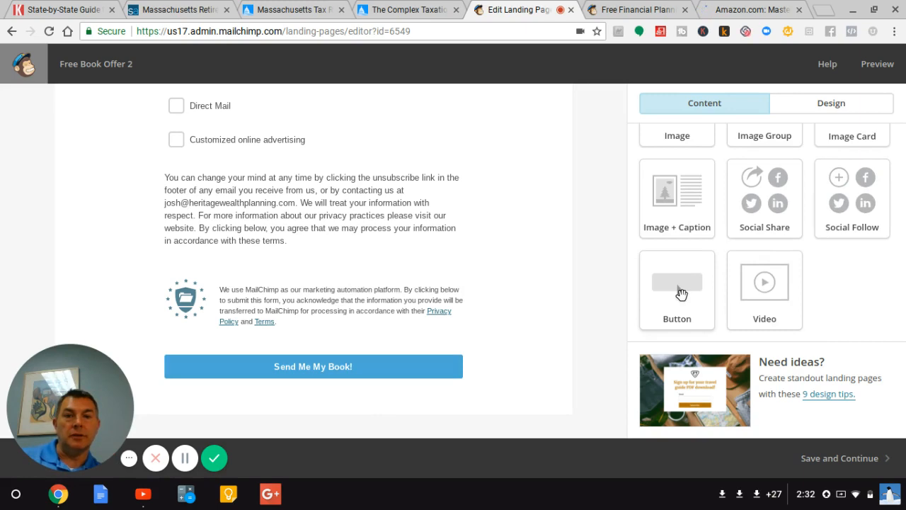
scroll(547, 280, "up", 5)
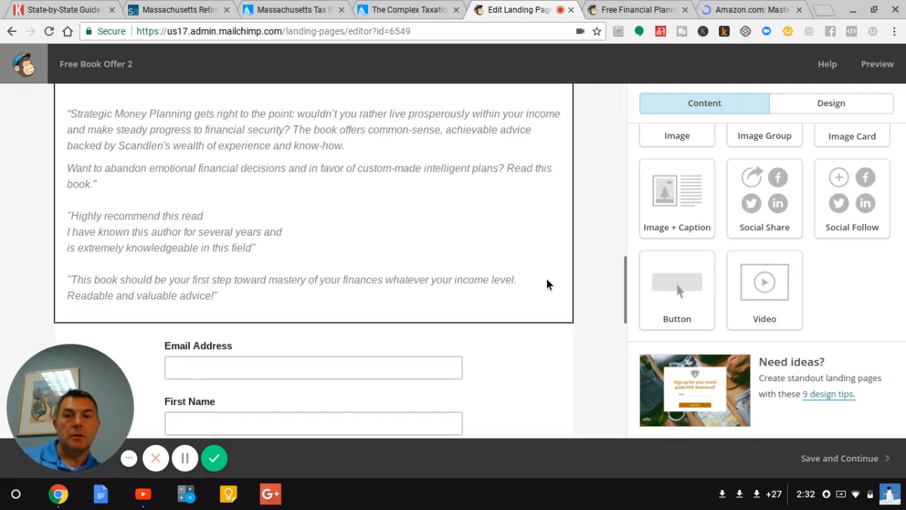
scroll(547, 283, "down", 3)
scroll(546, 284, "up", 9)
scroll(546, 284, "down", 2)
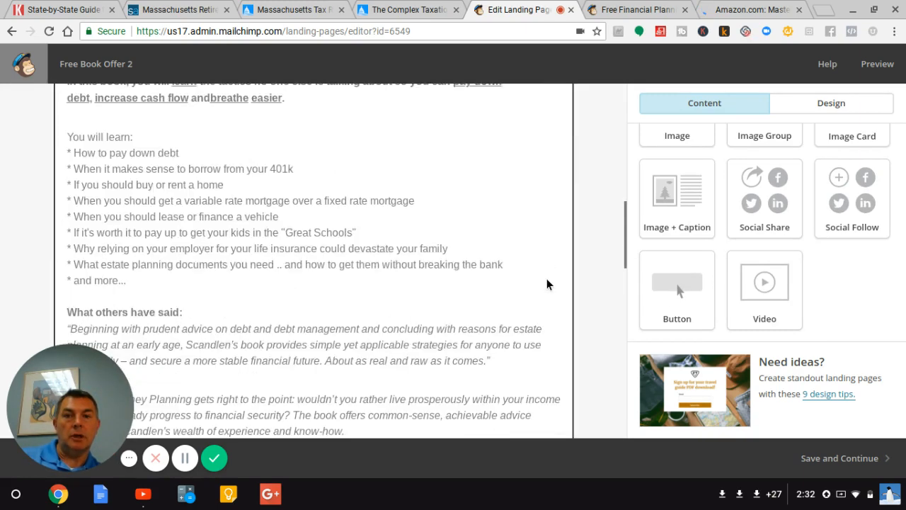
scroll(546, 284, "up", 3)
scroll(546, 284, "down", 5)
scroll(547, 284, "up", 2)
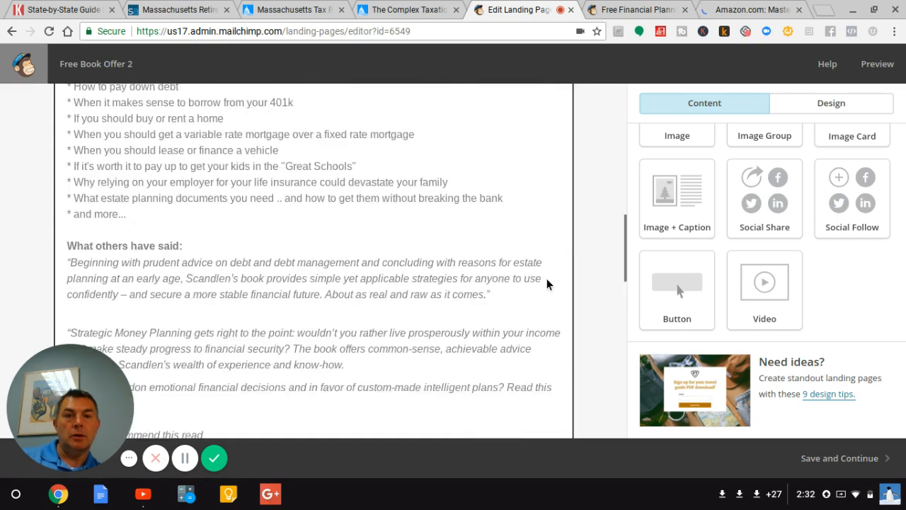
scroll(546, 284, "up", 5)
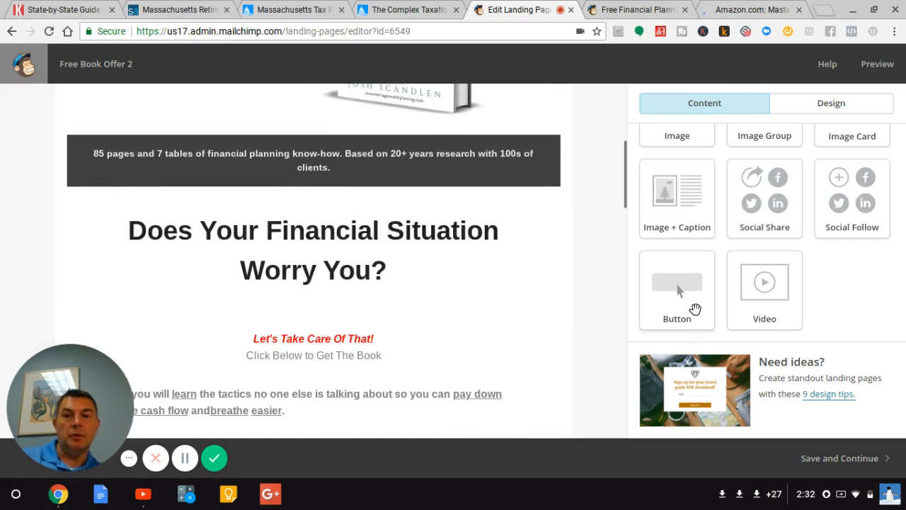
left_click_drag(695, 310, 283, 299)
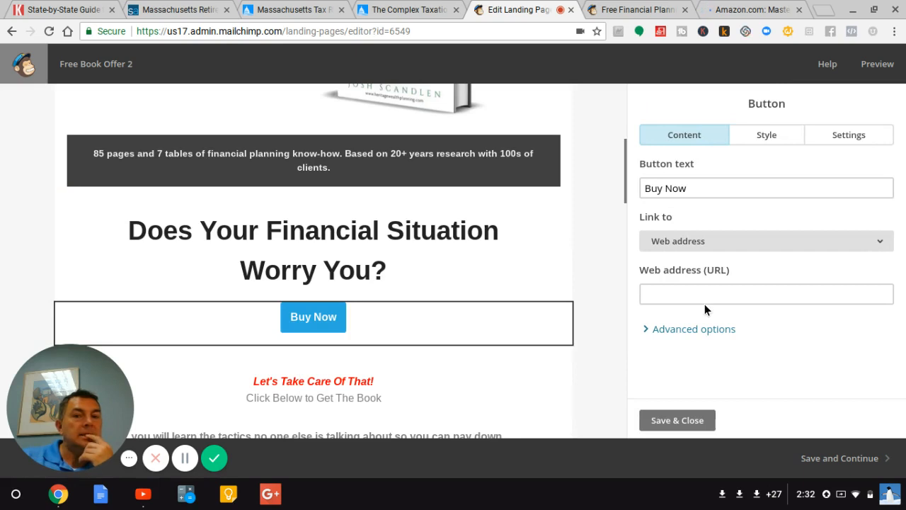
left_click(886, 247)
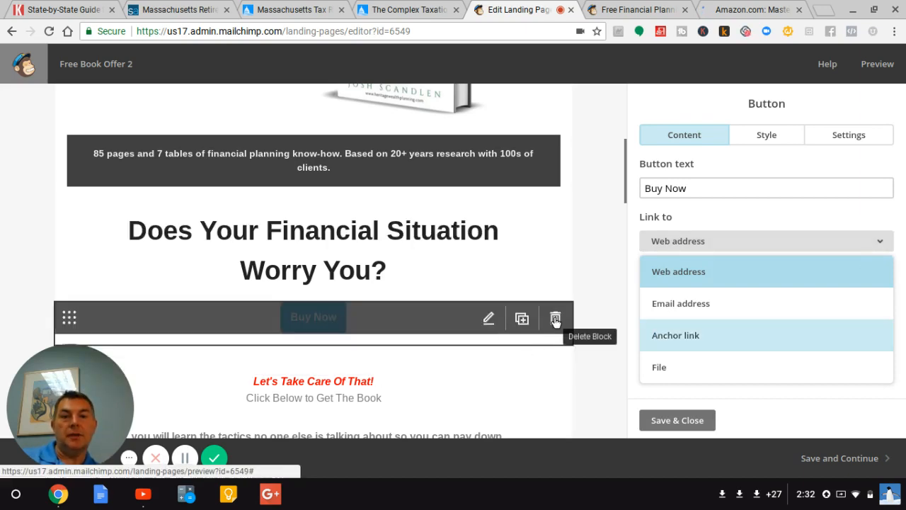
left_click(555, 319)
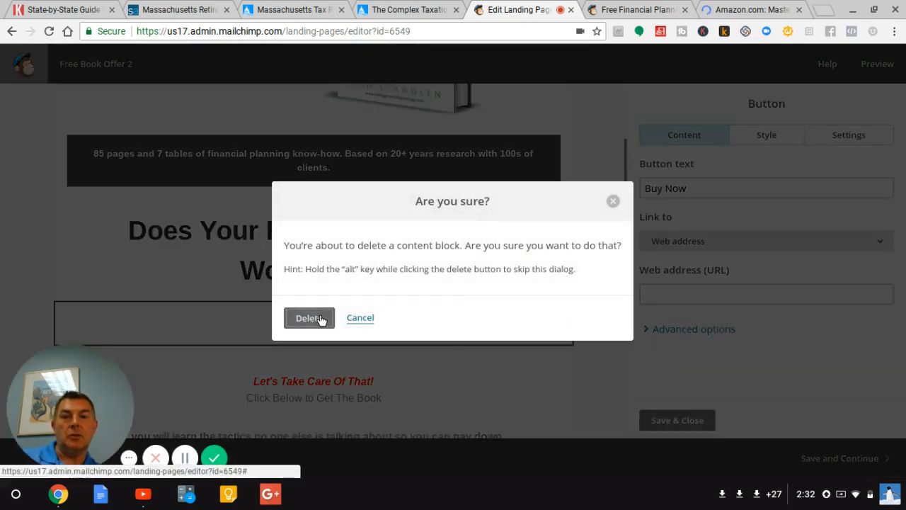
left_click(318, 319)
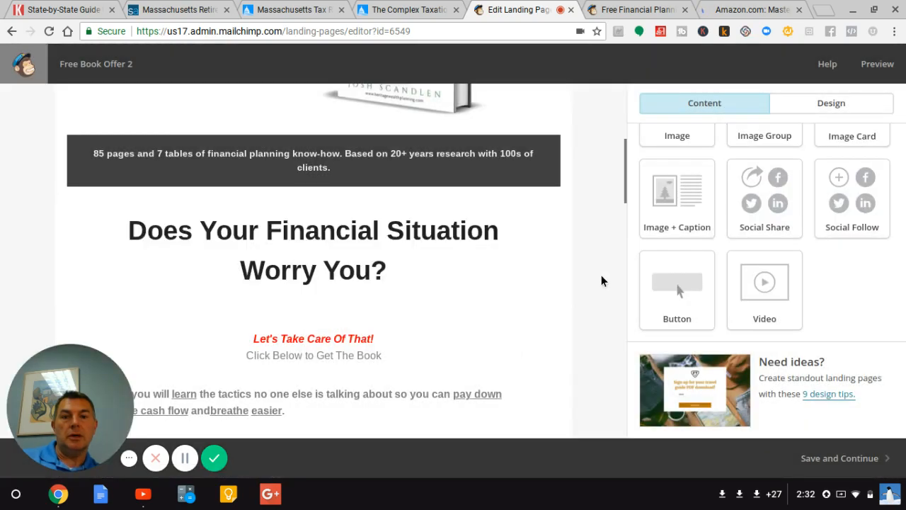
Review the signup form's layout, available fields and GDPR fields, and close its settings
scroll(602, 281, "down", 5)
scroll(601, 280, "down", 10)
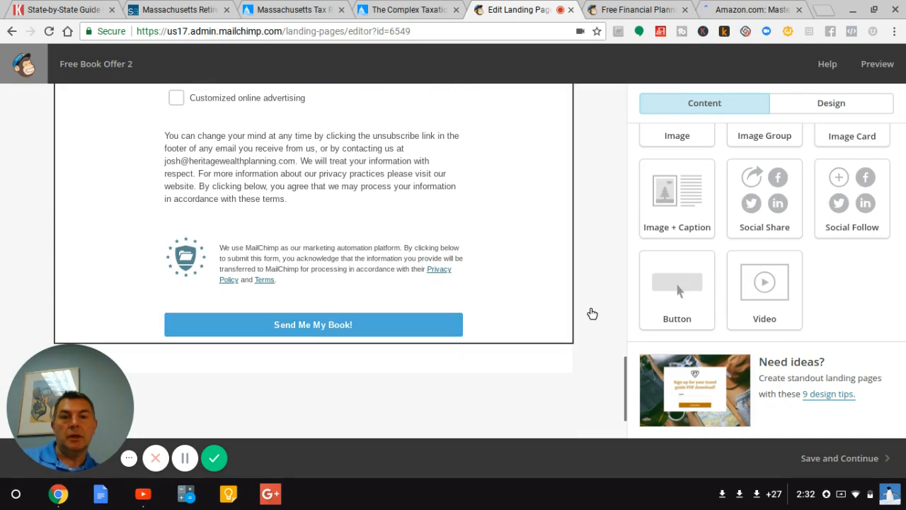
left_click(592, 313)
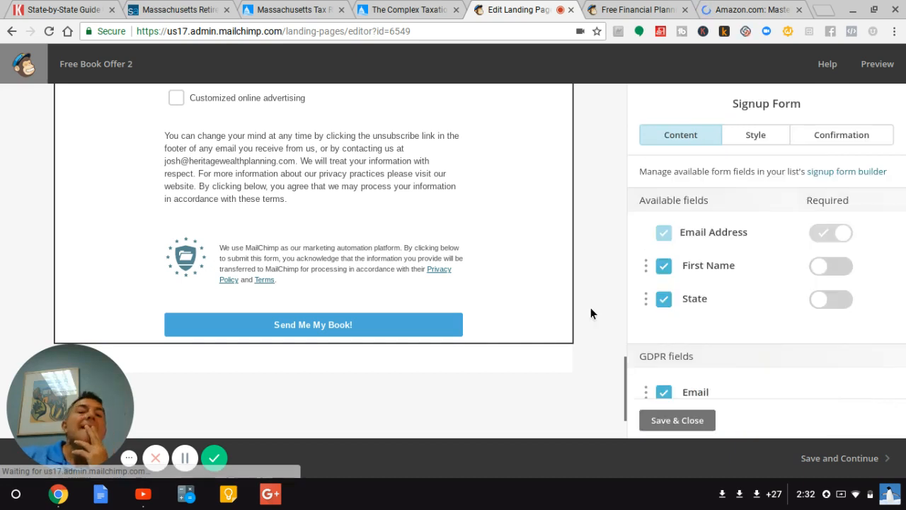
scroll(739, 251, "down", 3)
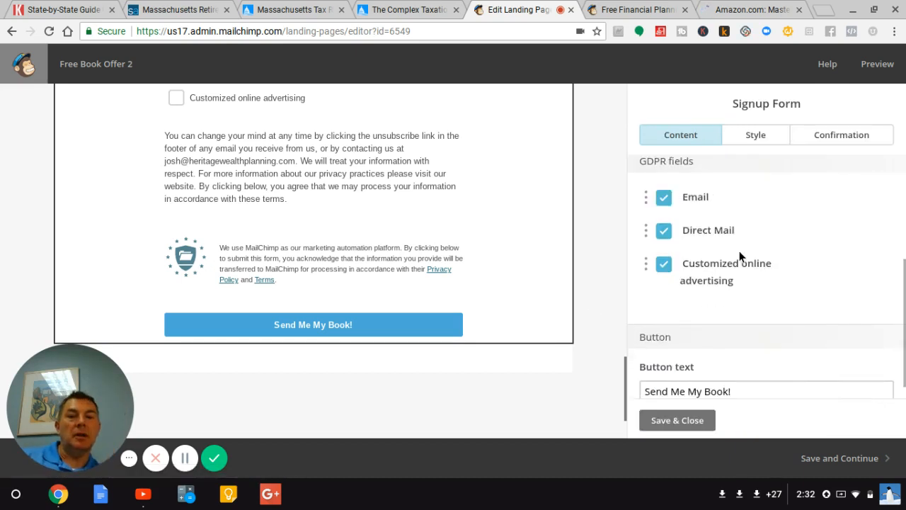
scroll(739, 257, "up", 3)
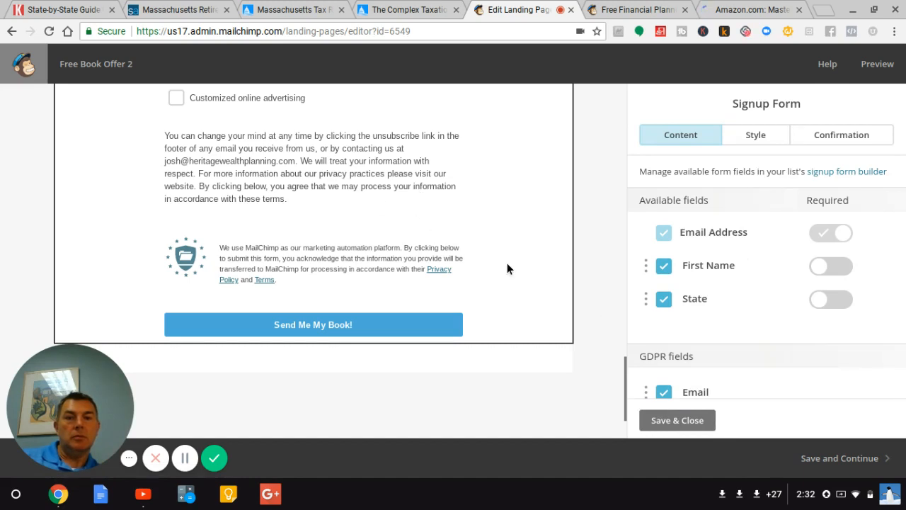
scroll(506, 269, "up", 5)
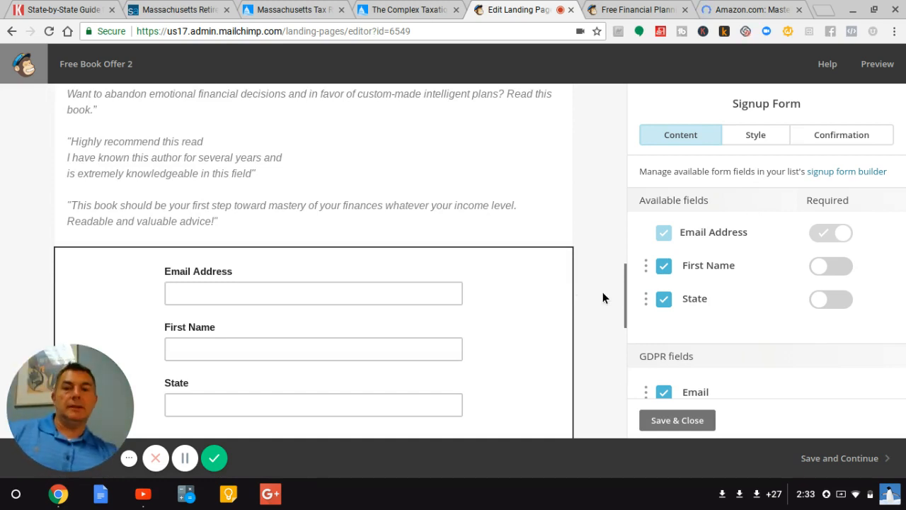
scroll(602, 292, "down", 3)
scroll(354, 201, "up", 2)
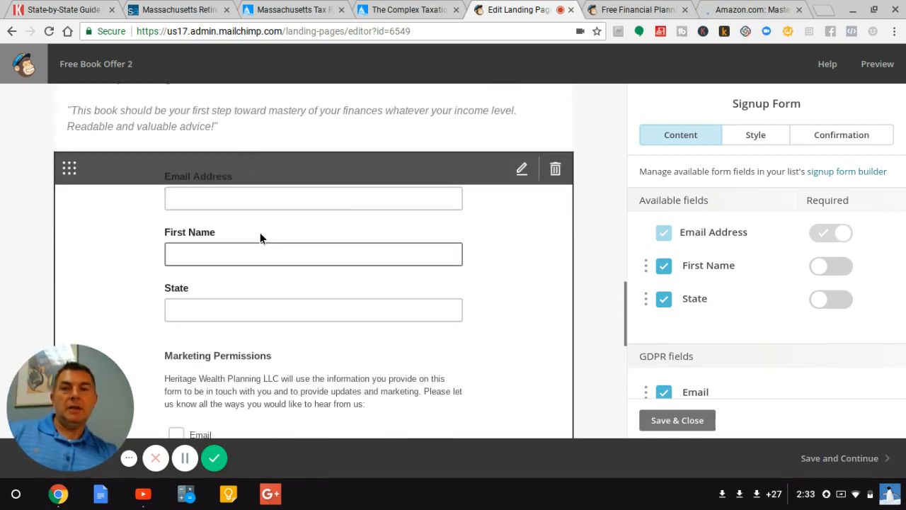
scroll(598, 217, "down", 3)
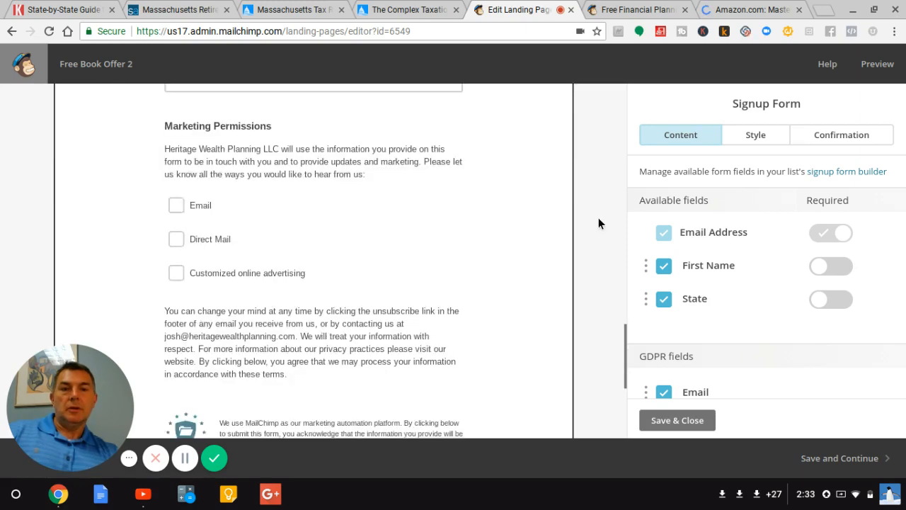
scroll(598, 220, "up", 5)
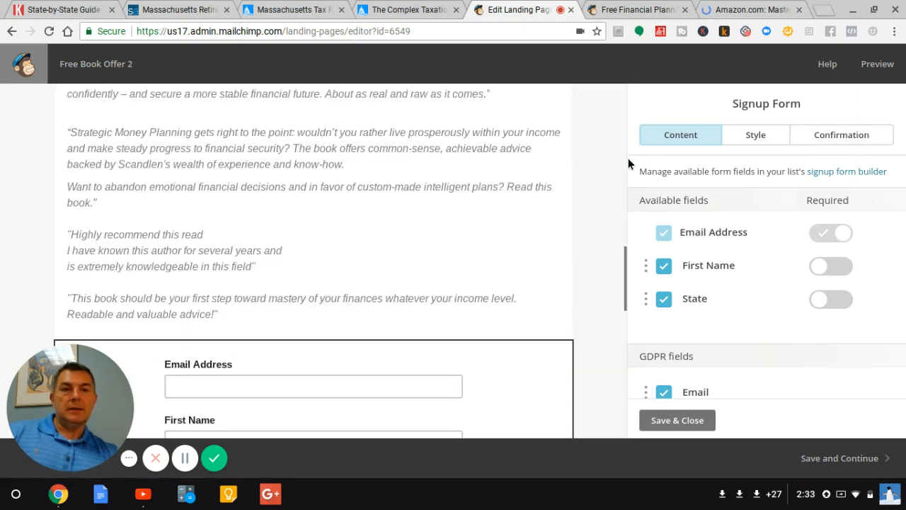
left_click(678, 425)
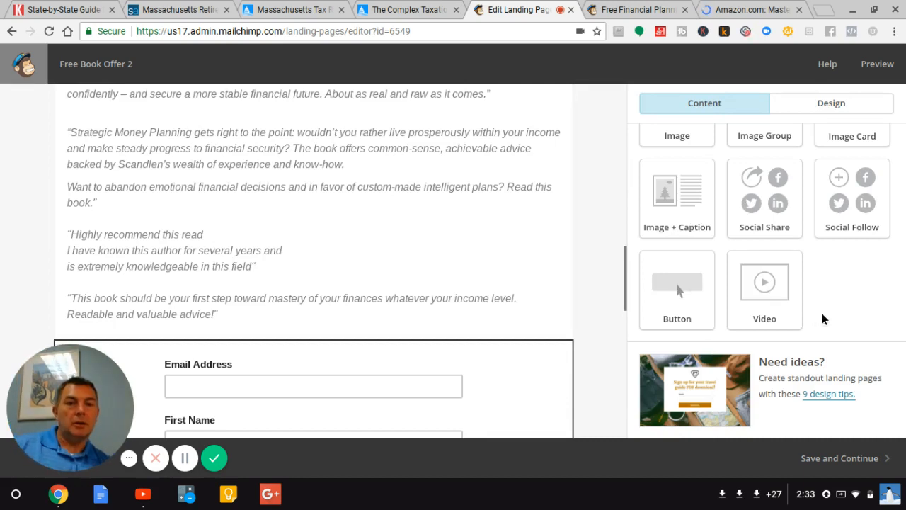
Inspect the landing page's Page and Notification Bar design settings, and return to the content blocks
scroll(822, 320, "up", 3)
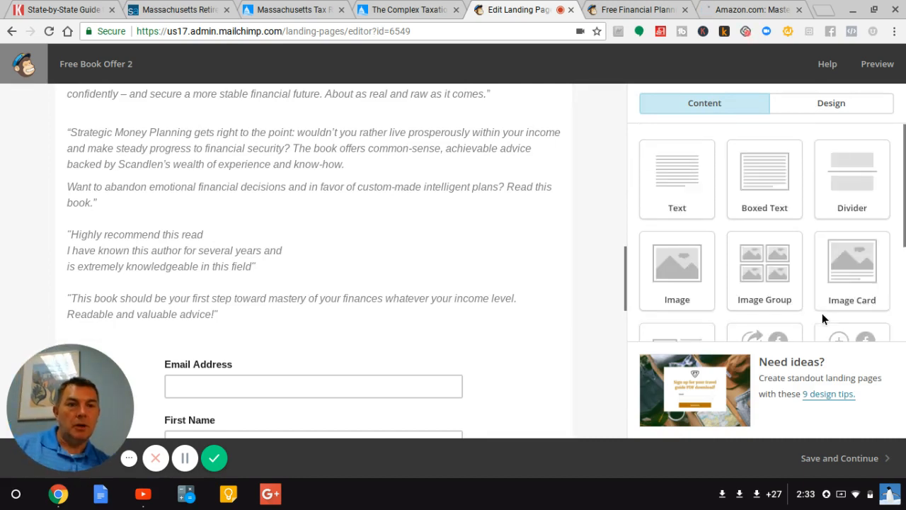
left_click(827, 111)
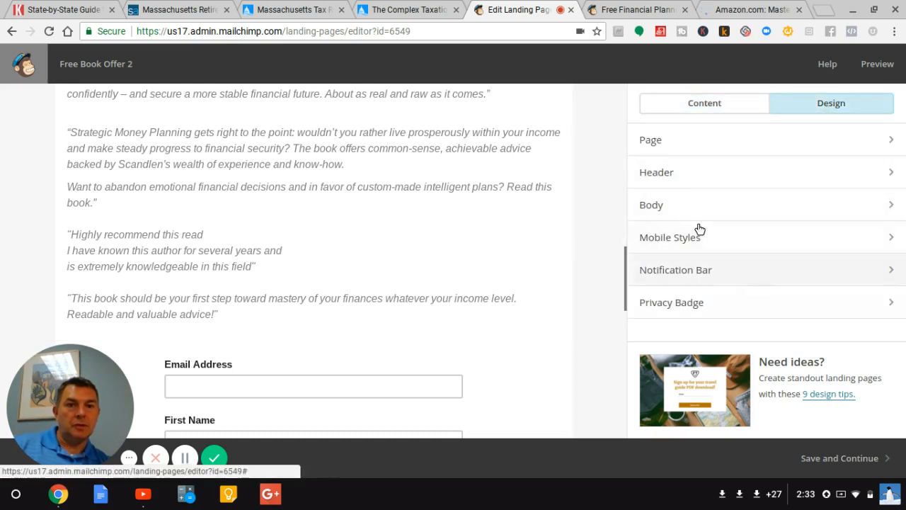
left_click(762, 149)
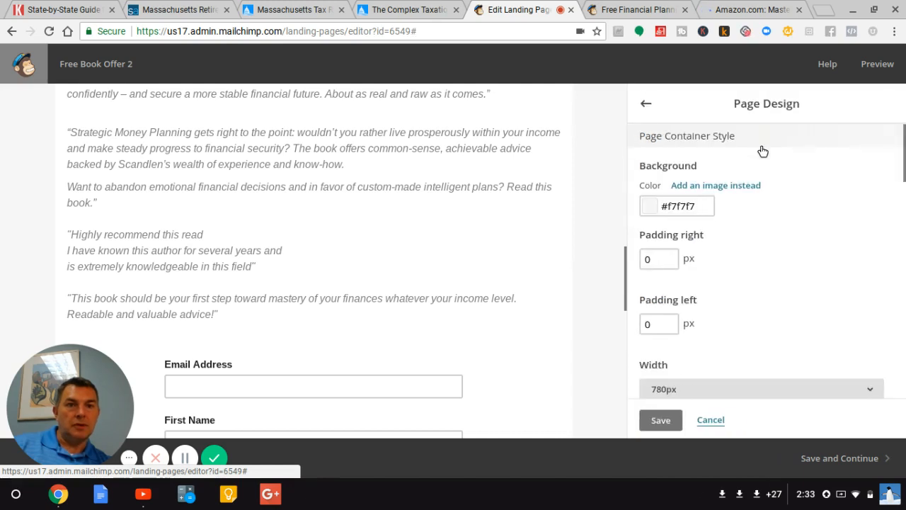
left_click(643, 105)
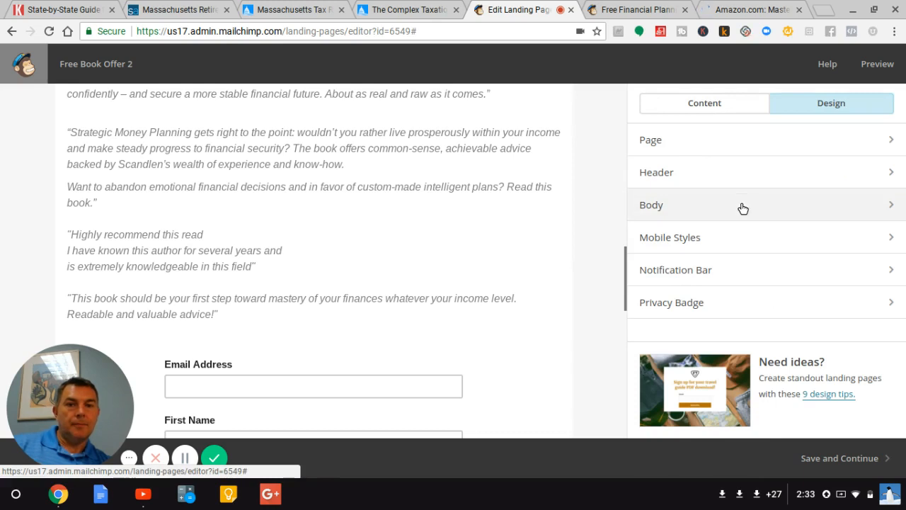
left_click(724, 280)
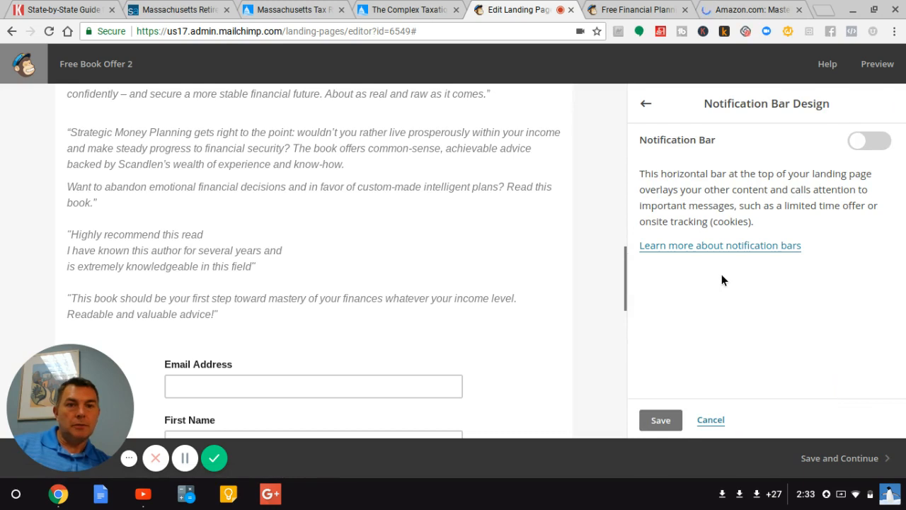
left_click(660, 419)
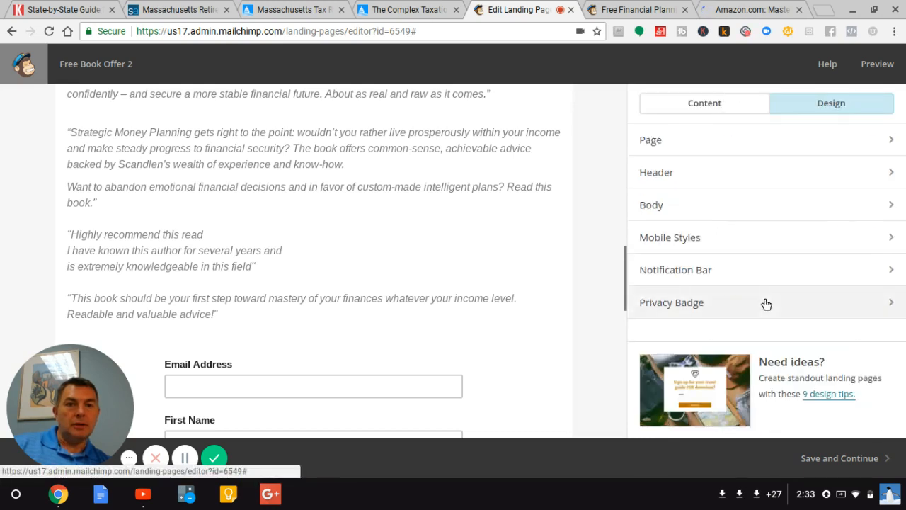
left_click(708, 104)
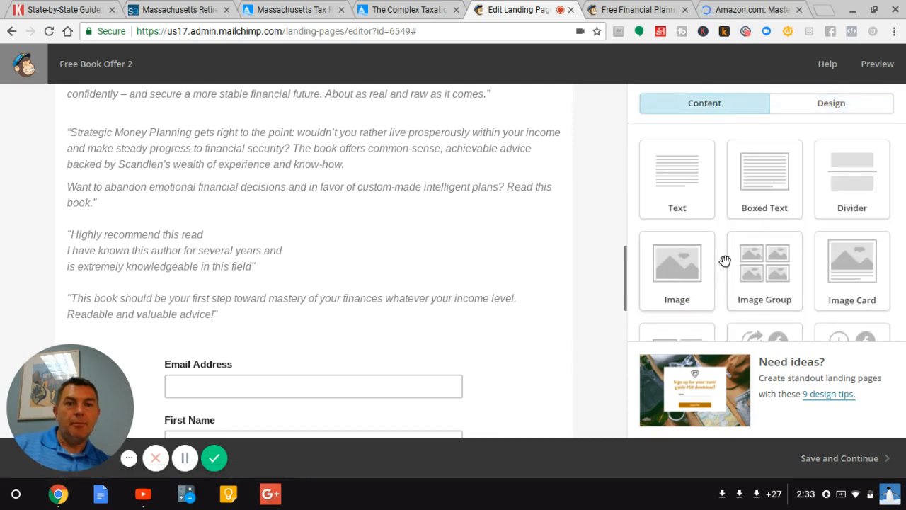
Add a button block between the dark "85 pages and 7 tables" banner and the "Does Your Financial Situation Worry You?" heading
scroll(729, 259, "down", 2)
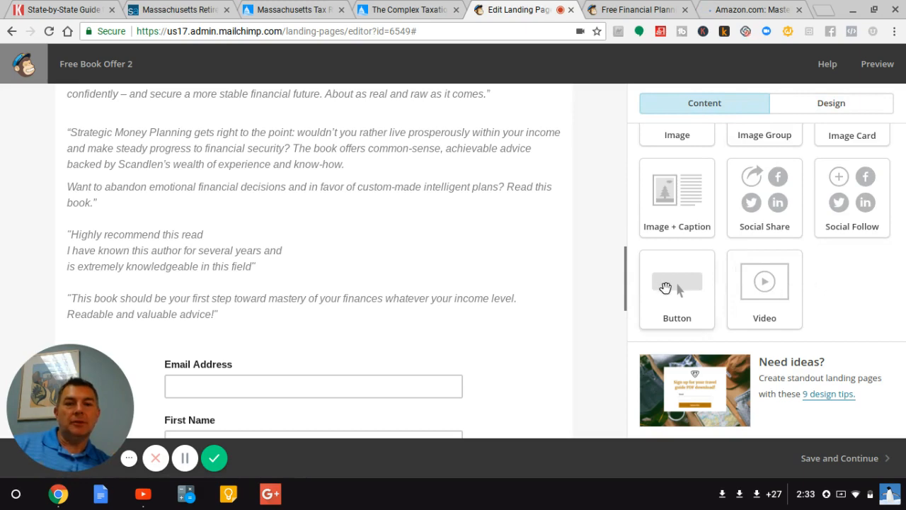
scroll(396, 220, "up", 5)
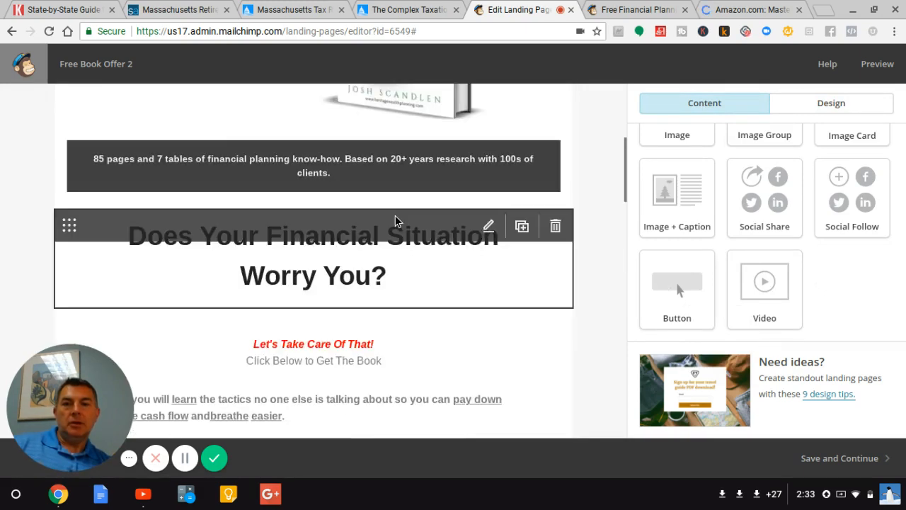
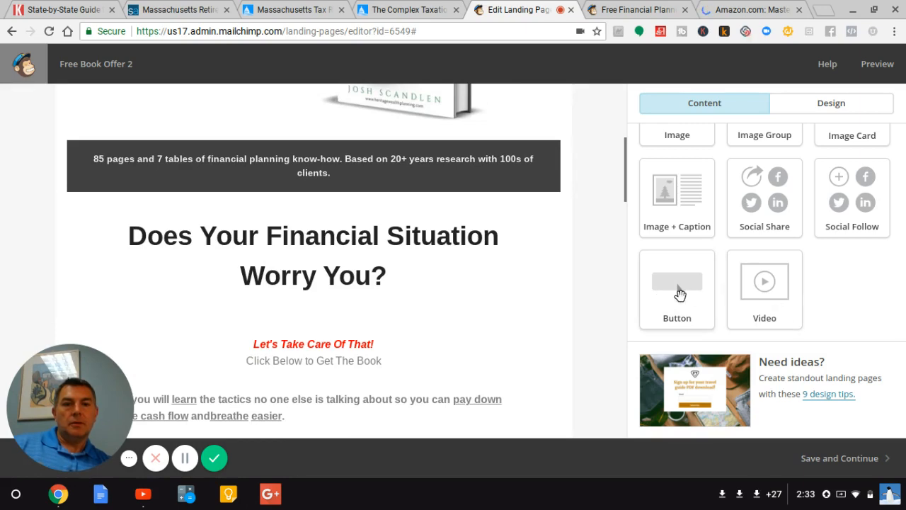
scroll(678, 290, "up", 3)
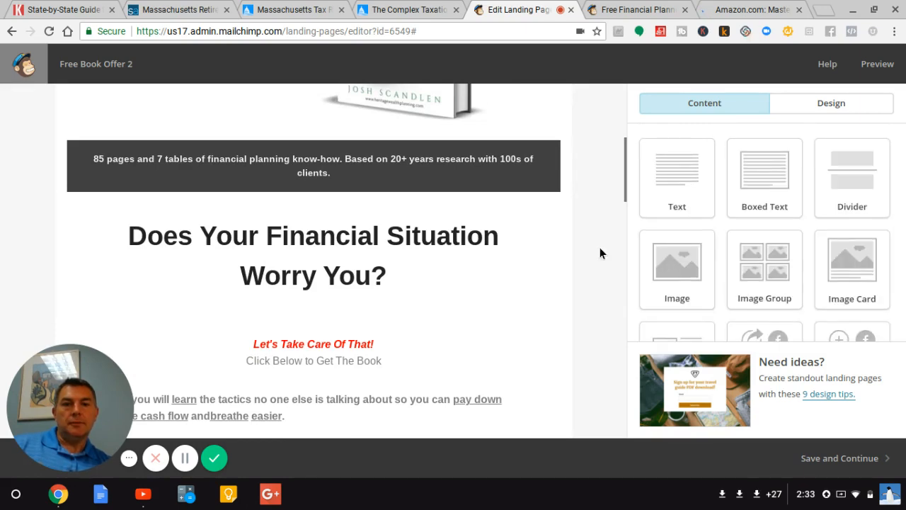
scroll(601, 253, "down", 4)
scroll(609, 304, "up", 8)
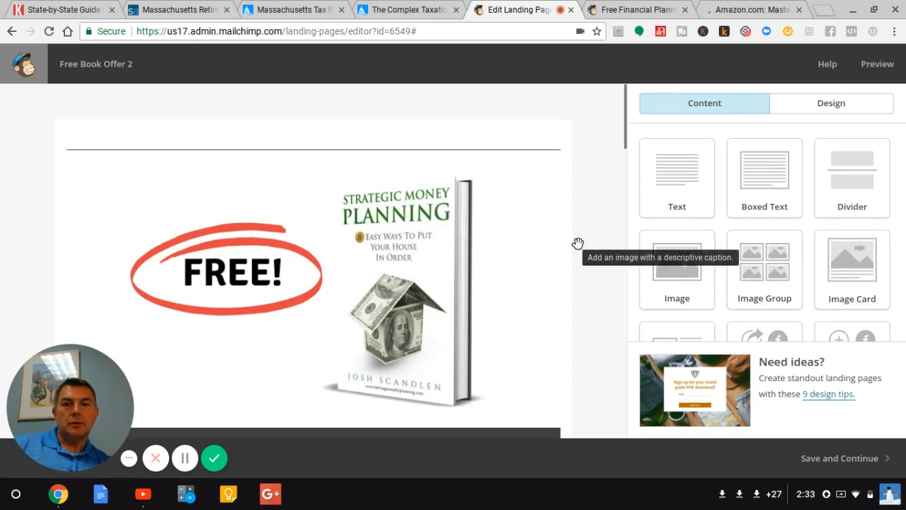
scroll(577, 243, "down", 3)
scroll(709, 225, "down", 2)
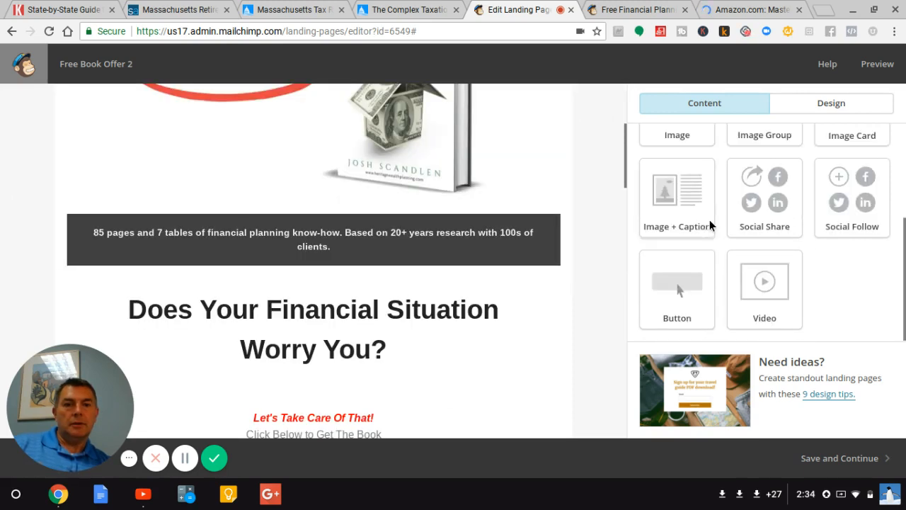
left_click_drag(686, 276, 359, 295)
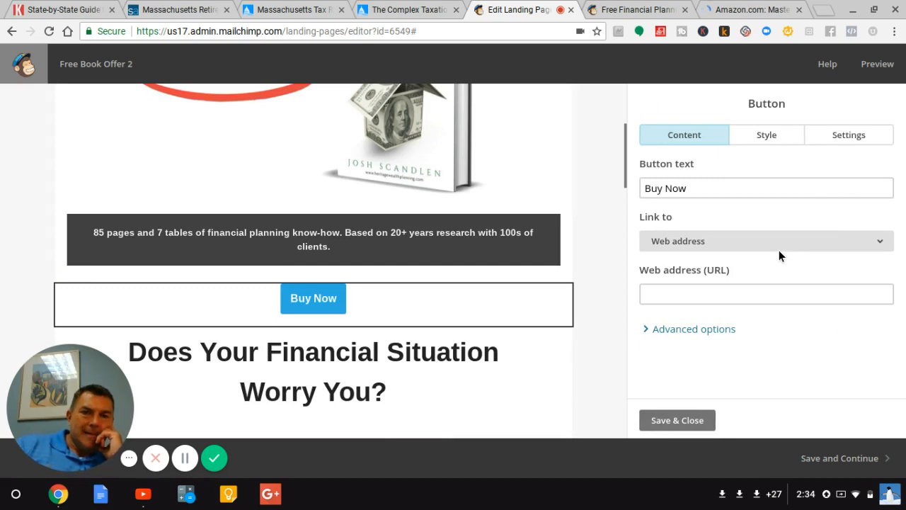
Expand the new button's advanced options, set its link type to Email address, and examine the message fields
left_click(718, 330)
scroll(874, 330, "down", 3)
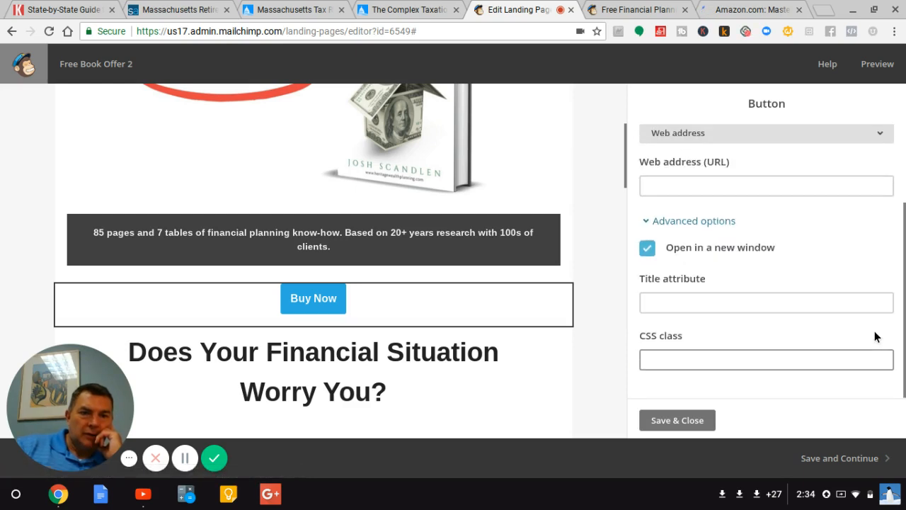
scroll(855, 275, "up", 3)
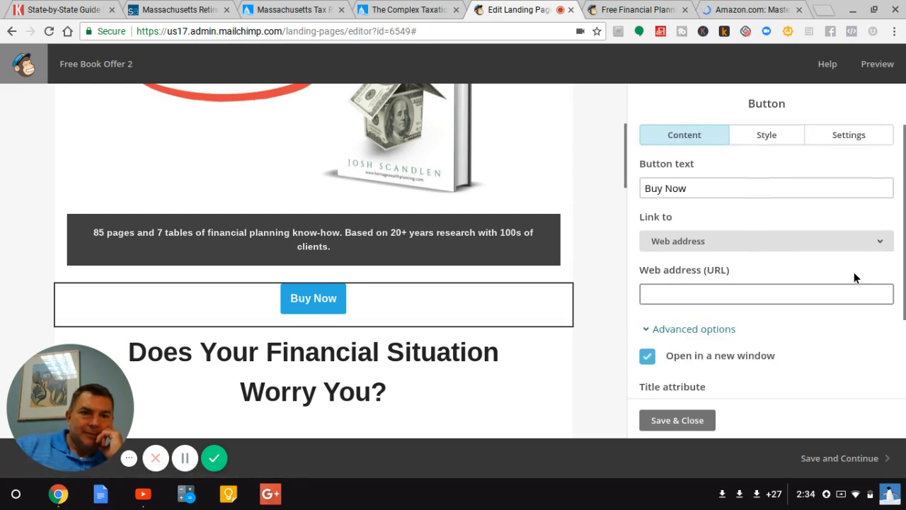
left_click(825, 245)
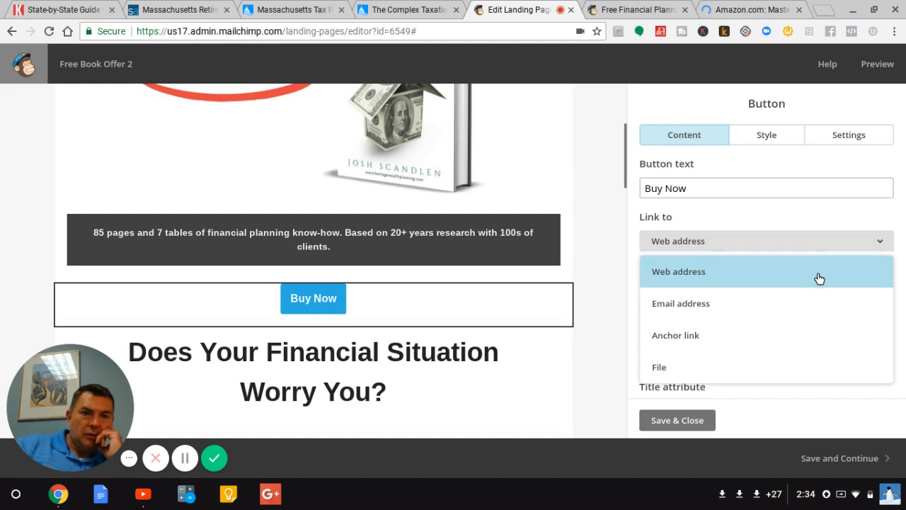
left_click(817, 300)
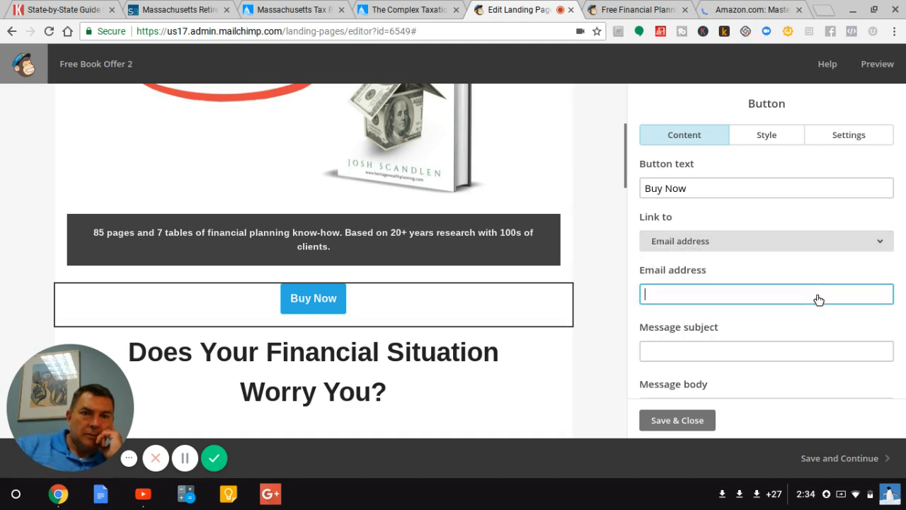
scroll(816, 294, "down", 2)
scroll(816, 295, "up", 1)
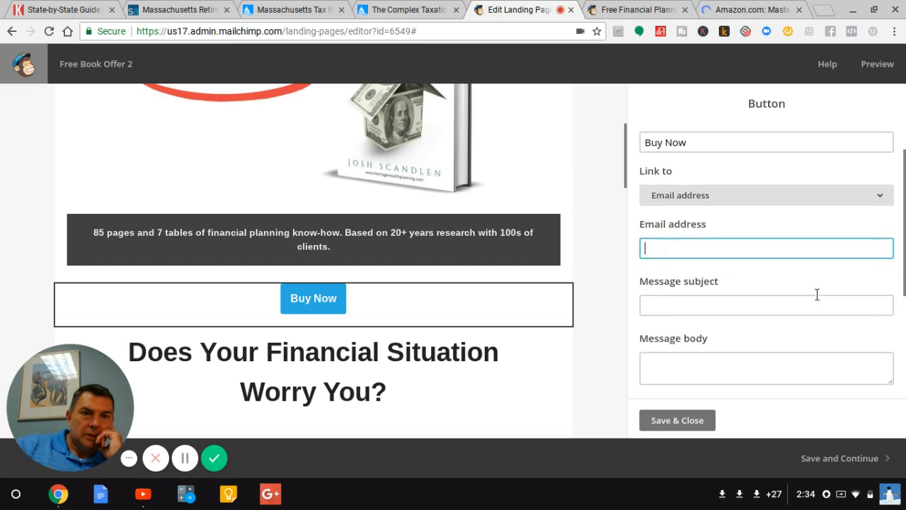
scroll(817, 294, "down", 1)
scroll(817, 295, "down", 1)
scroll(817, 295, "up", 1)
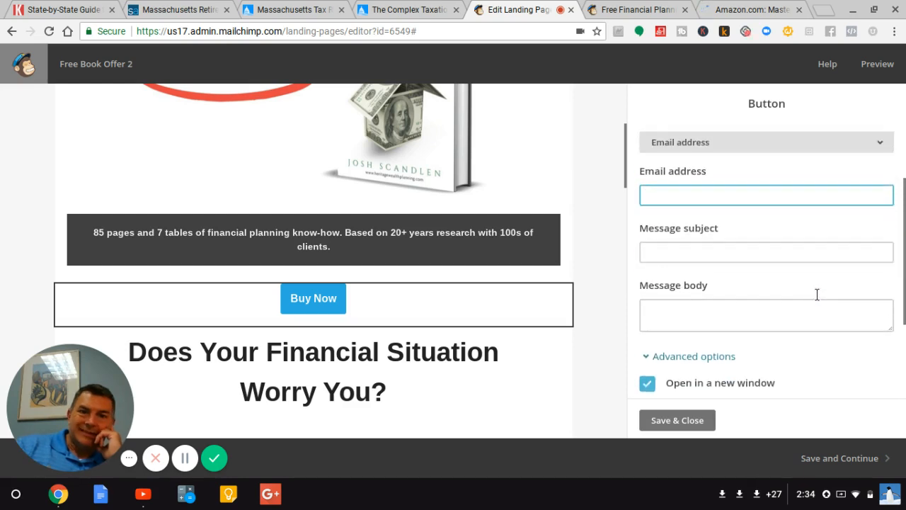
Examine the Buy Now button's email link fields and its advanced options, collapsing and expanding the advanced section
scroll(817, 294, "down", 2)
scroll(817, 295, "up", 1)
scroll(817, 295, "up", 1)
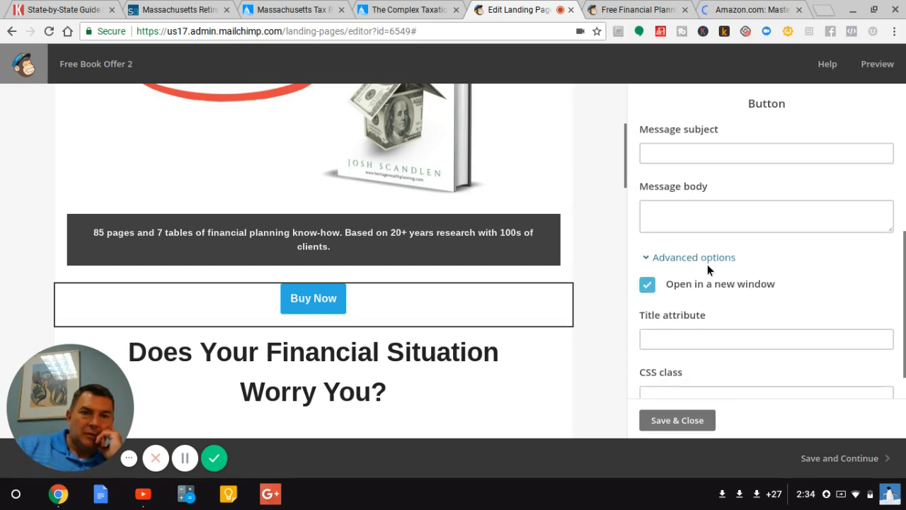
left_click(649, 257)
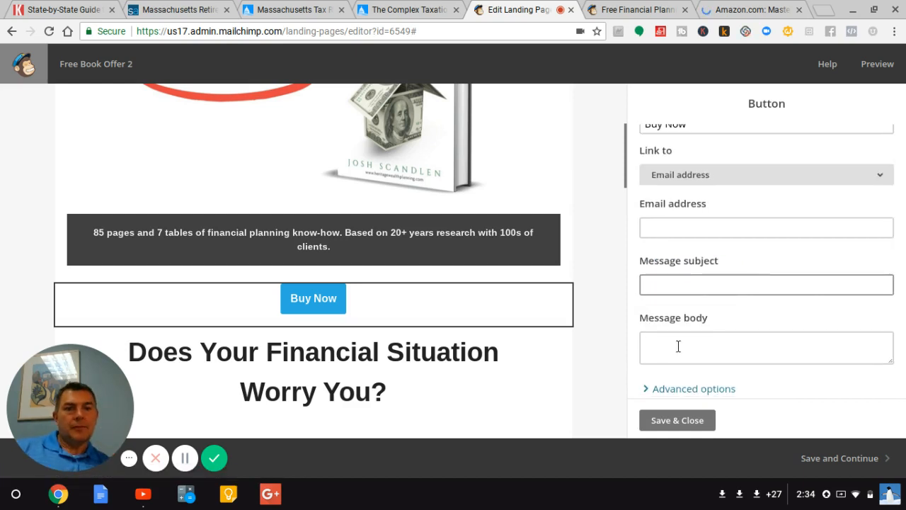
left_click(645, 393)
scroll(682, 357, "down", 3)
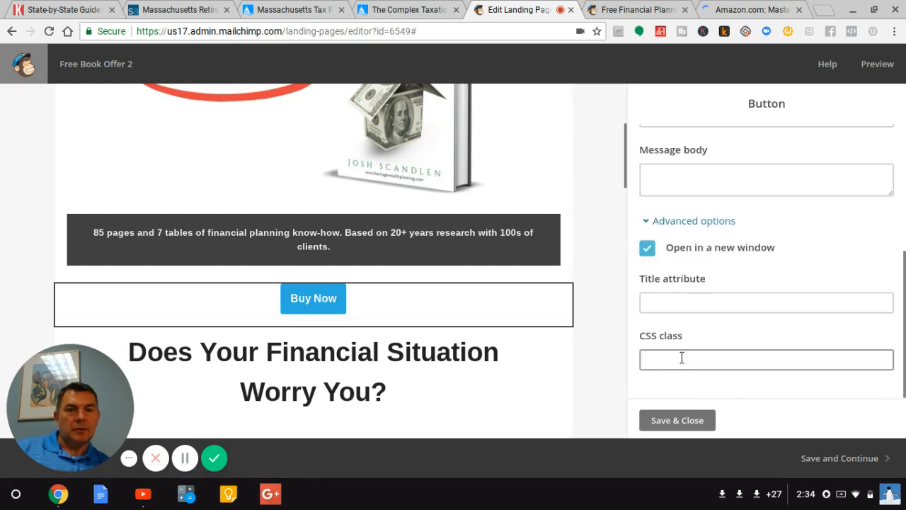
scroll(821, 295, "up", 3)
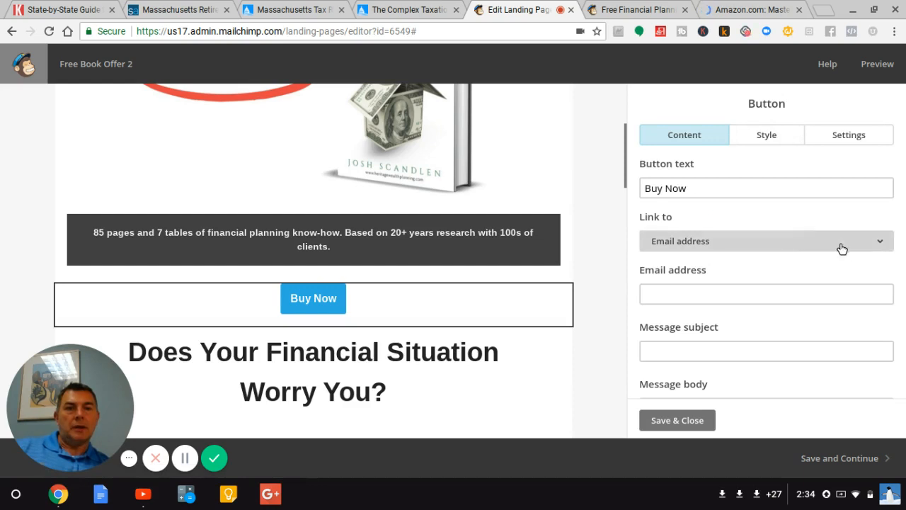
Try the Web address, File and Anchor link targets for the Buy Now button, then return it to Web address
left_click(879, 245)
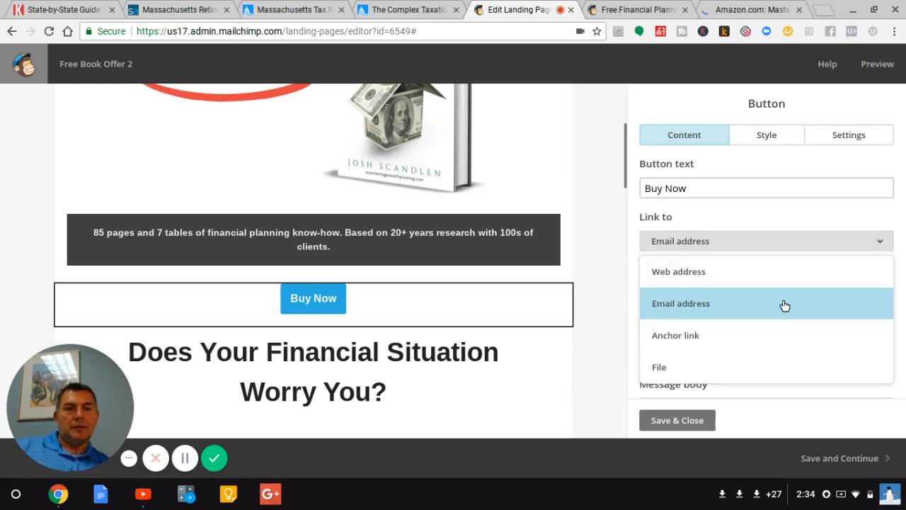
left_click(709, 286)
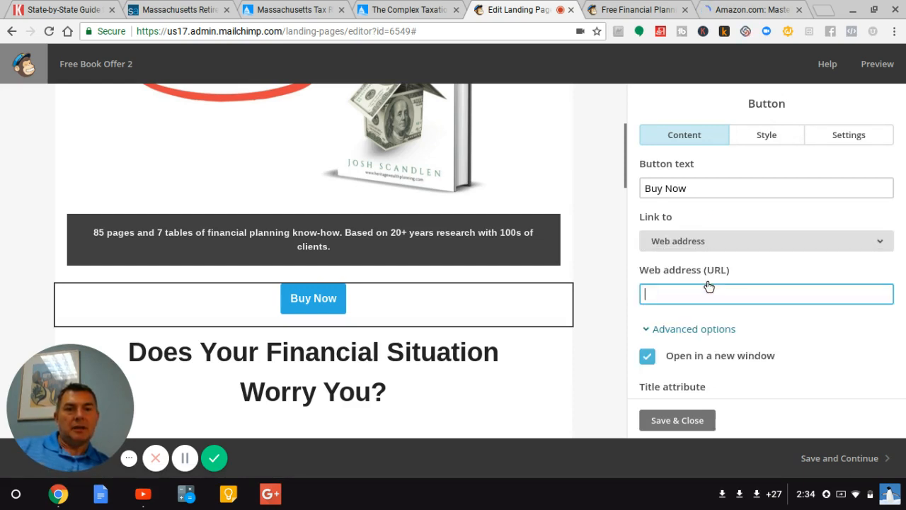
left_click(879, 250)
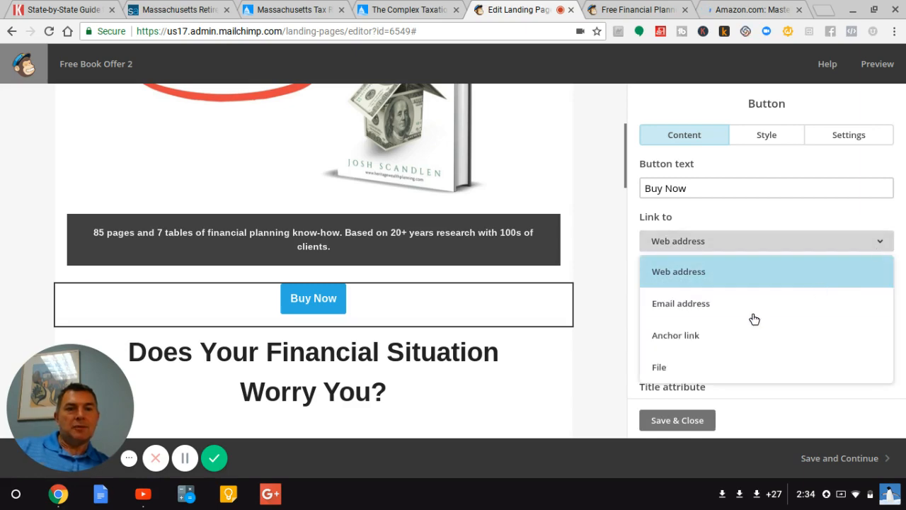
left_click(688, 382)
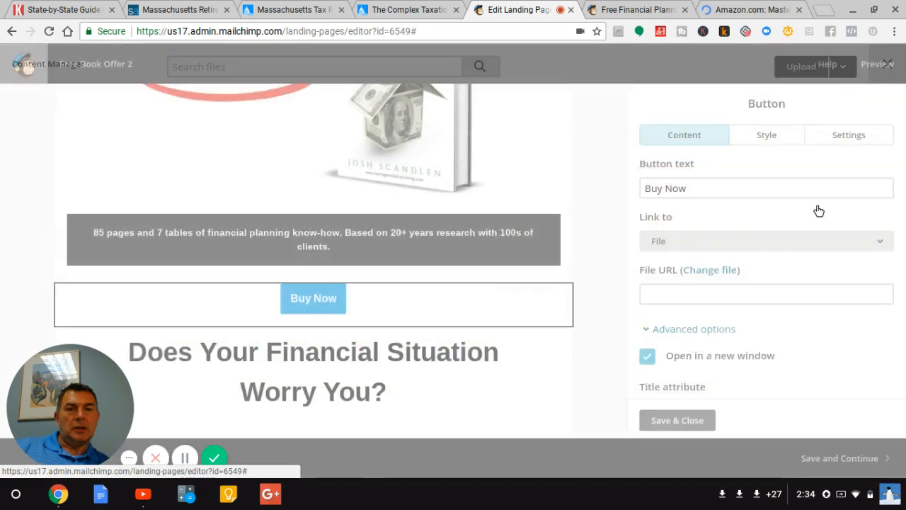
left_click(880, 241)
left_click(715, 344)
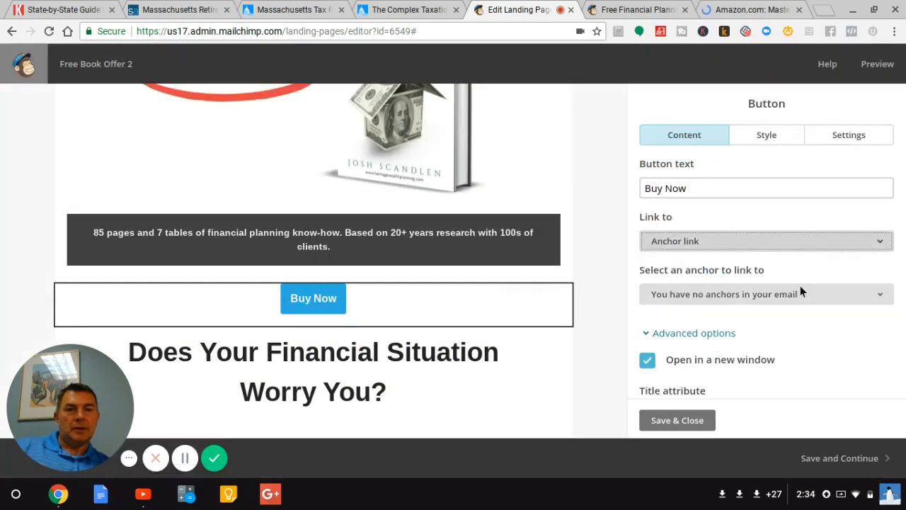
left_click(879, 244)
left_click(850, 268)
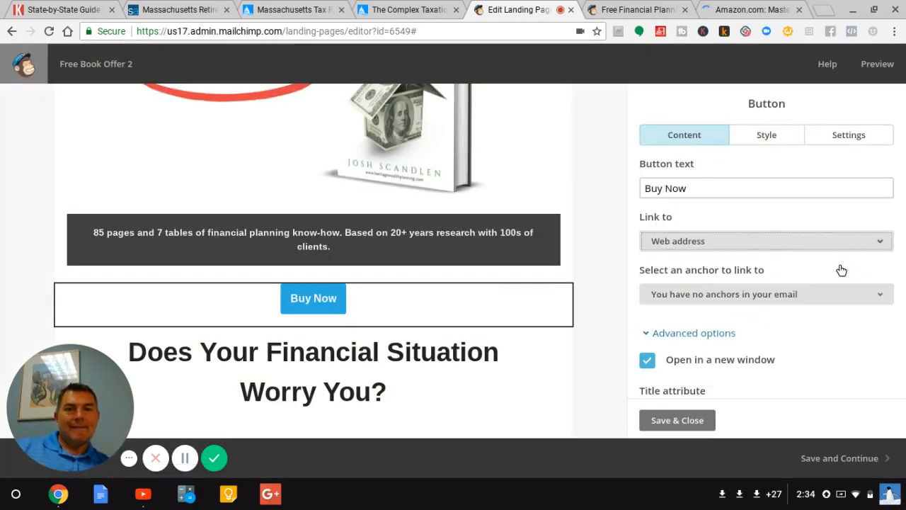
Review the Buy Now button's style options and its alignment and width settings without changing them
left_click(770, 138)
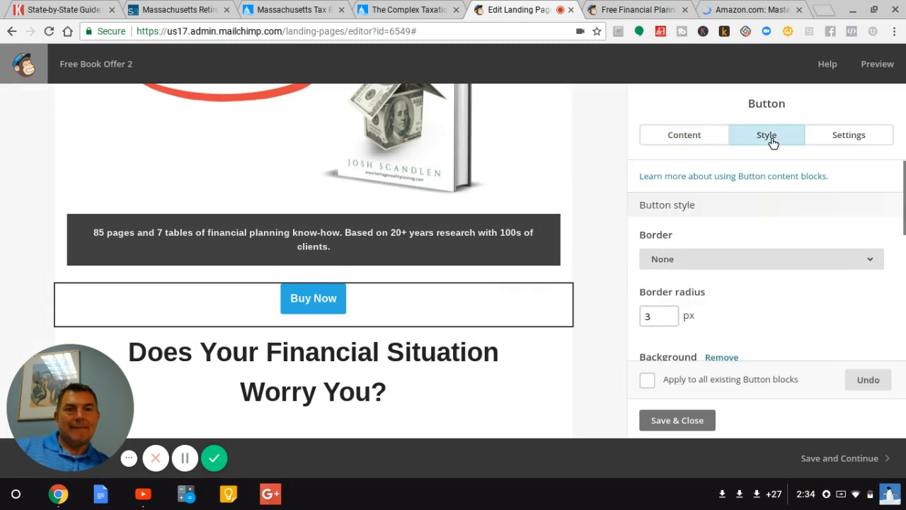
scroll(778, 179, "down", 4)
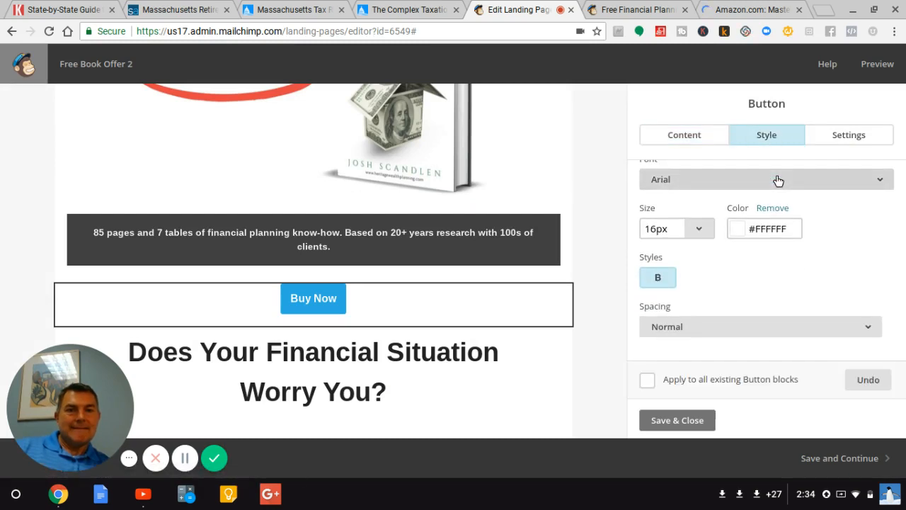
scroll(777, 180, "up", 4)
left_click(838, 136)
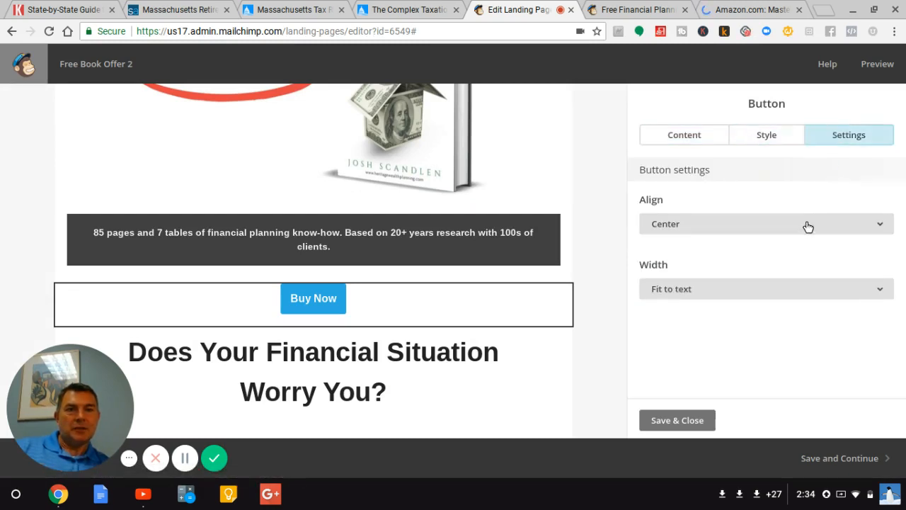
left_click(766, 228)
left_click(794, 353)
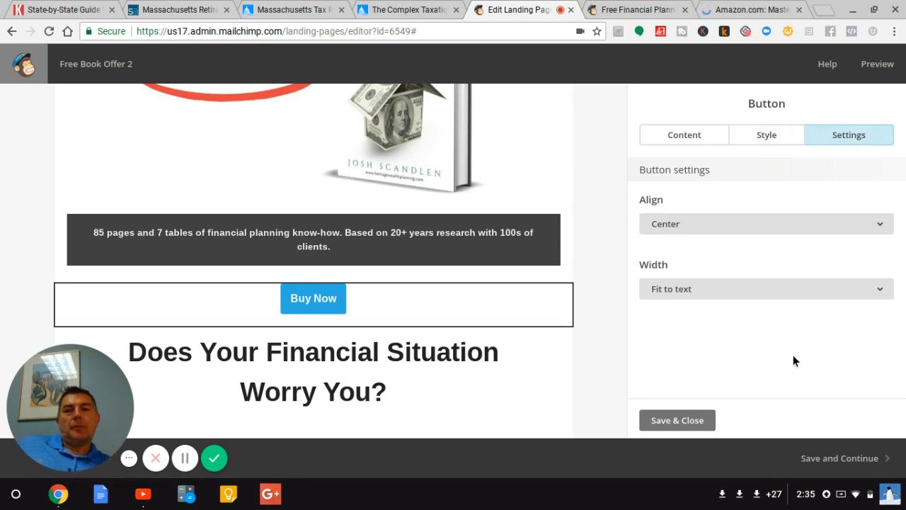
Delete the Buy Now button block from the landing page and confirm the deletion
mouse_move(443, 317)
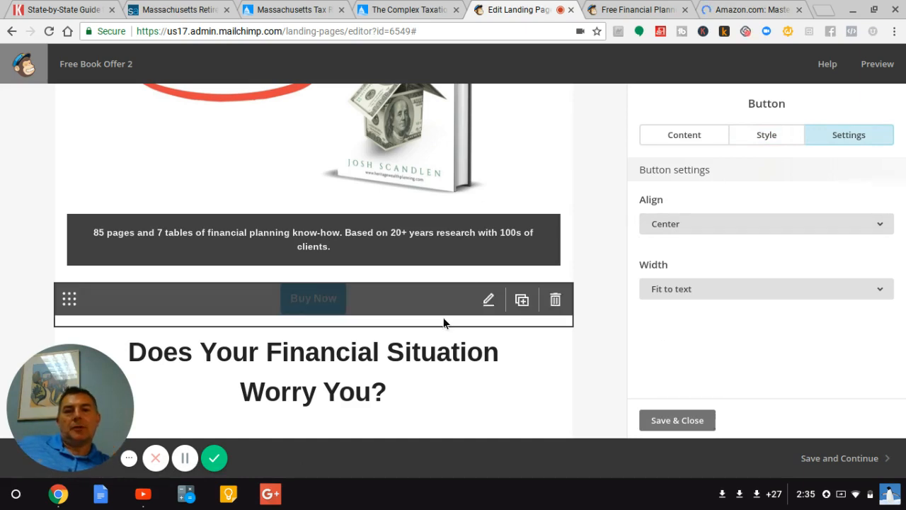
left_click(555, 300)
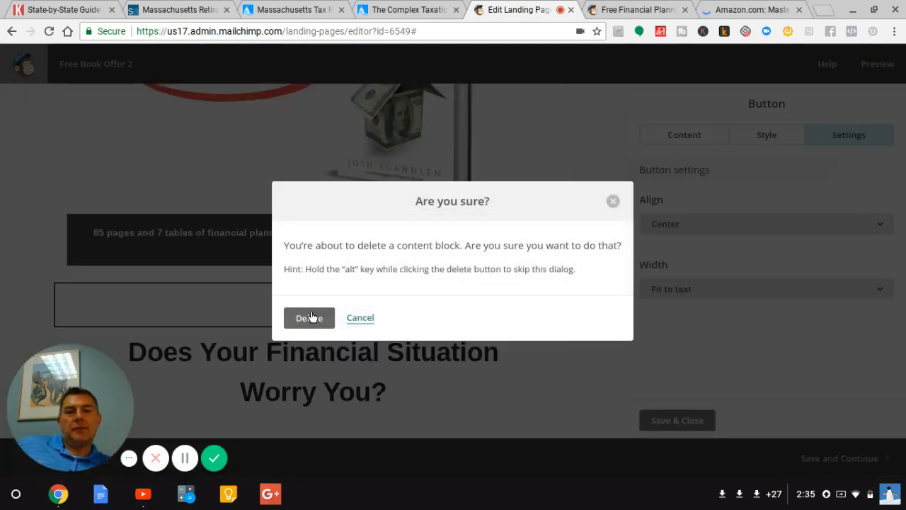
left_click(312, 316)
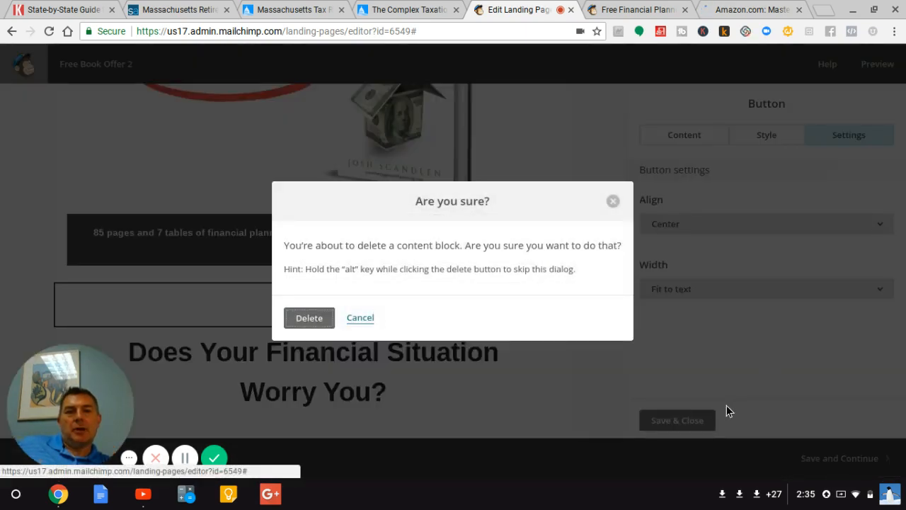
Look over the landing page draft from the book image to the signup form, and the available content block types
scroll(2, 232, "down", 15)
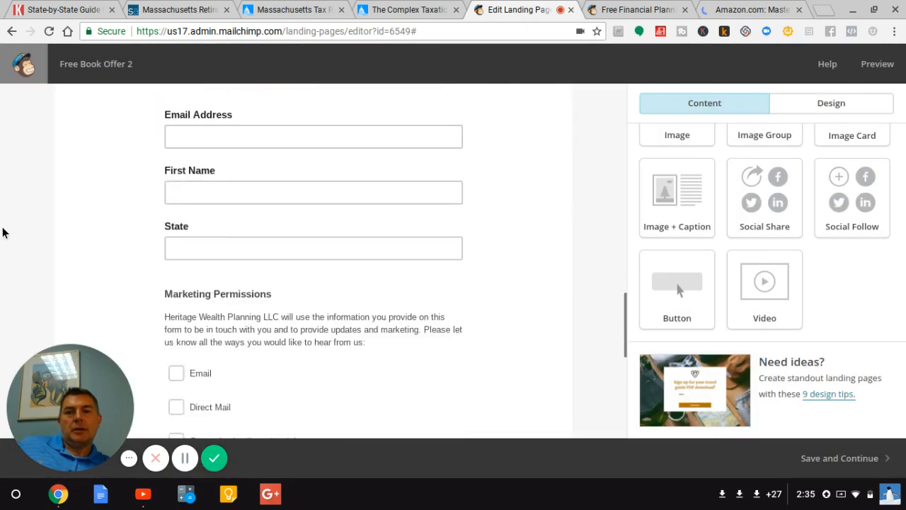
scroll(2, 232, "up", 10)
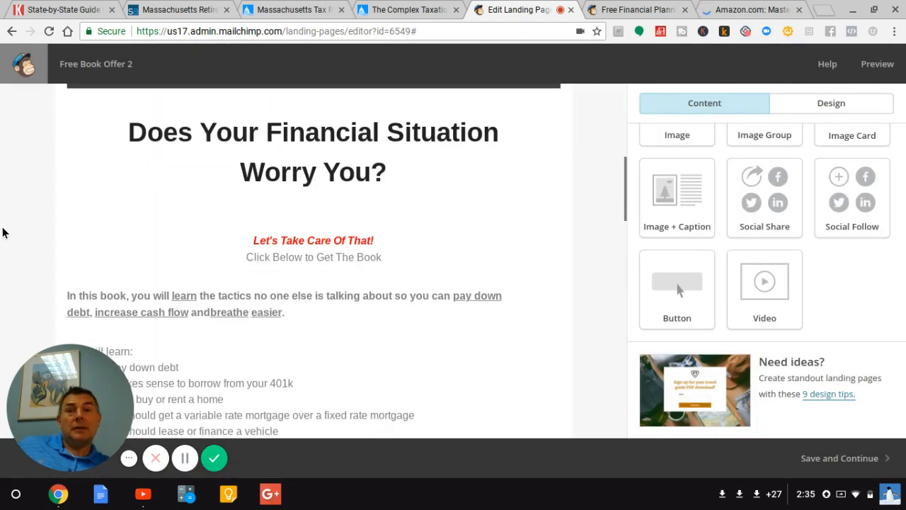
scroll(2, 232, "down", 10)
scroll(2, 232, "up", 10)
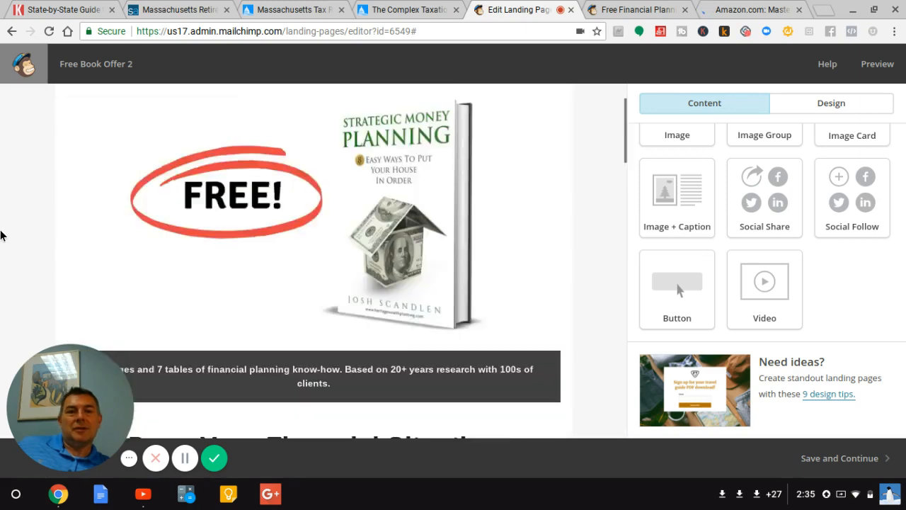
scroll(2, 232, "down", 2)
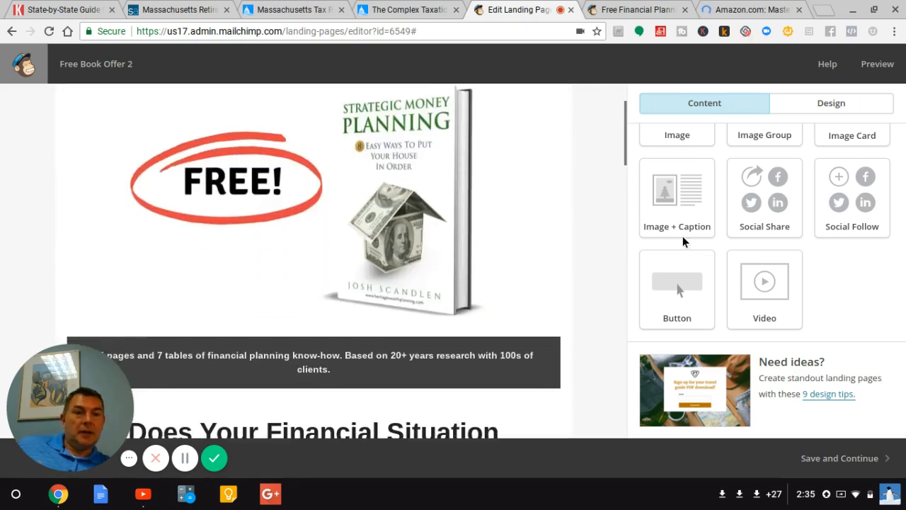
scroll(856, 282, "up", 2)
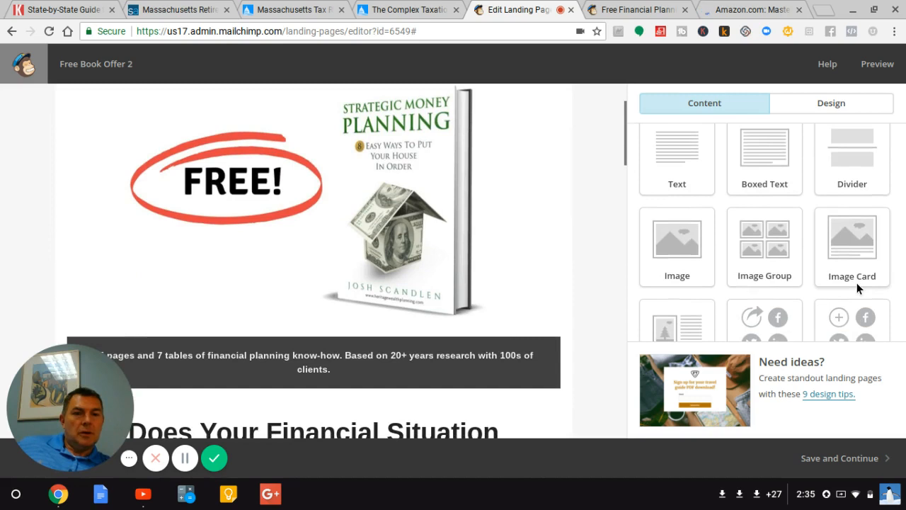
scroll(856, 283, "up", 1)
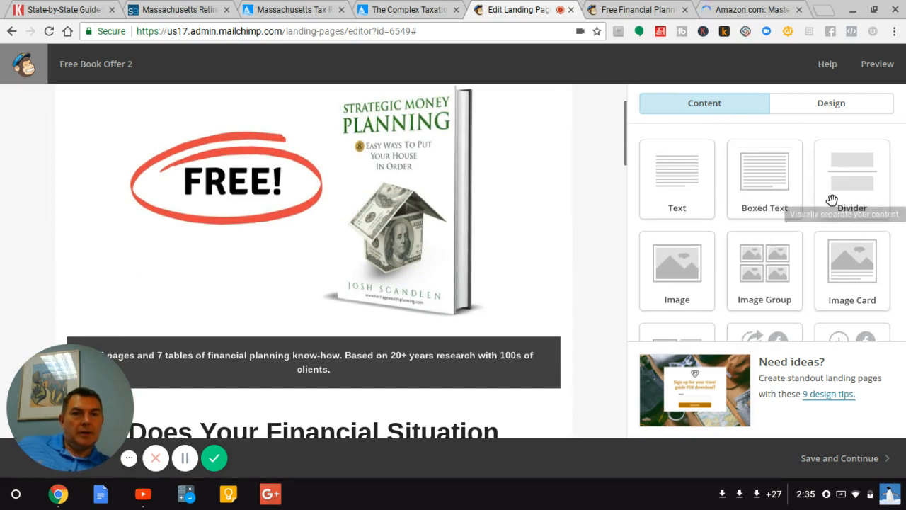
scroll(768, 203, "down", 3)
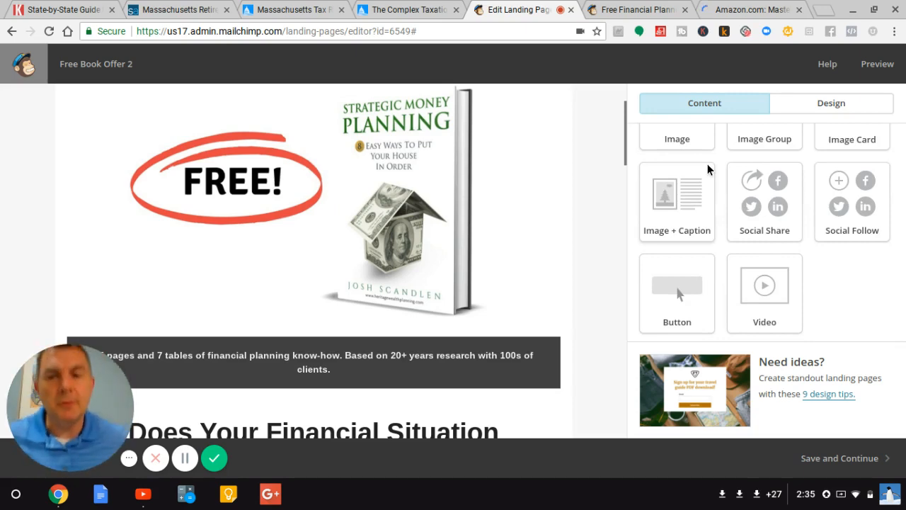
Switch to the published free book landing page, dismiss the video's suggestions overlay and rewind the video to the start
left_click(641, 9)
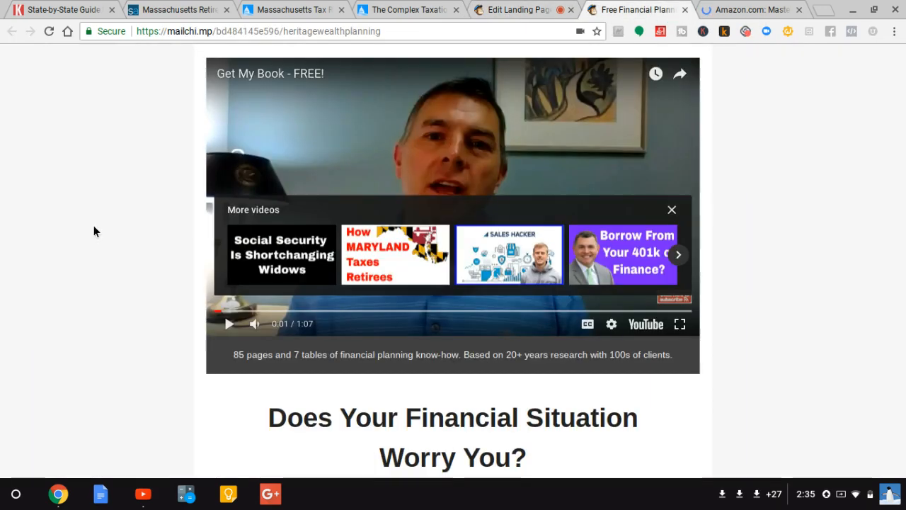
scroll(581, 225, "up", 1)
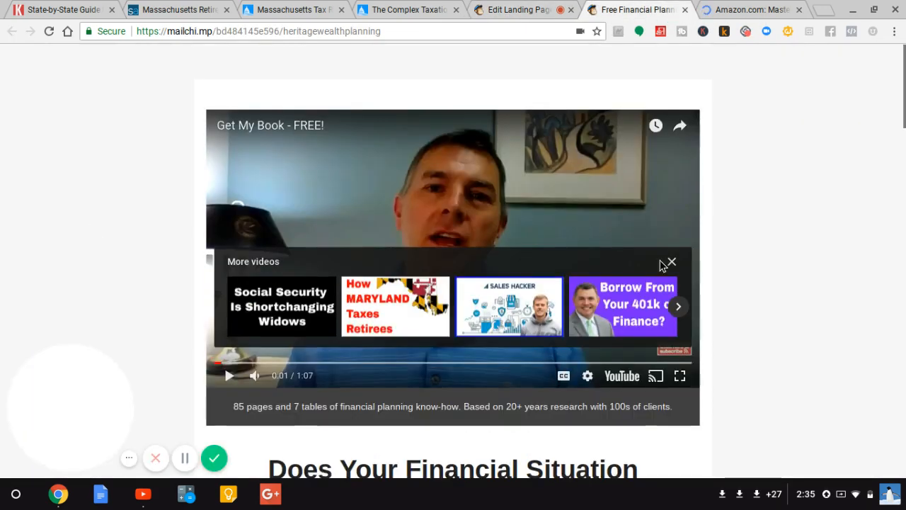
left_click(671, 261)
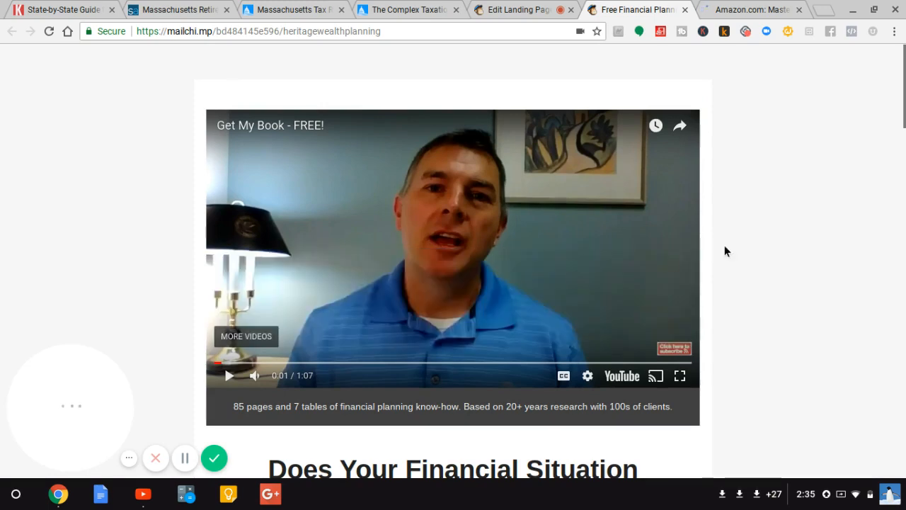
left_click(212, 363)
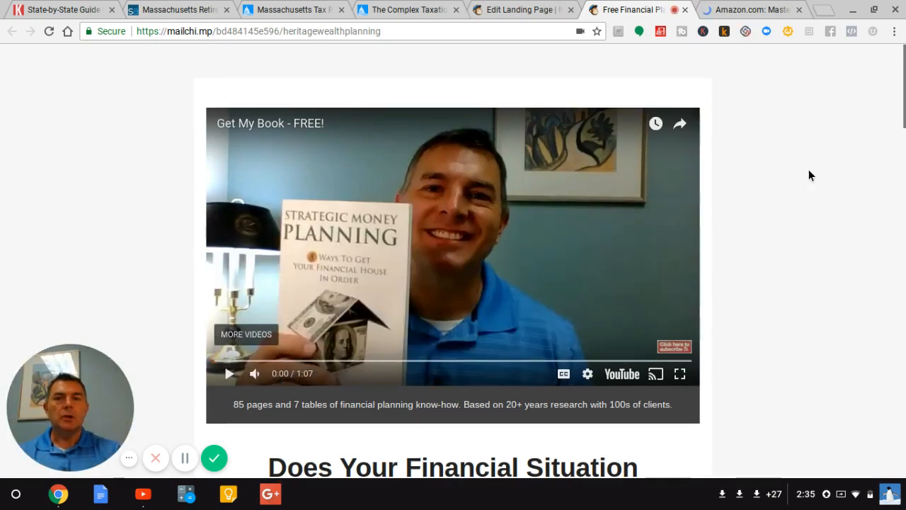
Review the published landing page from the video through the learning points and testimonials to the signup form and marketing permissions
scroll(808, 176, "down", 7)
scroll(810, 175, "down", 1)
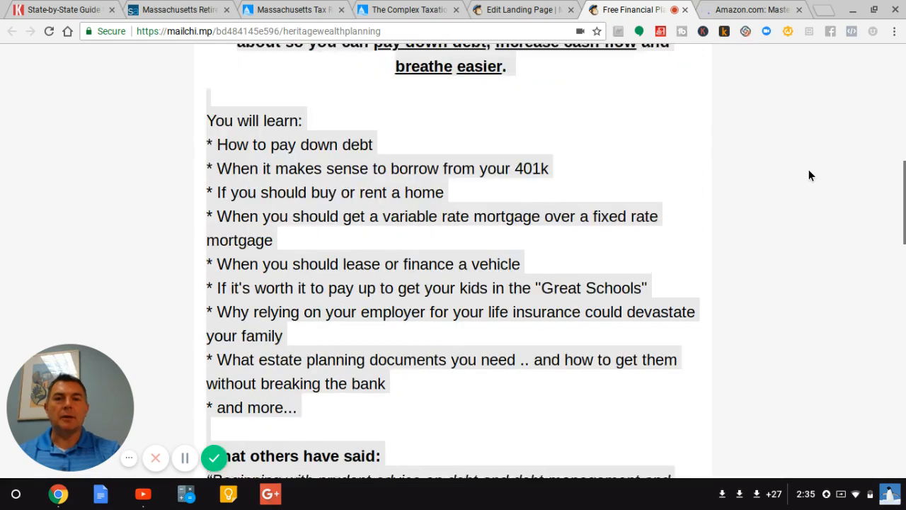
left_click(603, 188)
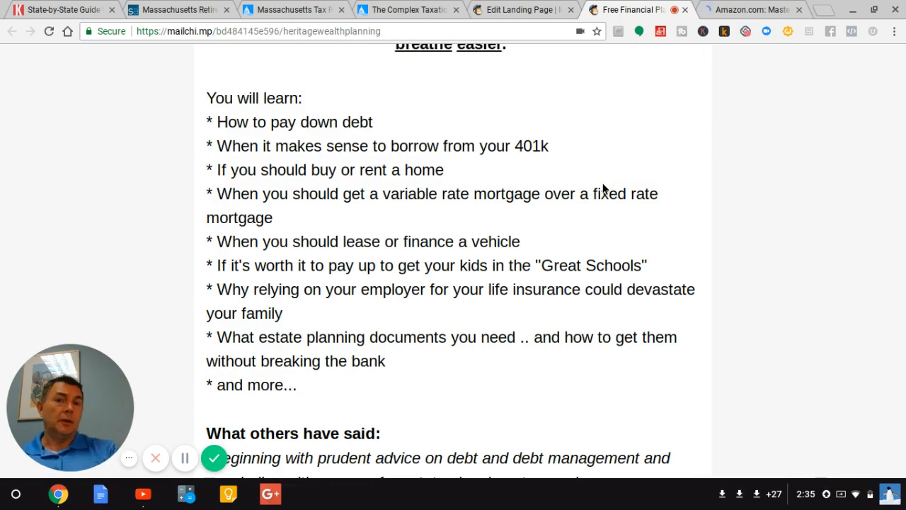
scroll(811, 179, "up", 8)
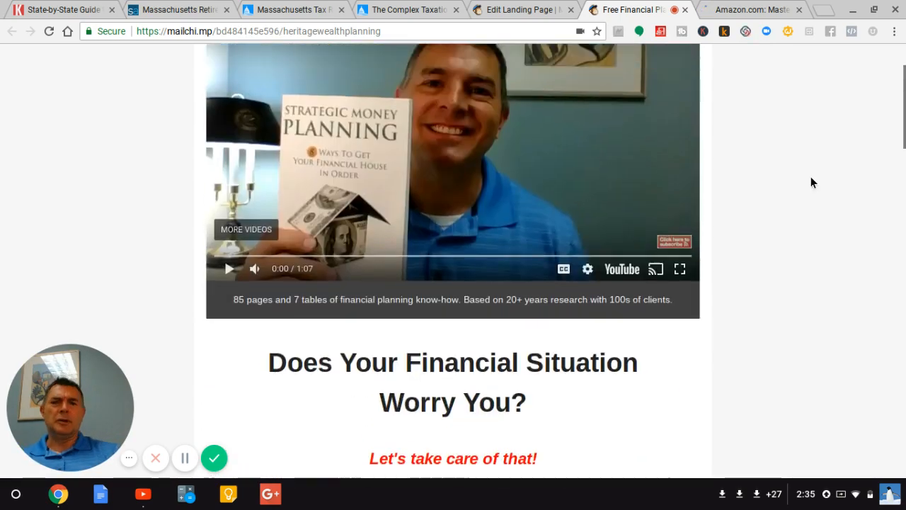
scroll(811, 179, "down", 9)
scroll(812, 183, "down", 10)
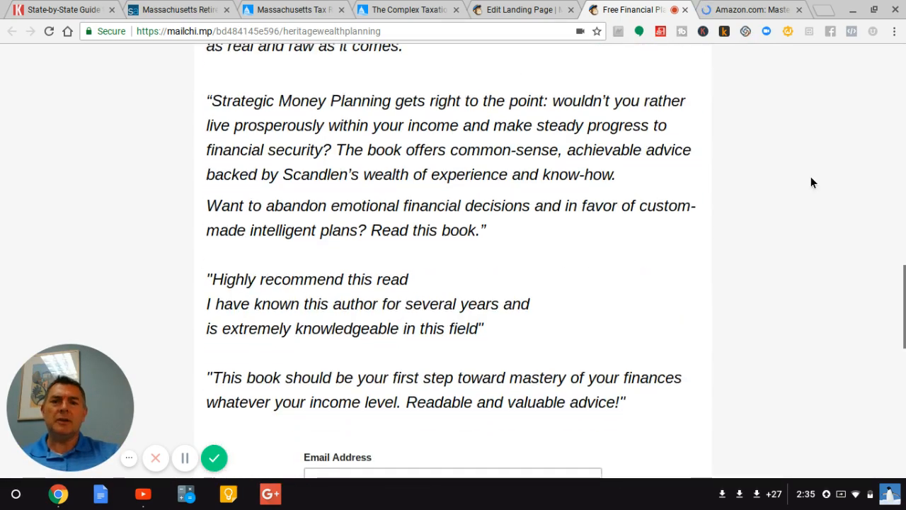
scroll(812, 182, "up", 15)
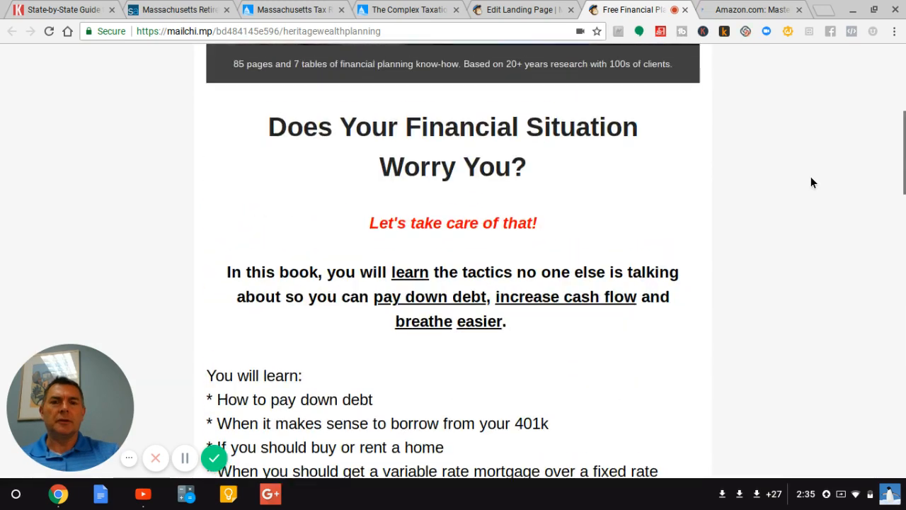
scroll(812, 183, "down", 14)
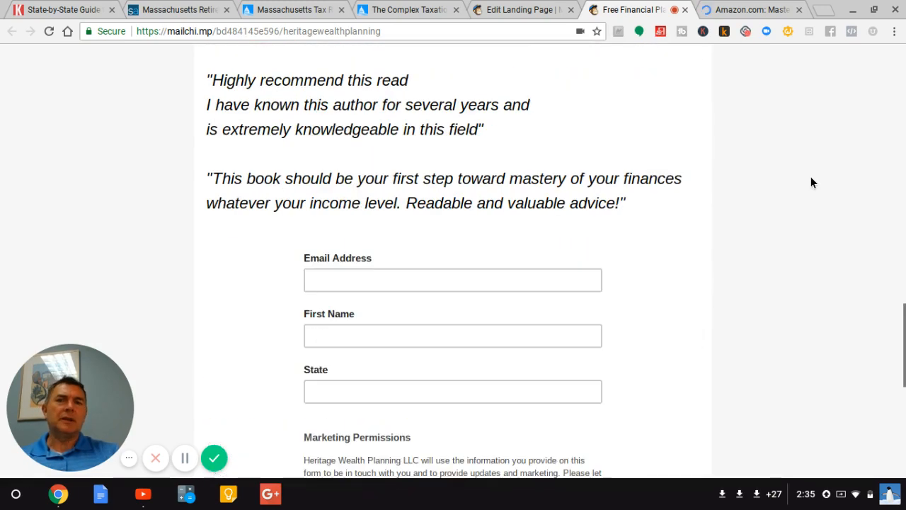
scroll(811, 178, "down", 6)
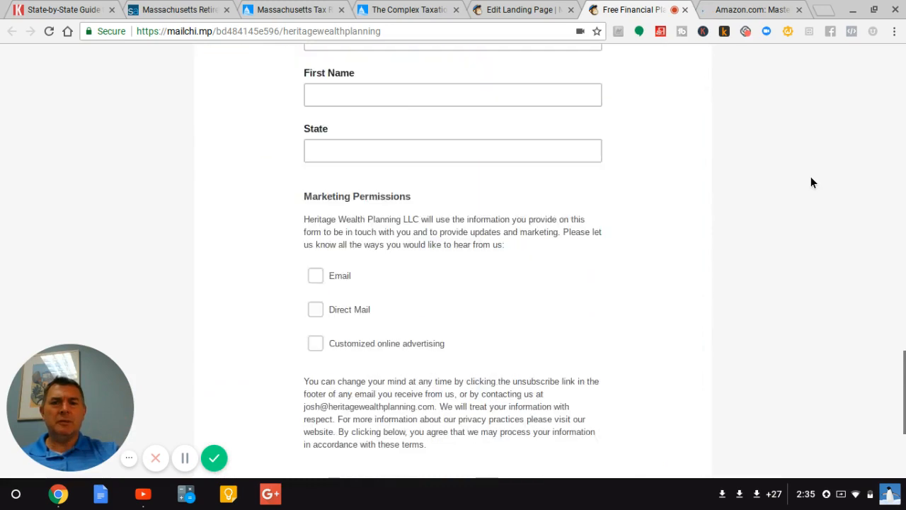
Recheck the top of the published landing page, from the video to the headline and introductory text
scroll(811, 182, "up", 20)
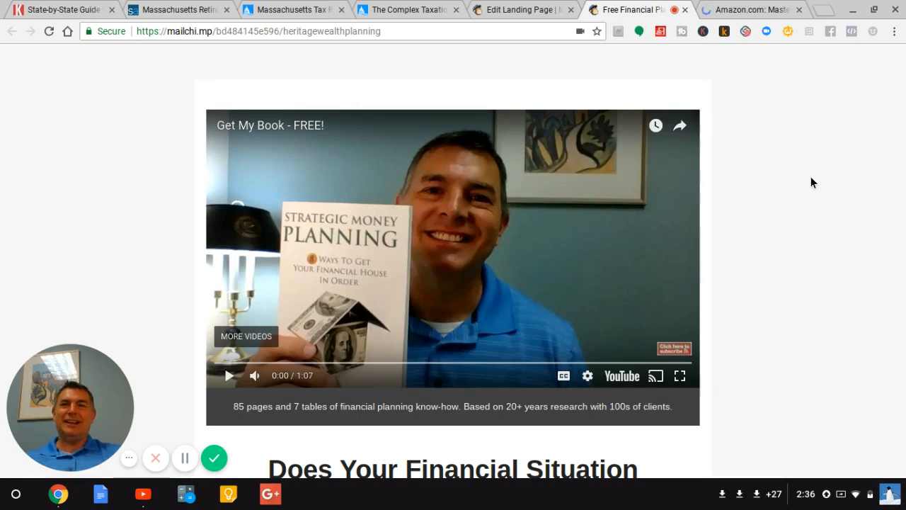
scroll(811, 182, "down", 1)
scroll(811, 183, "down", 2)
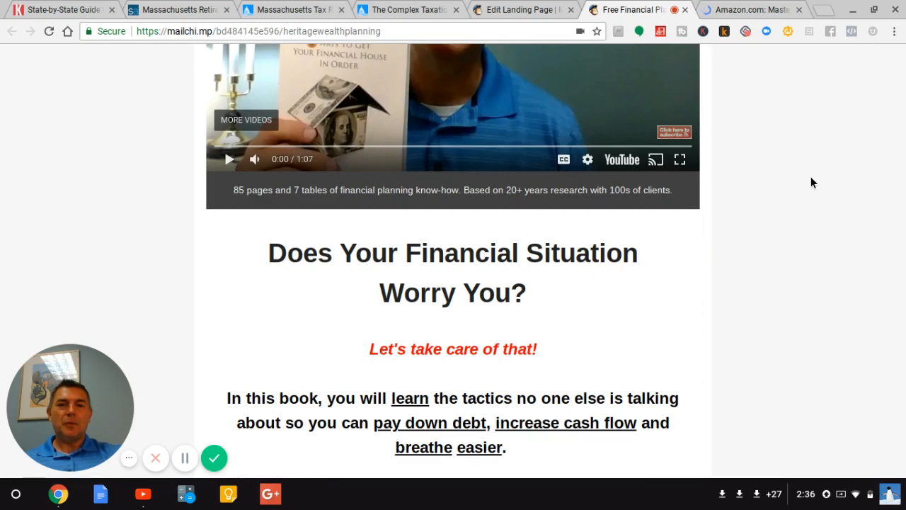
scroll(811, 182, "down", 3)
scroll(792, 156, "up", 7)
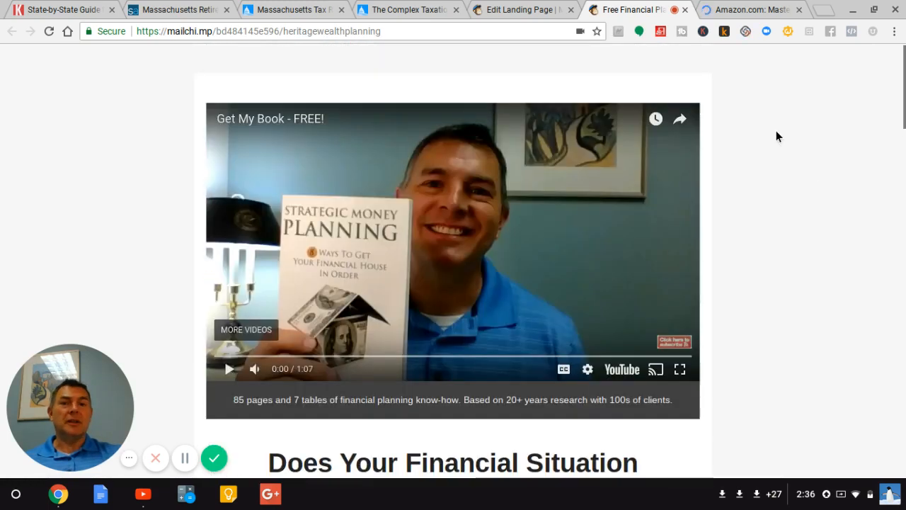
Switch to the Free Book Offer 2 draft and insert the photo of the columned building with flags as the page background image
left_click(505, 10)
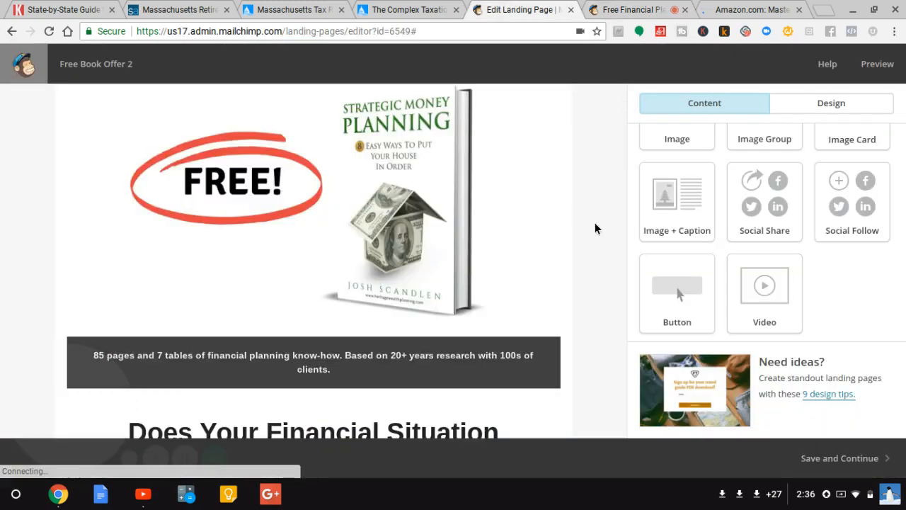
scroll(612, 212, "up", 2)
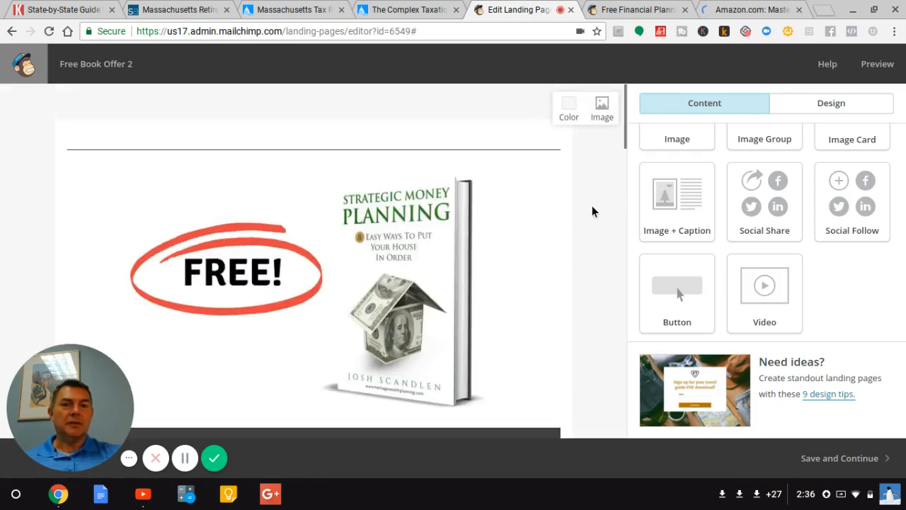
scroll(593, 208, "down", 1)
scroll(593, 208, "up", 1)
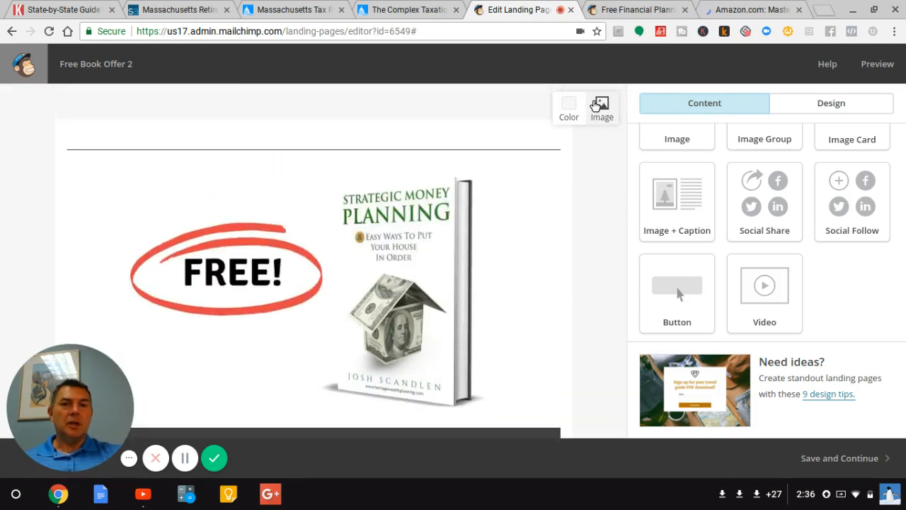
left_click(598, 106)
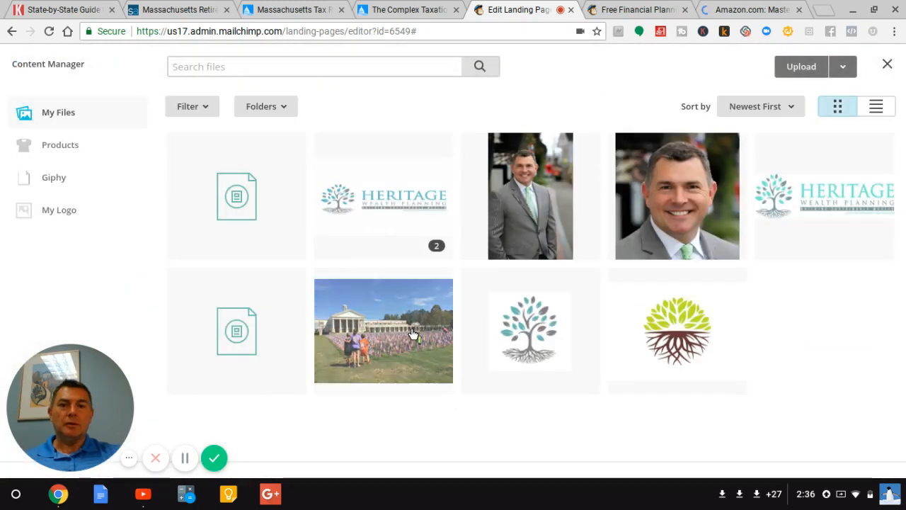
left_click(376, 328)
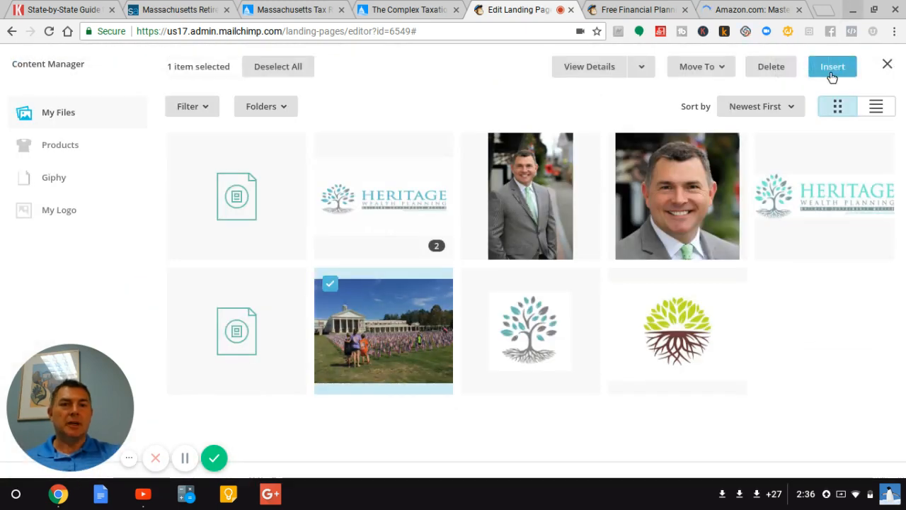
left_click(821, 69)
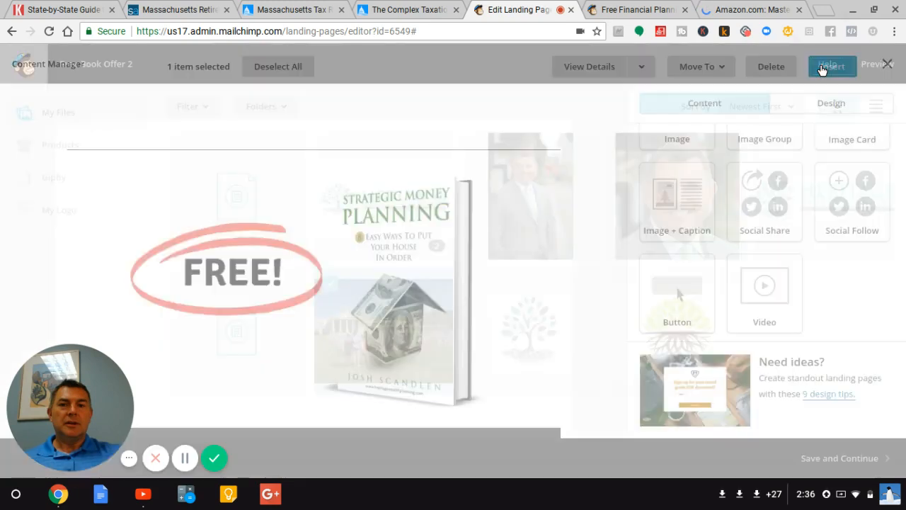
Examine how the background photo frames the draft from the book image to the Send Me My Book! button
scroll(614, 295, "down", 10)
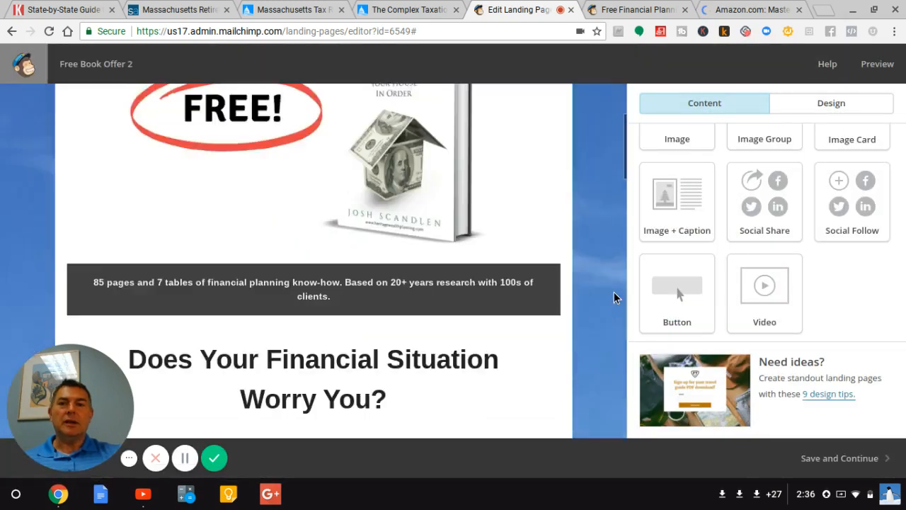
scroll(614, 297, "down", 12)
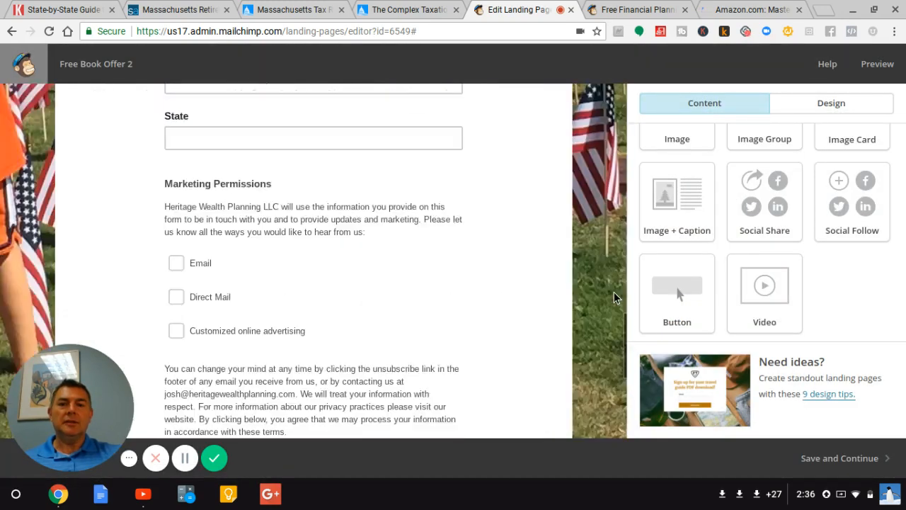
scroll(614, 297, "up", 20)
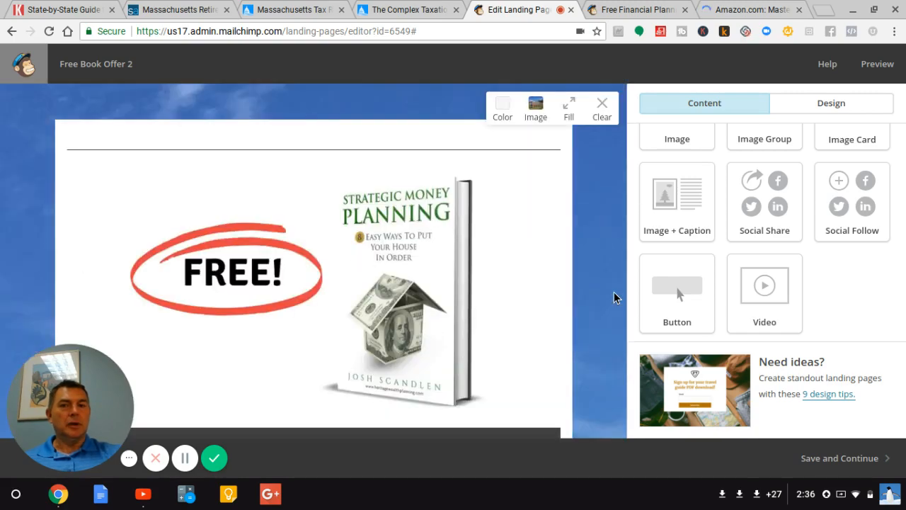
scroll(614, 297, "down", 10)
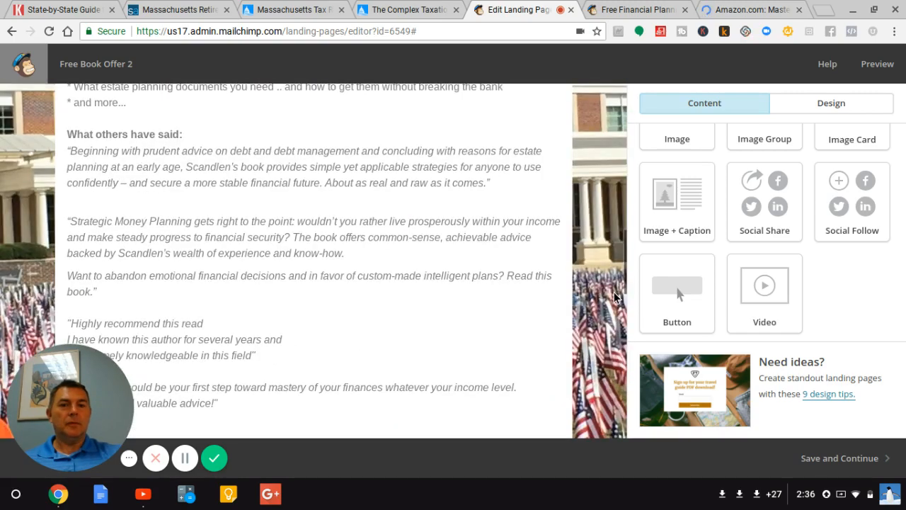
scroll(615, 298, "down", 10)
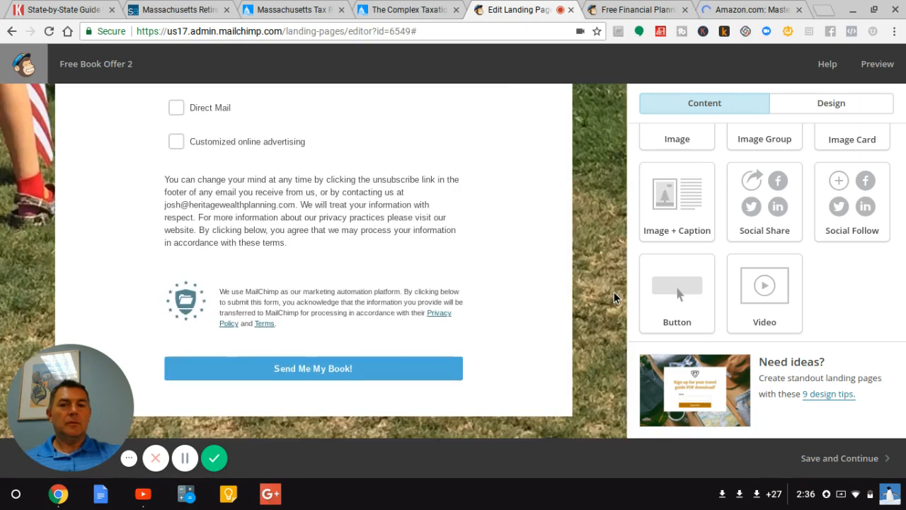
scroll(614, 298, "up", 20)
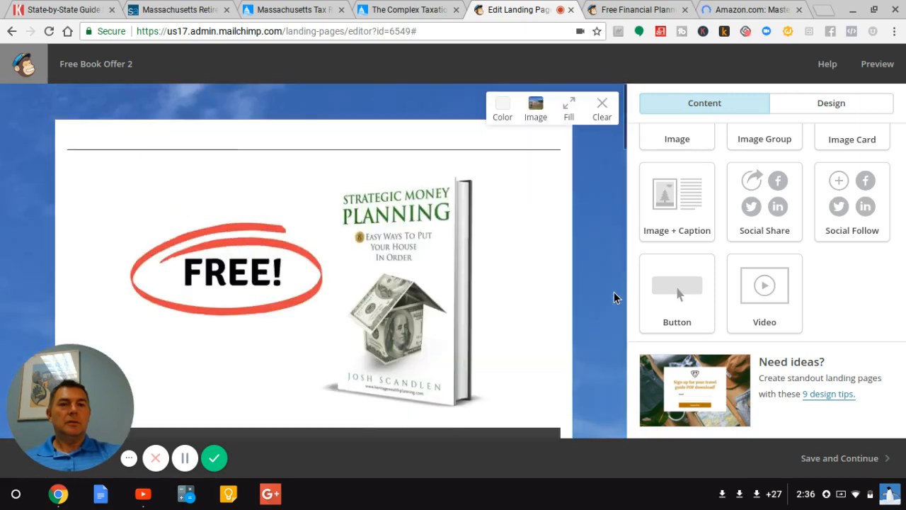
Preview the landing page in desktop view and examine the background photo around the video, text sections and signup form
left_click(878, 65)
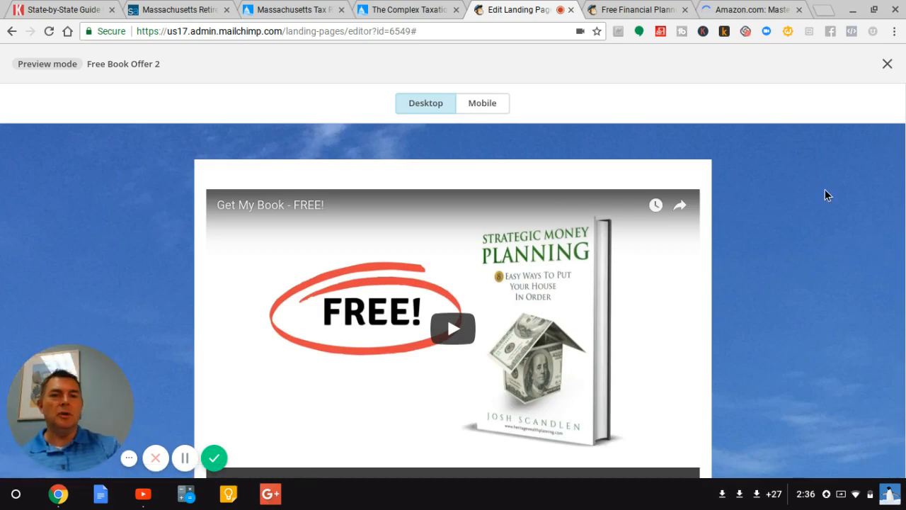
scroll(825, 189, "down", 10)
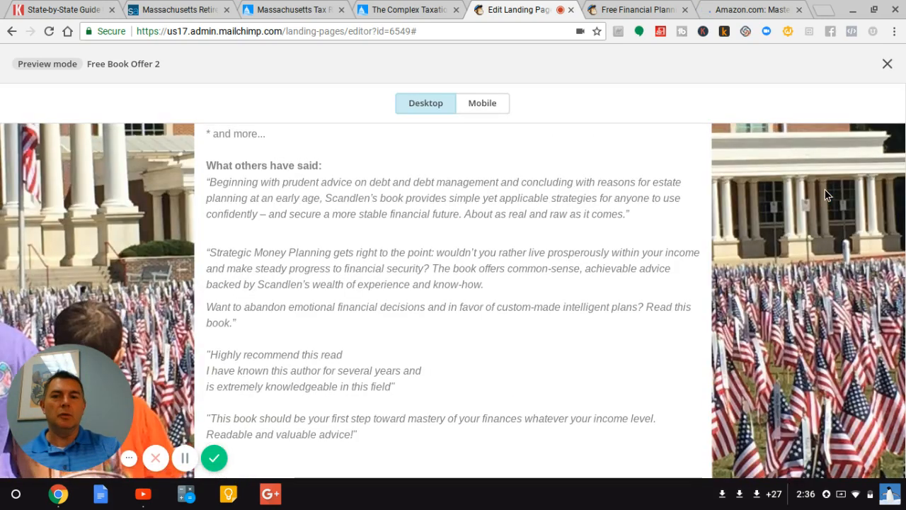
scroll(824, 189, "down", 8)
scroll(825, 189, "up", 4)
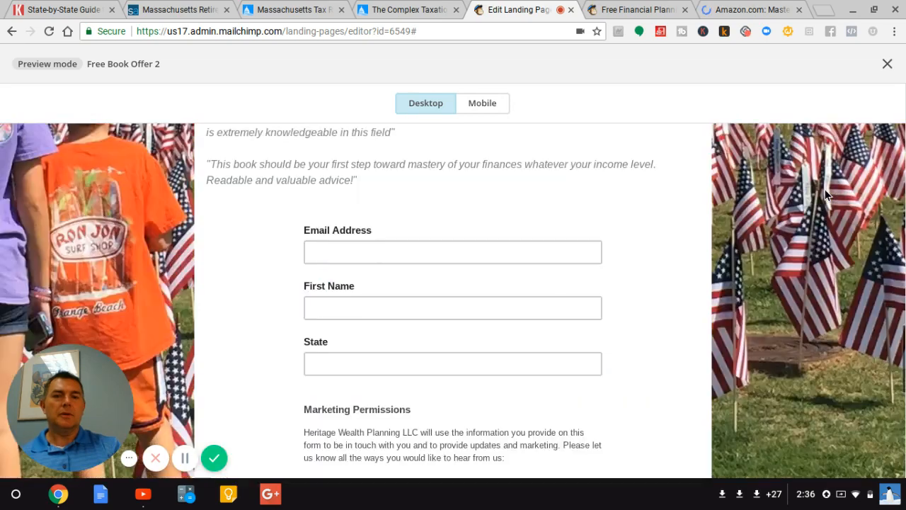
scroll(825, 189, "up", 10)
scroll(825, 190, "down", 4)
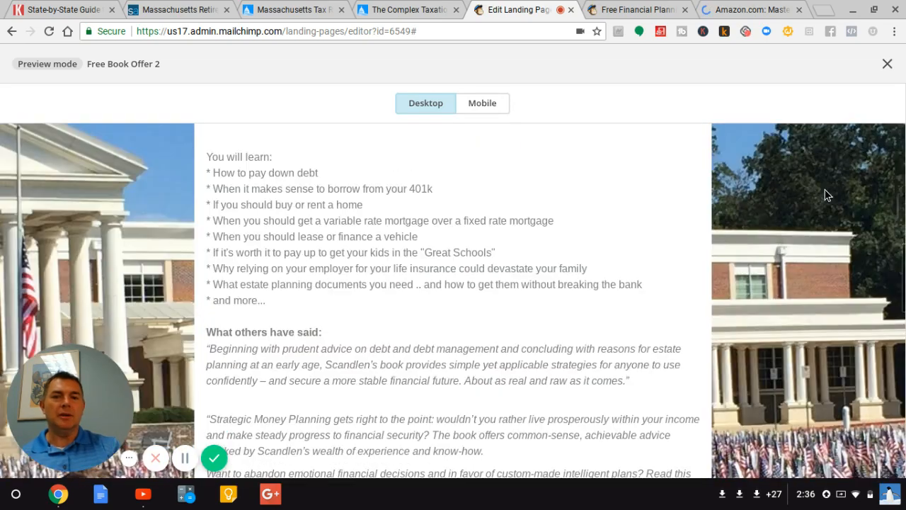
scroll(825, 189, "down", 3)
scroll(825, 189, "up", 8)
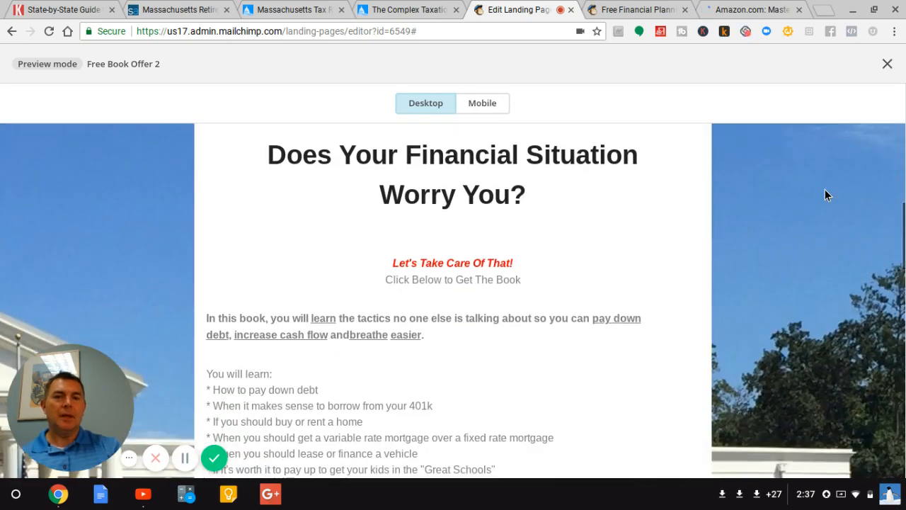
scroll(583, 316, "down", 3)
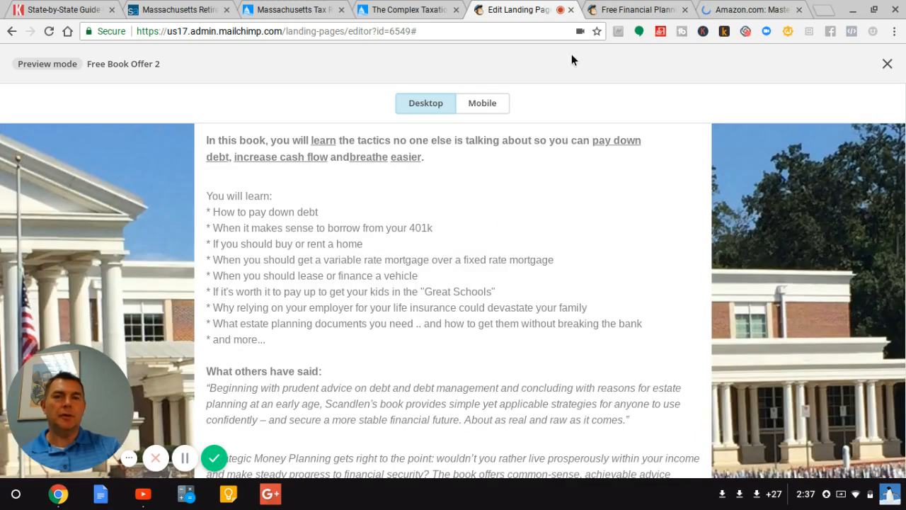
scroll(588, 166, "up", 8)
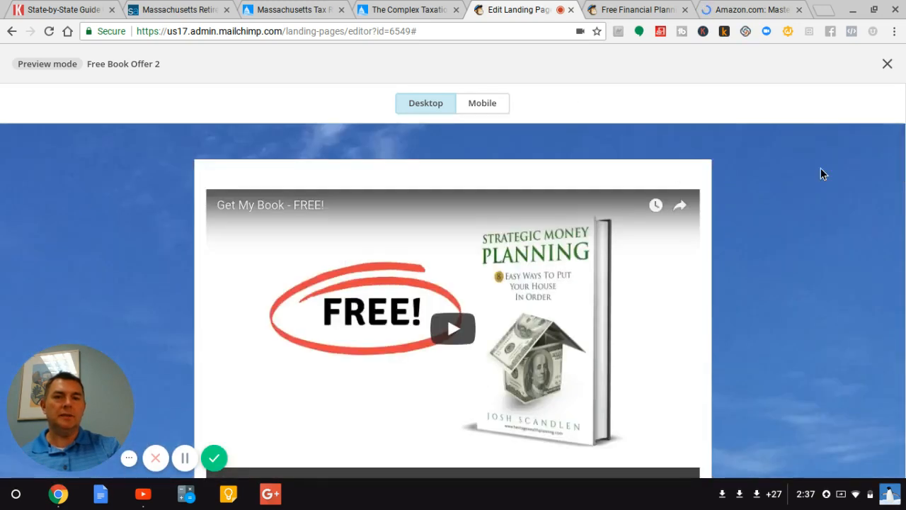
scroll(820, 168, "down", 3)
scroll(820, 173, "up", 5)
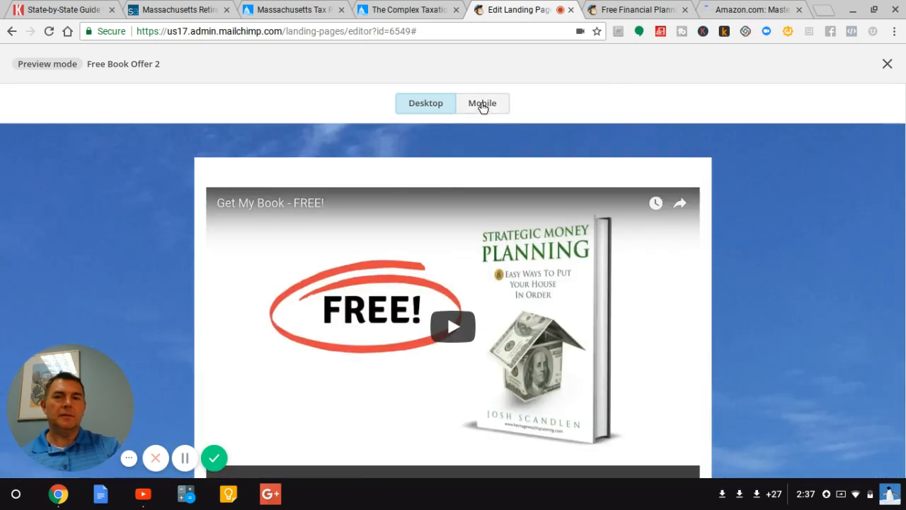
Switch the preview to the mobile view and review the page from the video to the Send Me My Book! button
left_click(482, 106)
scroll(450, 260, "down", 10)
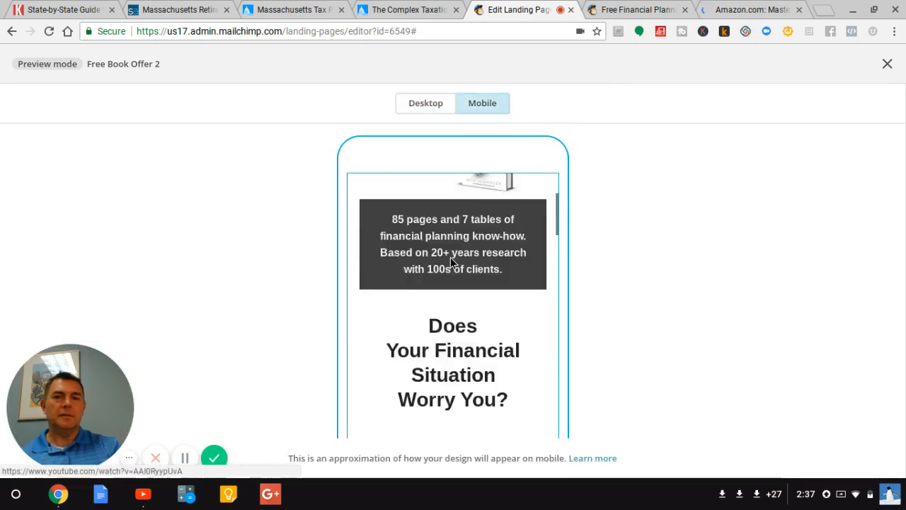
scroll(450, 262, "down", 10)
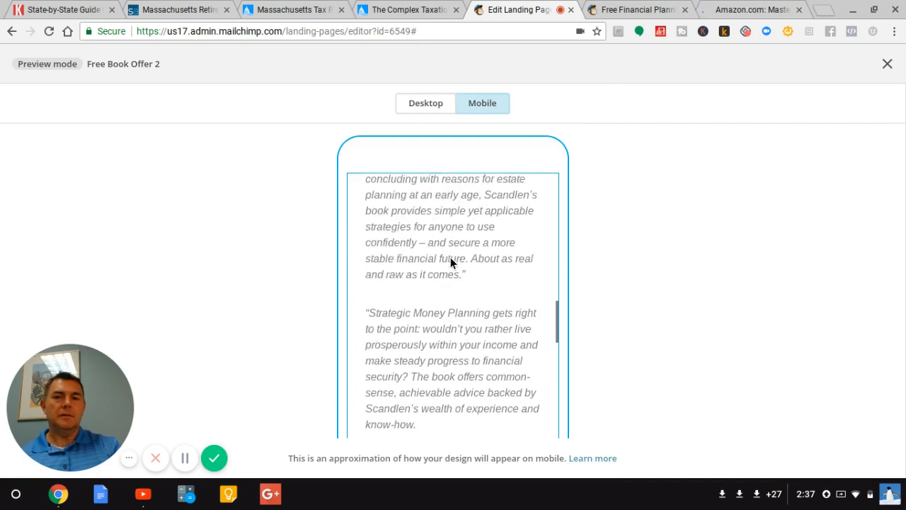
scroll(451, 262, "down", 2)
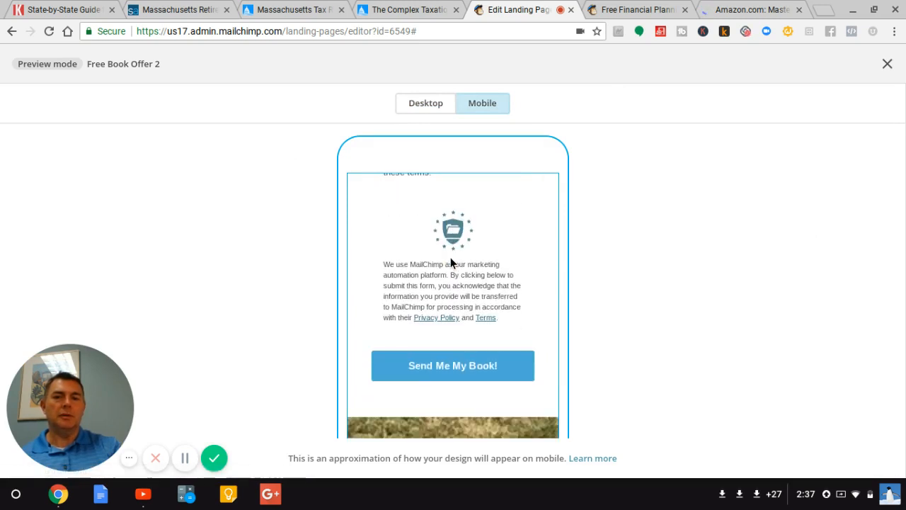
scroll(450, 262, "up", 20)
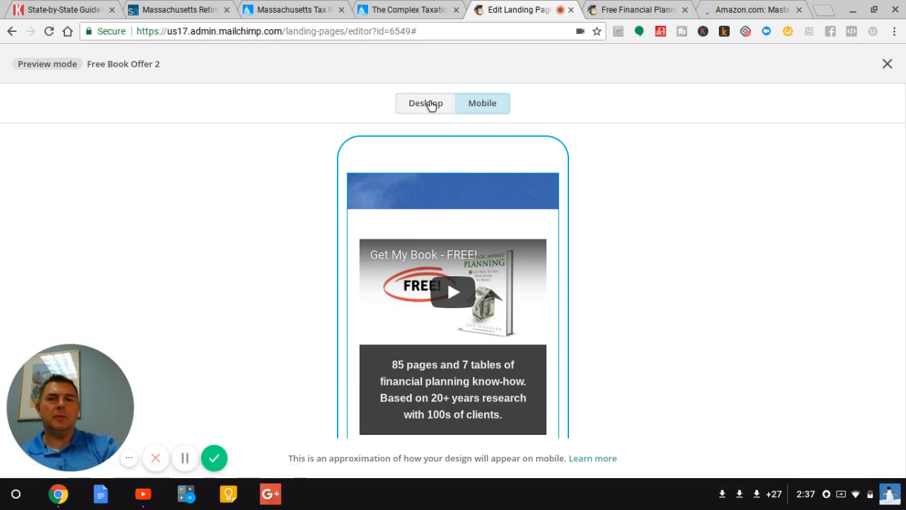
Return the preview to the desktop view, review the page down to the signup form, and close the preview
left_click(428, 103)
scroll(892, 276, "down", 10)
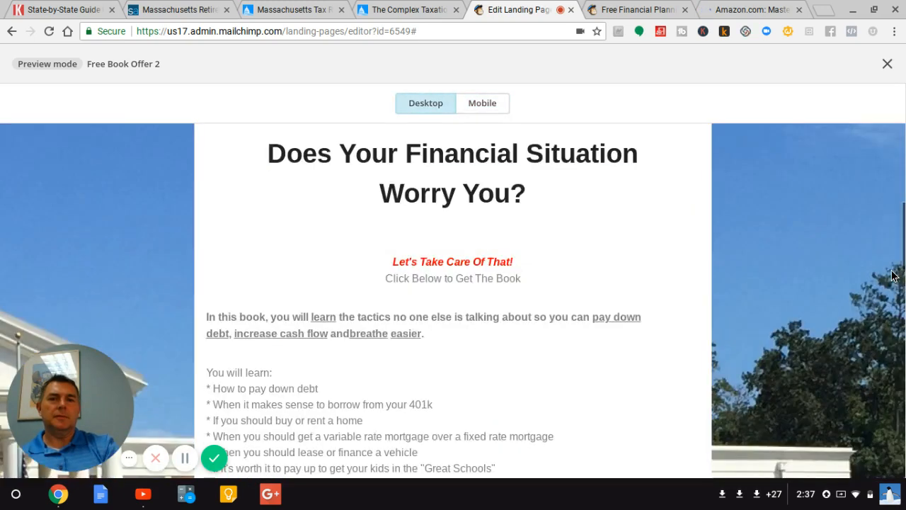
scroll(891, 276, "up", 1)
scroll(892, 276, "down", 4)
scroll(891, 276, "down", 9)
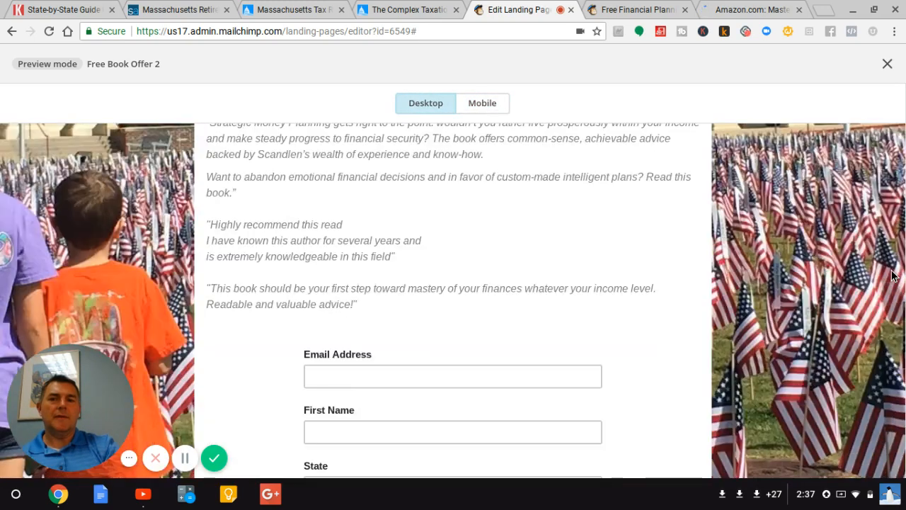
scroll(892, 276, "up", 20)
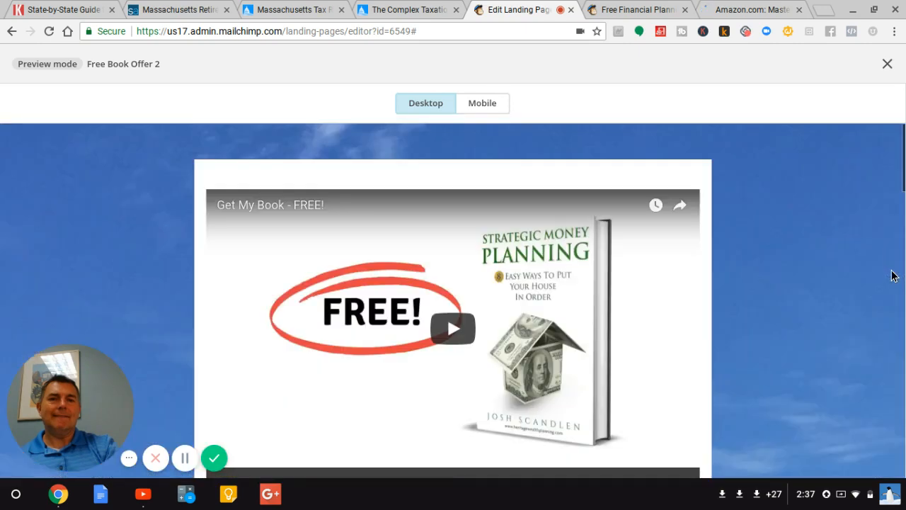
left_click(887, 64)
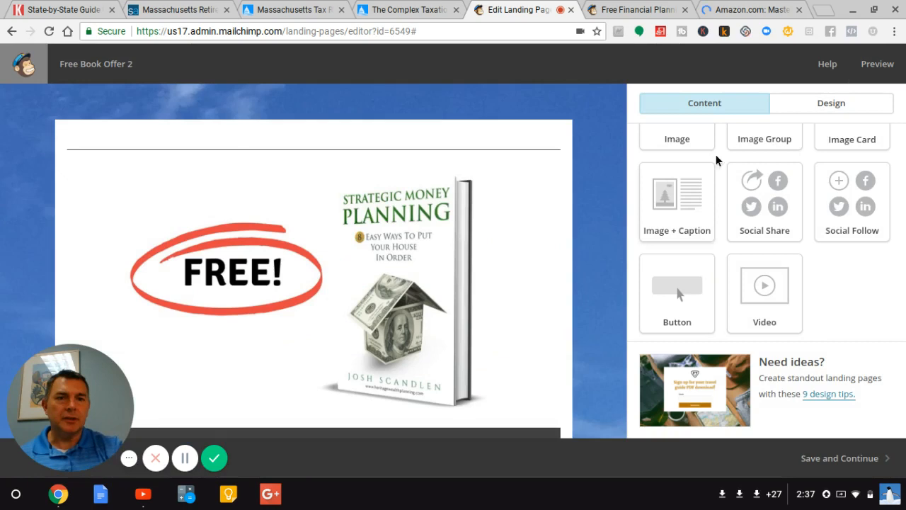
Set the page background color to bright red and show it in place of the background photo
mouse_move(598, 120)
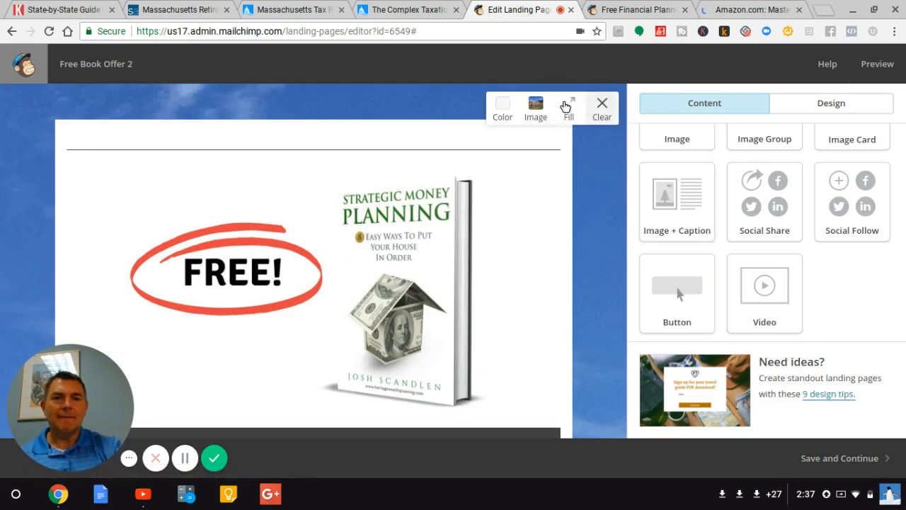
left_click(502, 107)
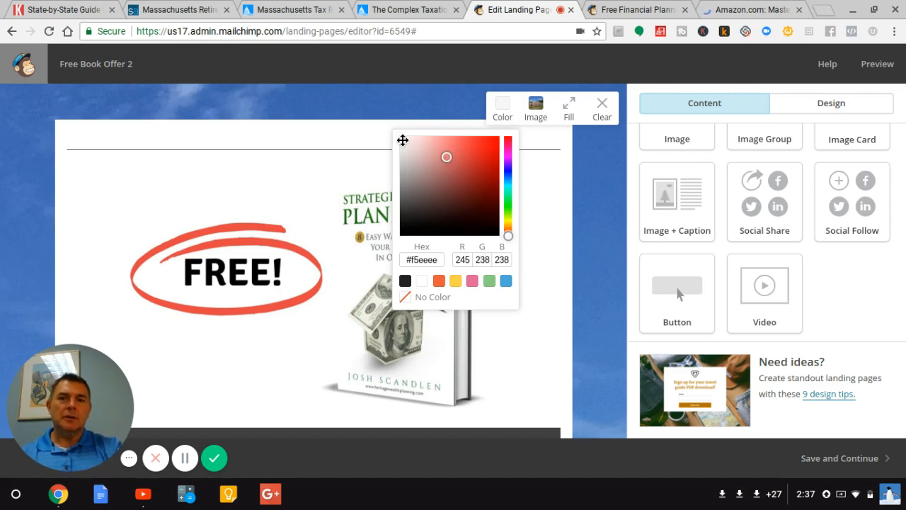
mouse_move(402, 140)
left_mouse_down()
mouse_move(494, 163)
mouse_move(503, 134)
left_mouse_up()
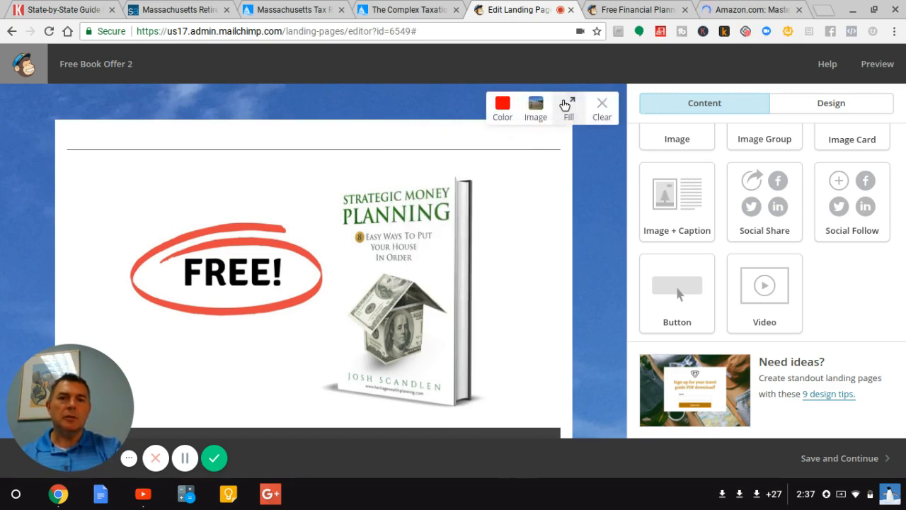
left_click(569, 107)
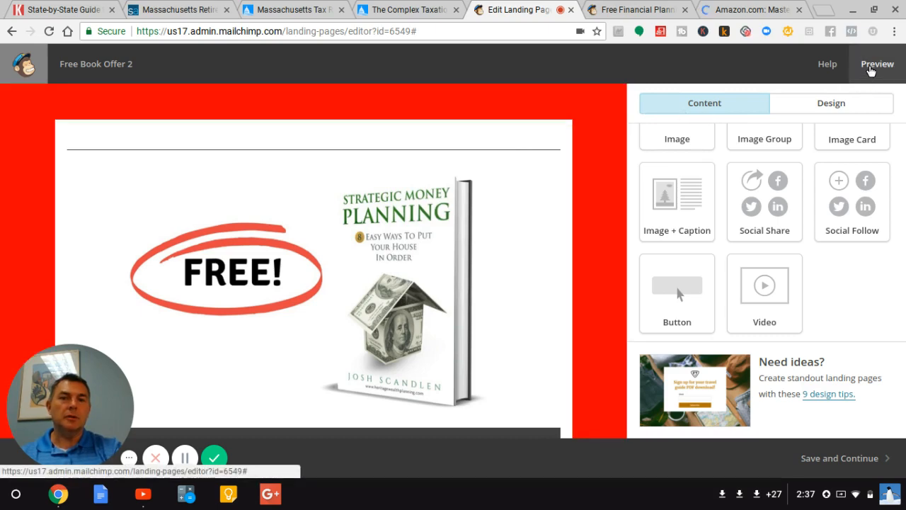
Preview the landing page in desktop view, examine how the red background looks around the content, and close the preview
left_click(872, 69)
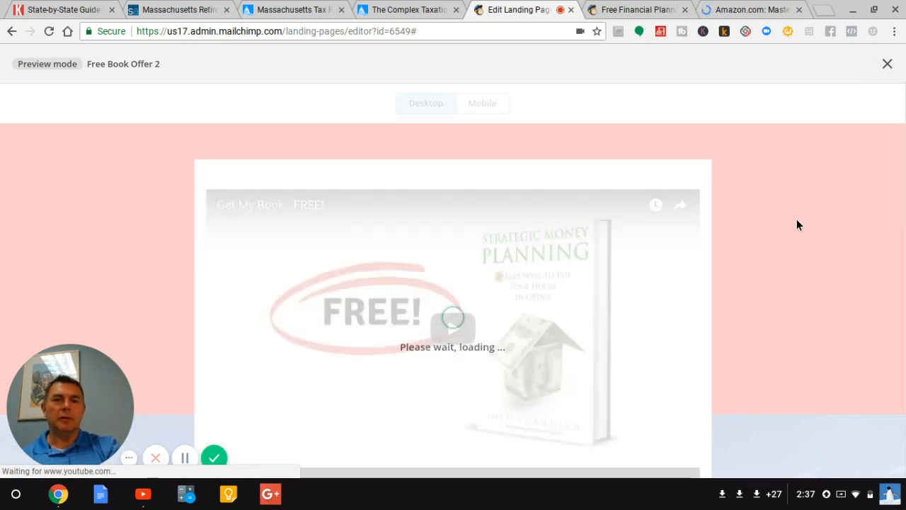
scroll(797, 220, "down", 2)
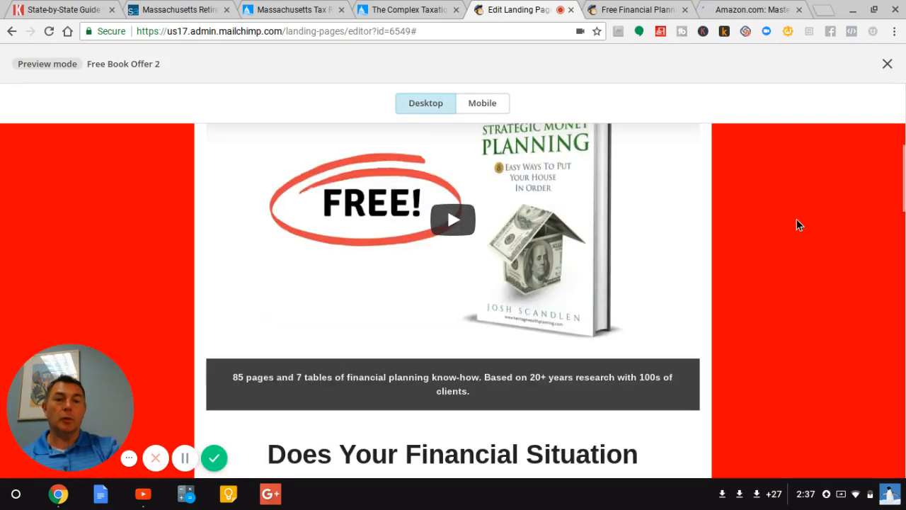
scroll(796, 224, "down", 6)
scroll(797, 225, "up", 4)
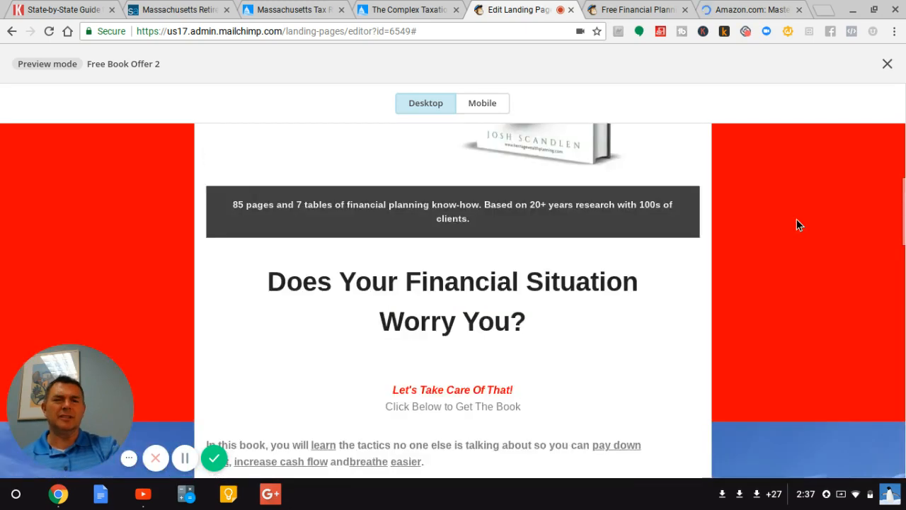
scroll(796, 218, "up", 4)
scroll(796, 219, "down", 20)
scroll(796, 219, "up", 20)
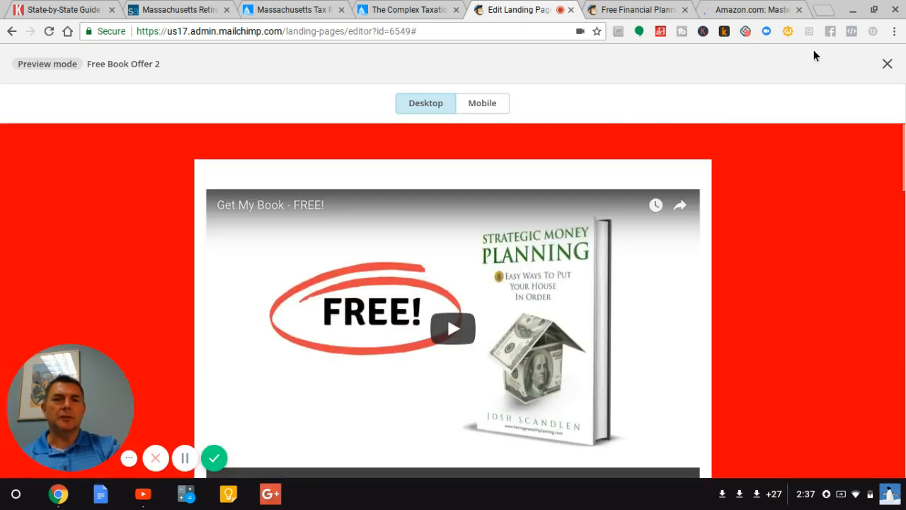
left_click(887, 64)
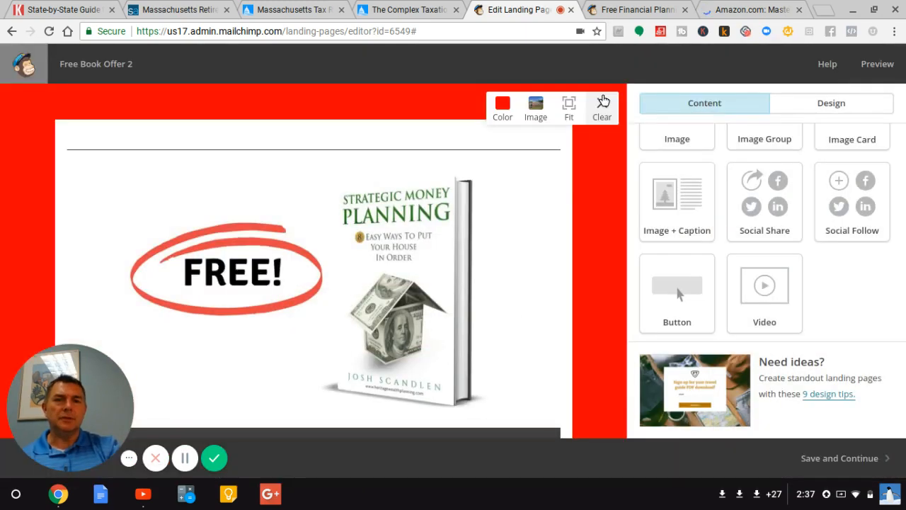
Clear the background image from the landing page
left_click(602, 103)
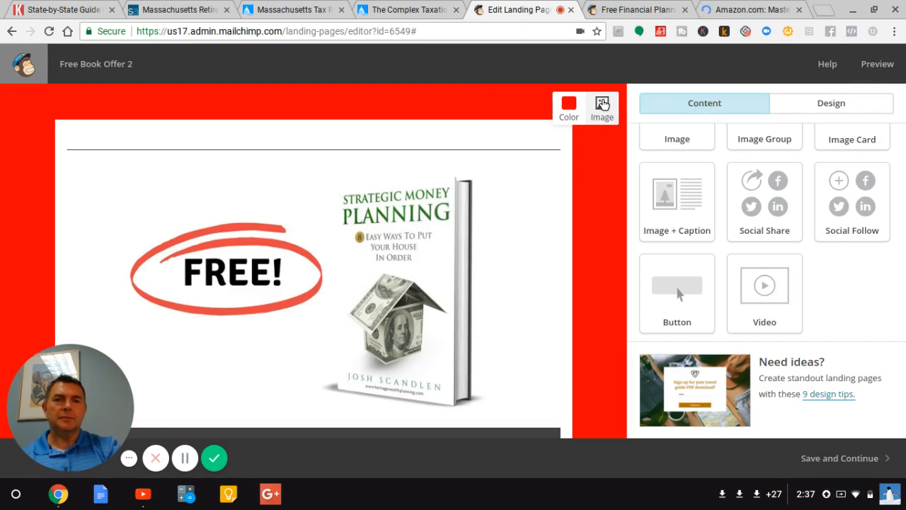
left_click(603, 104)
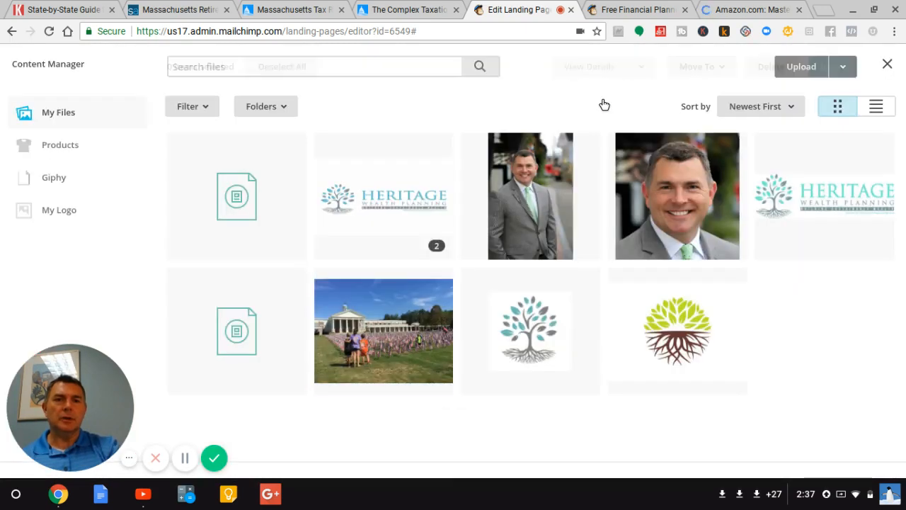
left_click(887, 67)
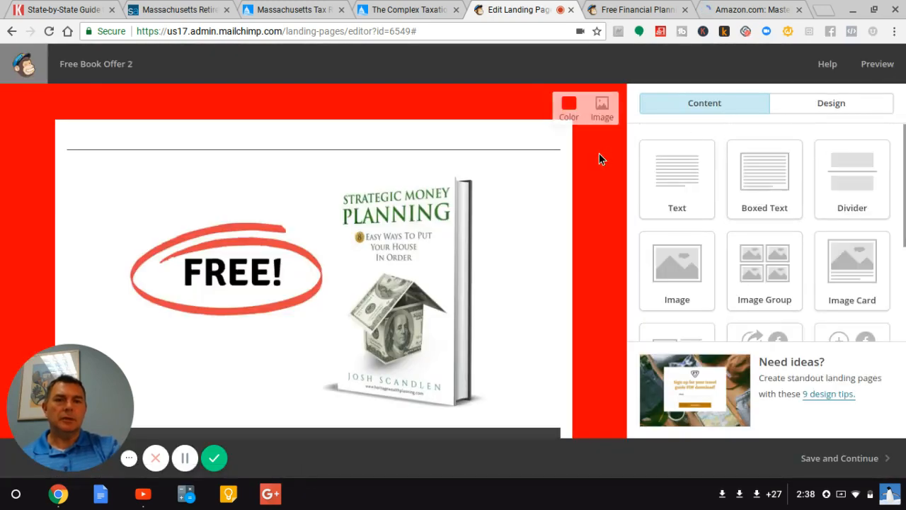
mouse_move(592, 183)
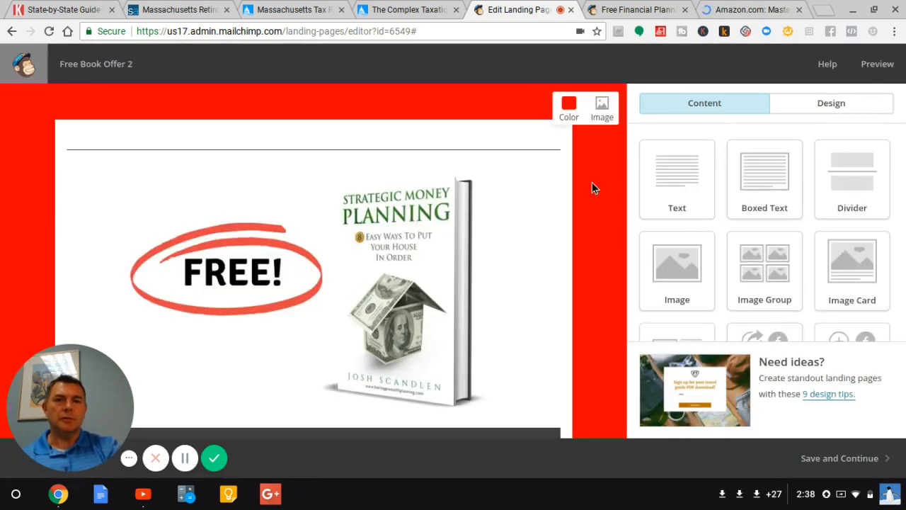
left_click(601, 107)
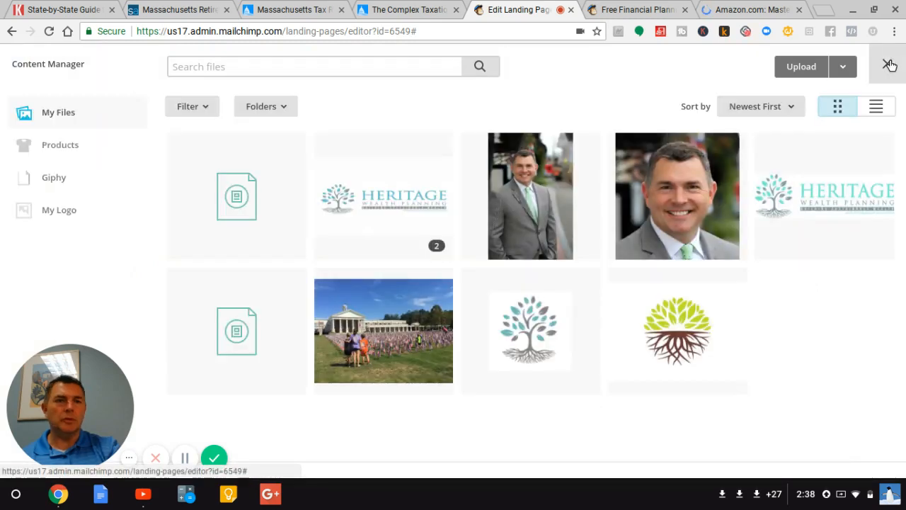
left_click(888, 65)
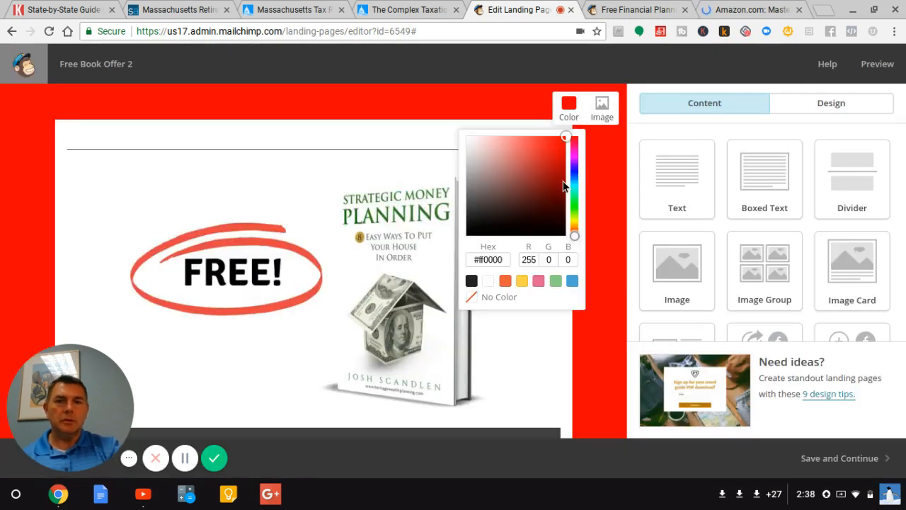
Set the page background color to No Color and review the page around the headline
left_click(472, 297)
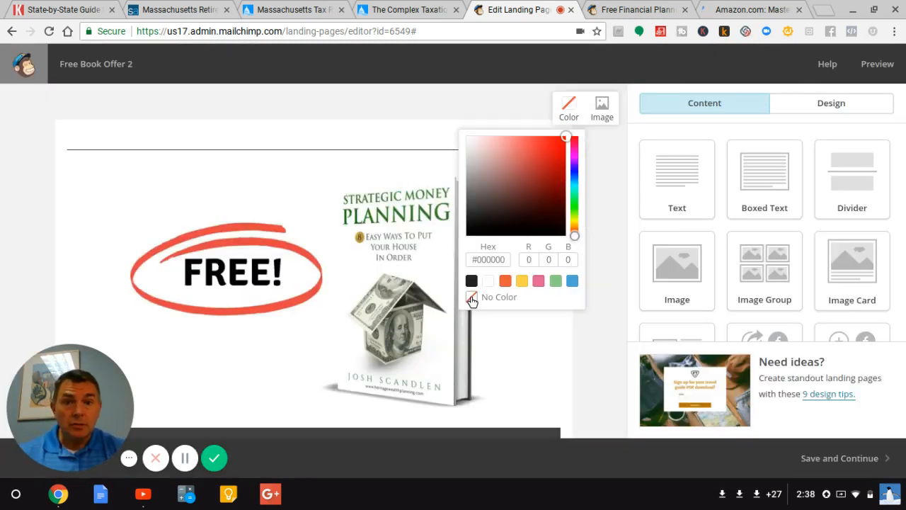
left_click(594, 226)
scroll(593, 225, "down", 10)
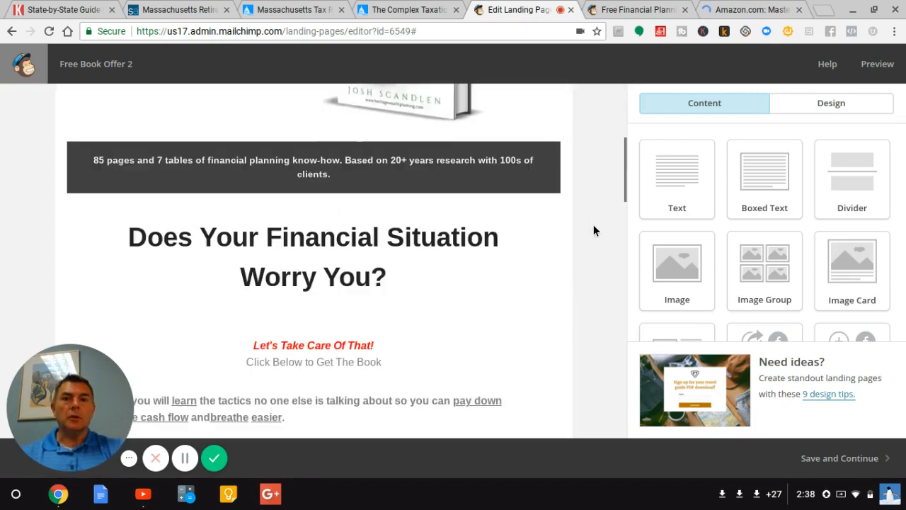
scroll(593, 225, "up", 10)
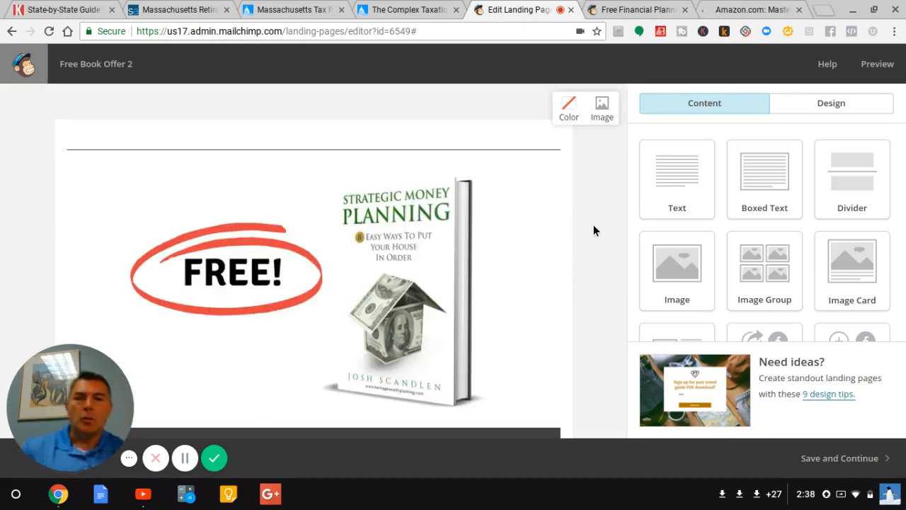
mouse_move(502, 219)
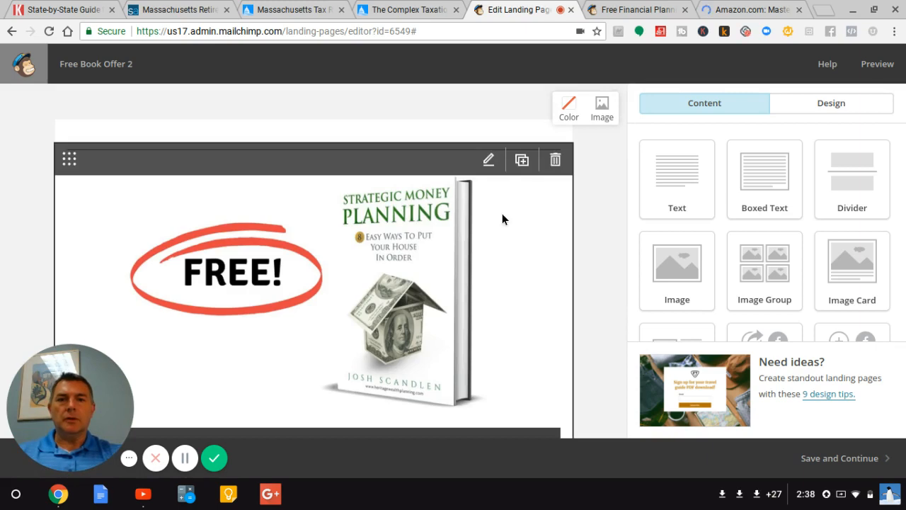
scroll(586, 210, "down", 5)
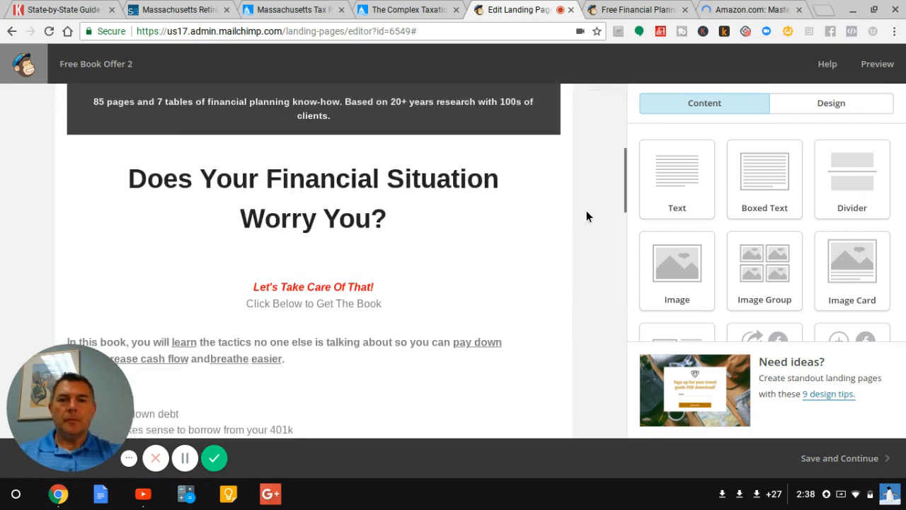
scroll(586, 211, "down", 3)
scroll(281, 192, "up", 3)
Change the body text from "Click Below to Get The Book" through the final testimonial to black, leaving the red heading line out
mouse_move(281, 192)
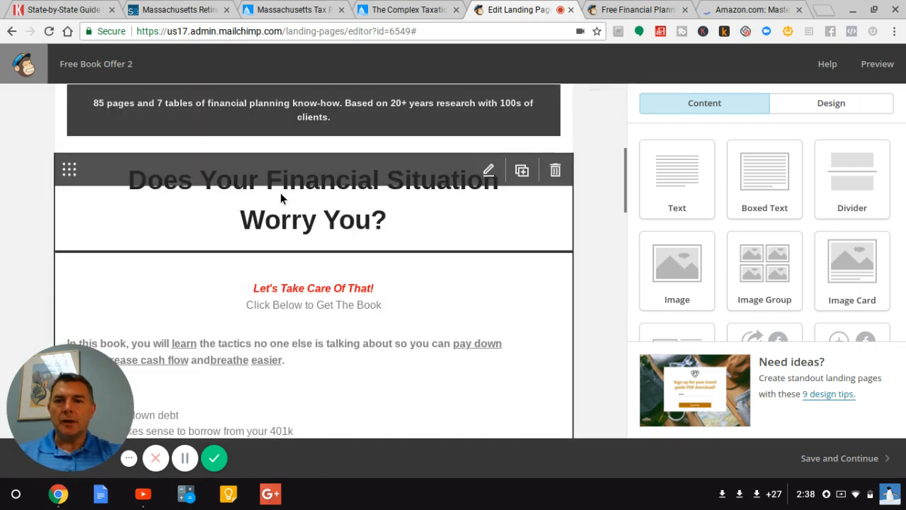
left_click(271, 305)
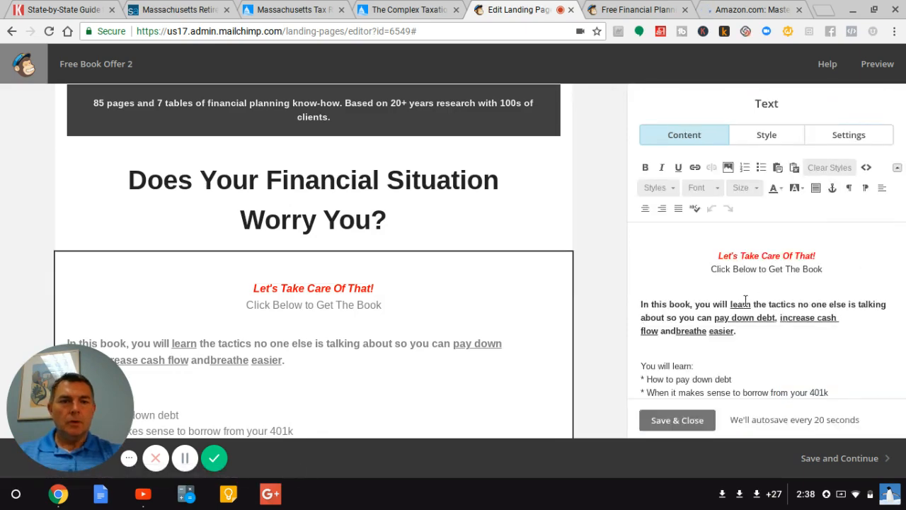
scroll(793, 294, "down", 10)
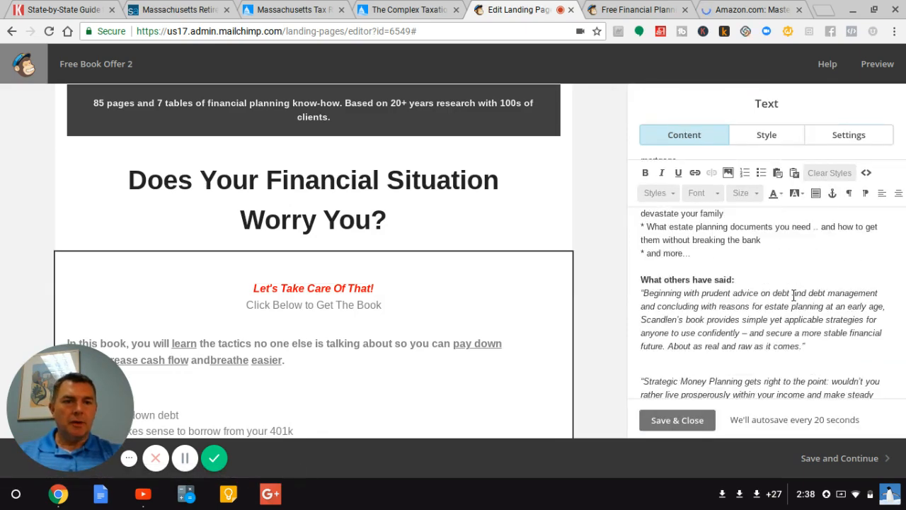
left_click(676, 358)
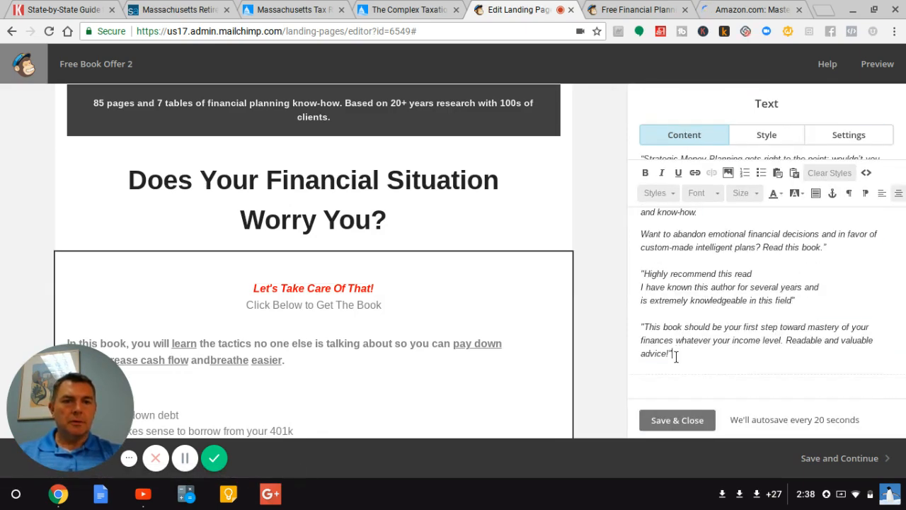
key("ctrl+a")
scroll(676, 358, "up", 10)
left_click_drag(676, 357, 712, 272)
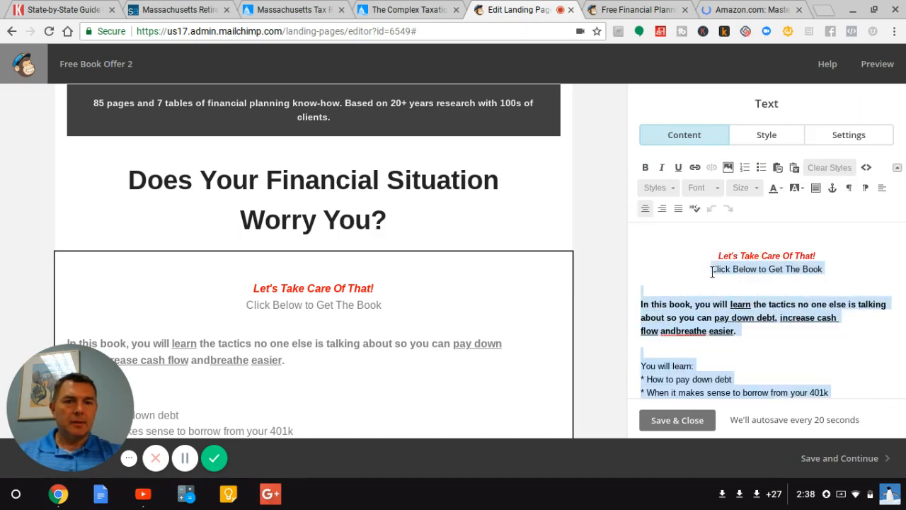
left_click(777, 188)
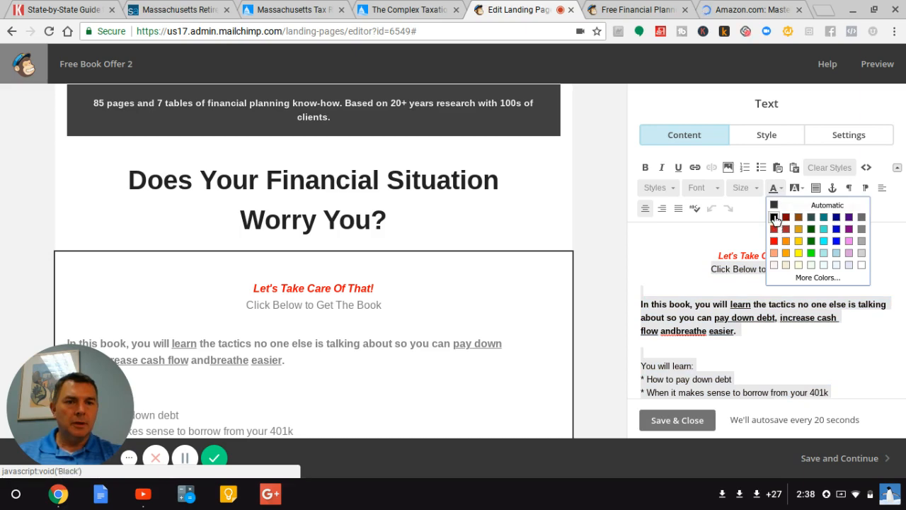
left_click(773, 216)
left_click(657, 257)
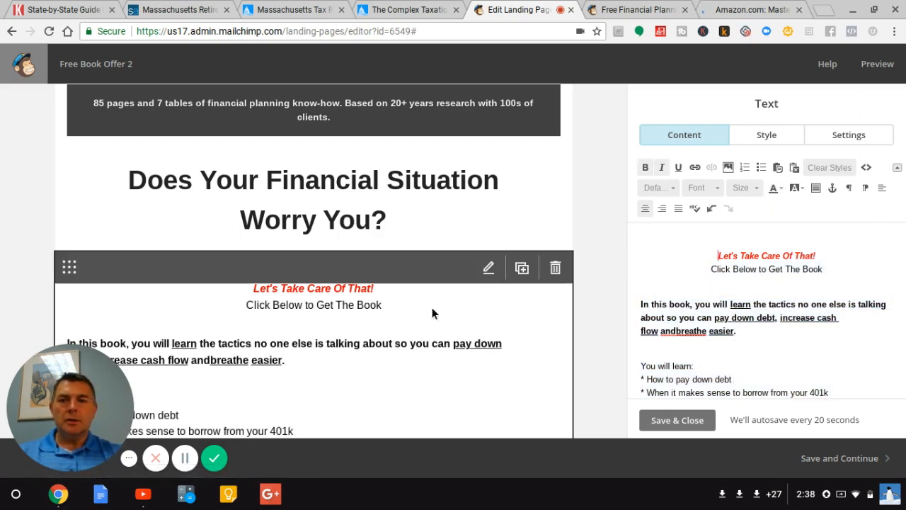
scroll(432, 307, "down", 2)
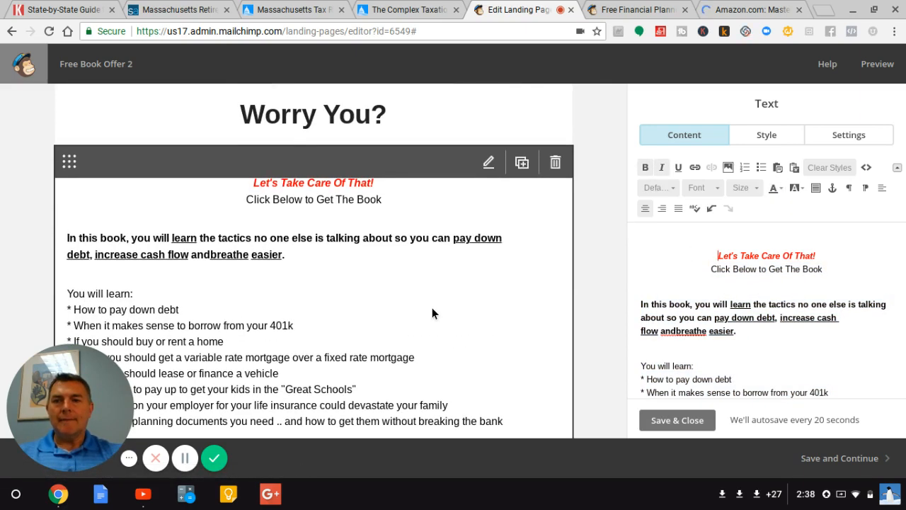
Make the line "Click Below to Get The Book" bold
left_click(674, 303)
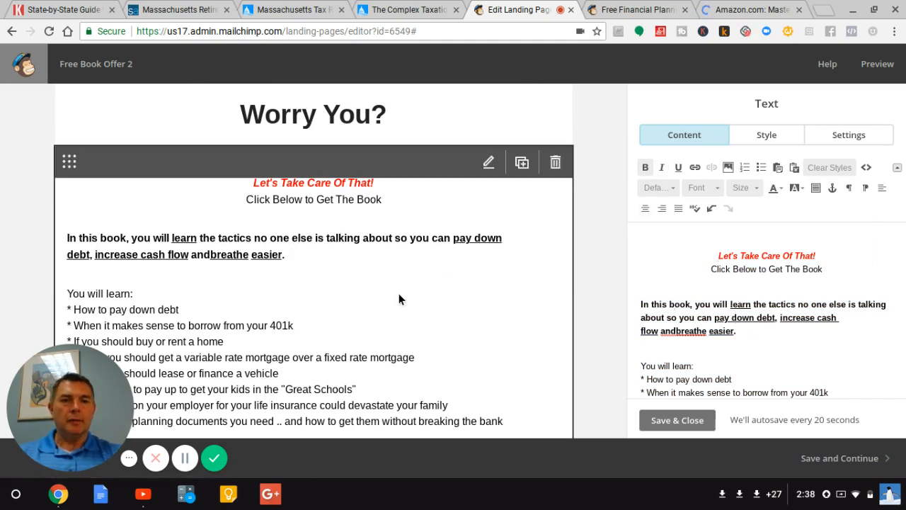
left_click_drag(821, 269, 708, 257)
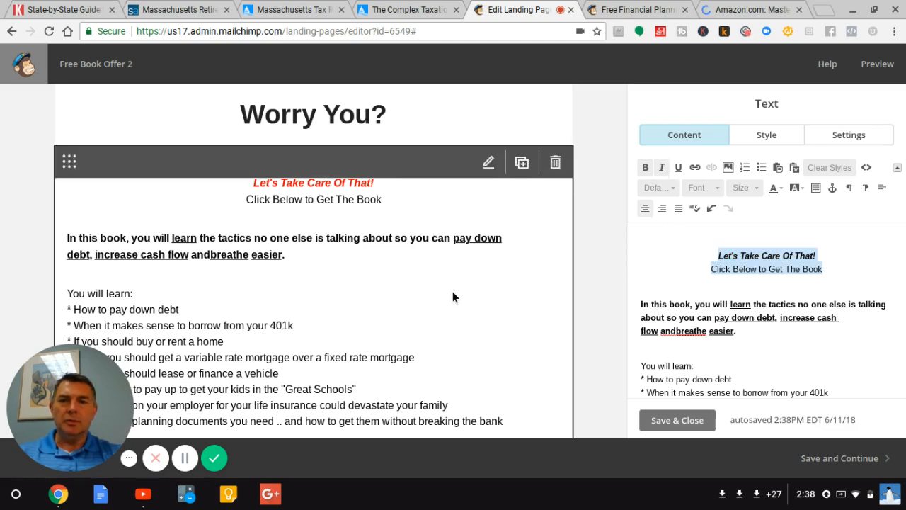
left_click(717, 259)
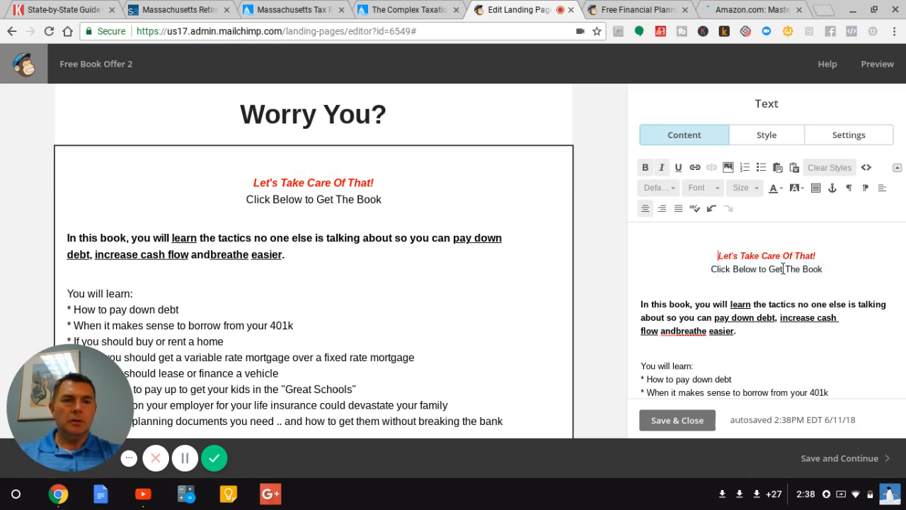
left_click_drag(825, 269, 717, 269)
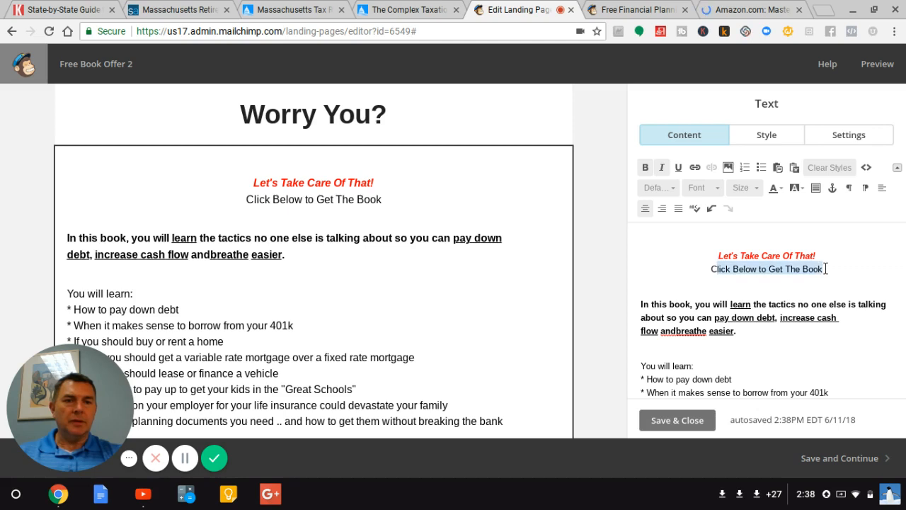
left_click(644, 167)
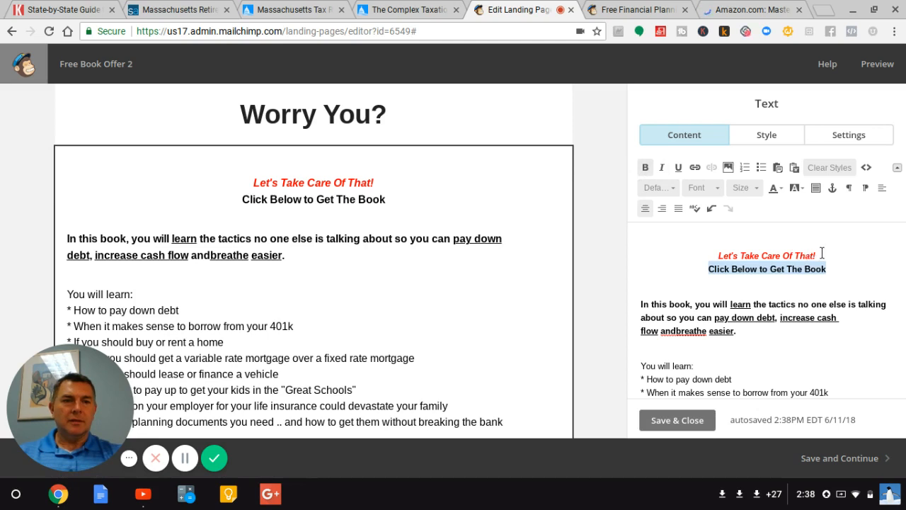
Insert the missing space between "and" and "breathe" in the bold introductory sentence of the text block
left_click_drag(822, 253, 706, 257)
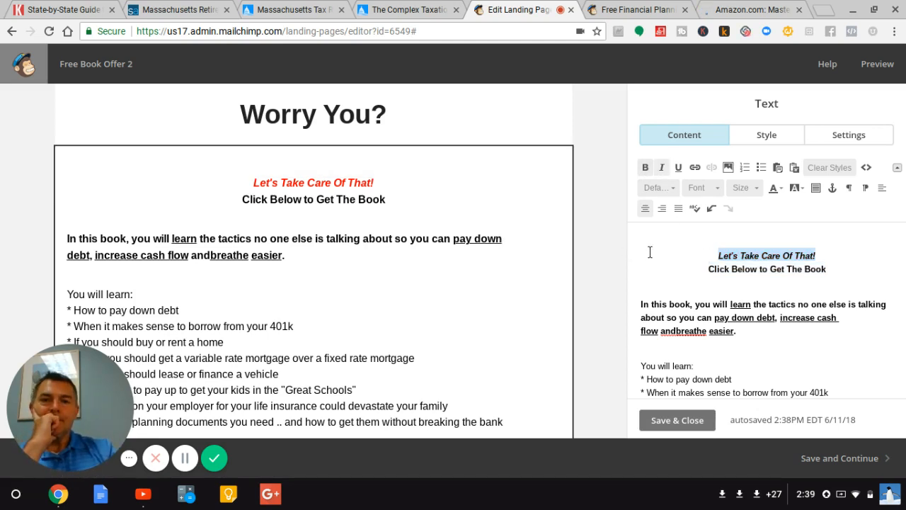
left_click(586, 258)
scroll(480, 258, "down", 20)
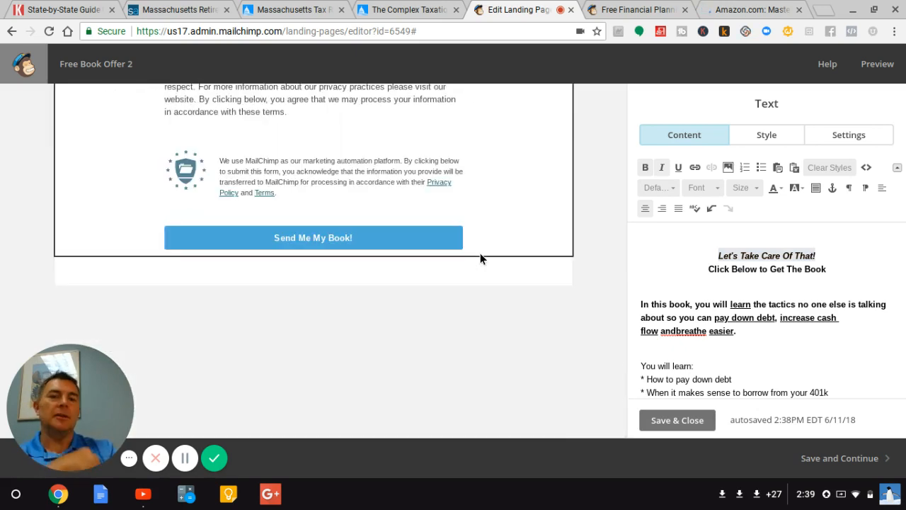
left_click(675, 331)
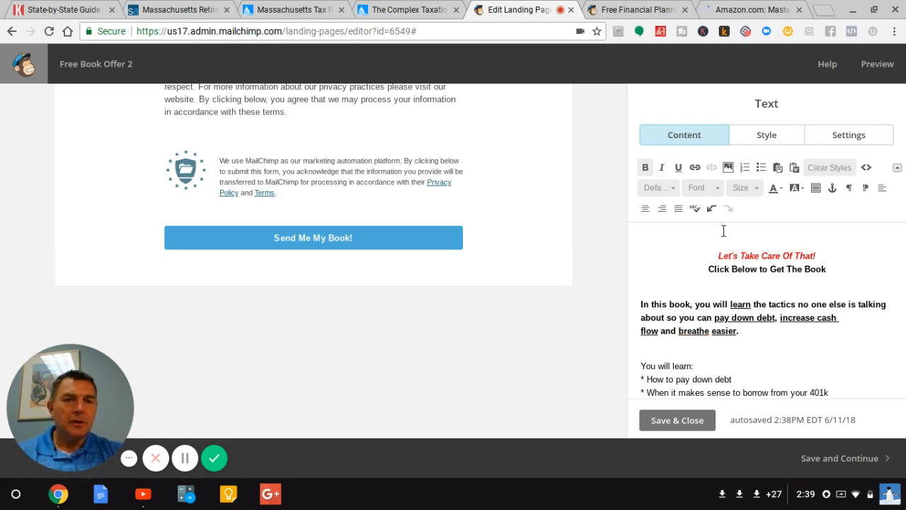
Run the spell check on the text block and ignore every flagged word in the testimonials
left_click(695, 208)
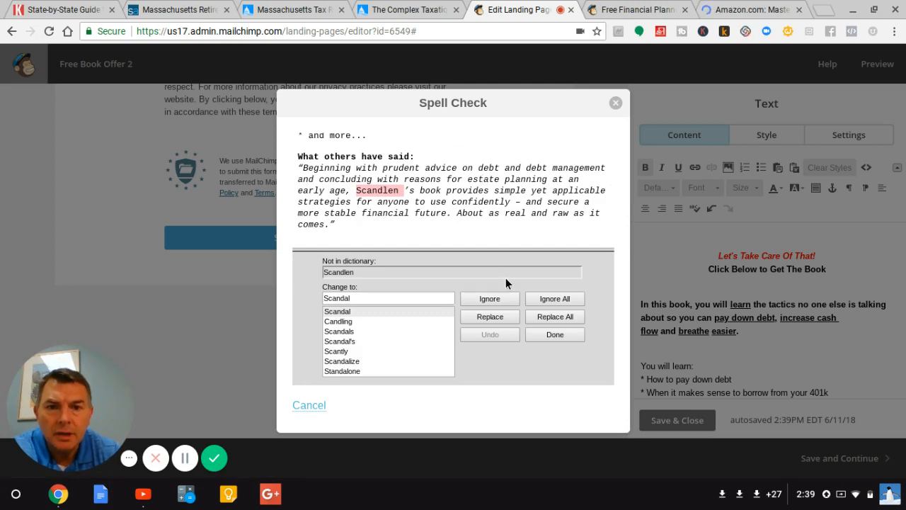
left_click(499, 300)
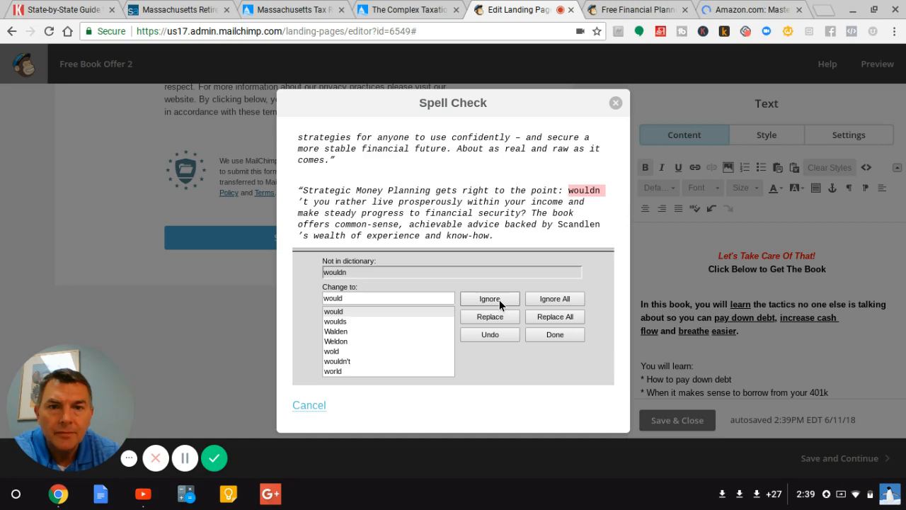
left_click(499, 299)
left_click(499, 300)
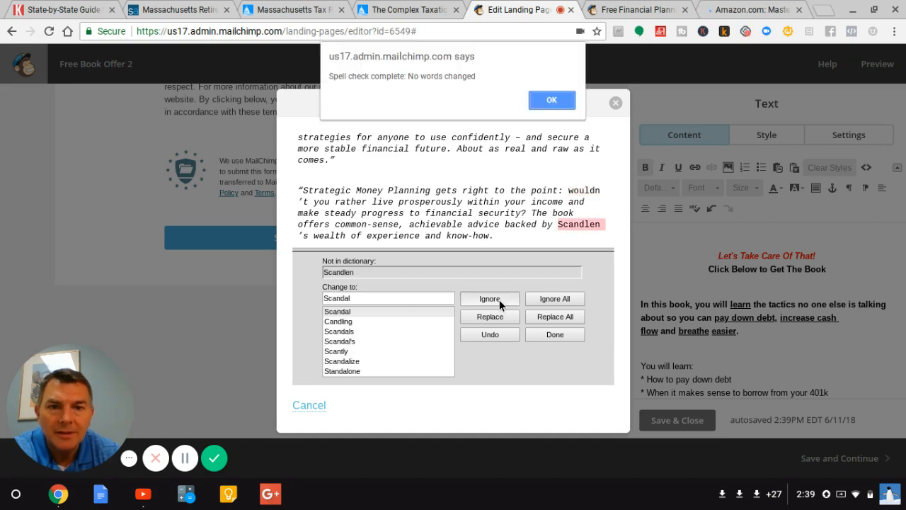
Close the finished spell check and look through the text block from the testimonials back up to the introductory sentence
left_click(559, 100)
scroll(854, 376, "down", 4)
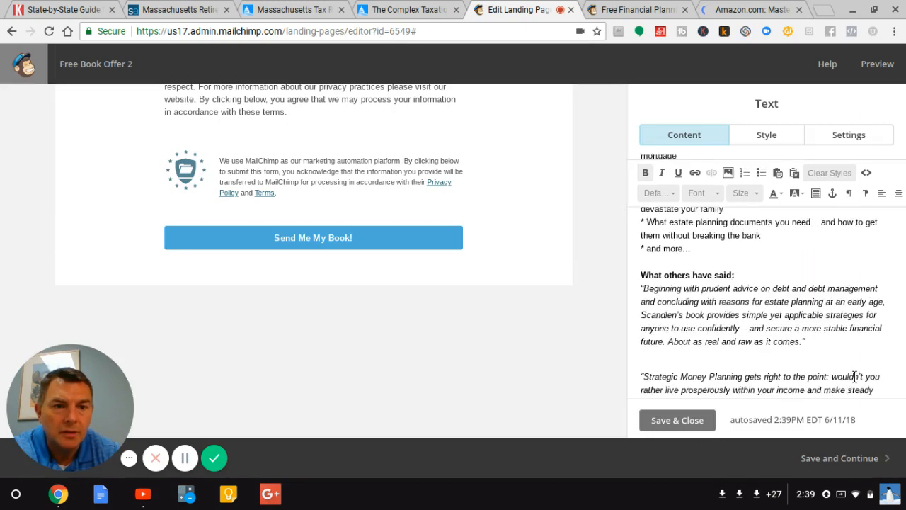
scroll(854, 376, "up", 2)
scroll(855, 377, "up", 4)
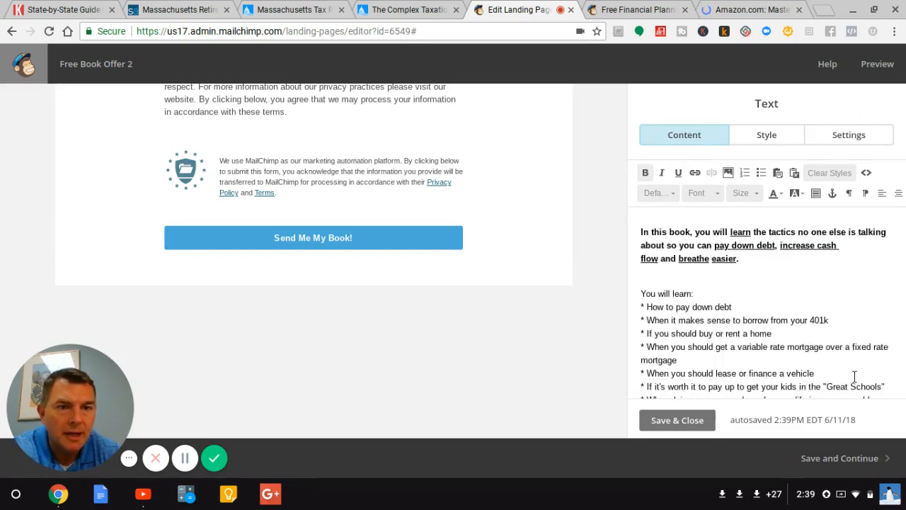
Preview the landing page in desktop mode and examine it from the video down to the testimonials
left_click(875, 67)
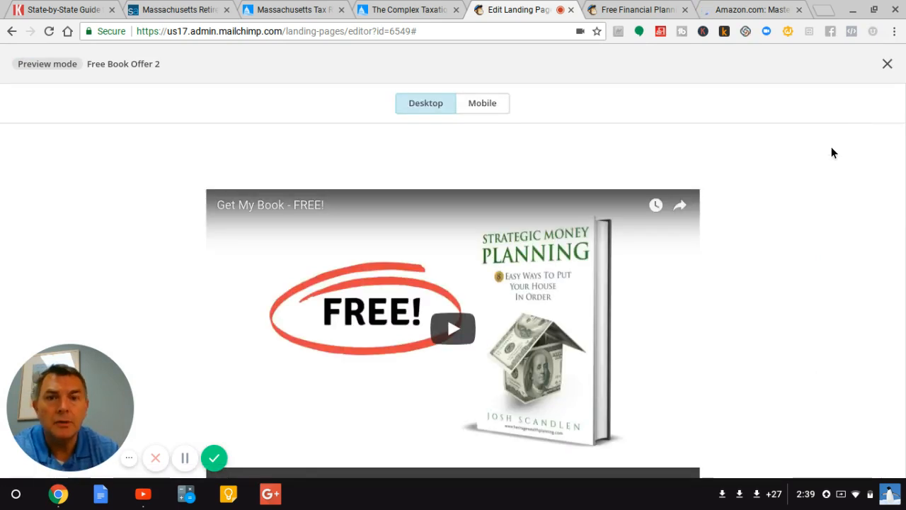
scroll(831, 153, "down", 2)
scroll(831, 153, "down", 4)
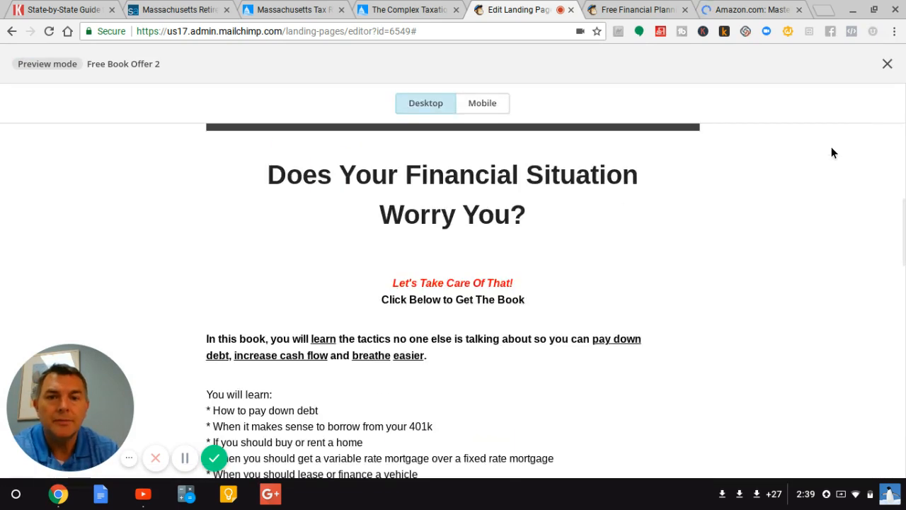
scroll(832, 153, "down", 5)
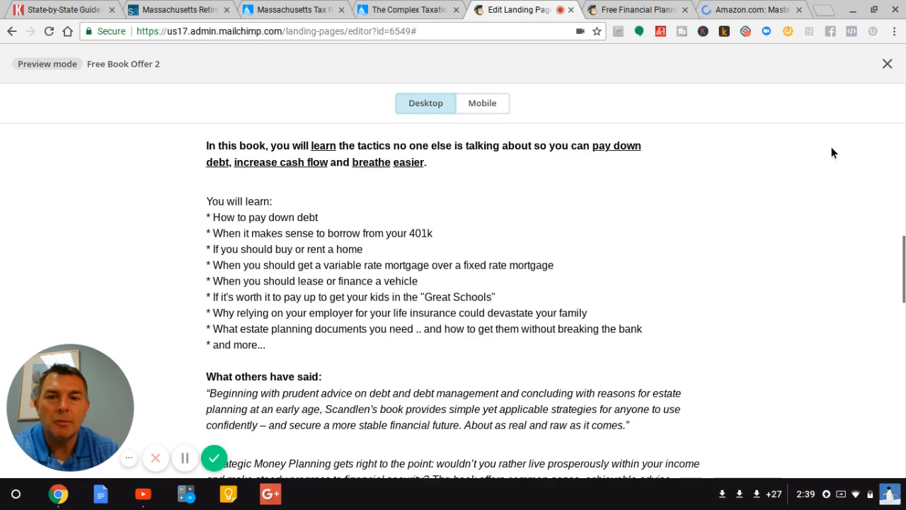
Switch to the published free book page and examine its text size and layout for comparison with the preview
left_click(629, 7)
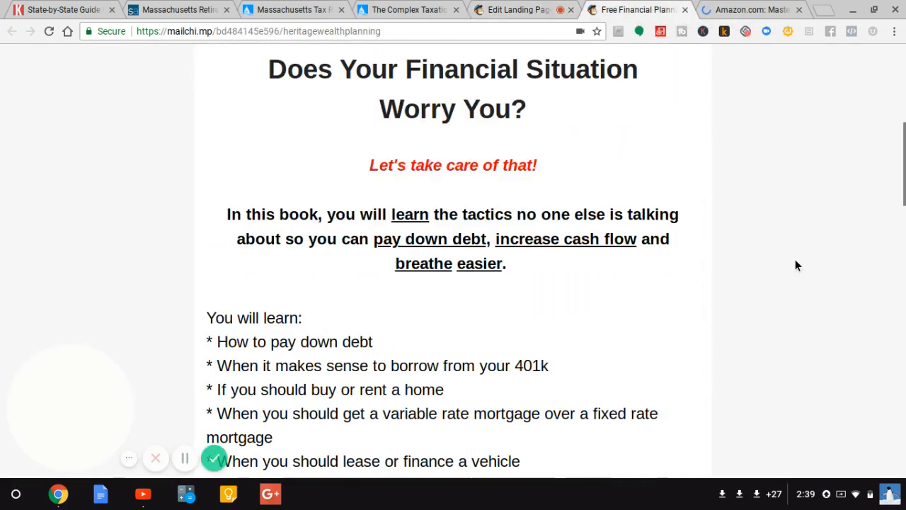
scroll(795, 262, "up", 4)
scroll(795, 260, "down", 10)
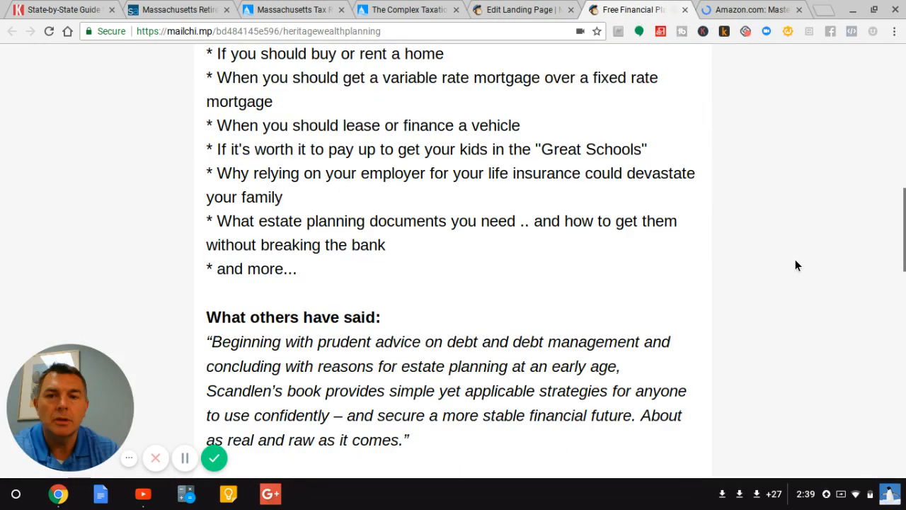
scroll(794, 259, "up", 12)
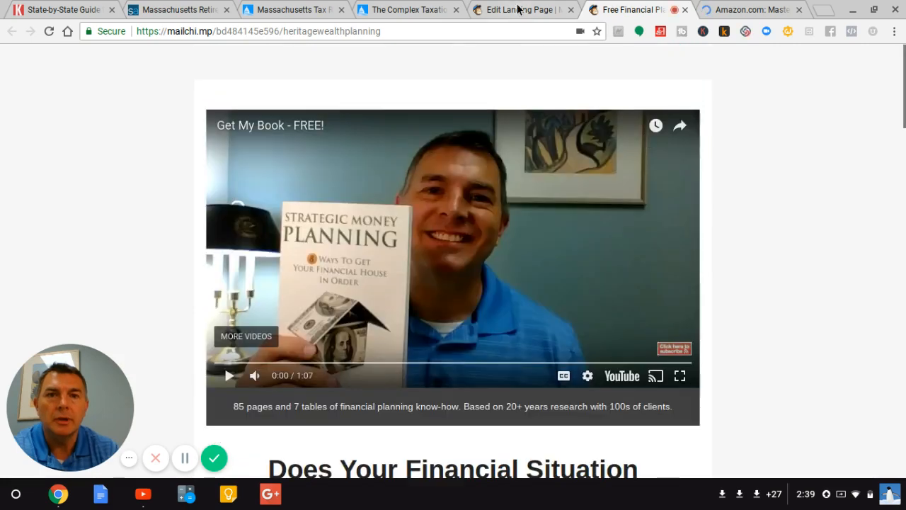
Return to the Free Book Offer 2 preview, examine the whole page from video to signup form, and close the preview
left_click(522, 9)
scroll(797, 212, "down", 10)
scroll(797, 213, "down", 3)
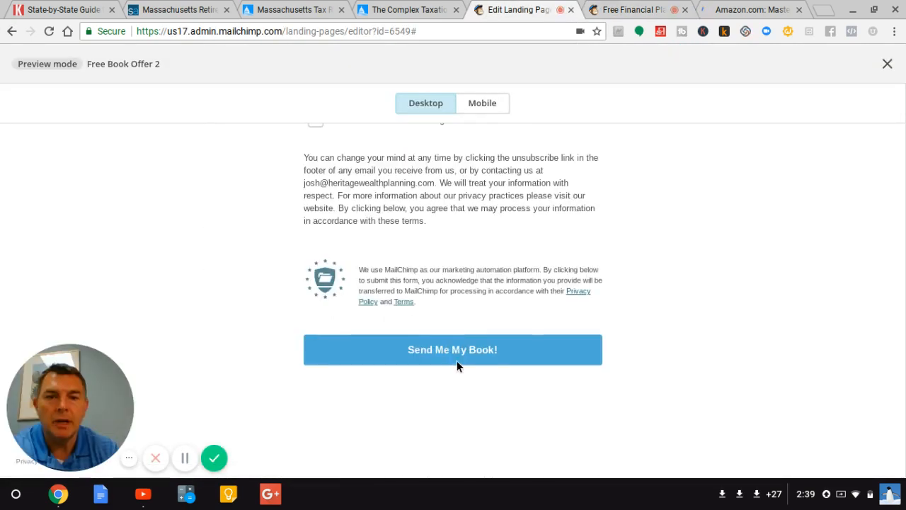
scroll(803, 295, "up", 12)
scroll(803, 294, "down", 1)
scroll(795, 281, "up", 5)
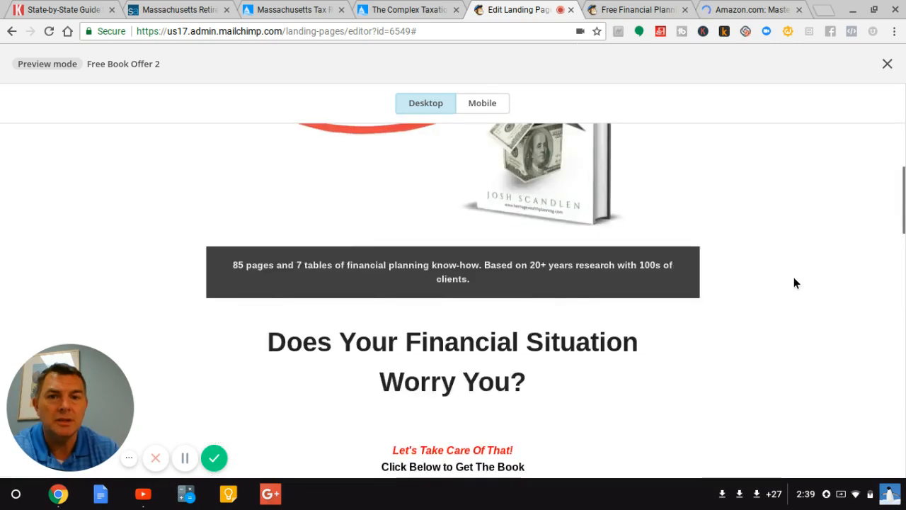
scroll(795, 281, "down", 15)
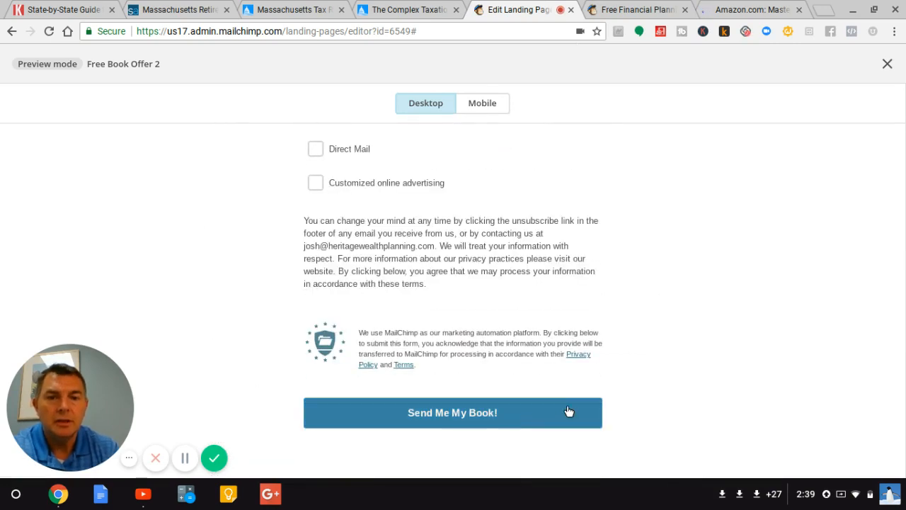
scroll(750, 354, "up", 15)
scroll(750, 349, "down", 15)
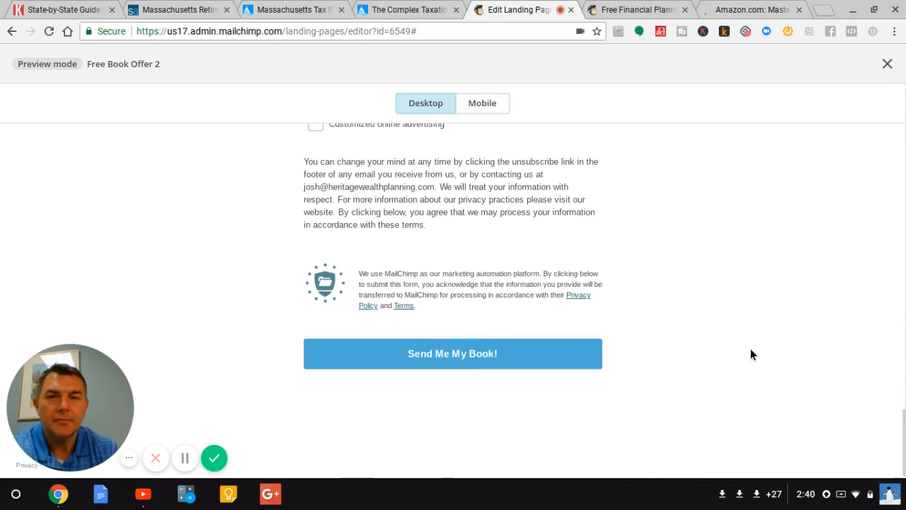
scroll(751, 353, "up", 15)
scroll(750, 354, "up", 2)
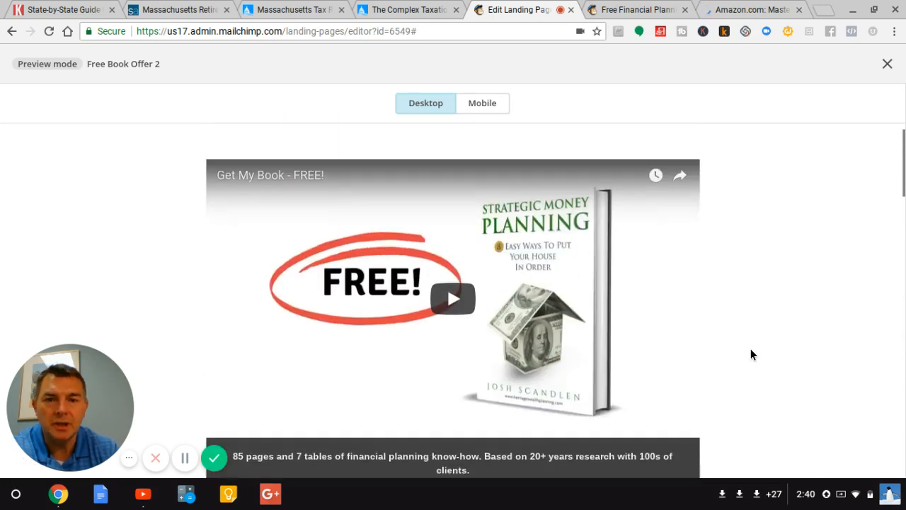
scroll(785, 325, "down", 3)
scroll(786, 326, "down", 3)
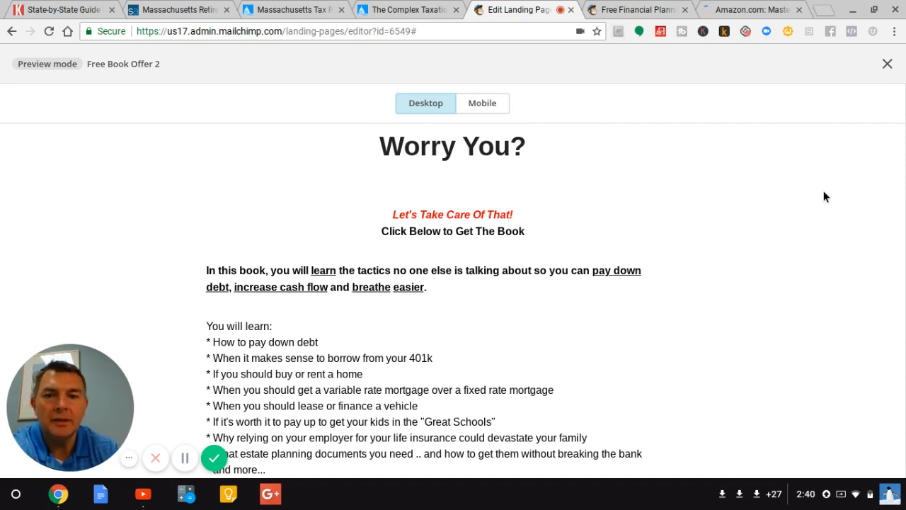
scroll(823, 191, "down", 9)
scroll(823, 191, "up", 8)
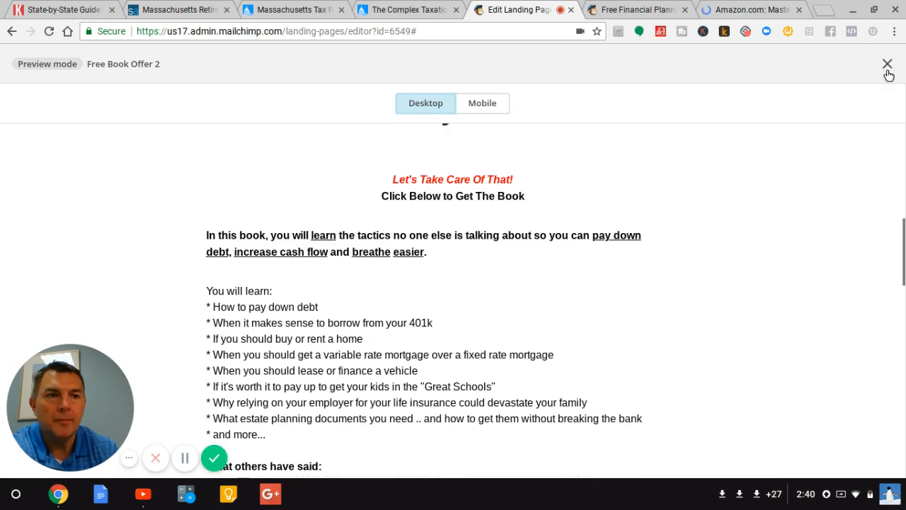
left_click(887, 64)
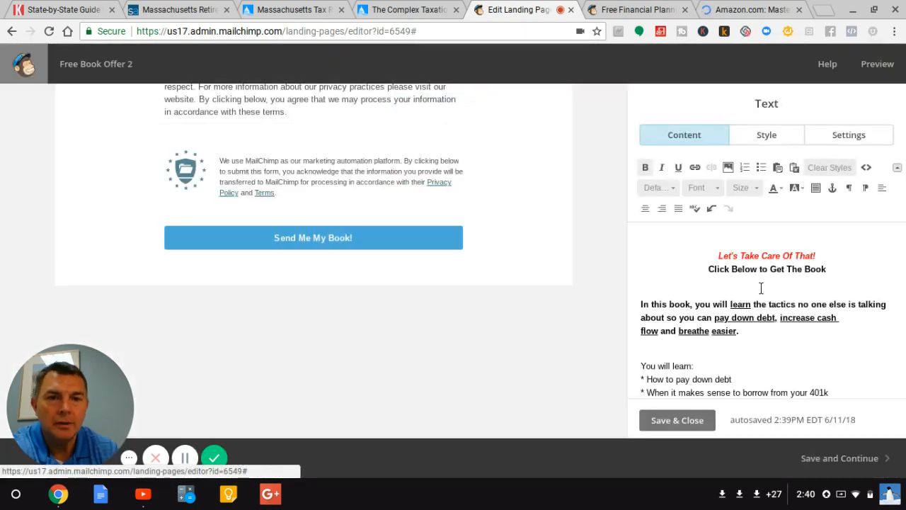
Set the text block's font size to 18px and check the testimonials on the page
key("ctrl+a")
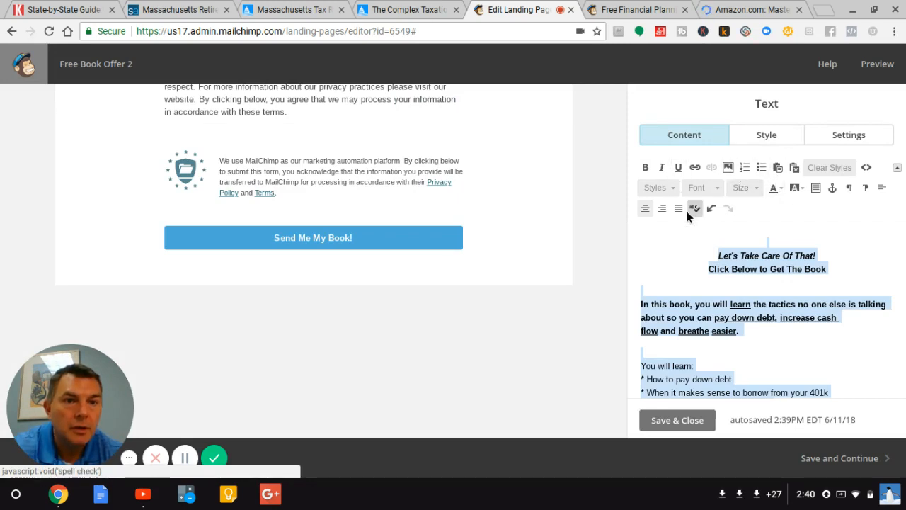
left_click(783, 140)
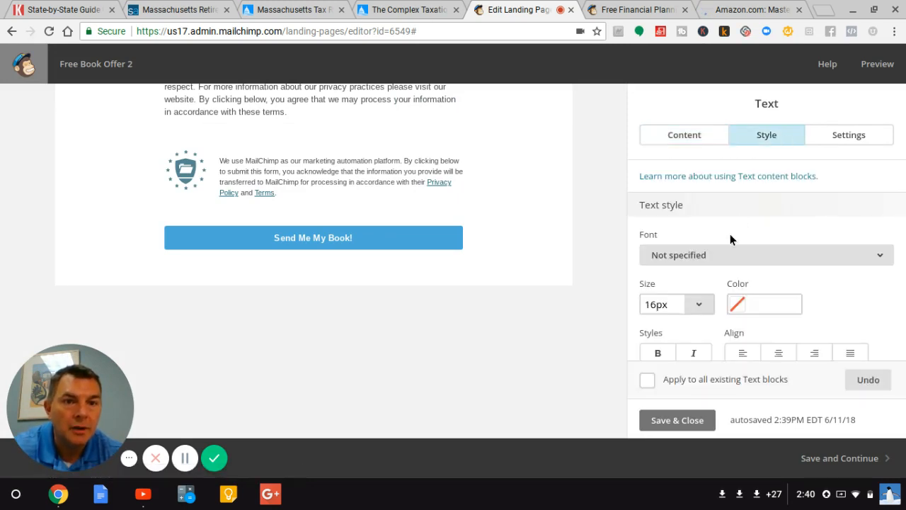
left_click(697, 304)
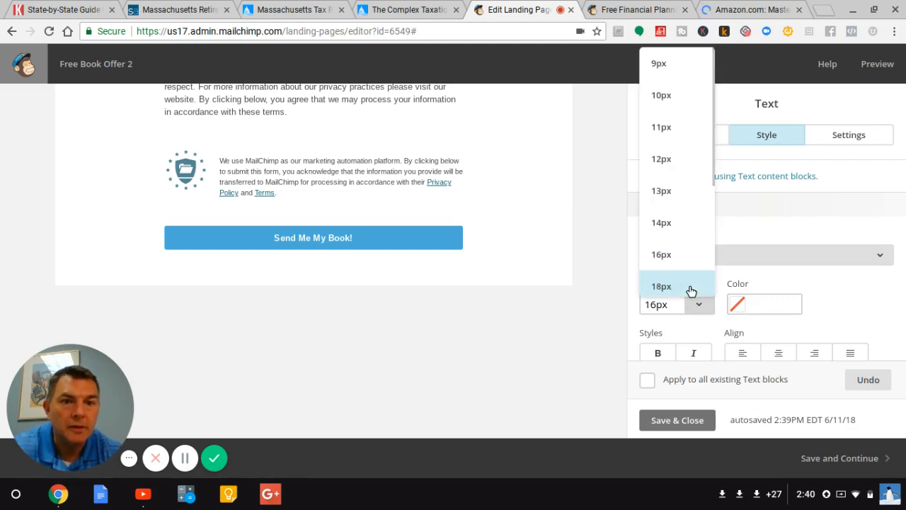
left_click(691, 287)
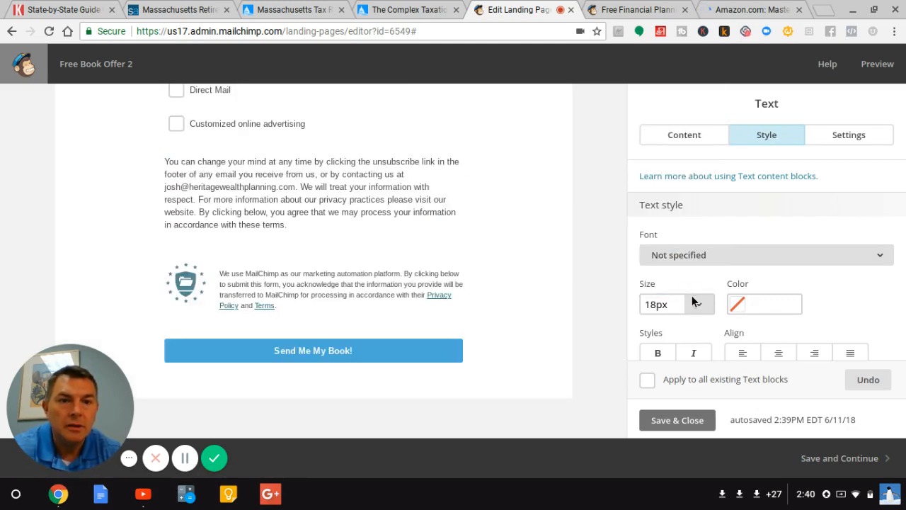
scroll(494, 264, "up", 5)
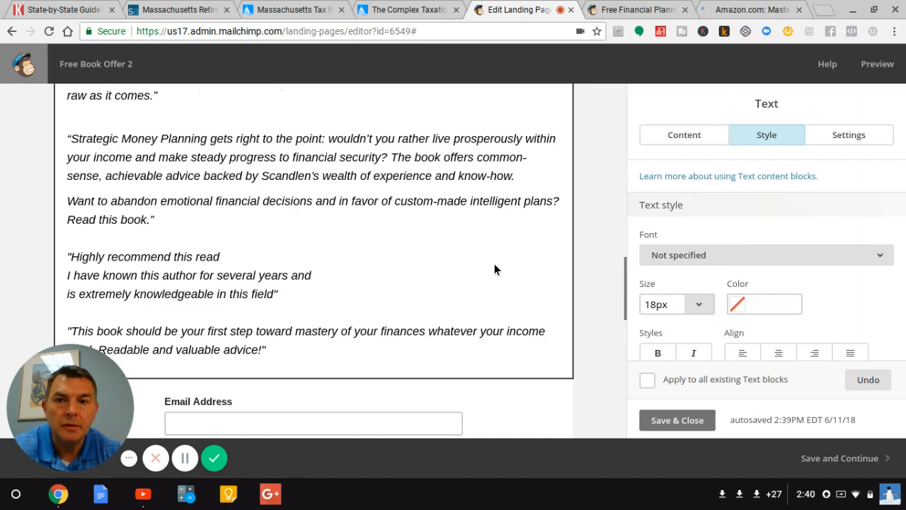
Set the text block's font size to 24px and look over its remaining text style options
left_click(705, 310)
scroll(696, 254, "down", 1)
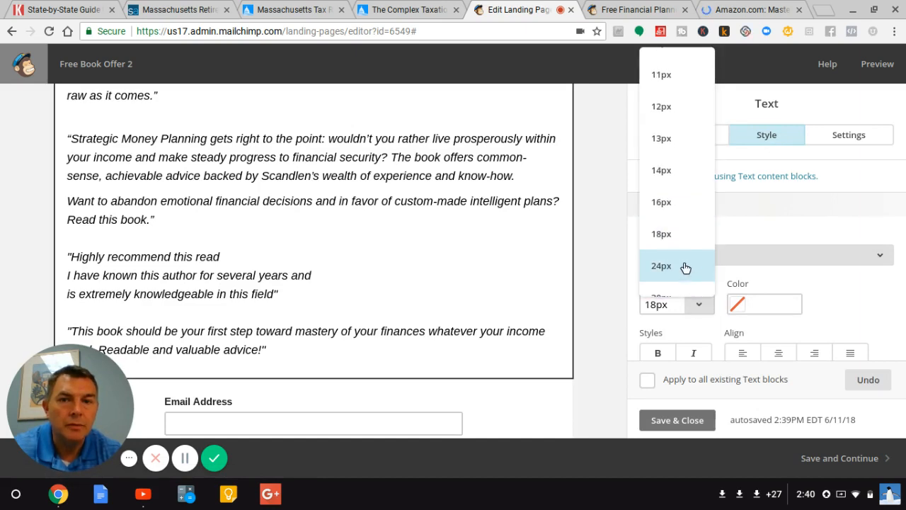
left_click(685, 267)
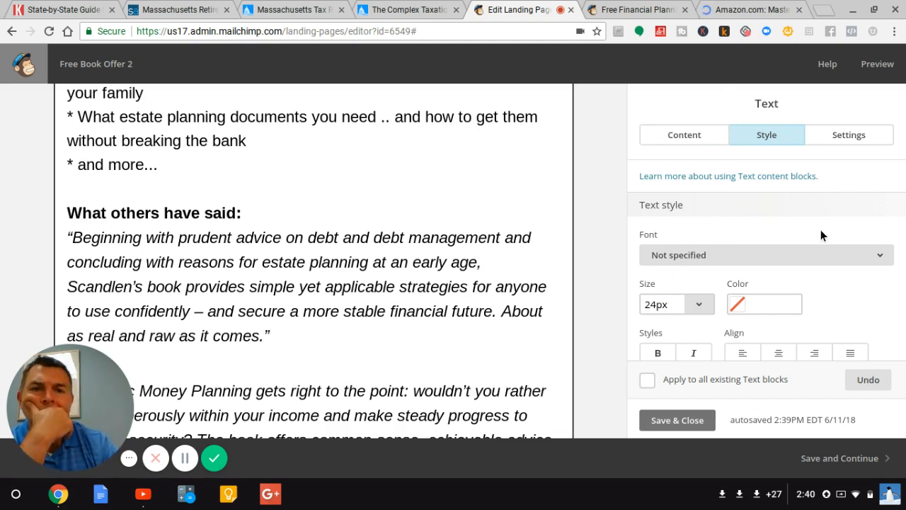
scroll(821, 229, "down", 2)
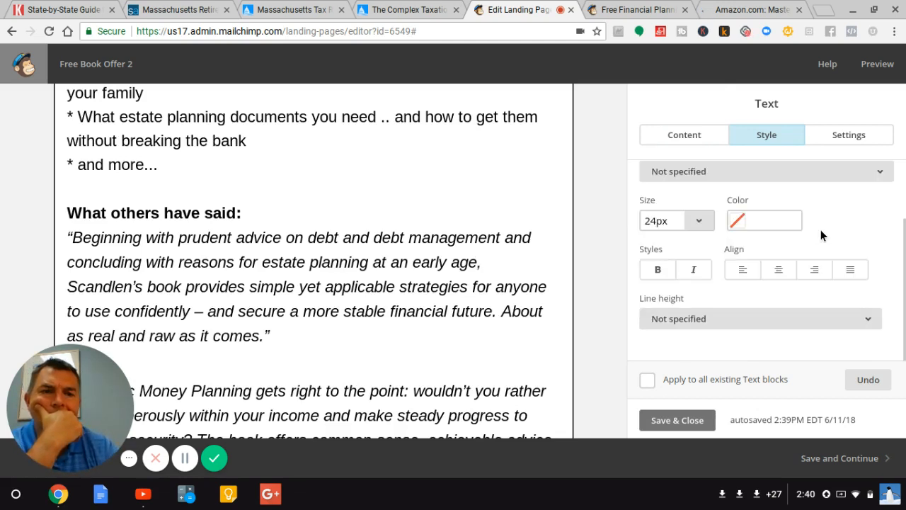
scroll(821, 229, "down", 1)
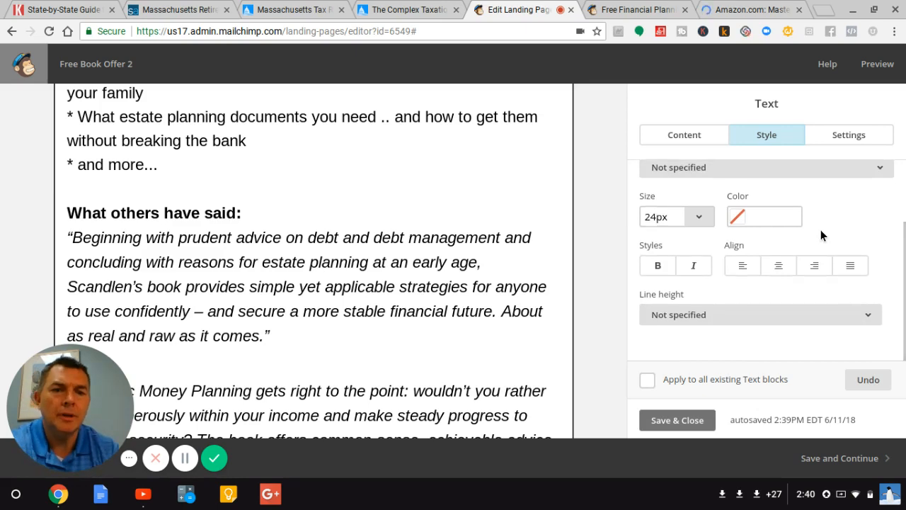
scroll(820, 230, "up", 1)
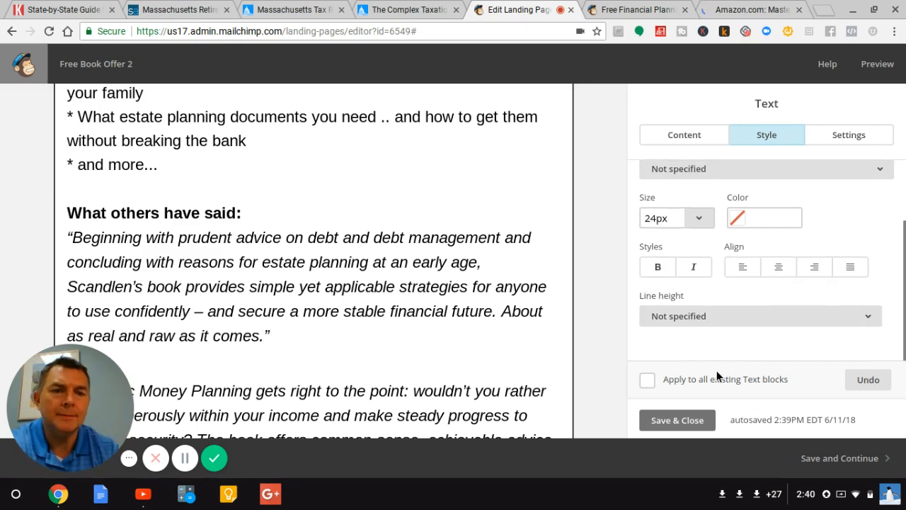
Preview the landing page again in desktop mode and check the size of the body text
left_click(877, 64)
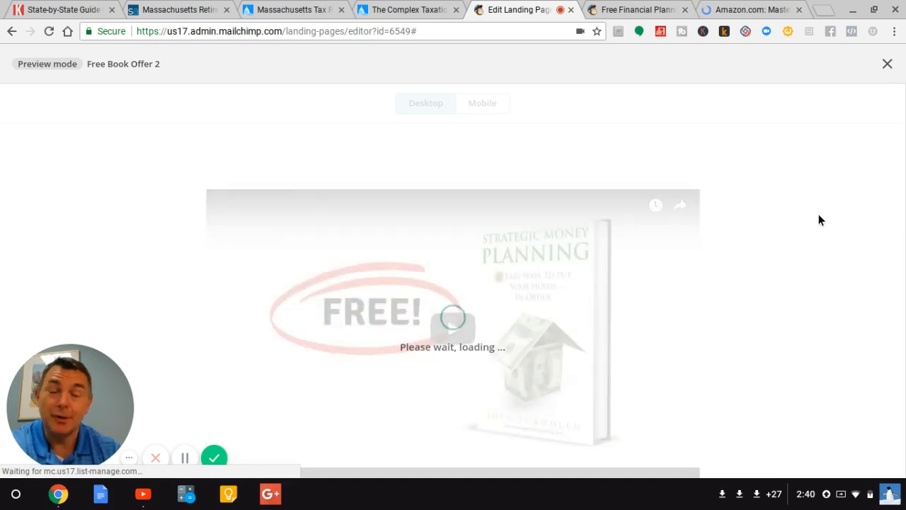
scroll(818, 215, "down", 5)
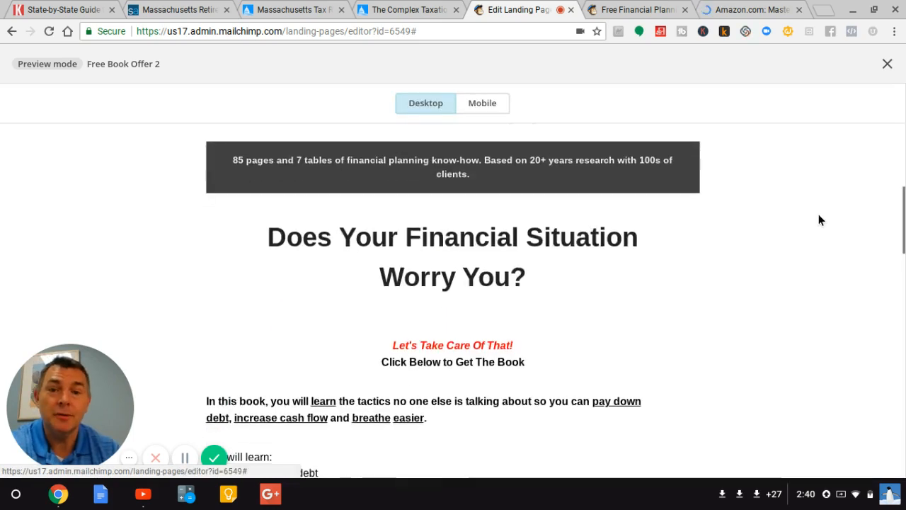
scroll(818, 220, "down", 3)
scroll(818, 220, "up", 2)
scroll(819, 221, "down", 3)
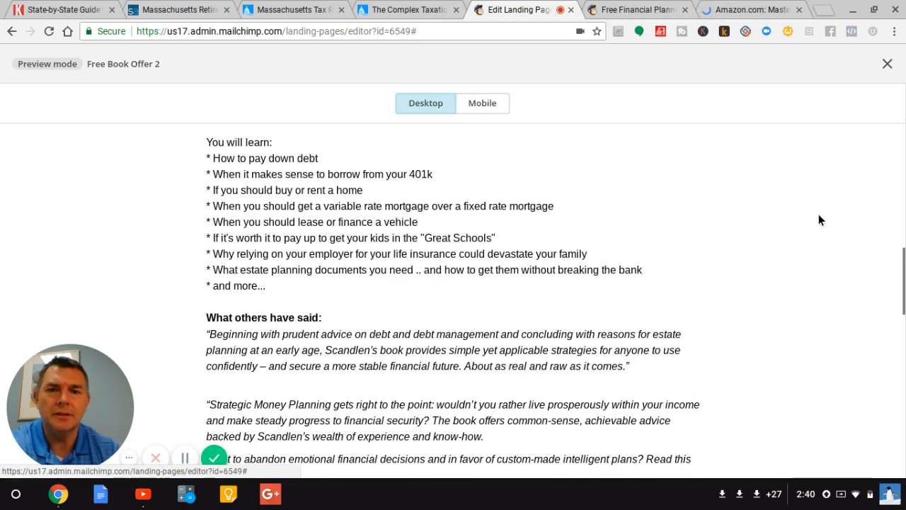
scroll(818, 220, "down", 1)
scroll(818, 220, "up", 4)
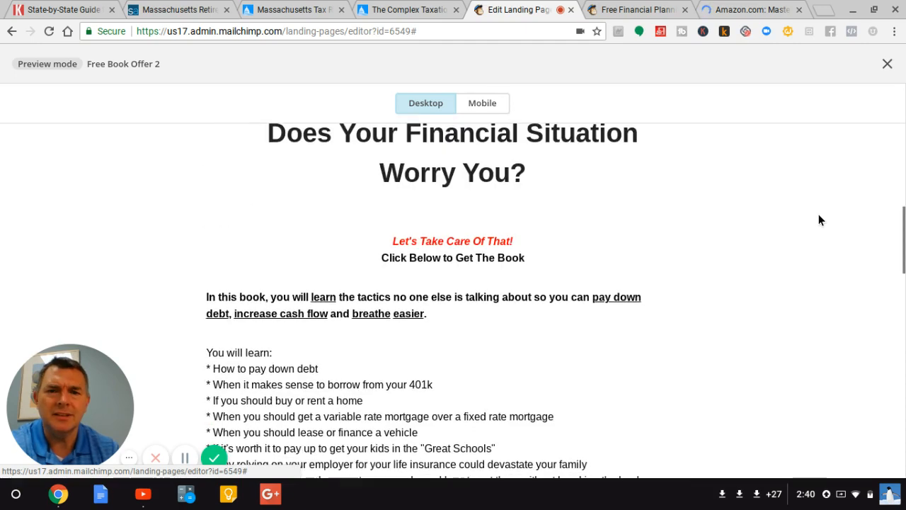
Reload the landing page editor and check the text block beneath the main heading
left_click(49, 31)
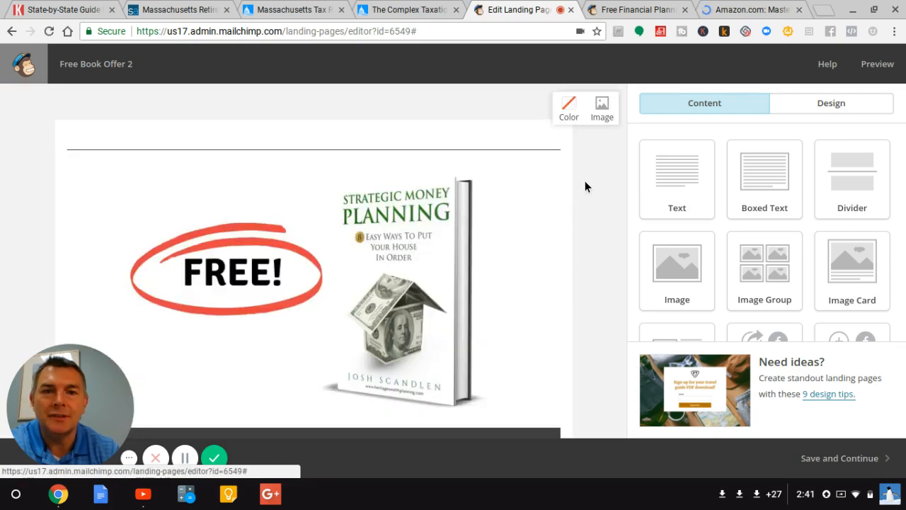
scroll(585, 186, "down", 3)
scroll(585, 186, "down", 4)
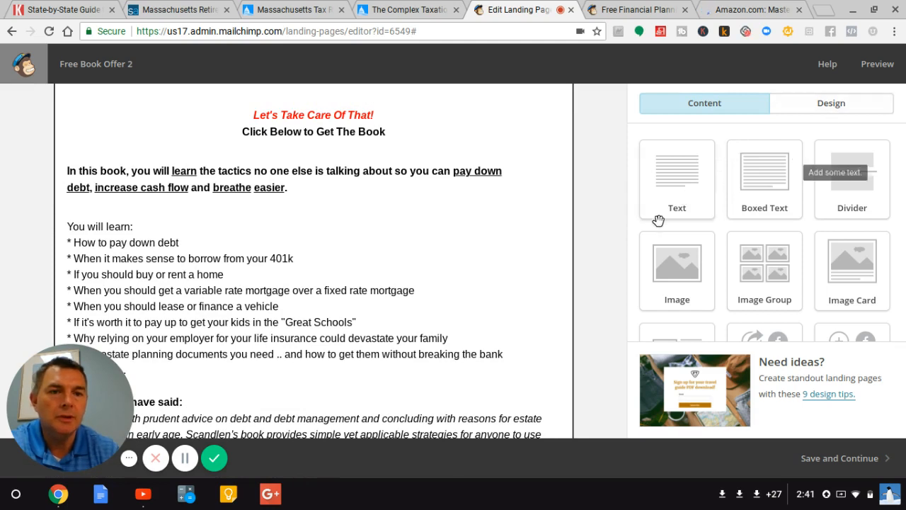
Open the text block beneath the main heading, select all its text and set the block's font size to 18px
left_click(434, 247)
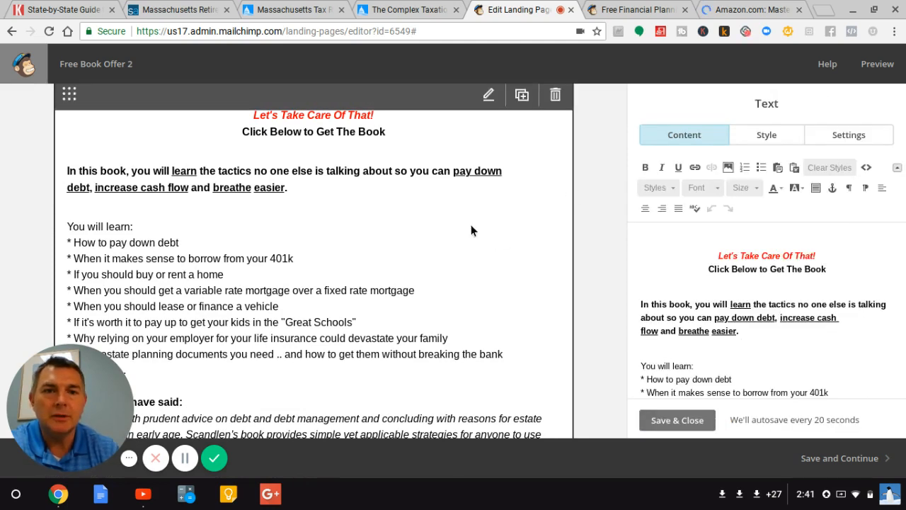
left_click(696, 269)
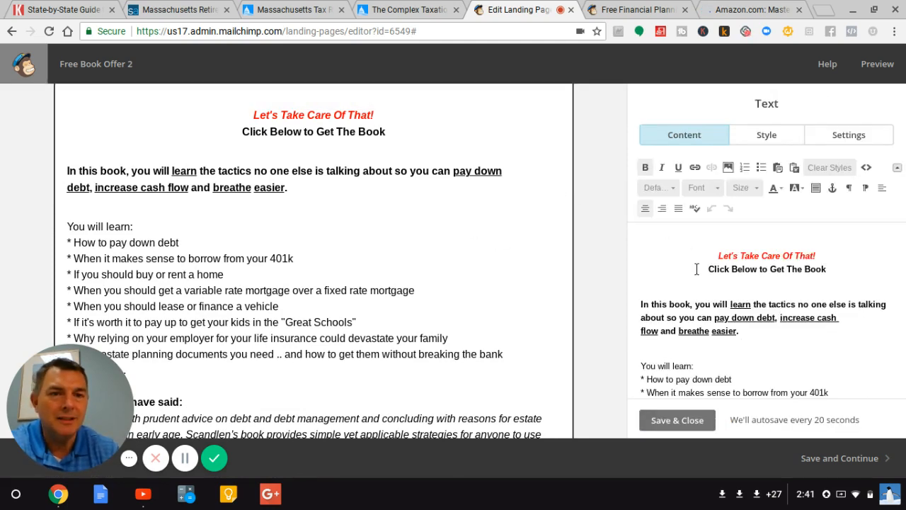
key("ctrl+a")
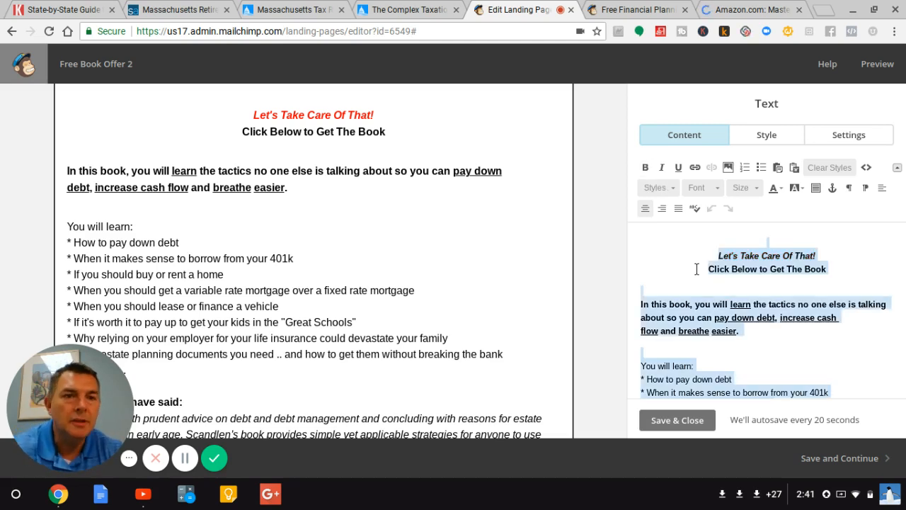
left_click(764, 140)
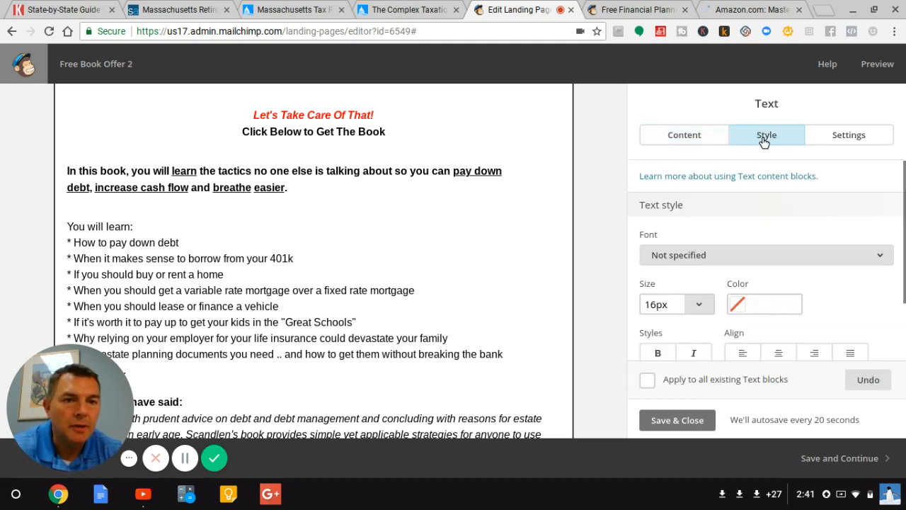
left_click(684, 136)
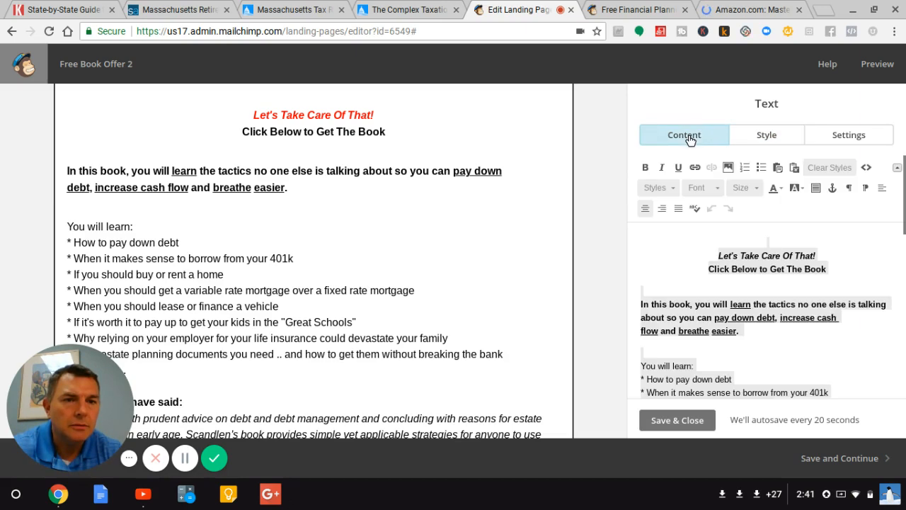
left_click(746, 131)
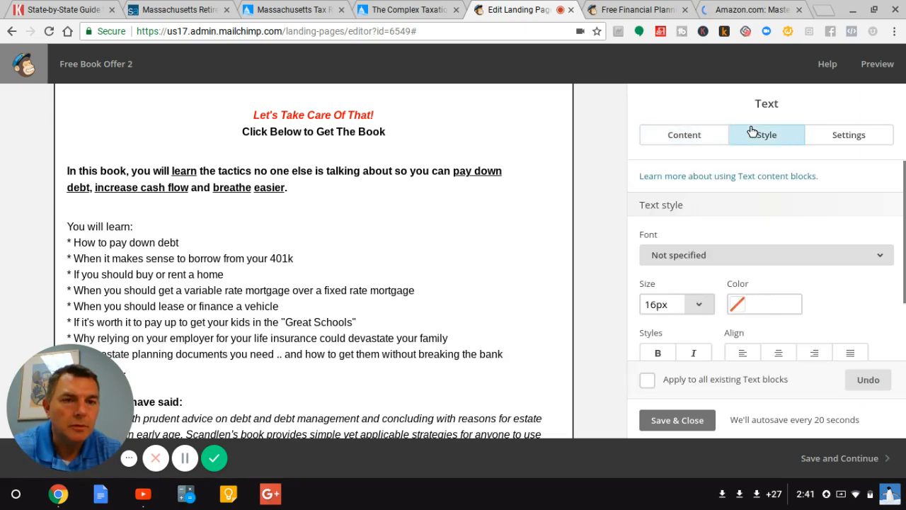
left_click(699, 304)
left_click(690, 287)
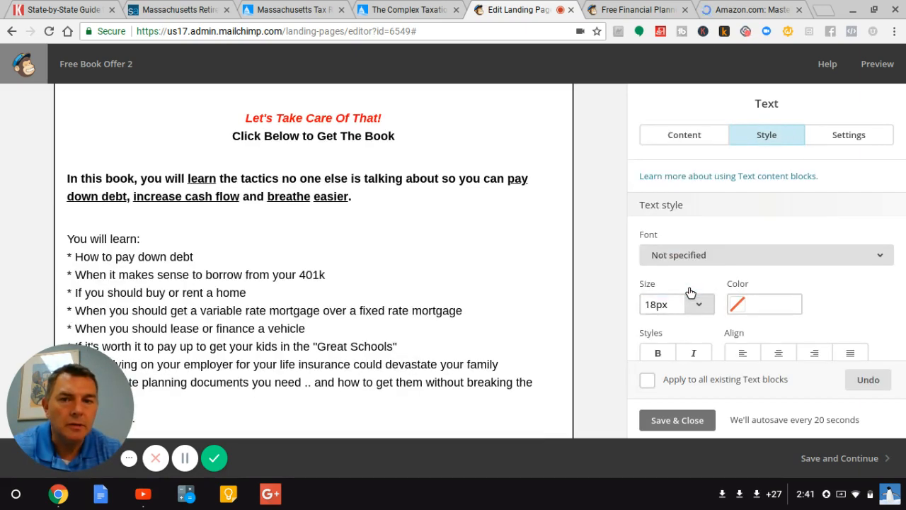
Increase the text block's font size to 24px
scroll(688, 293, "down", 1)
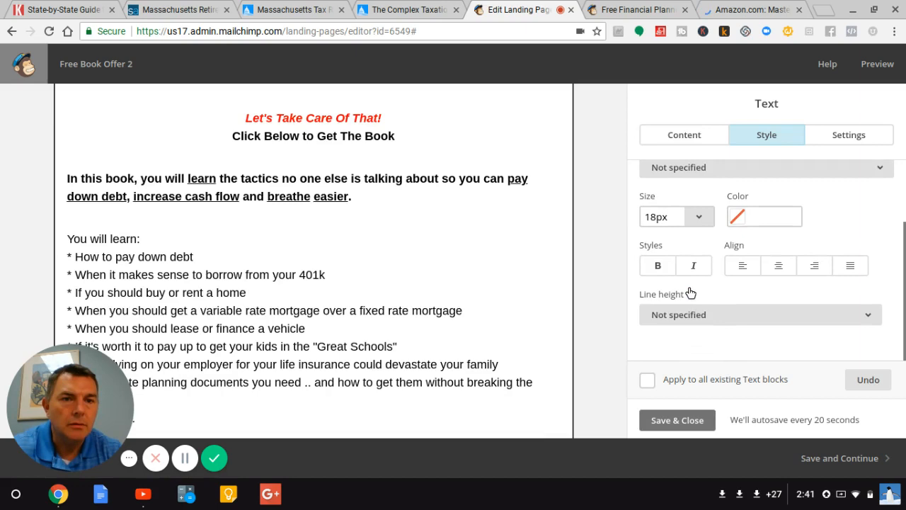
left_click(699, 217)
scroll(667, 297, "down", 3)
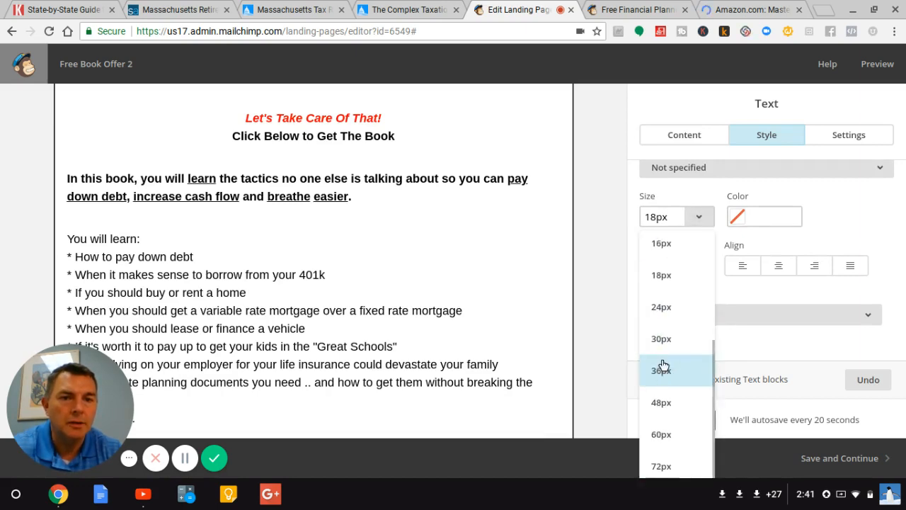
left_click(660, 306)
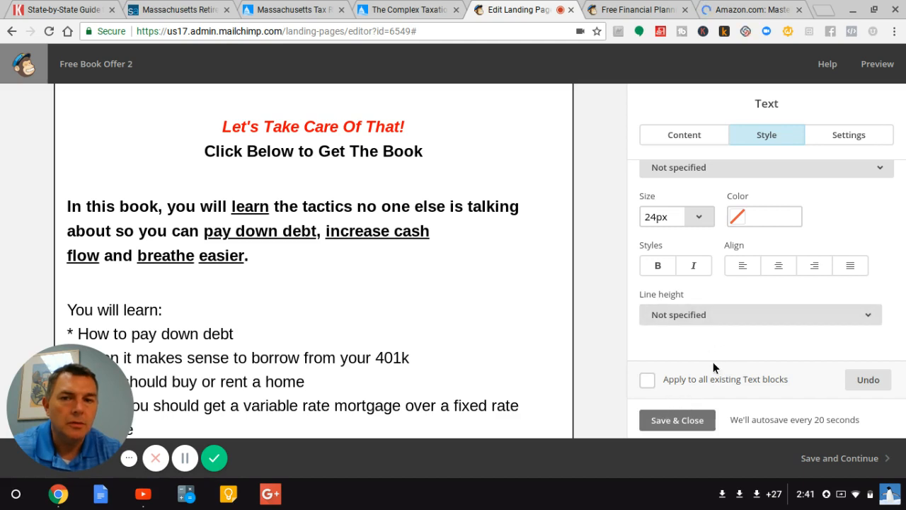
Try 1 1/2 spacing and Normal line height on the text block, and reset the line height to Not specified
left_click(744, 315)
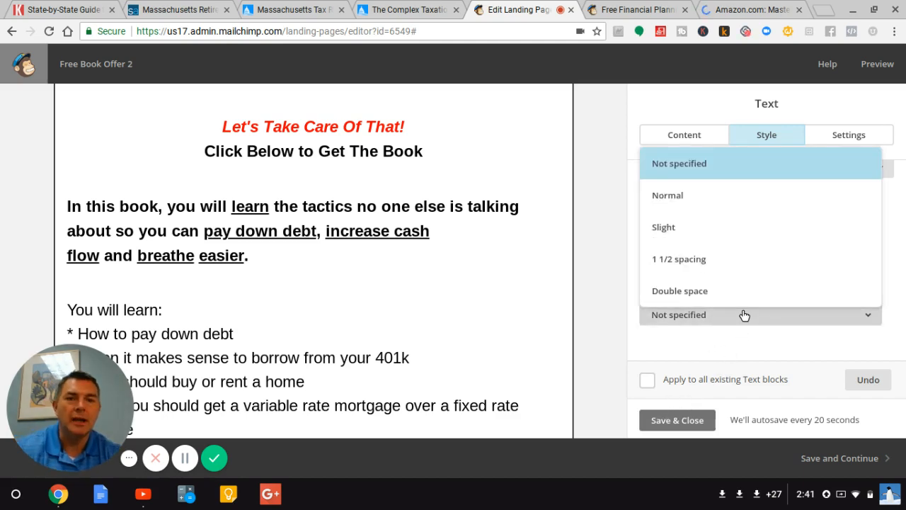
left_click(717, 259)
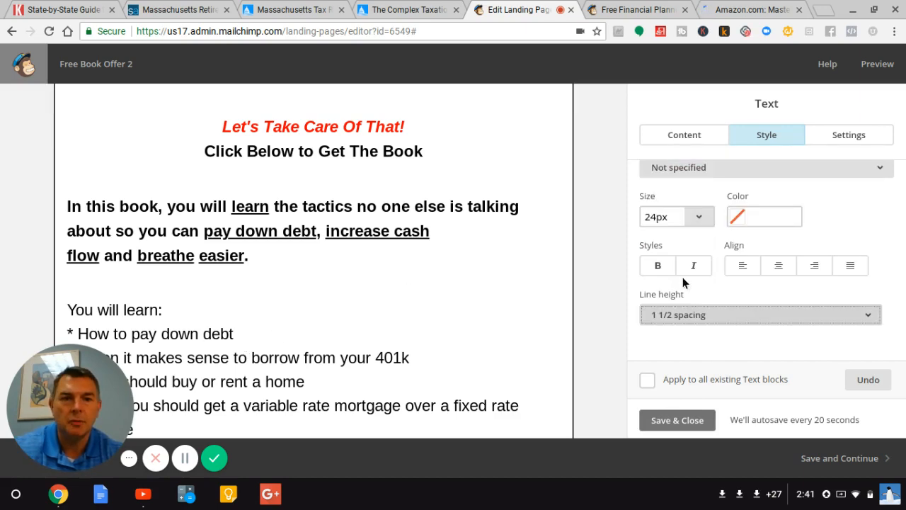
left_click(671, 319)
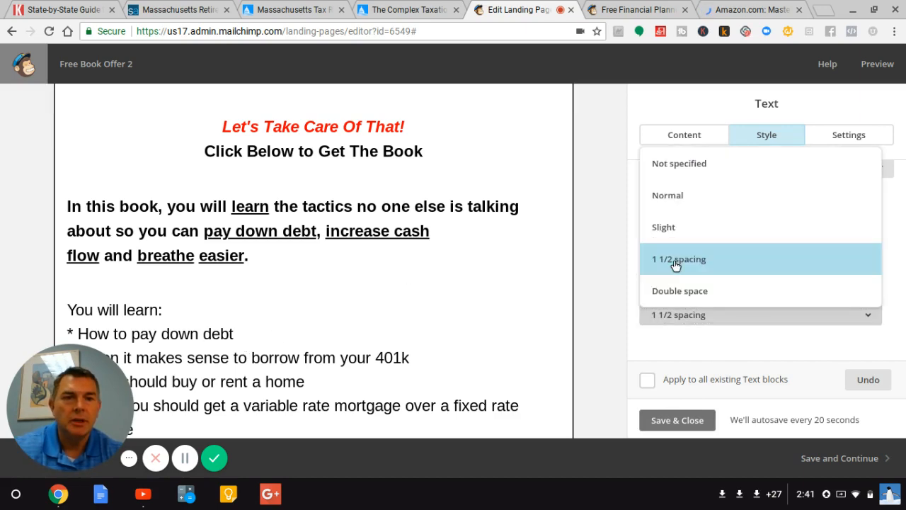
left_click(676, 197)
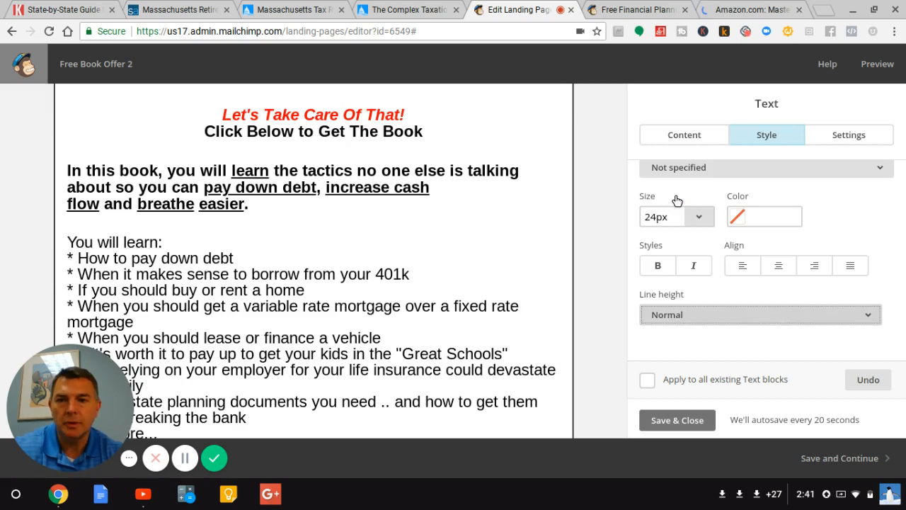
left_click(696, 312)
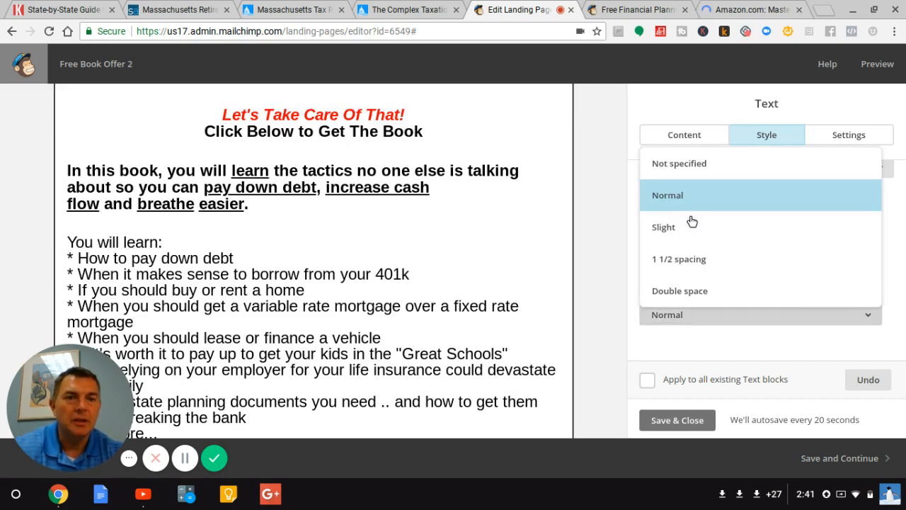
left_click(704, 168)
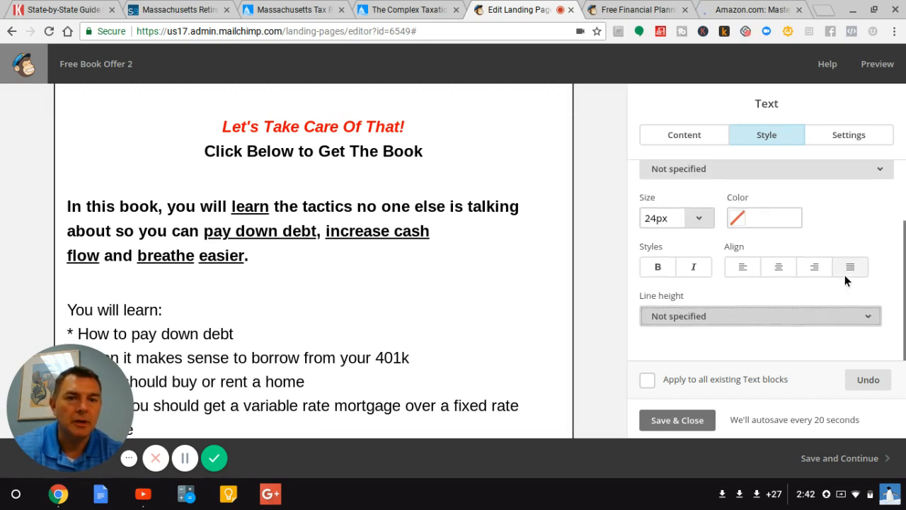
Save and close the text block, and preview the landing page in desktop mode to check the enlarged body text and the video
left_click(669, 422)
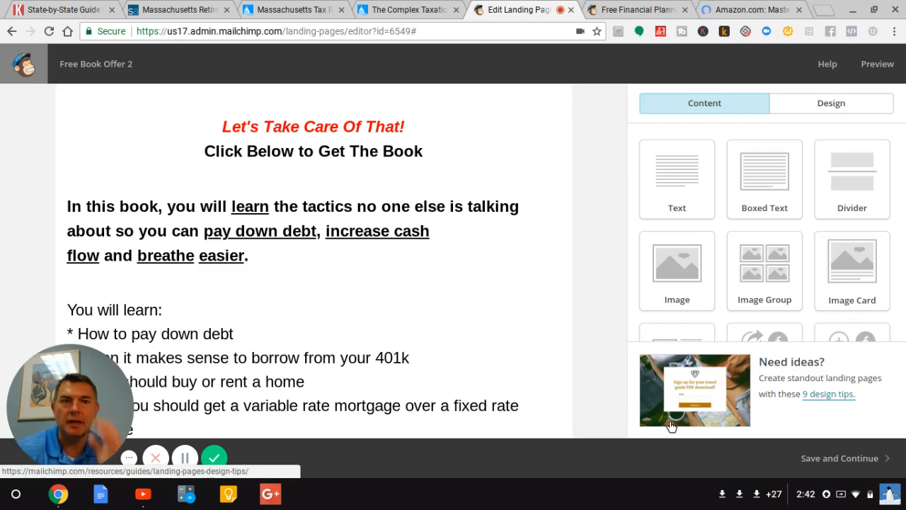
left_click(877, 64)
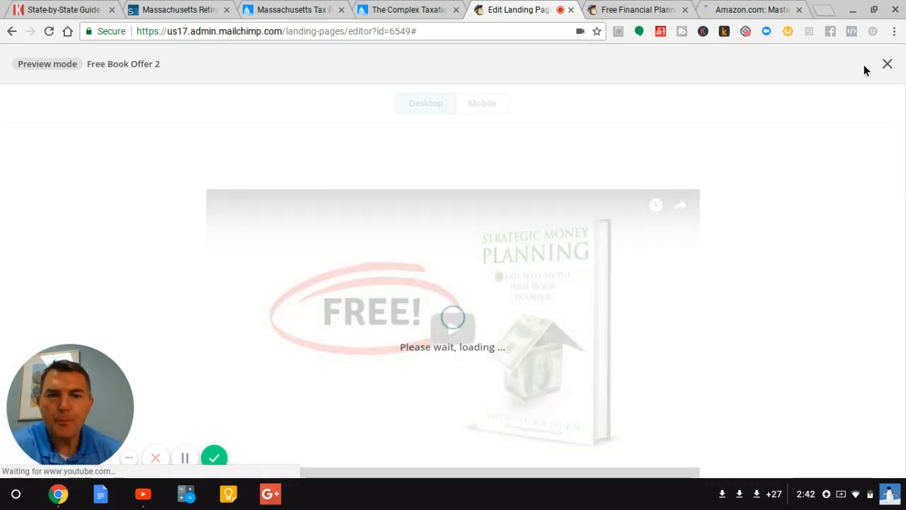
scroll(819, 201, "down", 6)
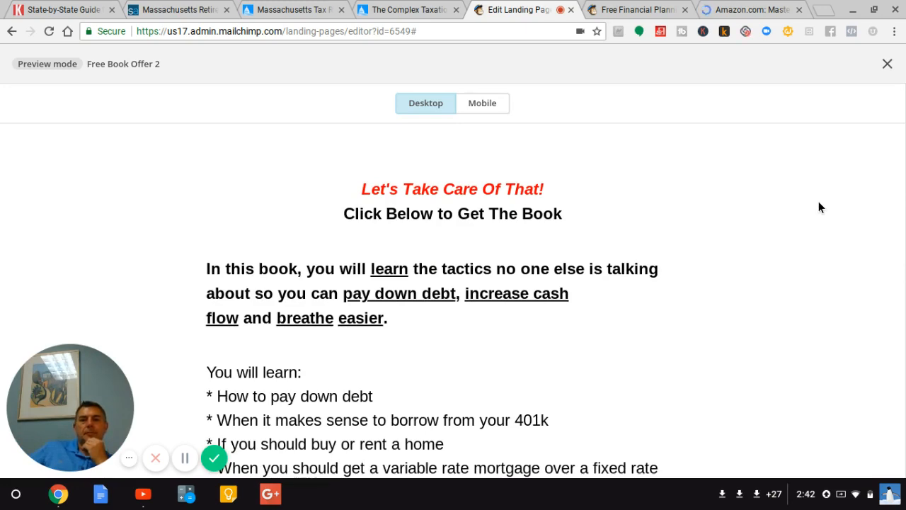
scroll(819, 202, "down", 2)
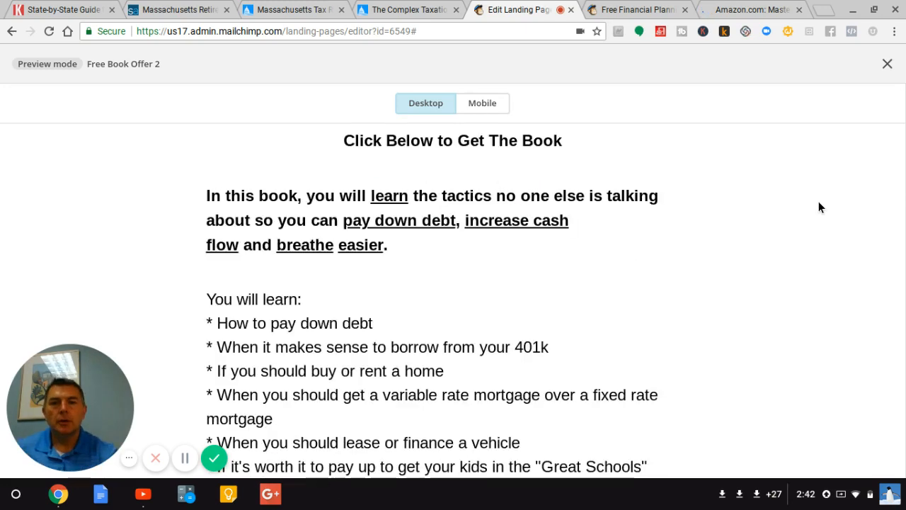
scroll(819, 202, "up", 3)
scroll(818, 202, "down", 2)
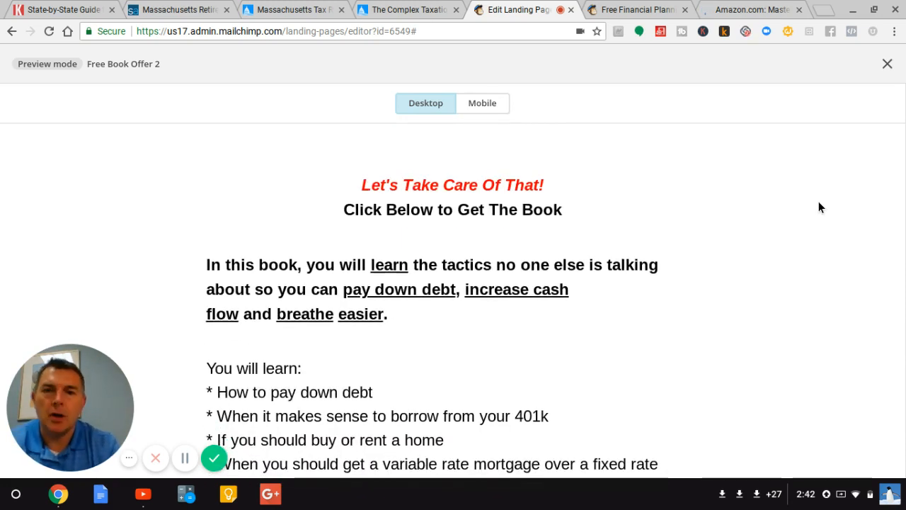
scroll(819, 206, "down", 2)
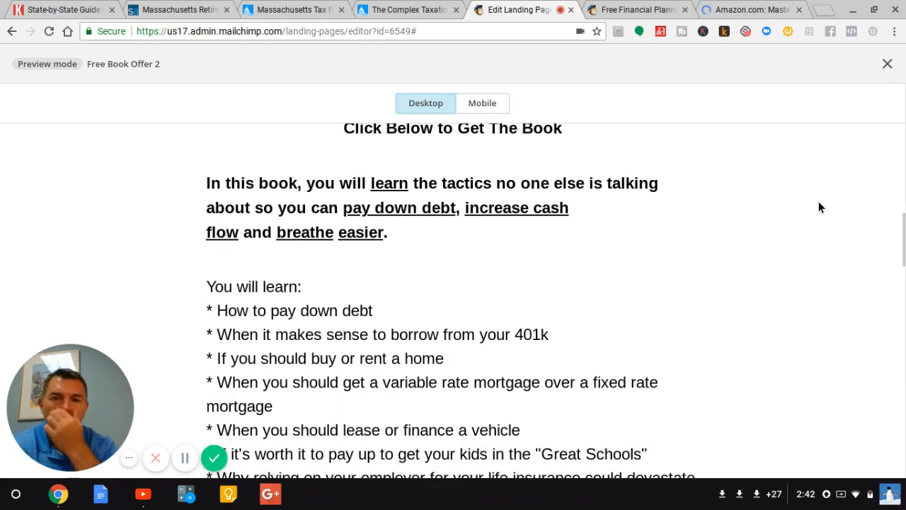
scroll(819, 207, "up", 5)
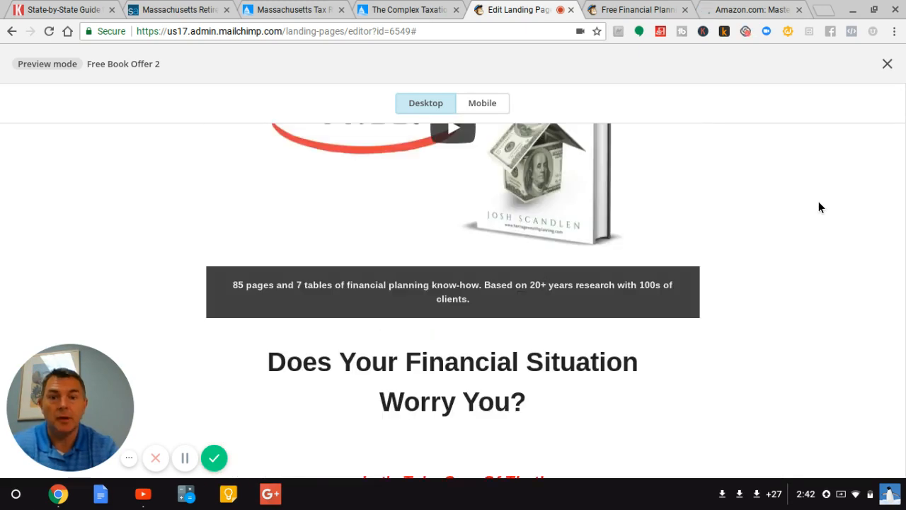
scroll(818, 206, "up", 3)
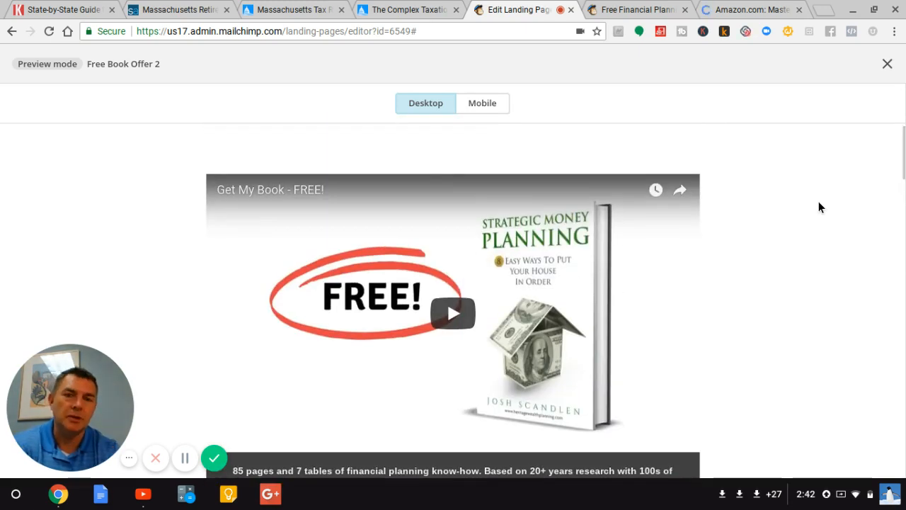
Review the previewed page from the video through the main heading, the call to get the book and the list of learning points
scroll(818, 203, "down", 4)
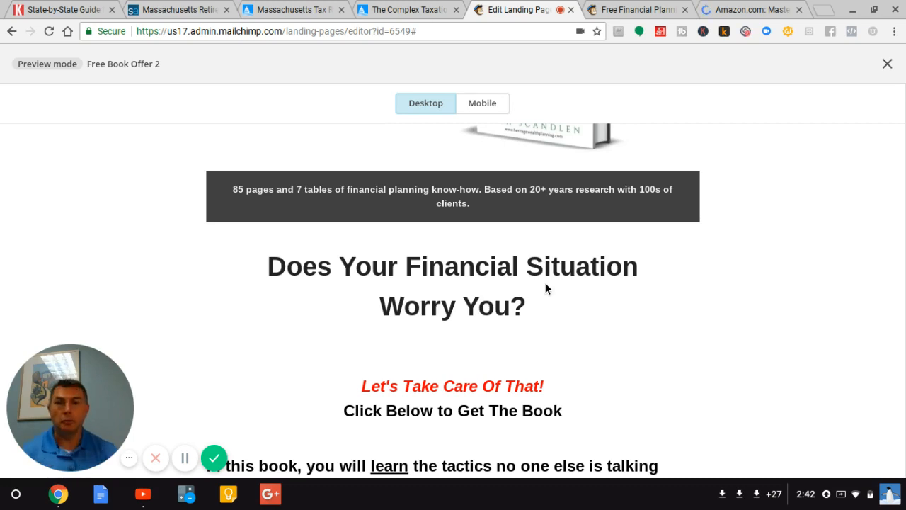
scroll(766, 185, "down", 3)
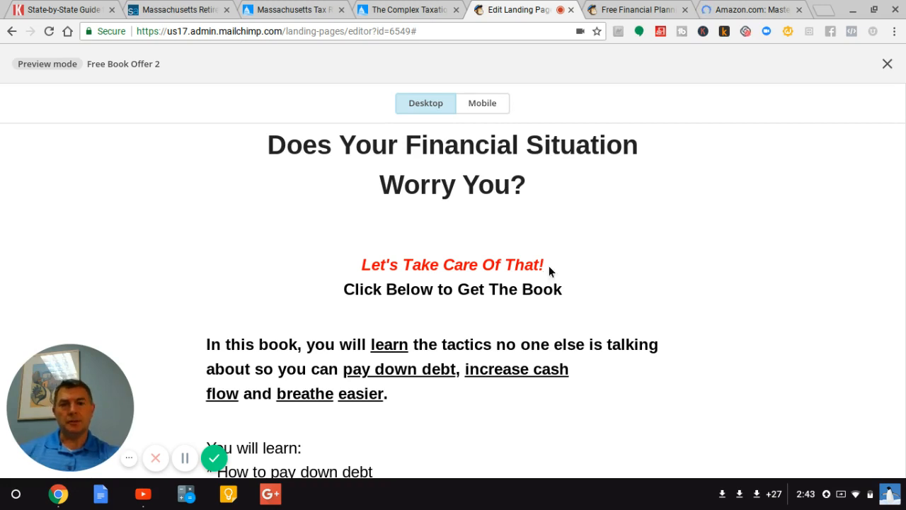
scroll(566, 274, "down", 1)
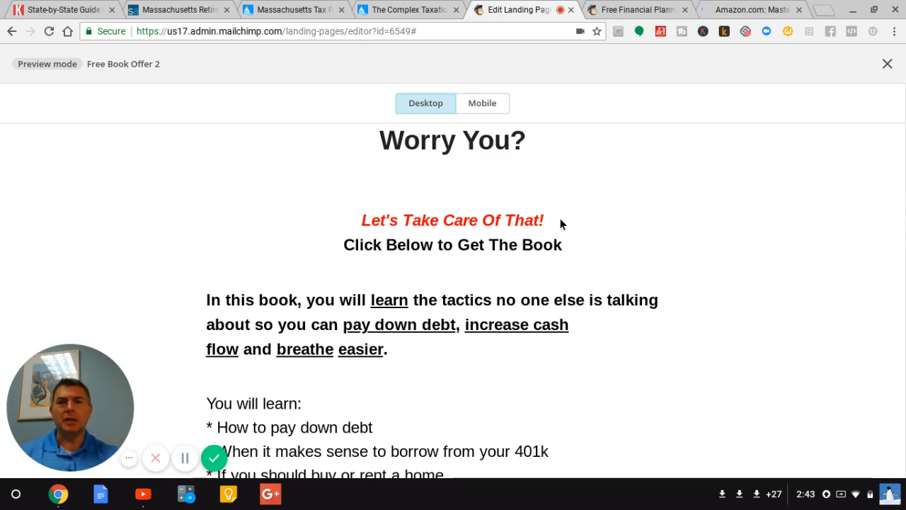
scroll(663, 176, "down", 1)
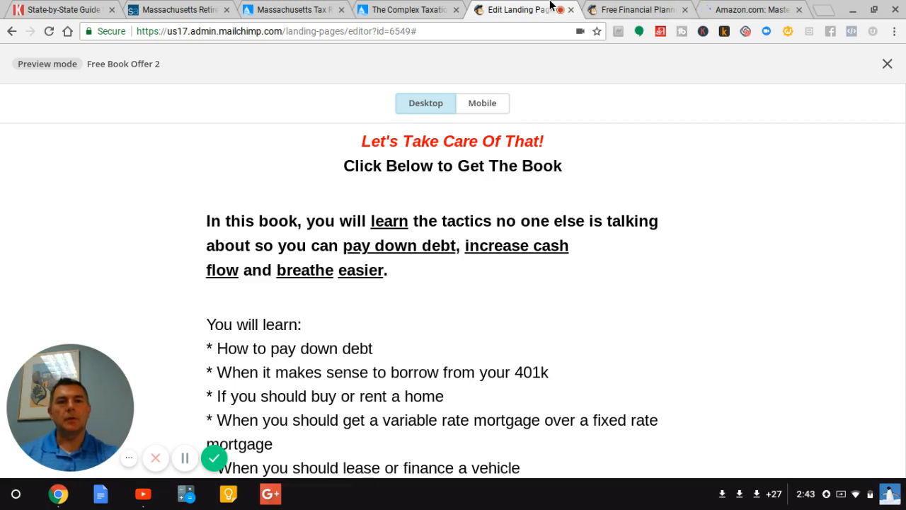
scroll(774, 209, "down", 1)
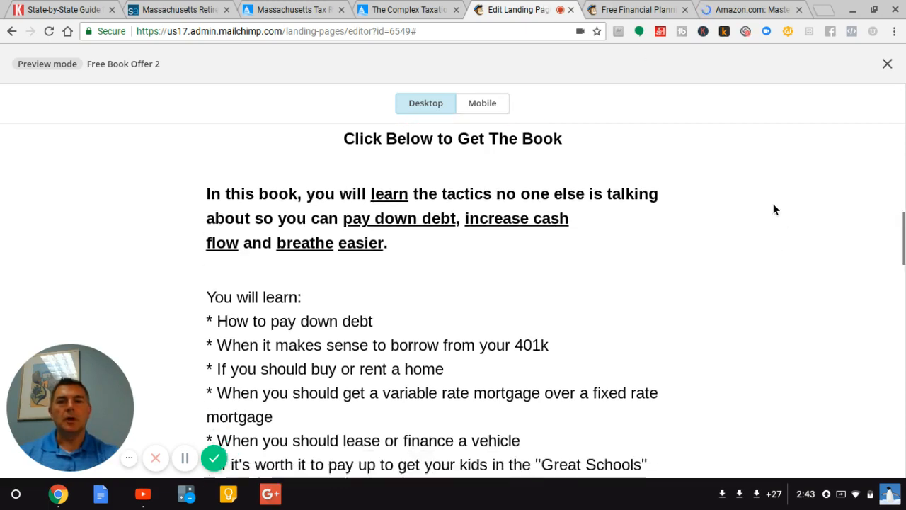
scroll(773, 209, "up", 4)
scroll(774, 208, "down", 1)
scroll(773, 209, "down", 1)
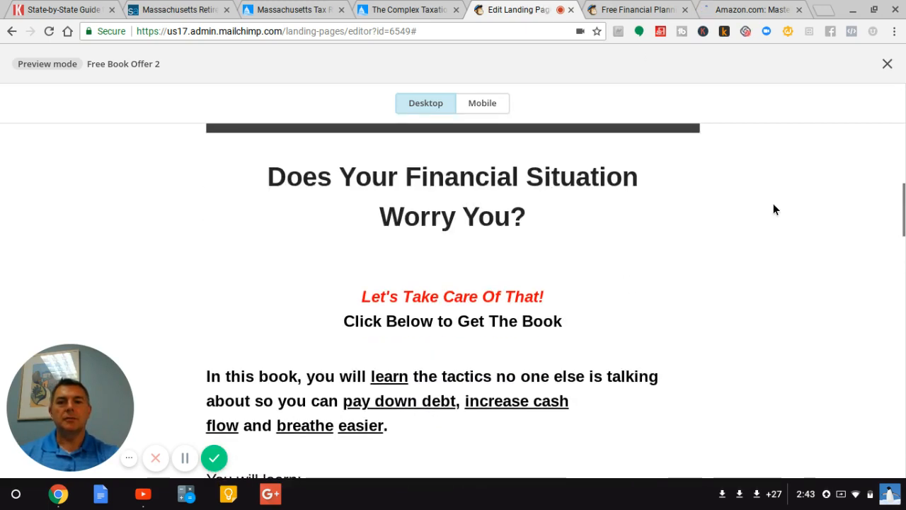
scroll(773, 209, "down", 1)
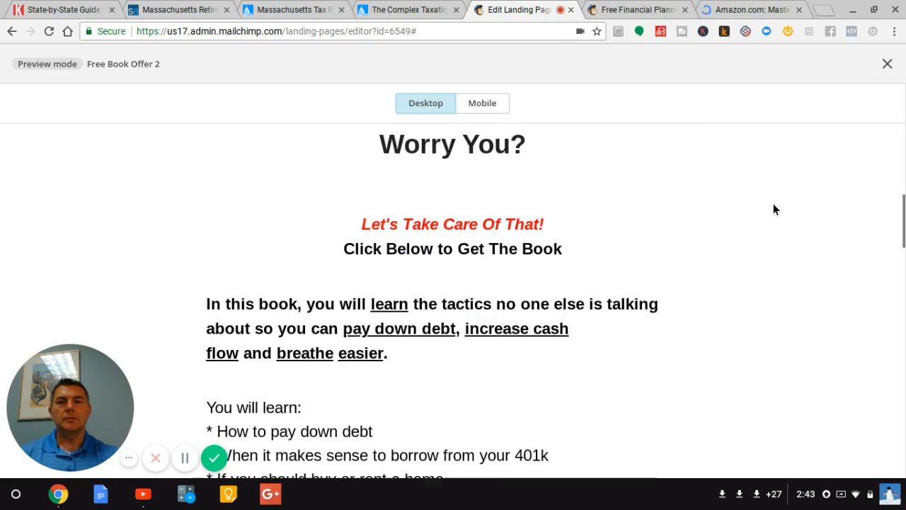
scroll(773, 209, "up", 1)
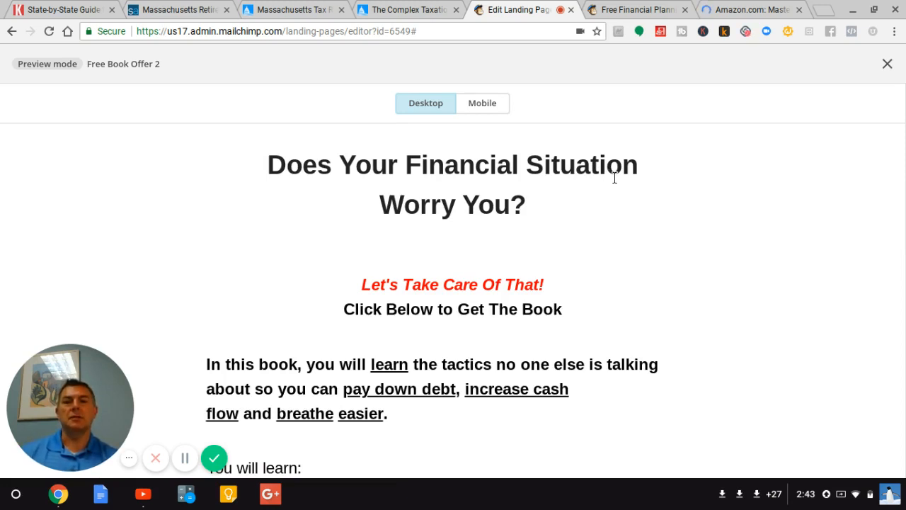
scroll(614, 178, "down", 1)
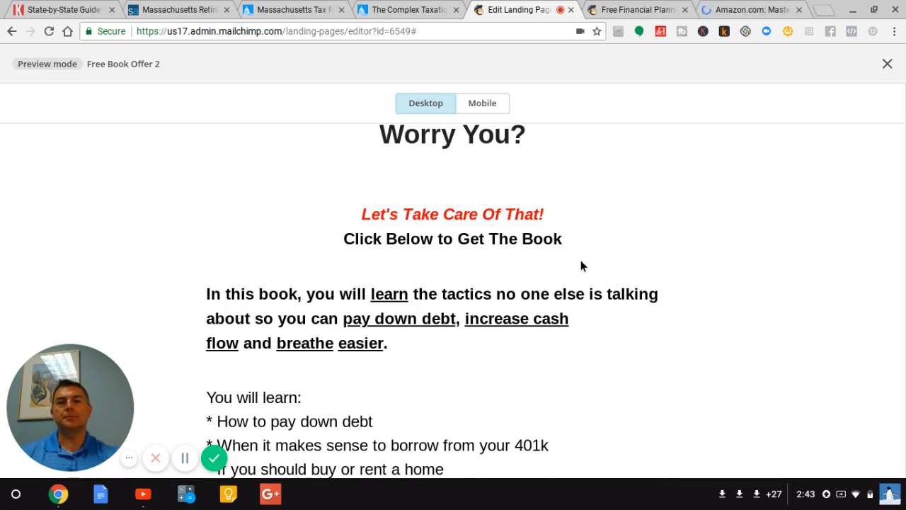
scroll(580, 265, "up", 6)
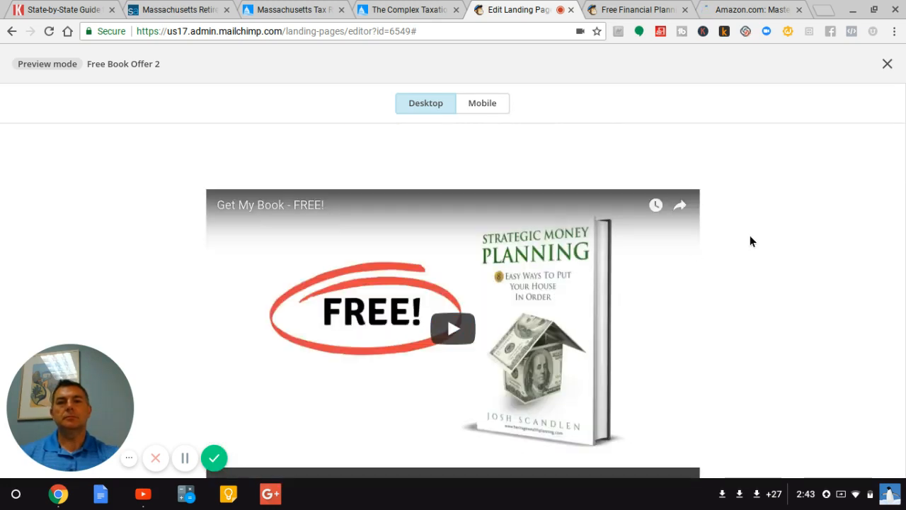
scroll(751, 241, "down", 6)
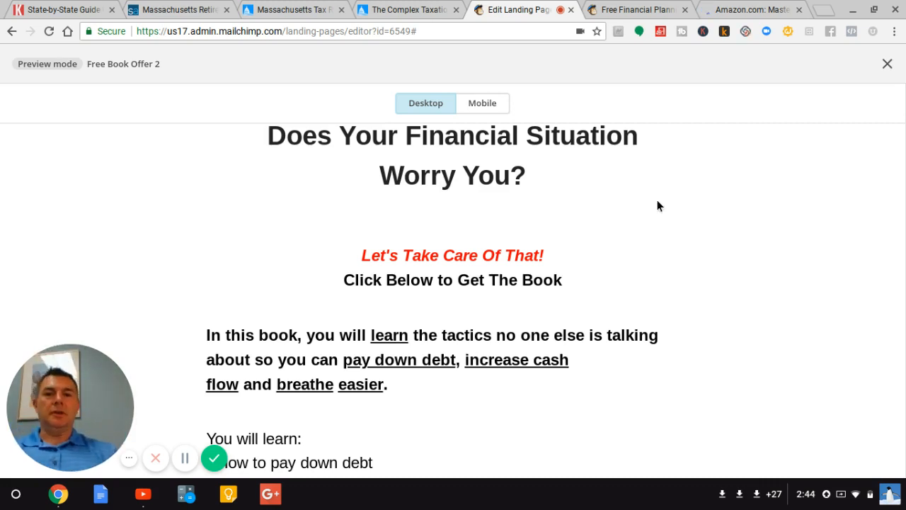
Leave the preview, reopen the text block, insert "FREE" before "book" in the intro sentence, and reword the red line to "Let's Change That!"
left_click(887, 65)
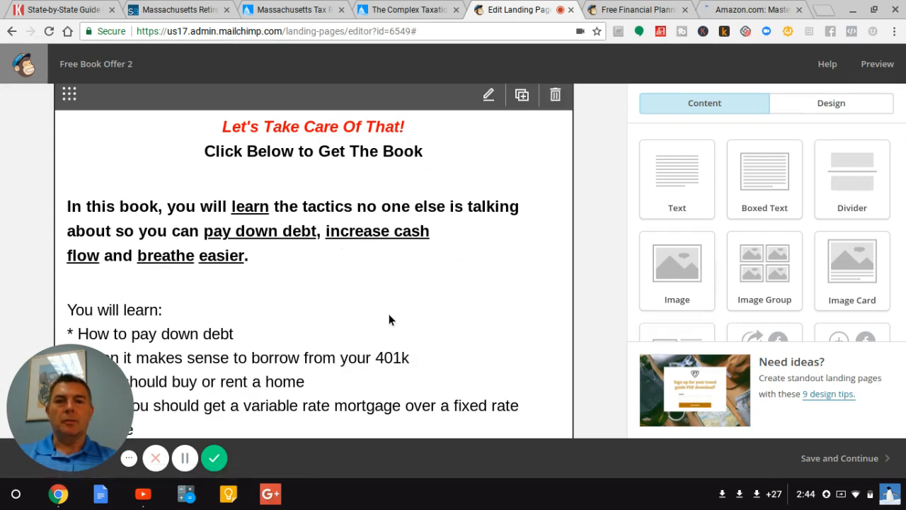
left_click(497, 121)
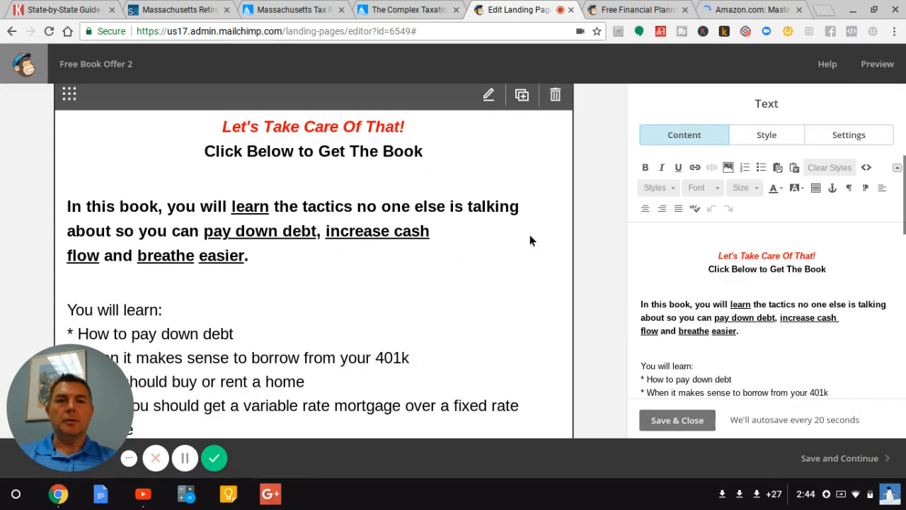
left_click(667, 303)
type("FREE")
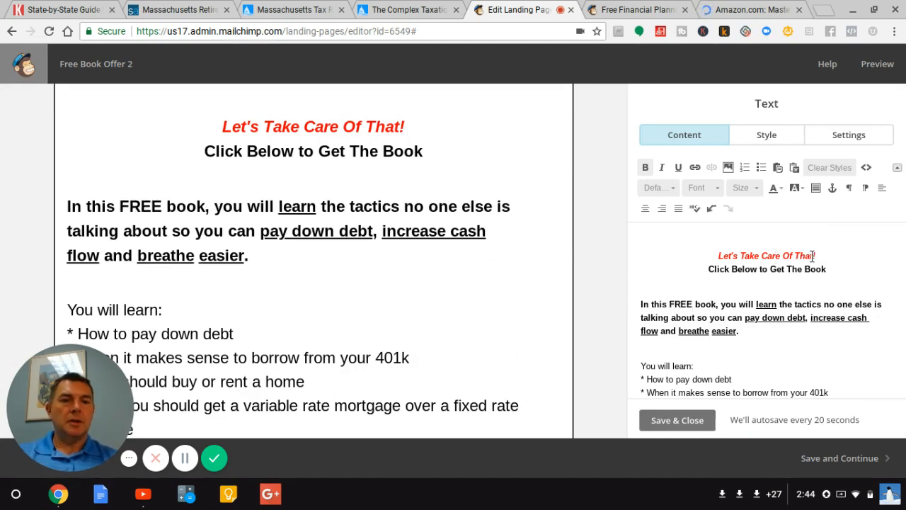
left_click_drag(797, 256, 740, 254)
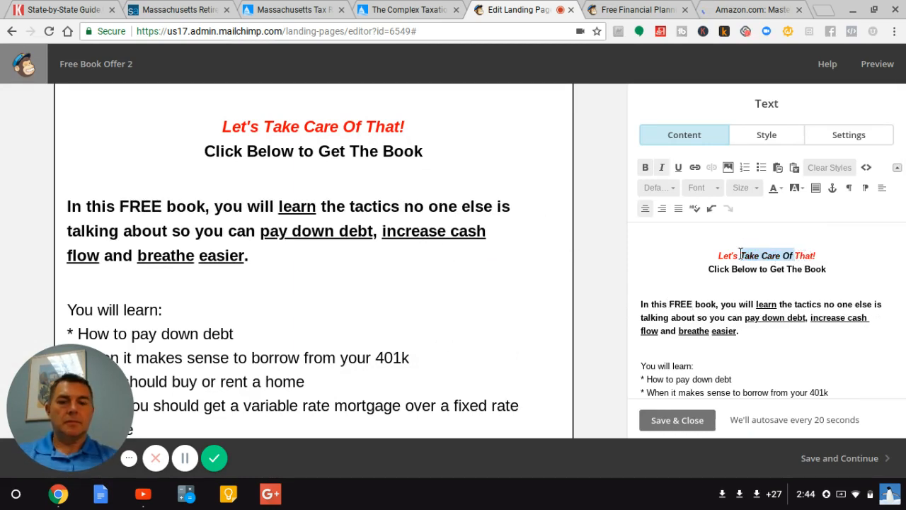
type("Change")
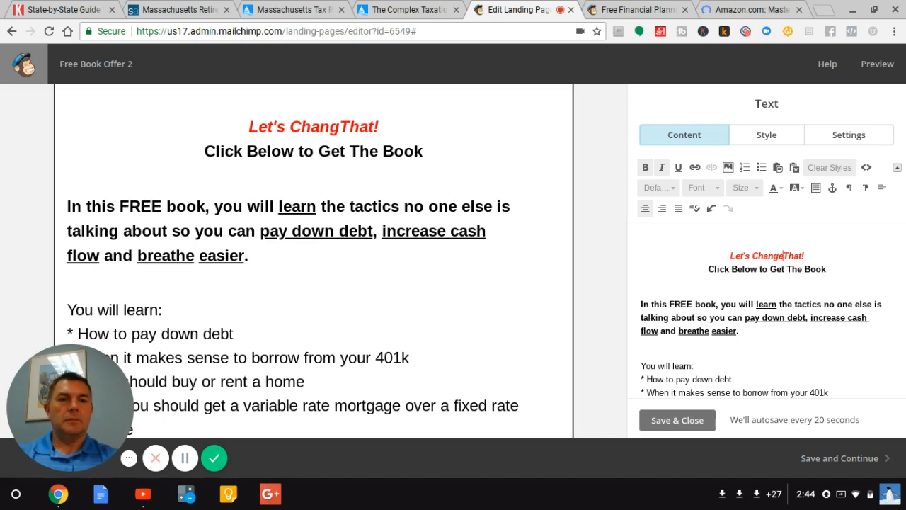
Replace the line "Click Below to Get The Book" with "Get the FREE book by clicking below."
triple_click(827, 269)
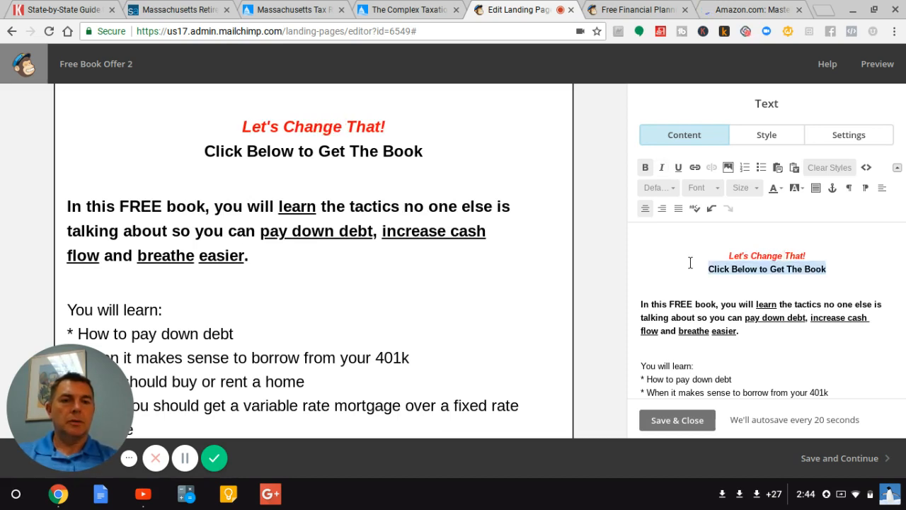
type("Get t")
key("BackSpace")
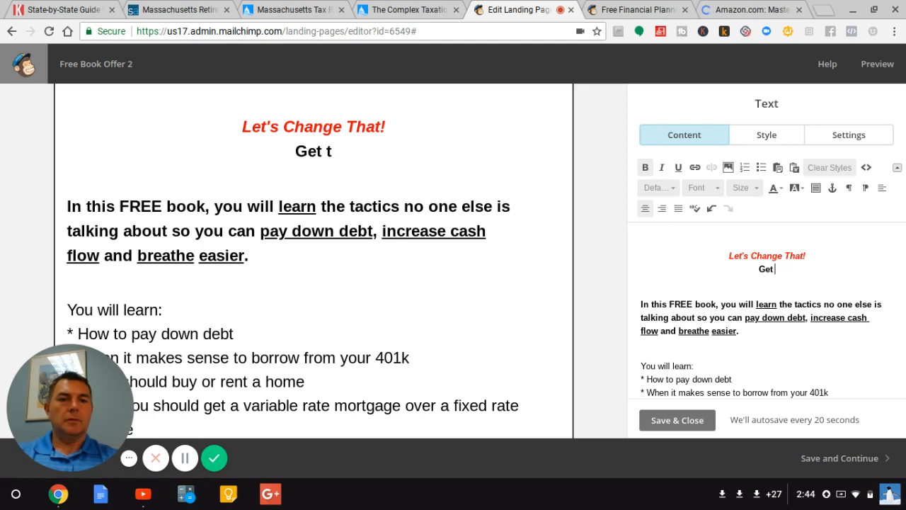
type("h")
key("BackSpace")
type("the ")
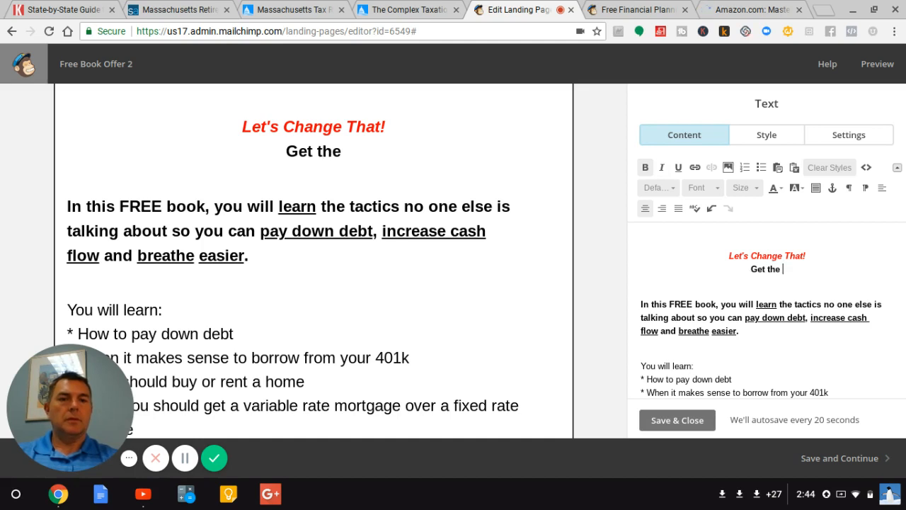
type("FREE boo")
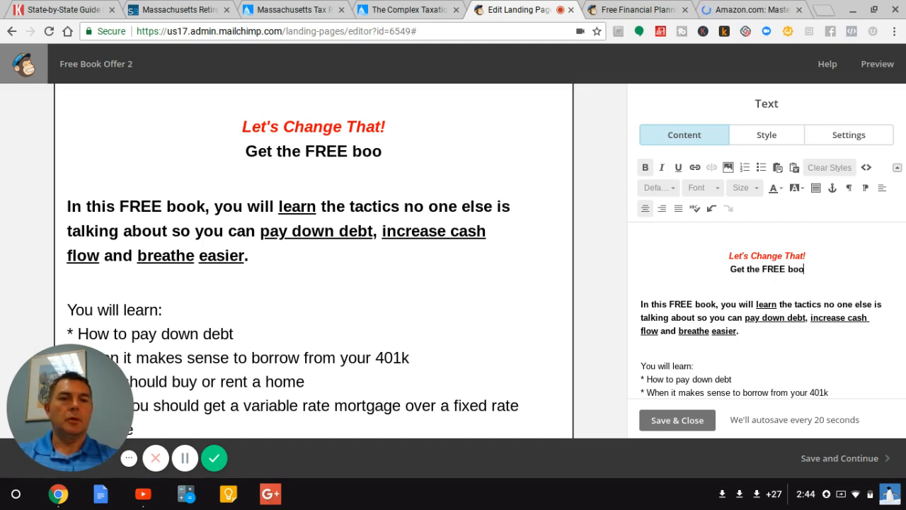
type("k by sx")
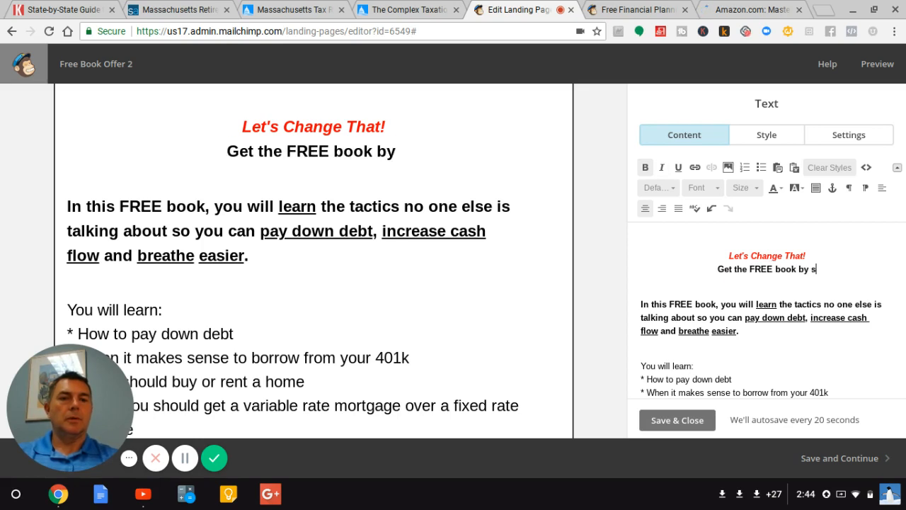
key("BackSpace")
type("crol")
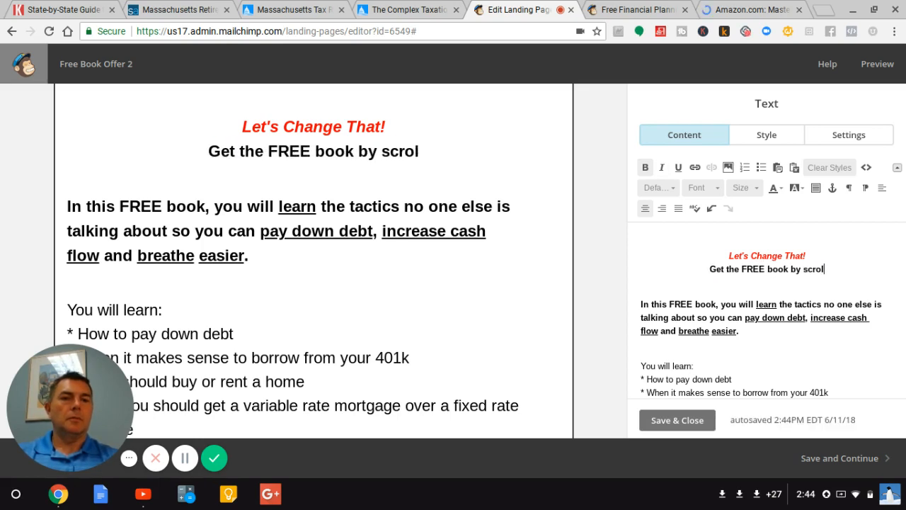
type("ling b")
key("BackSpace")
key("BackSpace")
key("BackSpace")
key("BackSpace")
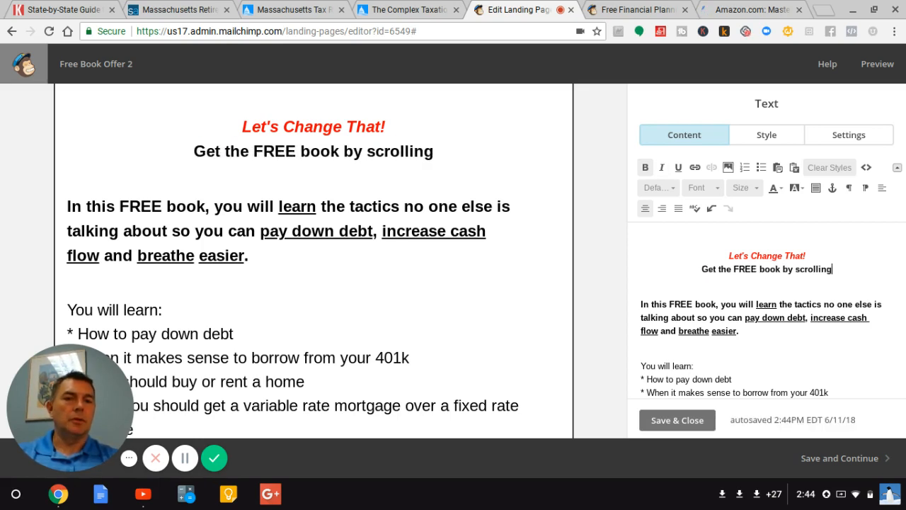
key("BackSpace")
key("BackSpace")
key("BackSpace")
key("BackSpace")
key("BackSpace")
key("BackSpace")
key("BackSpace")
type("c")
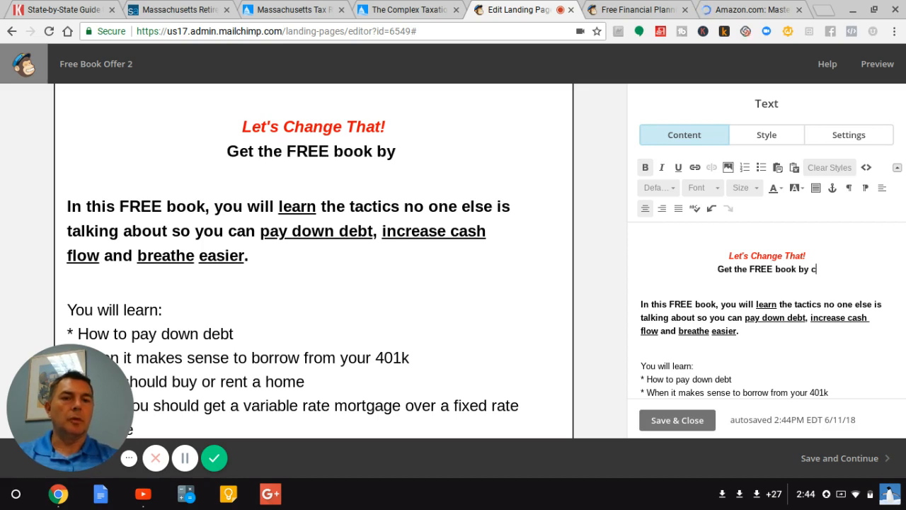
type("licking below")
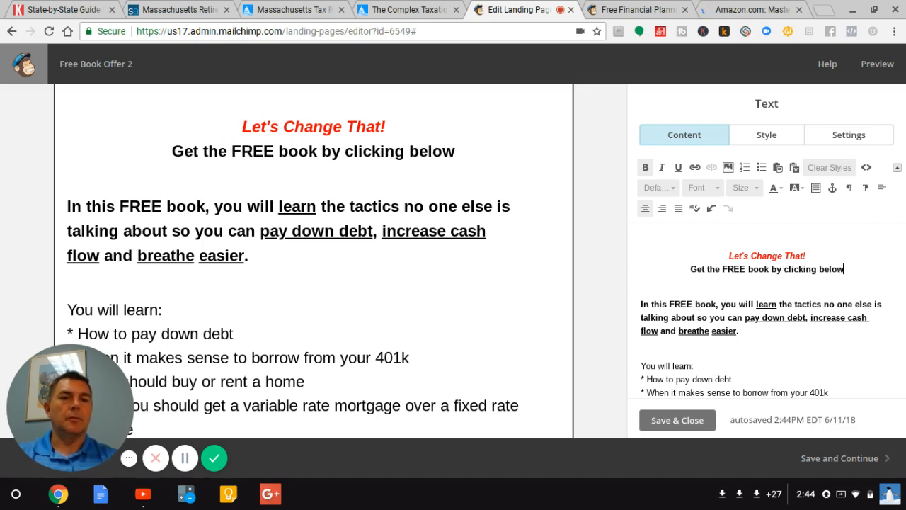
type(".")
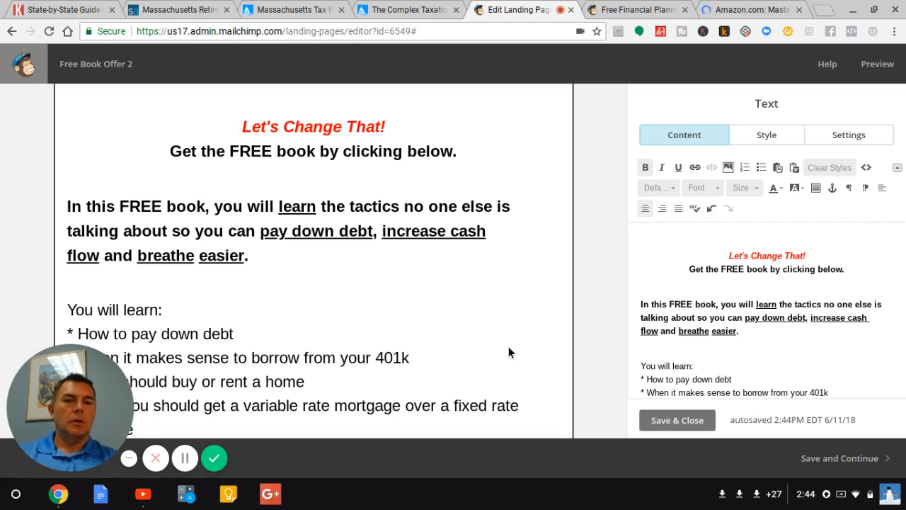
Remove the word "FREE" and its extra space from the sentence starting "In this"
double_click(678, 303)
key("BackSpace")
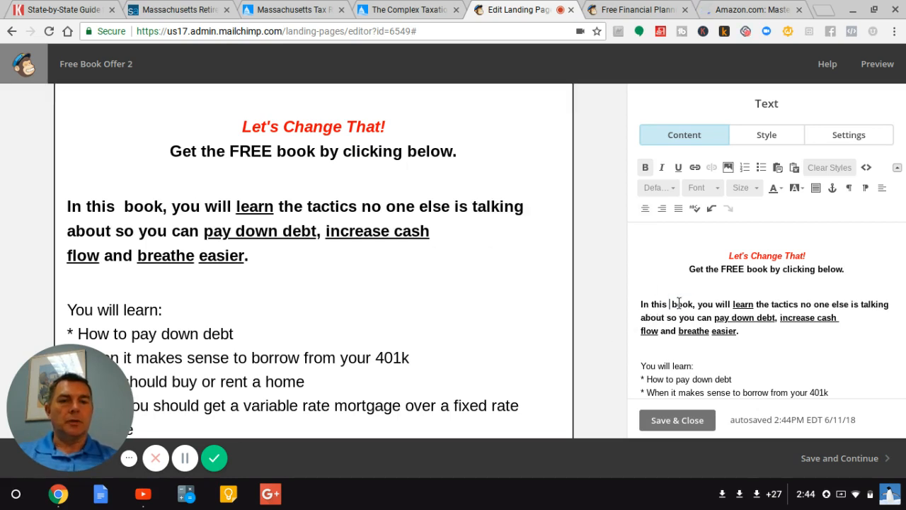
key("BackSpace")
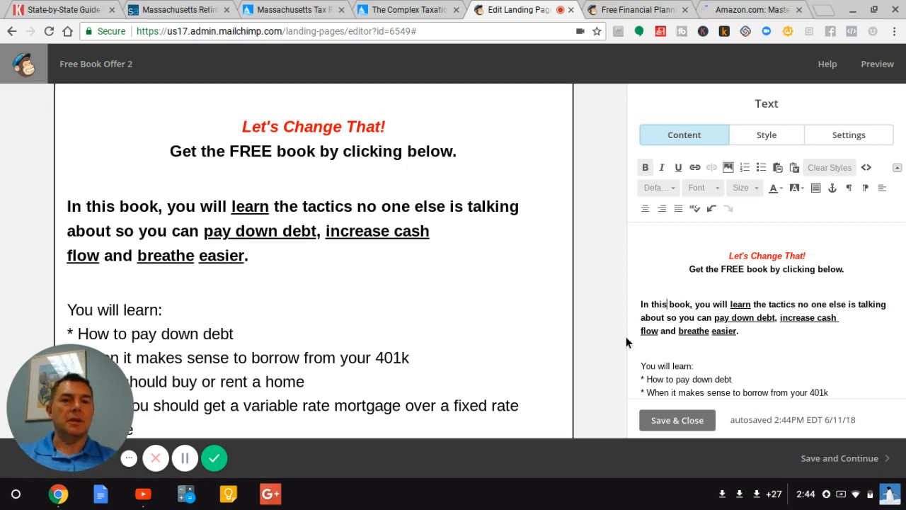
Try "It's Time To Change That!" as the red line, and restore the wording "Let's Change That!"
left_click(727, 254)
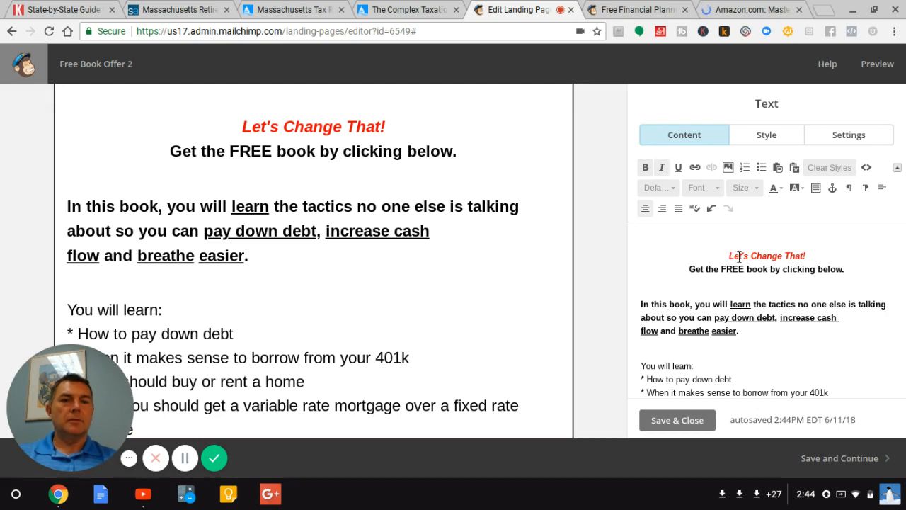
double_click(738, 256)
type("It's Tim")
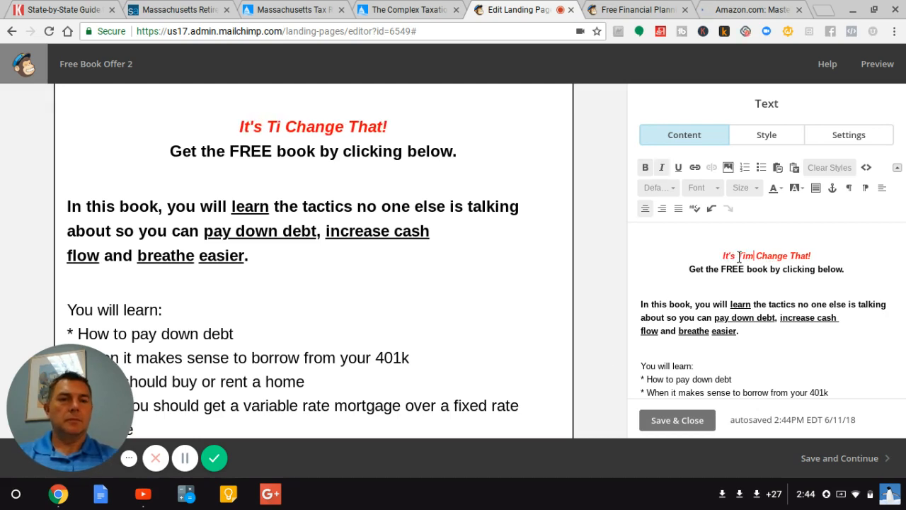
type("e To")
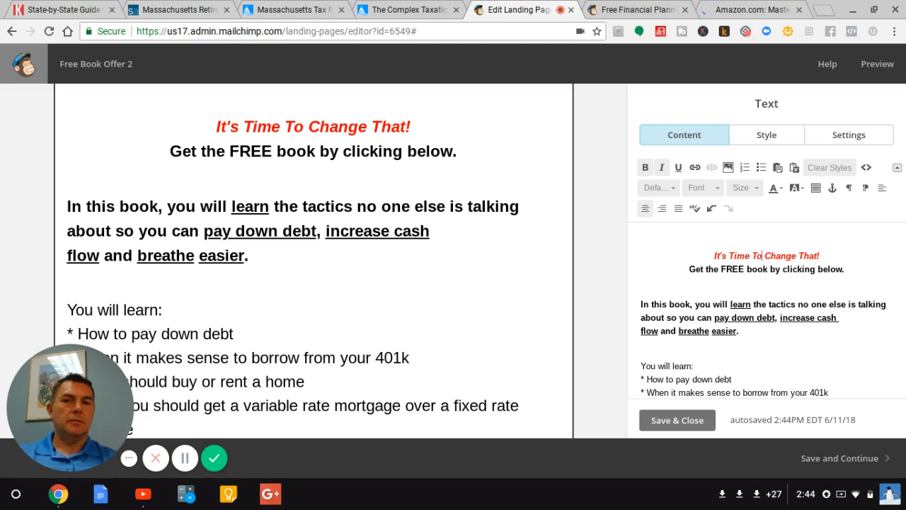
key("BackSpace")
key("BackSpace")
key("BackSpace")
key("BackSpace")
key("BackSpace")
key("BackSpace")
key("BackSpace")
key("BackSpace")
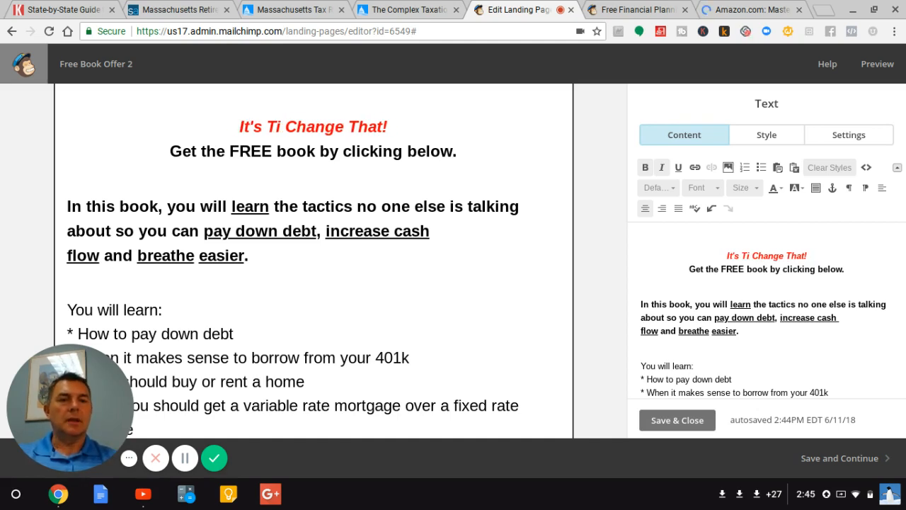
key("BackSpace")
key("BackSpace")
key("BackSpace")
key("BackSpace")
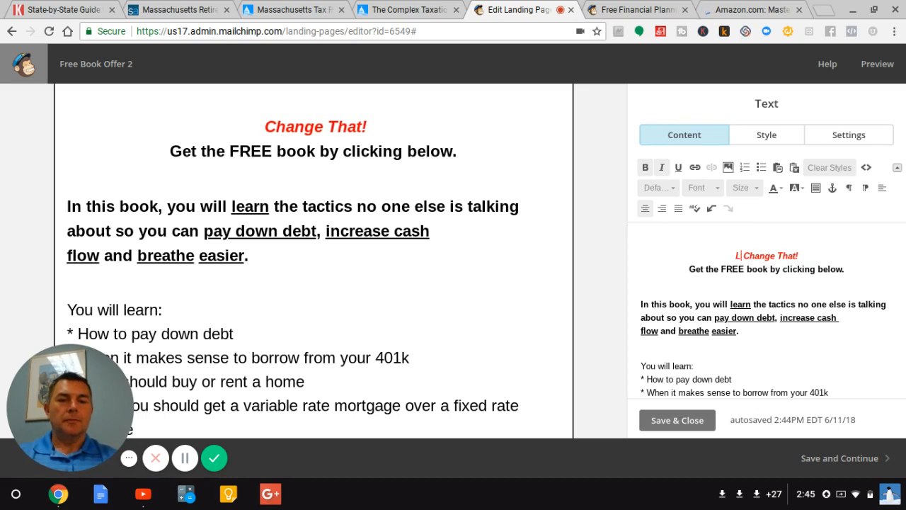
type("Let's")
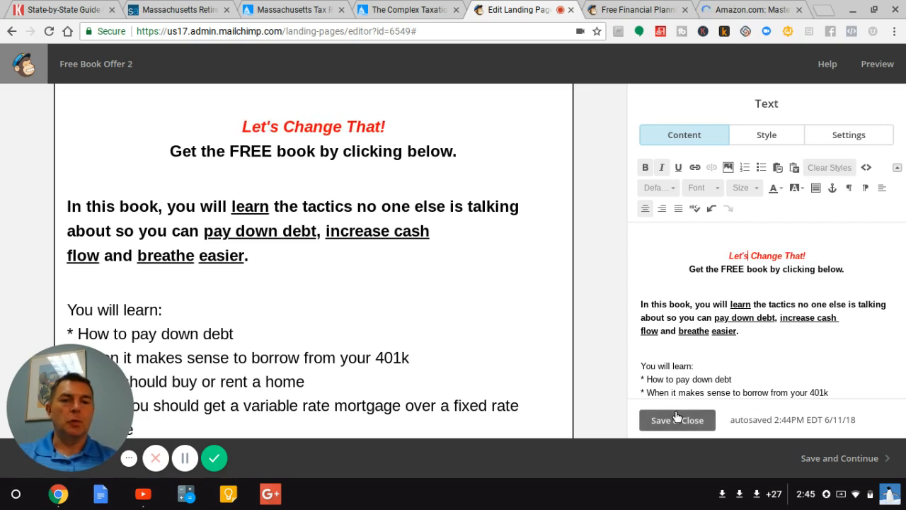
Save and close the text block, and open the landing page preview
left_click(676, 418)
mouse_move(516, 262)
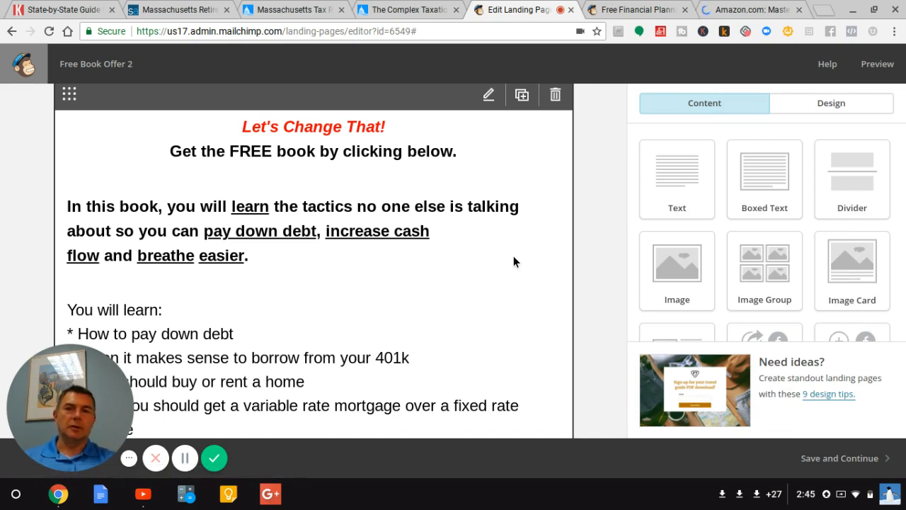
left_click(875, 65)
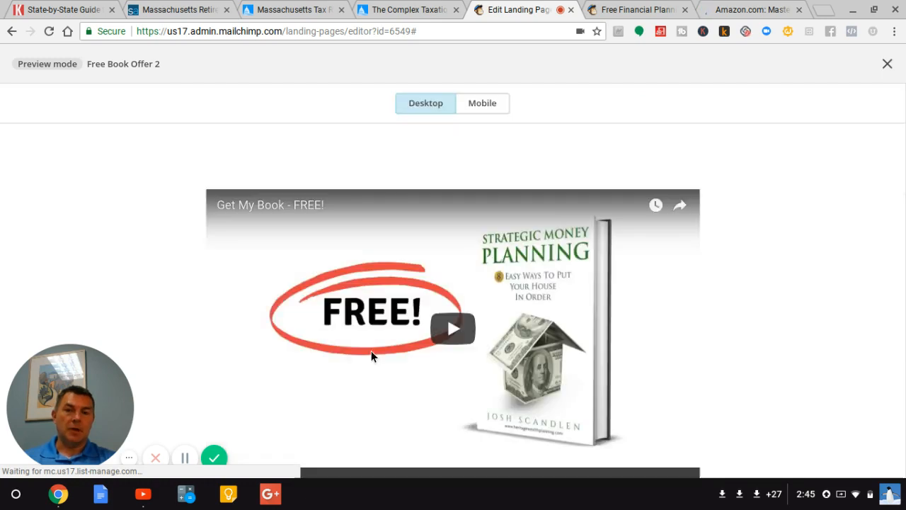
Review the desktop preview from the video through the reworded lines and learning points to the "What others have said" quotes
scroll(798, 190, "down", 5)
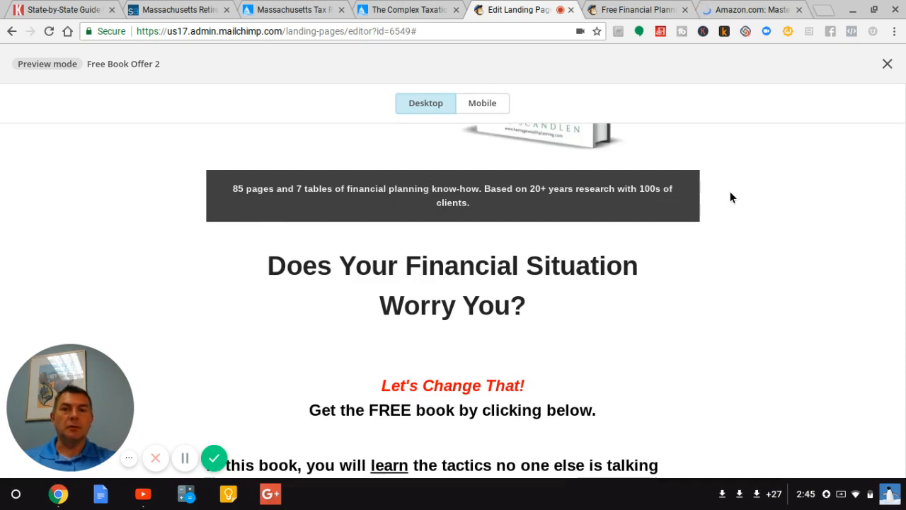
scroll(730, 192, "down", 2)
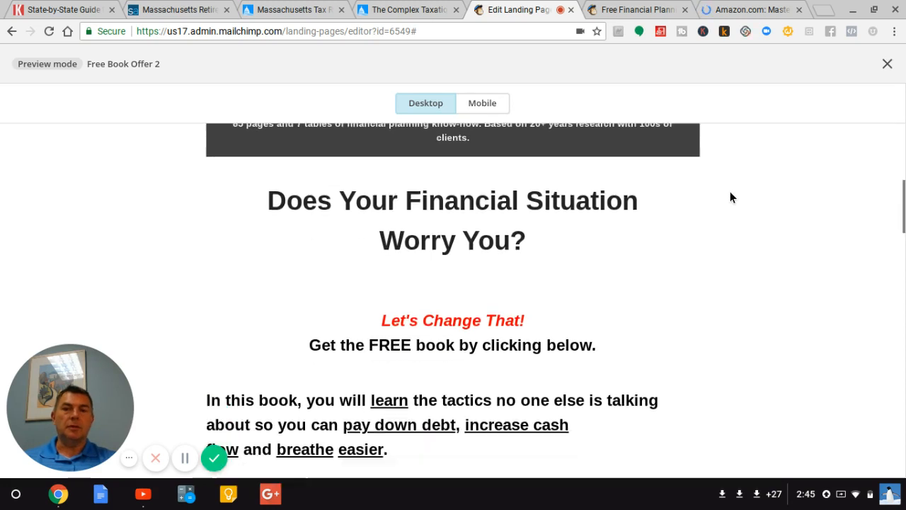
scroll(731, 193, "down", 4)
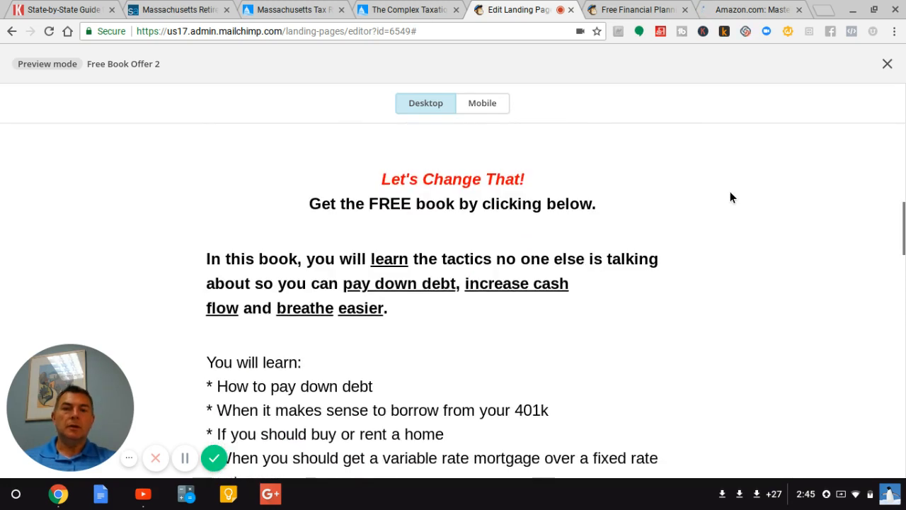
scroll(730, 192, "down", 2)
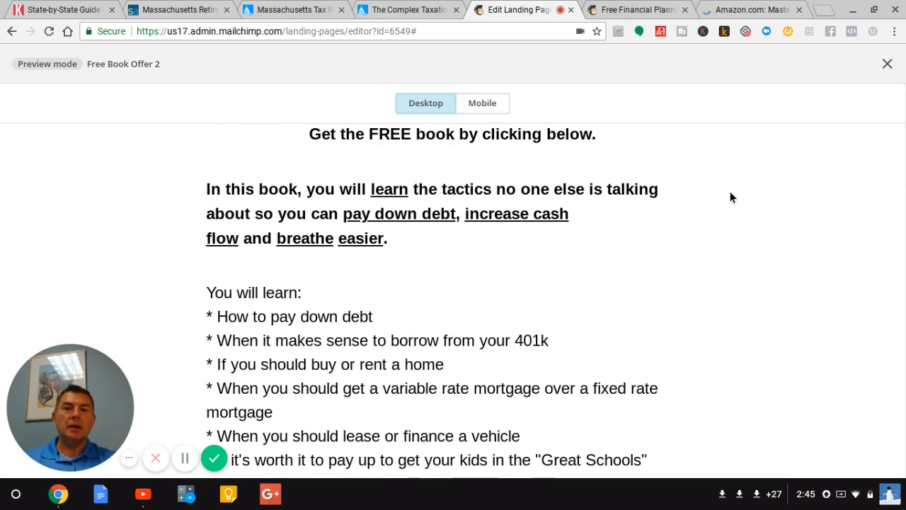
scroll(731, 197, "down", 3)
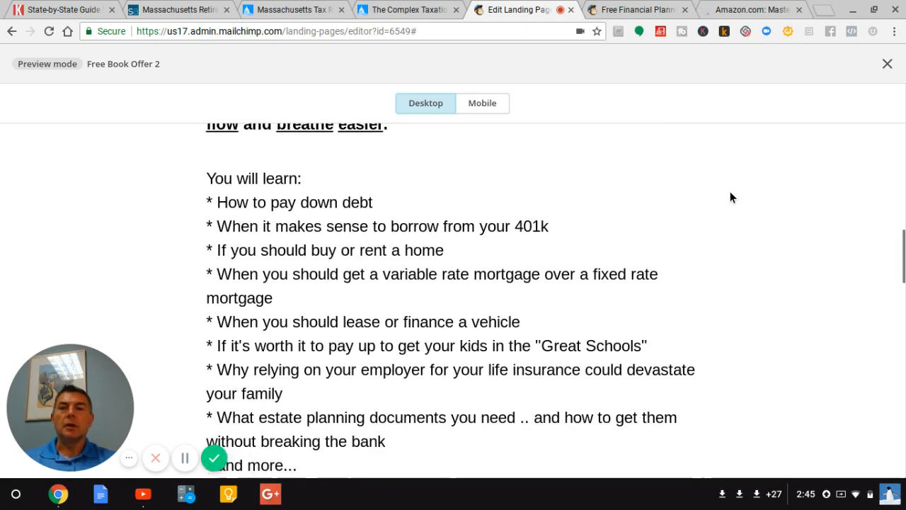
scroll(729, 197, "down", 1)
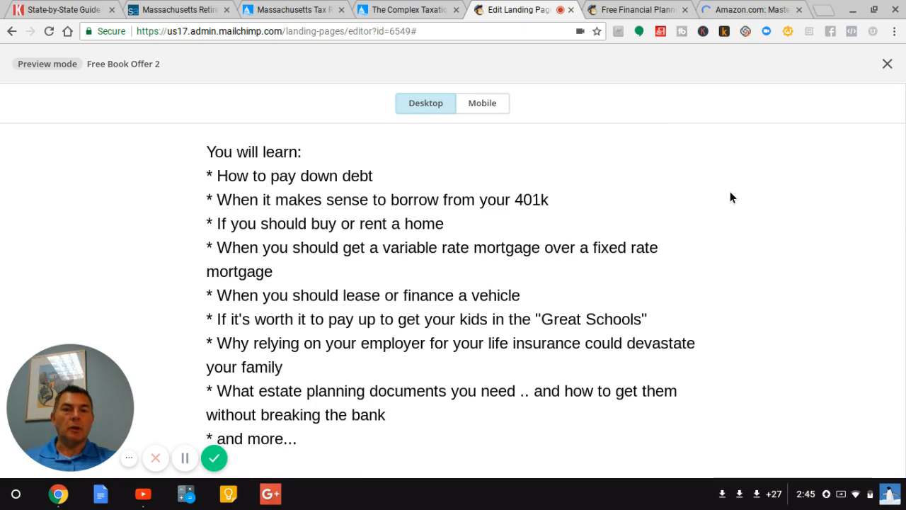
scroll(731, 197, "down", 1)
scroll(732, 197, "down", 1)
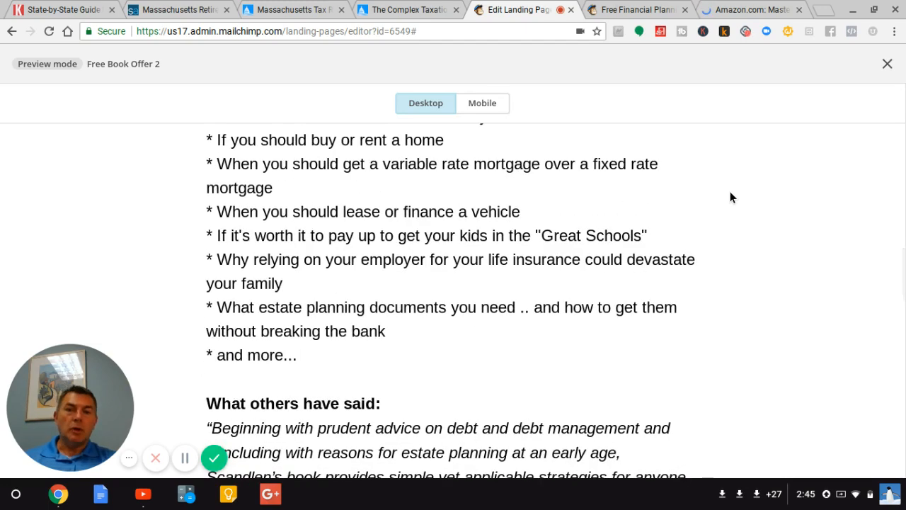
scroll(730, 196, "down", 1)
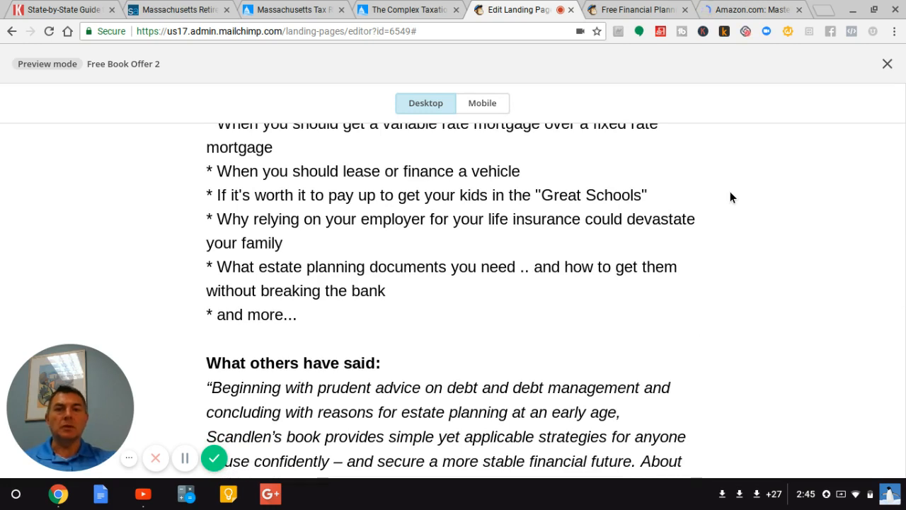
scroll(730, 192, "down", 1)
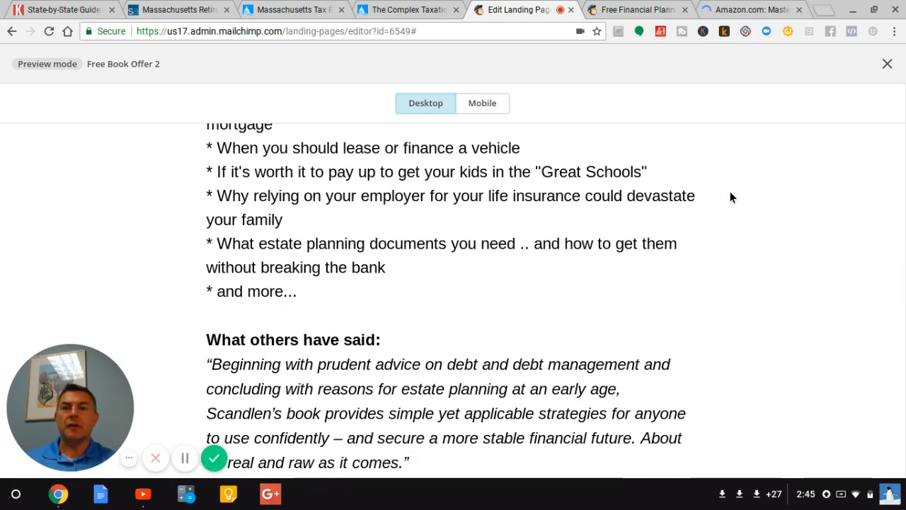
scroll(731, 197, "down", 2)
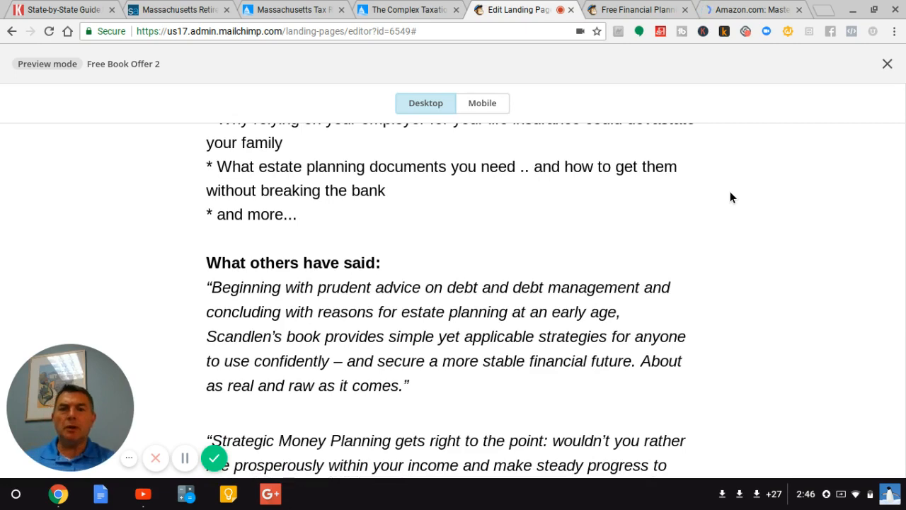
Review the rest of the desktop preview from the remaining quotes through the signup form to its submit button, and close the preview
scroll(729, 197, "down", 5)
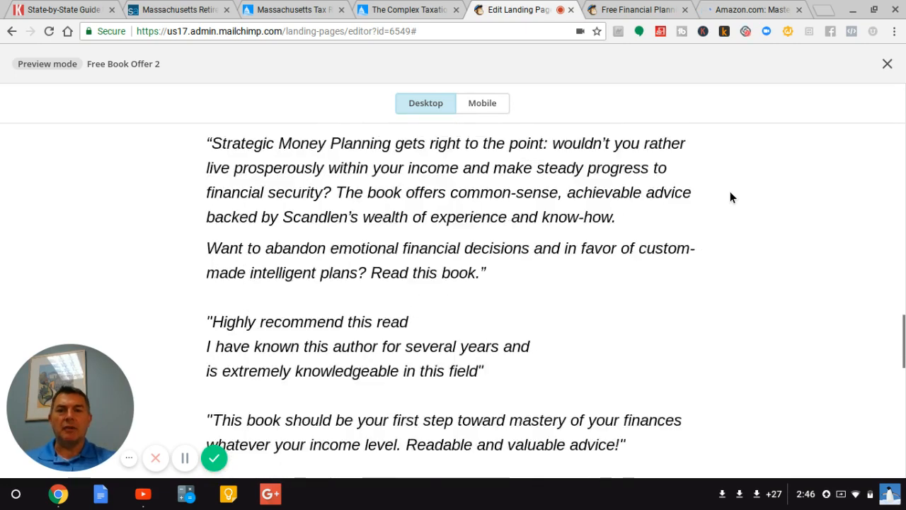
scroll(730, 191, "down", 1)
scroll(730, 191, "up", 3)
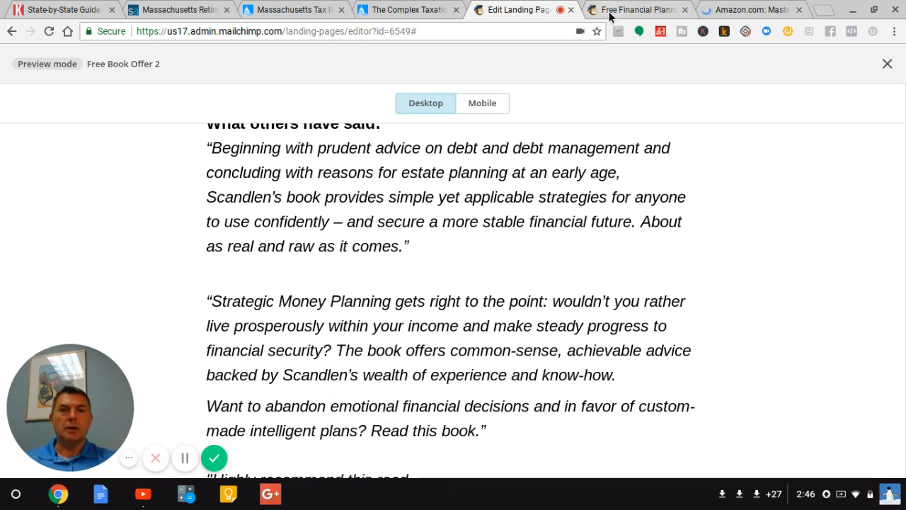
scroll(685, 255, "down", 4)
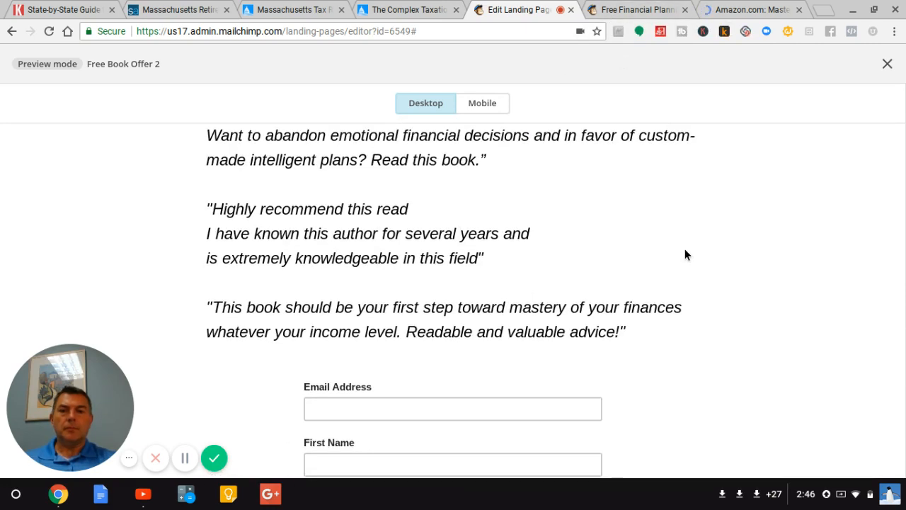
scroll(685, 255, "down", 5)
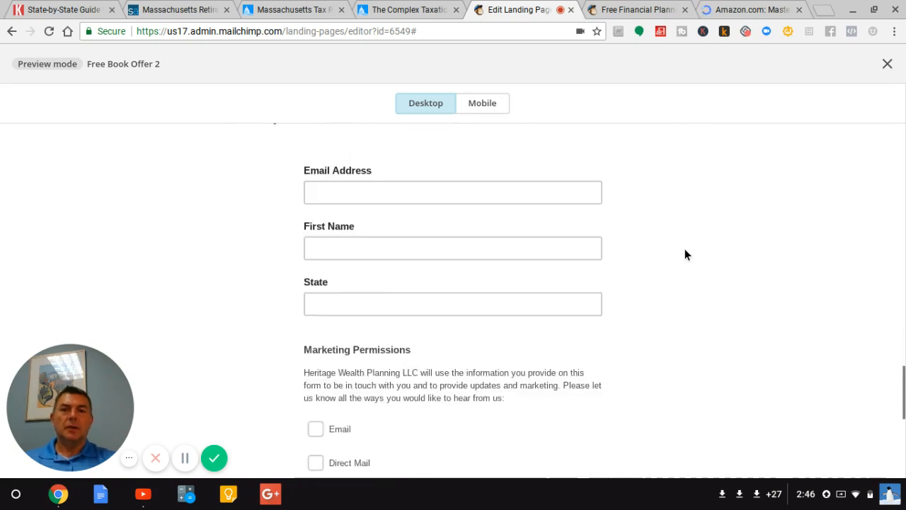
scroll(685, 255, "down", 3)
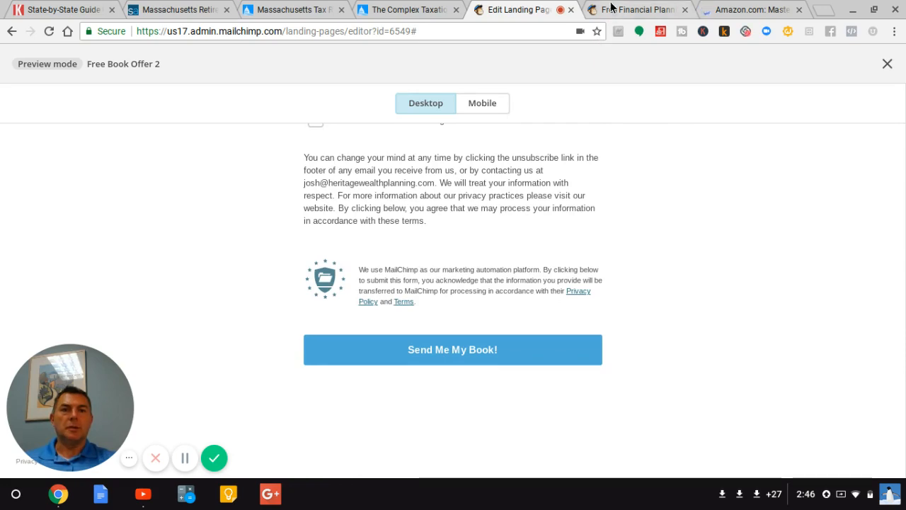
left_click(884, 64)
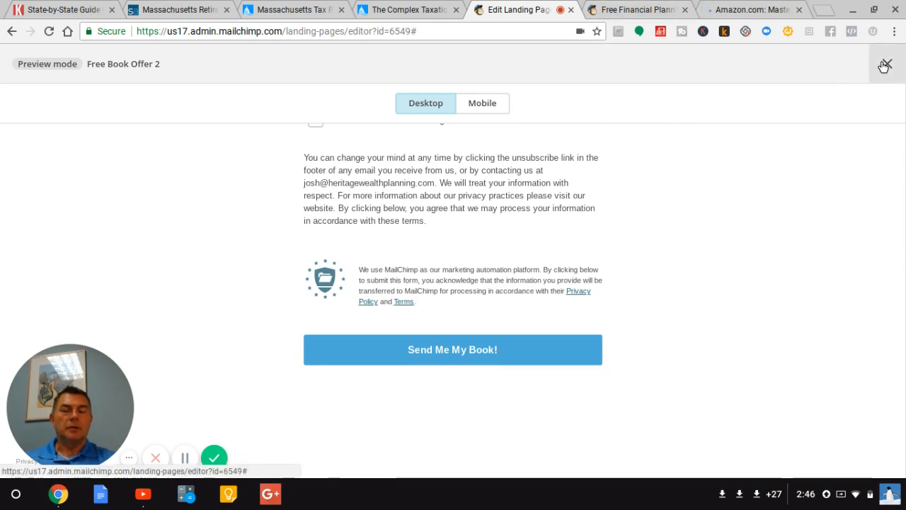
Open the signup form block's style settings and find the button container colors
scroll(546, 283, "down", 15)
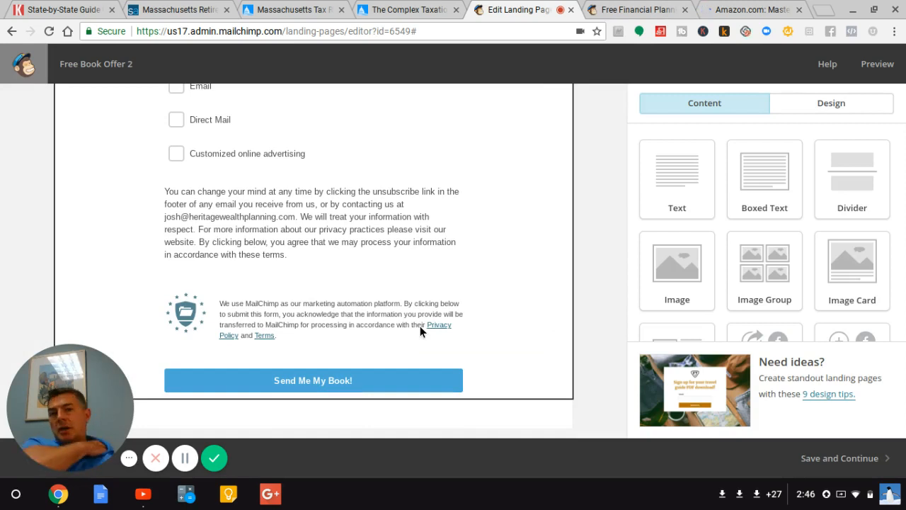
left_click(420, 330)
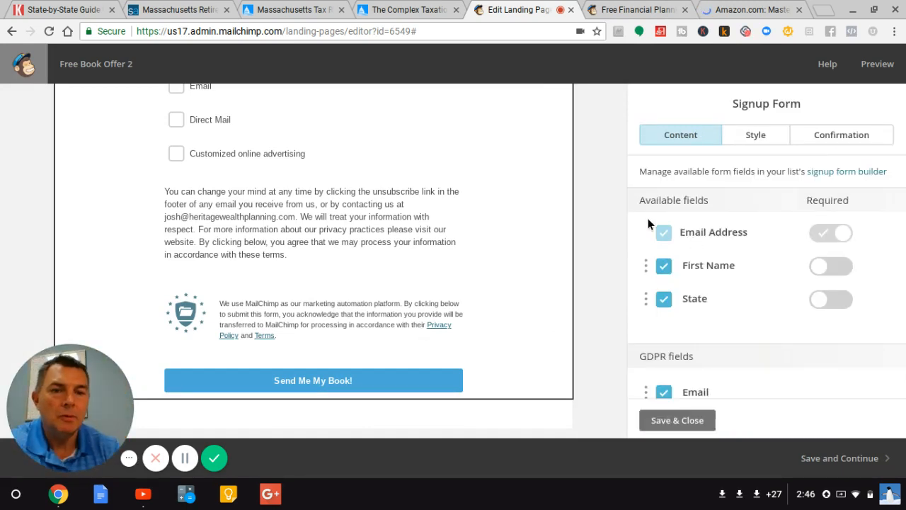
left_click(756, 140)
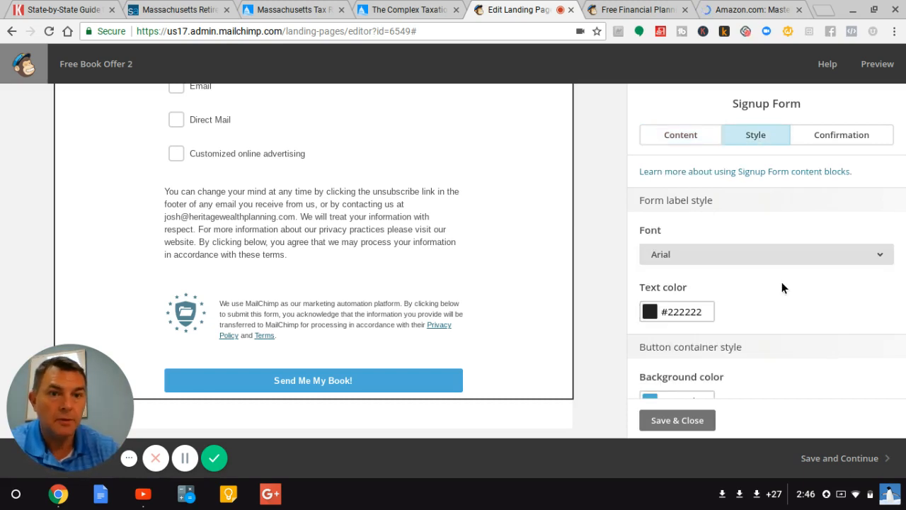
scroll(781, 287, "down", 4)
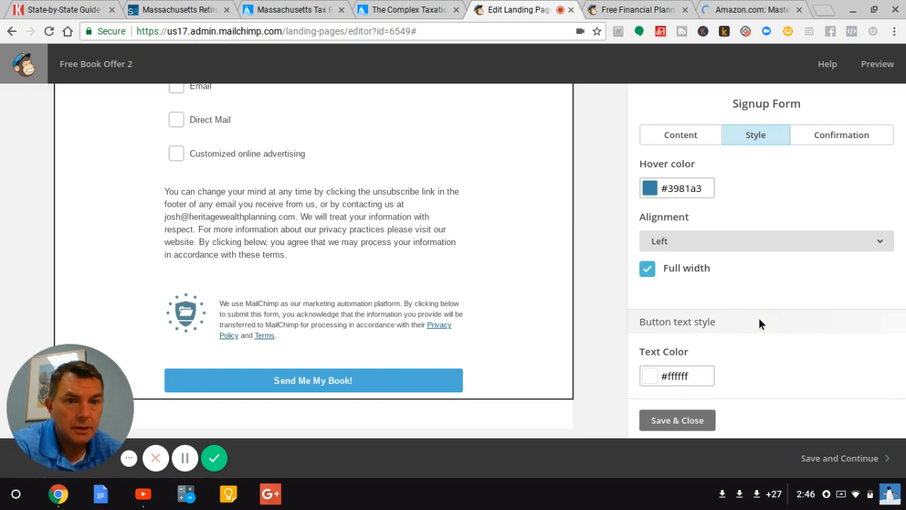
scroll(763, 323, "up", 1)
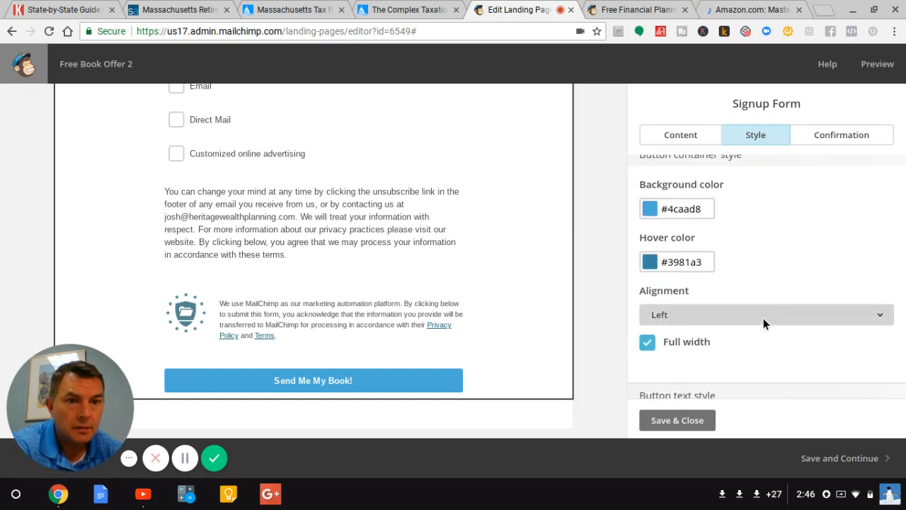
scroll(762, 285, "up", 1)
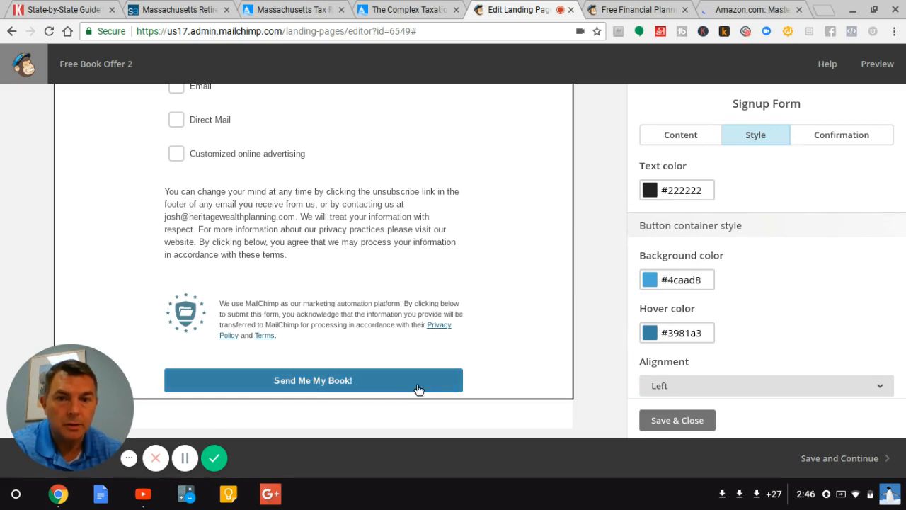
Change the "Send Me My Book!" button's background color to orange #fd7a00, and save and close the signup form block
left_click(678, 276)
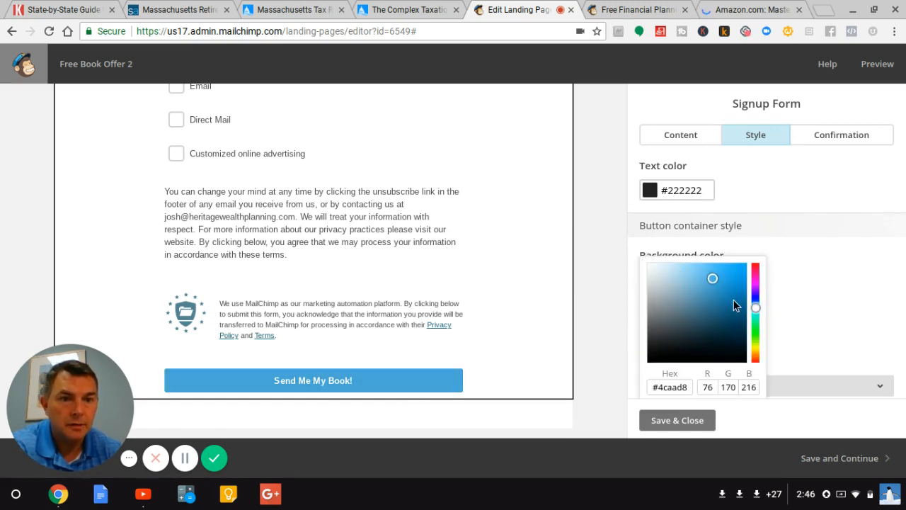
left_click_drag(758, 310, 758, 330)
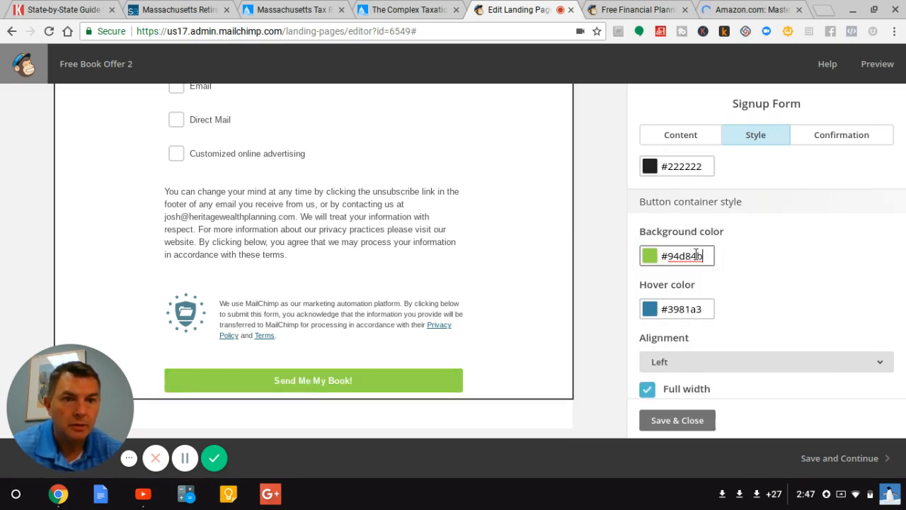
left_click(696, 255)
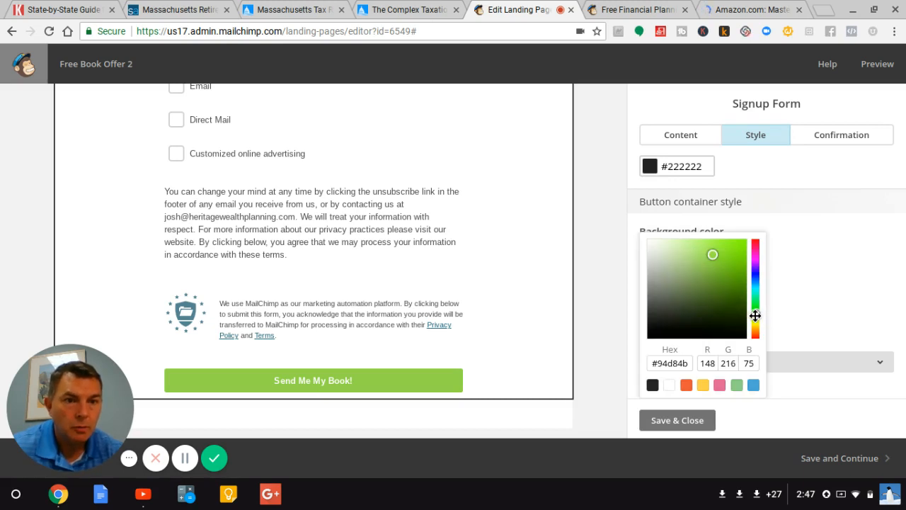
left_click_drag(755, 314, 755, 319)
mouse_move(713, 254)
left_mouse_down()
mouse_move(750, 240)
mouse_move(796, 262)
left_mouse_up()
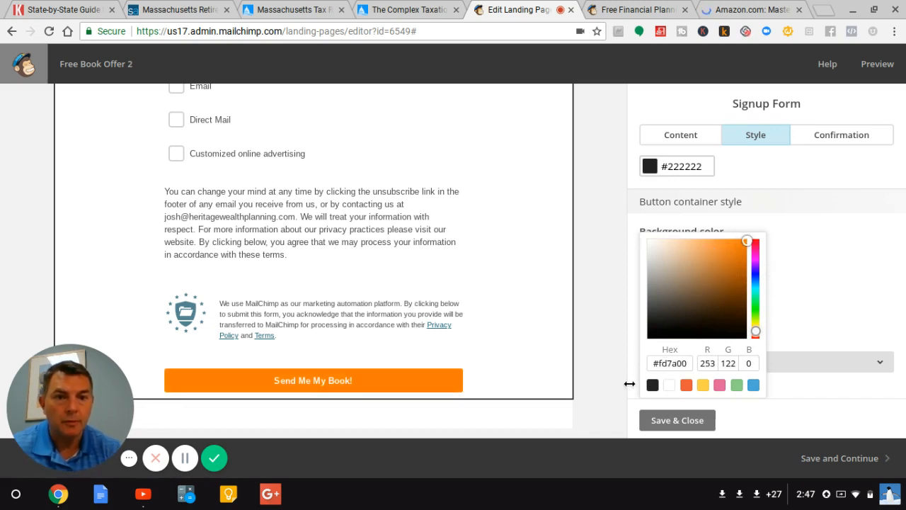
left_click(674, 421)
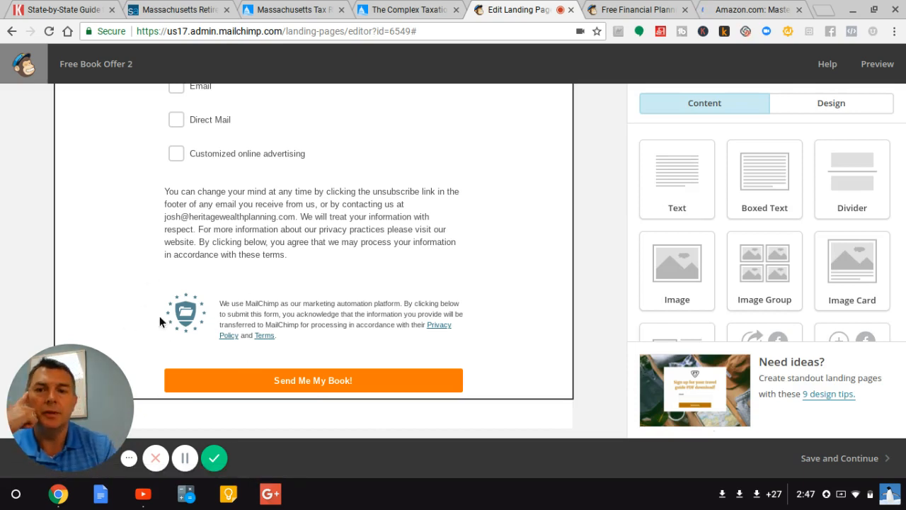
Look over the signup form with its recolored button, and save the design and continue to the landing page checklist
scroll(381, 269, "up", 4)
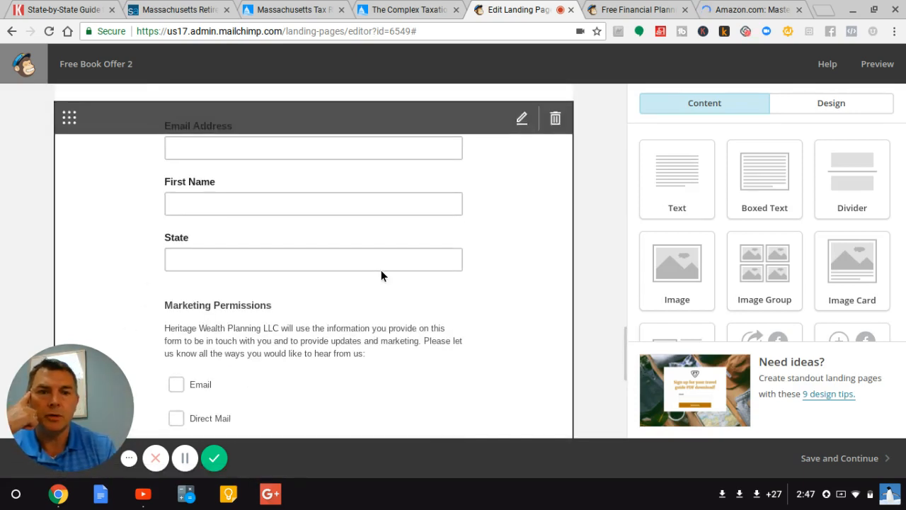
scroll(381, 269, "down", 3)
scroll(381, 271, "down", 2)
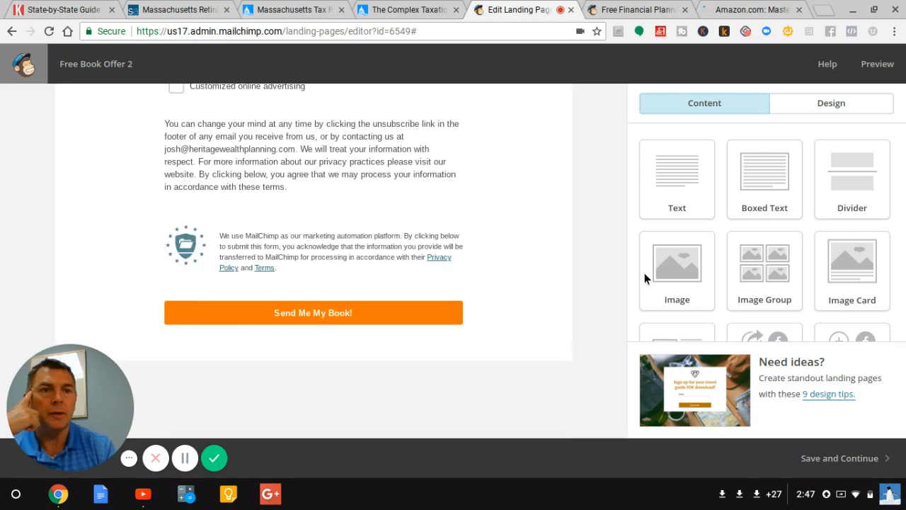
left_click(846, 463)
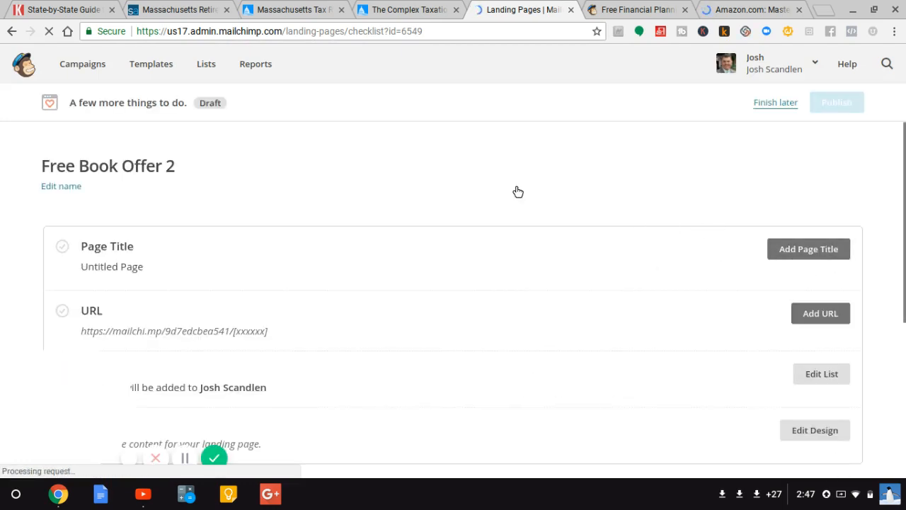
Set the page title to "Free Financial Planning Book 2" and save it
left_click(794, 252)
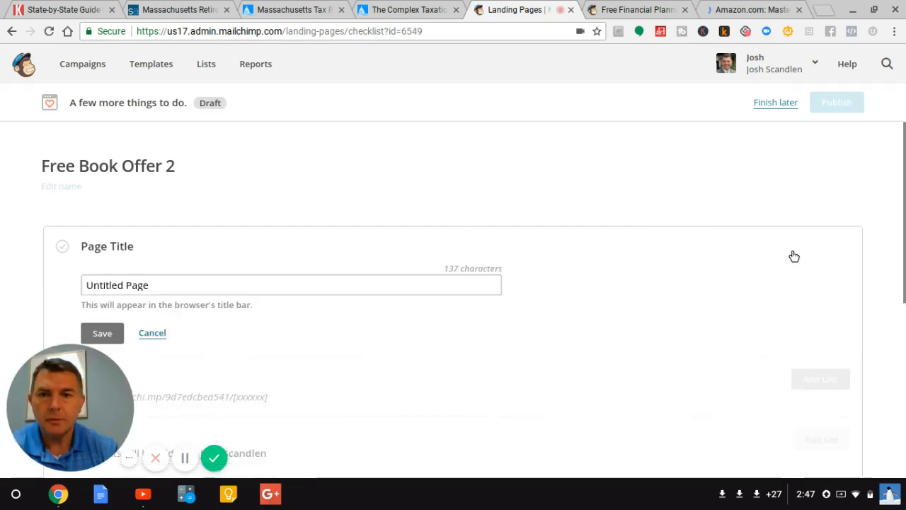
triple_click(279, 283)
type("Free ")
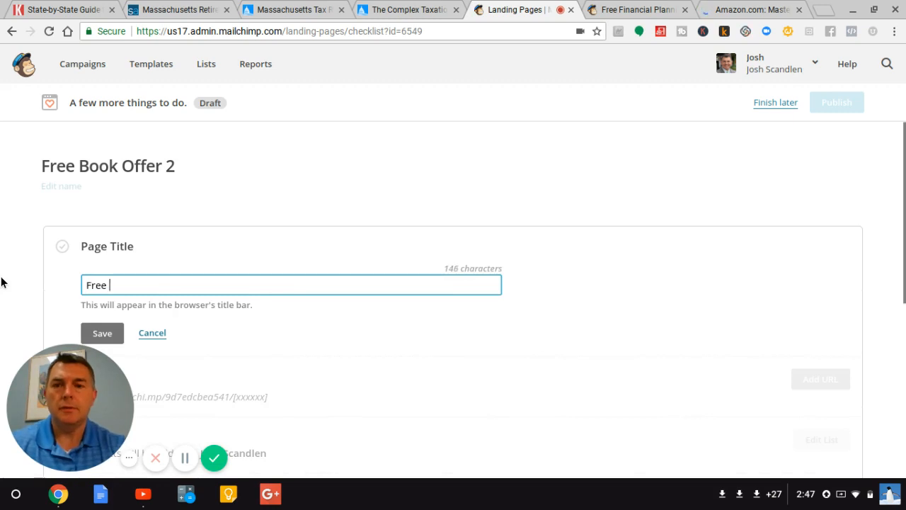
type("Financial Plan")
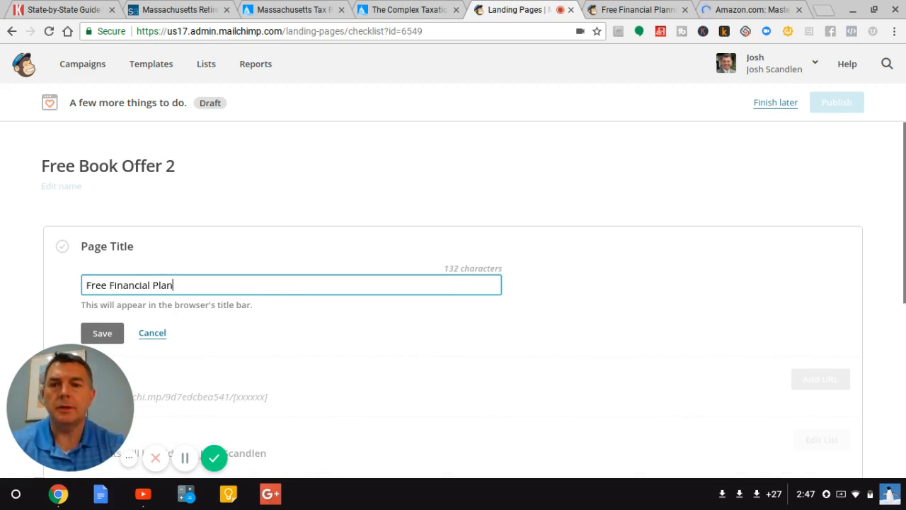
type("ning Book 2")
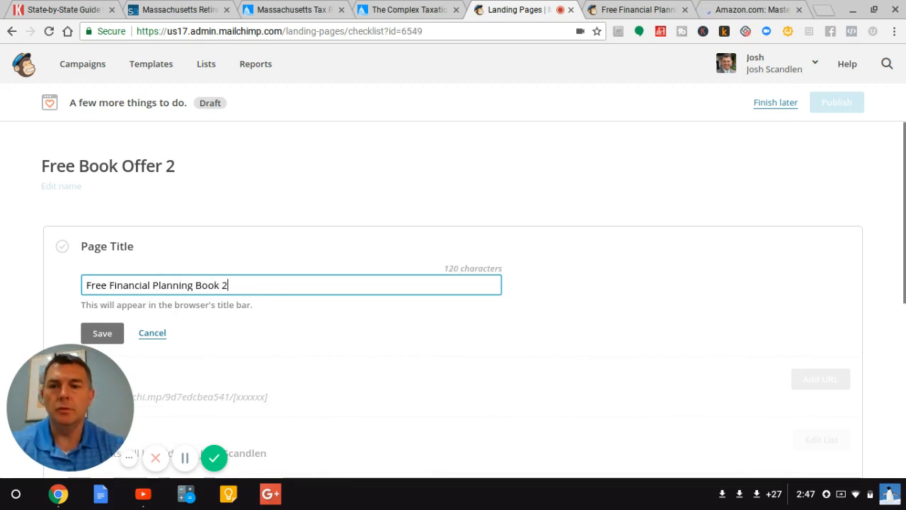
left_click(101, 336)
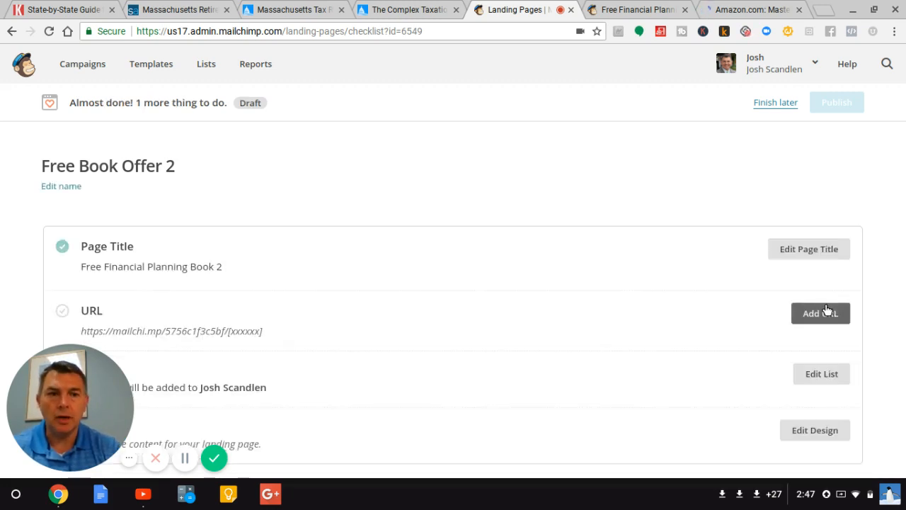
Try to save the URL with a blank ending, and reopen the page design and return to the checklist
left_click(819, 313)
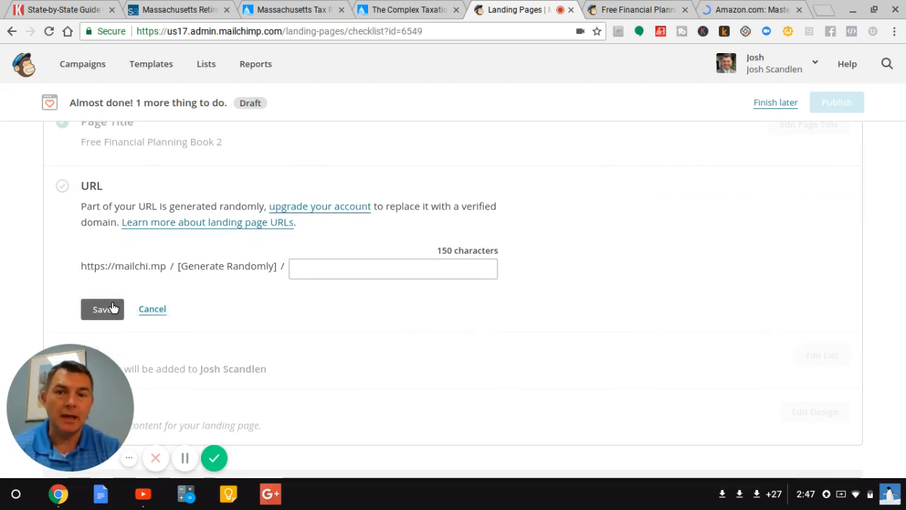
left_click(111, 308)
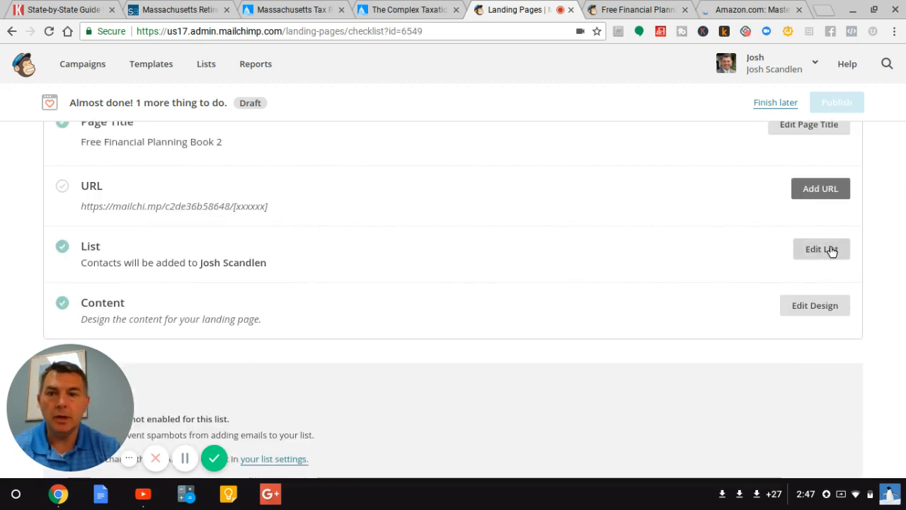
left_click(821, 307)
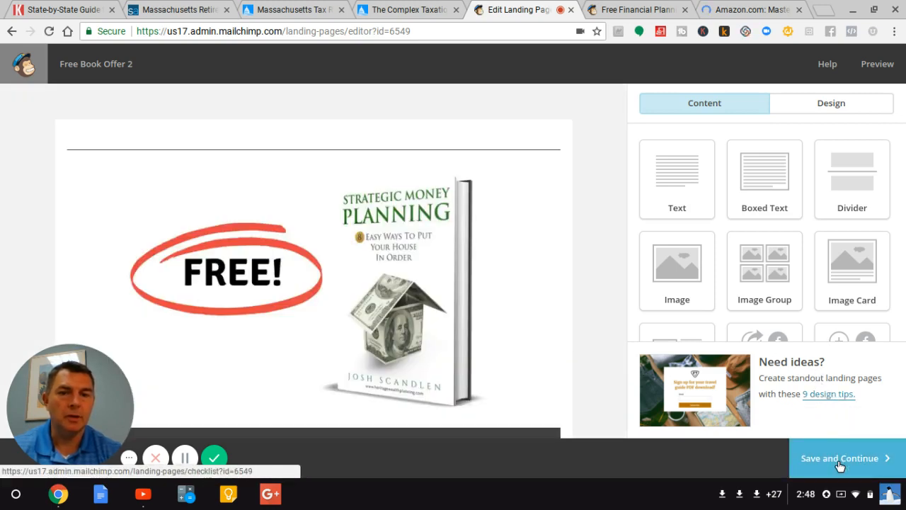
left_click(839, 462)
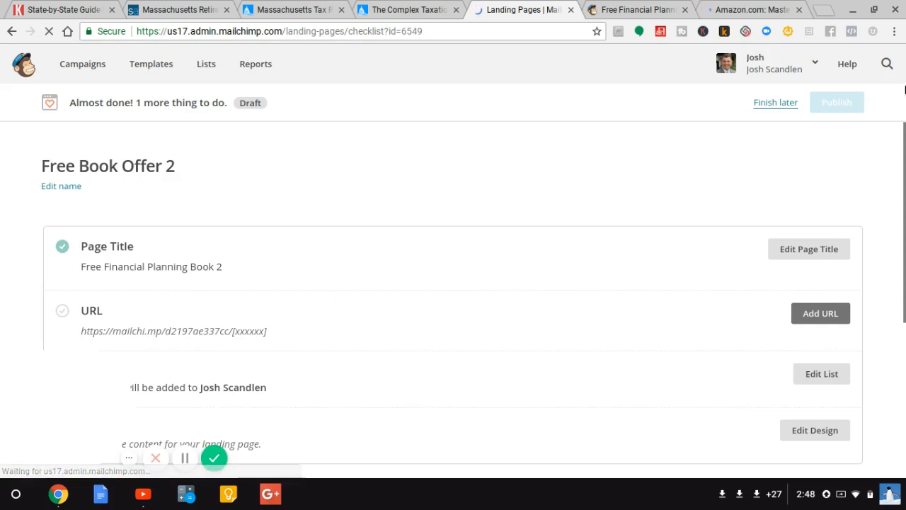
Set the custom ending of the landing page URL to "heritagewealthplanning" and save it
scroll(867, 169, "down", 5)
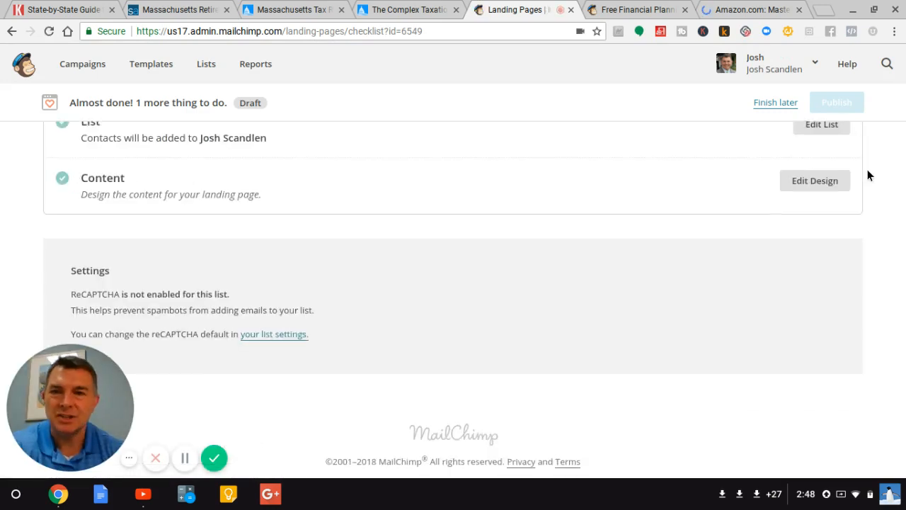
scroll(867, 170, "up", 3)
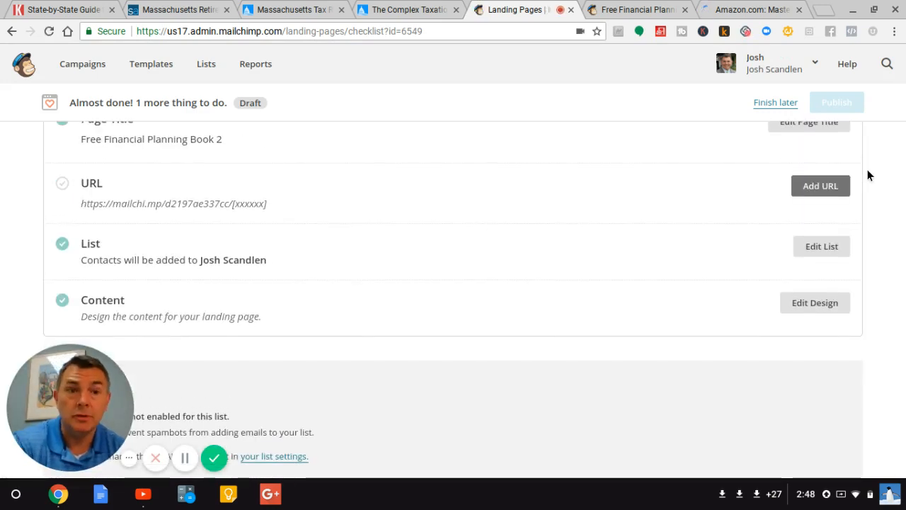
scroll(868, 174, "up", 2)
scroll(868, 173, "down", 5)
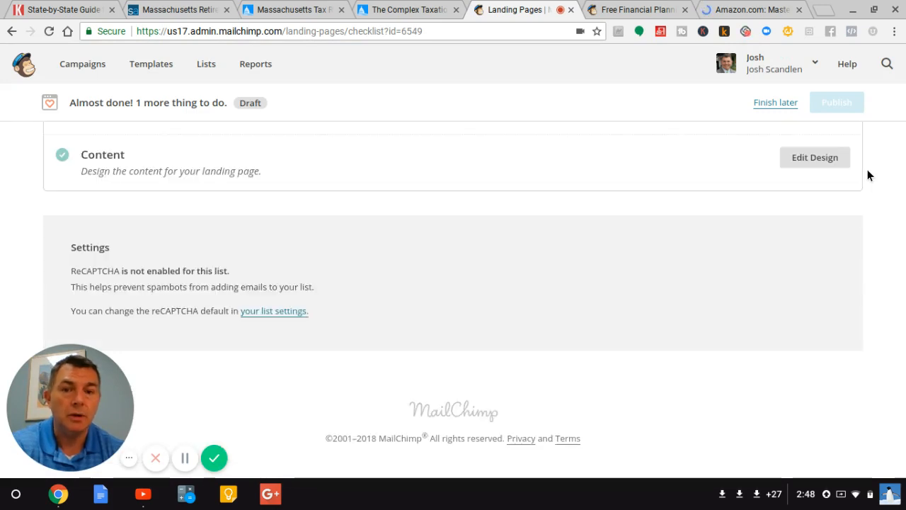
scroll(867, 169, "up", 5)
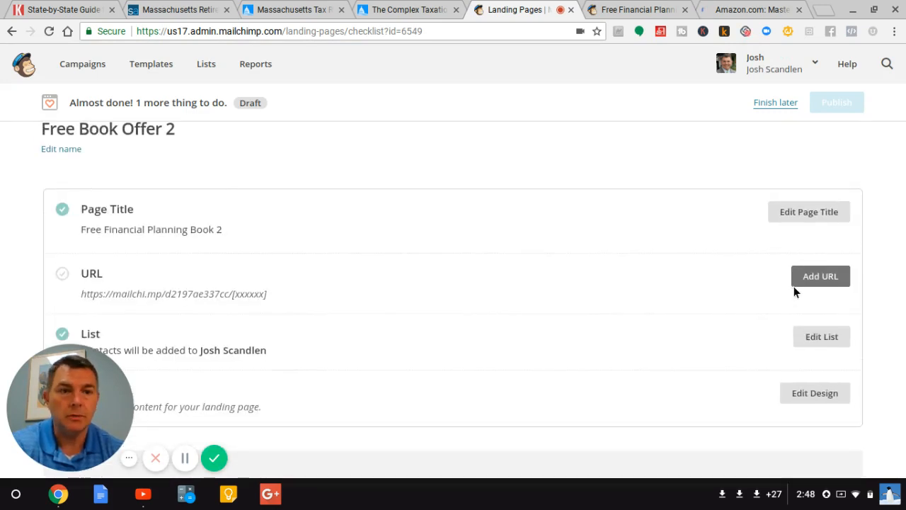
left_click(814, 279)
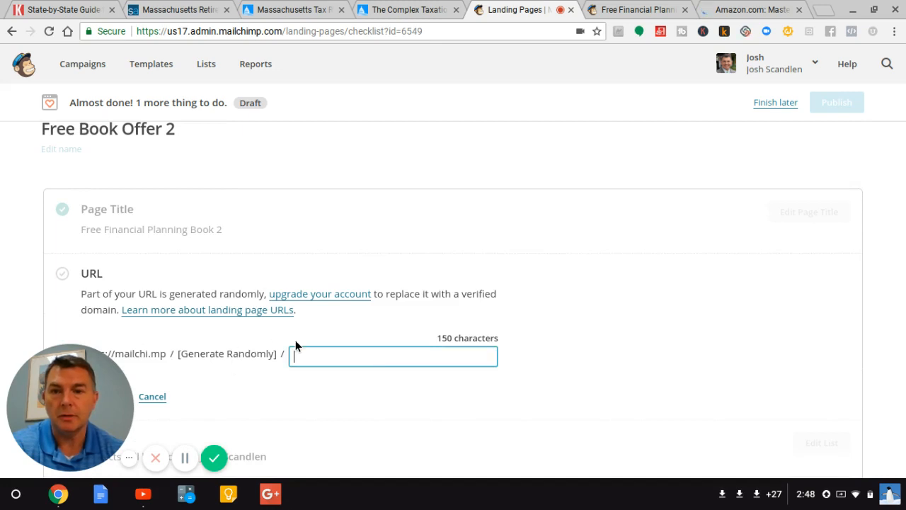
scroll(295, 339, "down", 1)
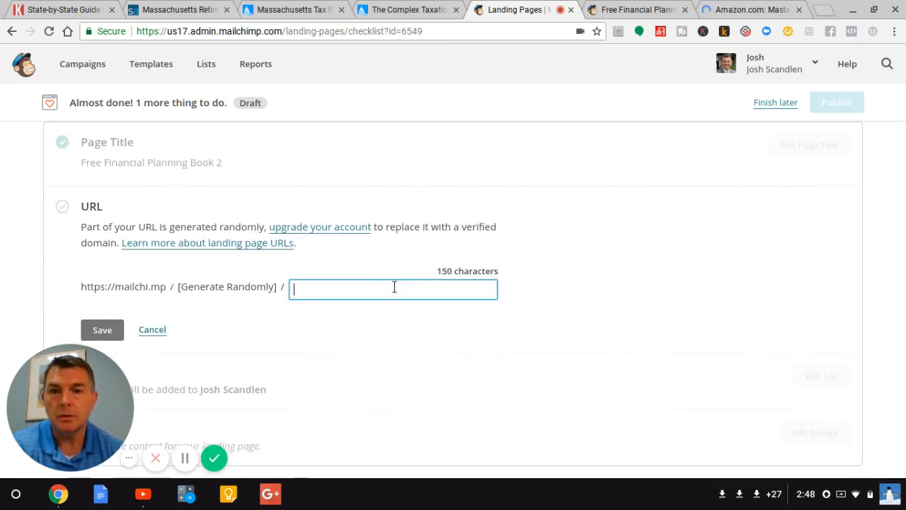
type("heri")
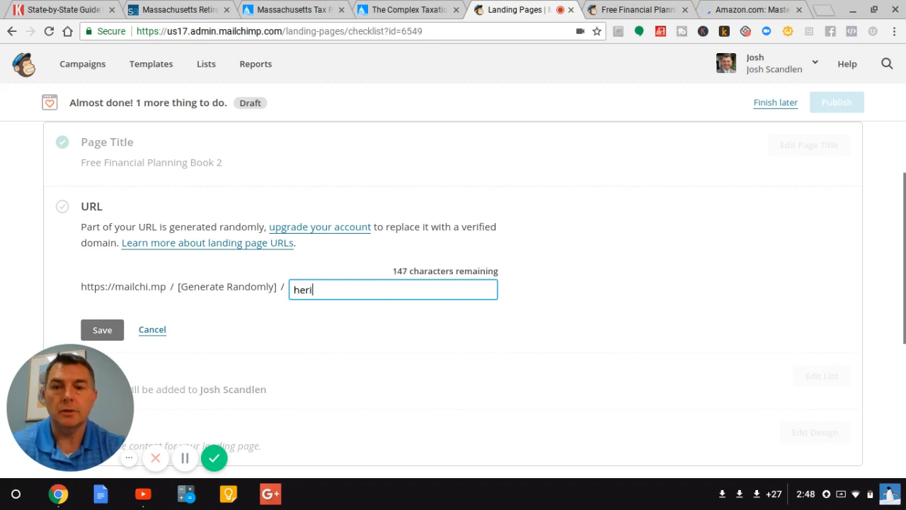
type("tageweal")
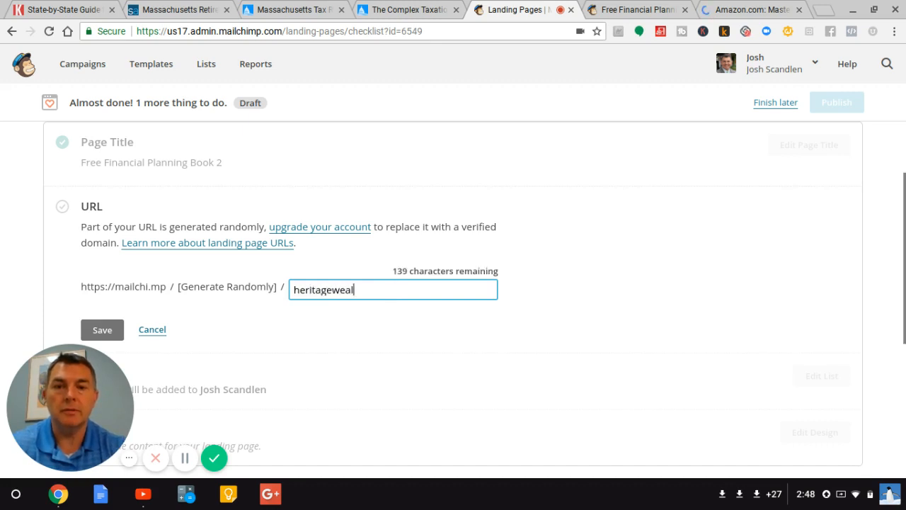
type("thplanning")
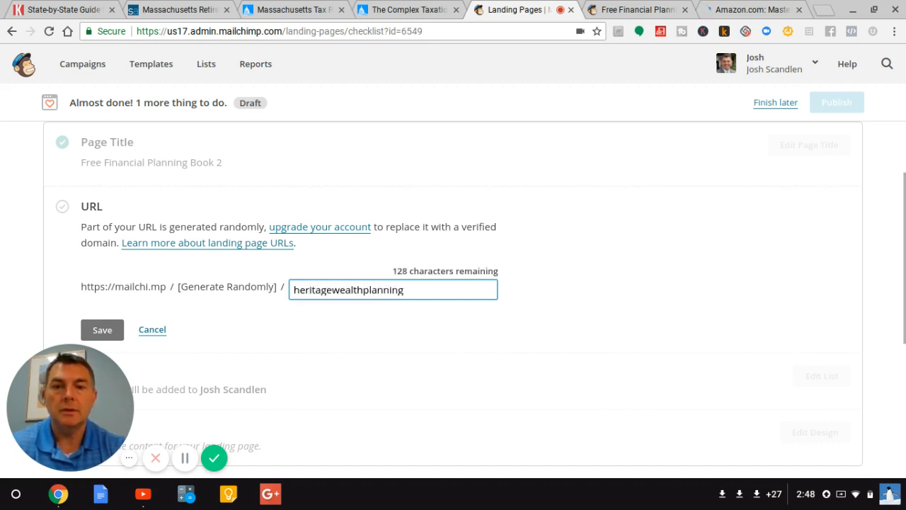
left_click(107, 330)
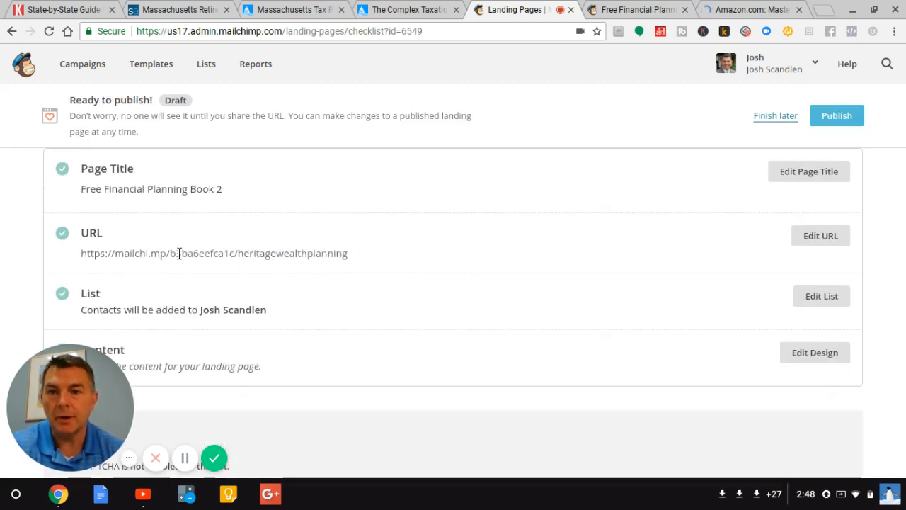
Publish the landing page and open its live link
left_click_drag(169, 252, 238, 253)
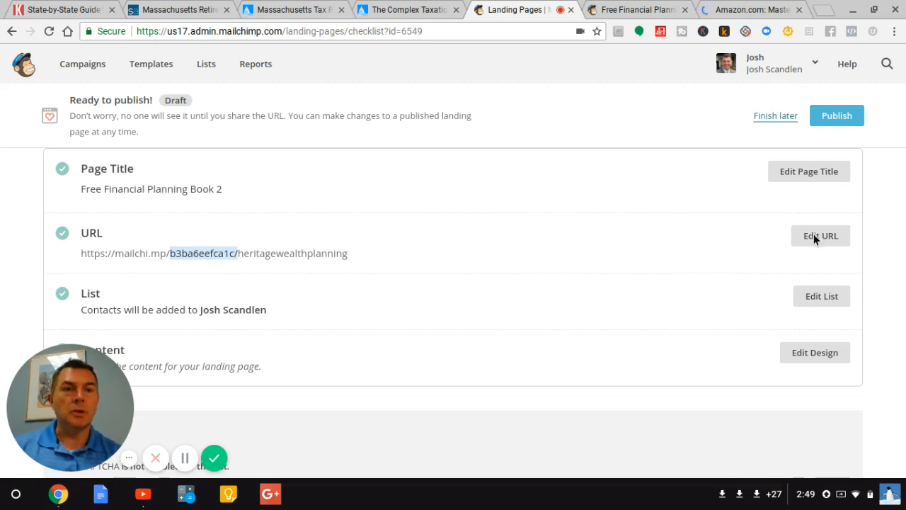
left_click(846, 124)
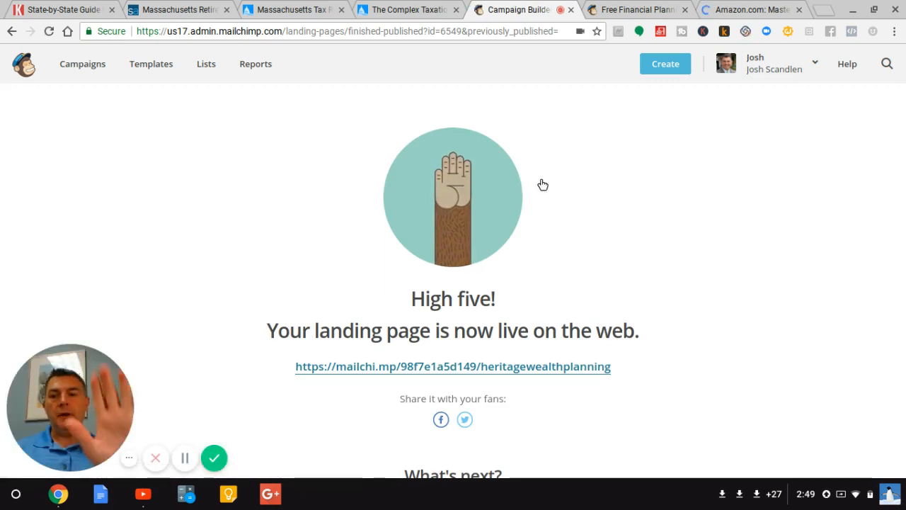
left_click(515, 366)
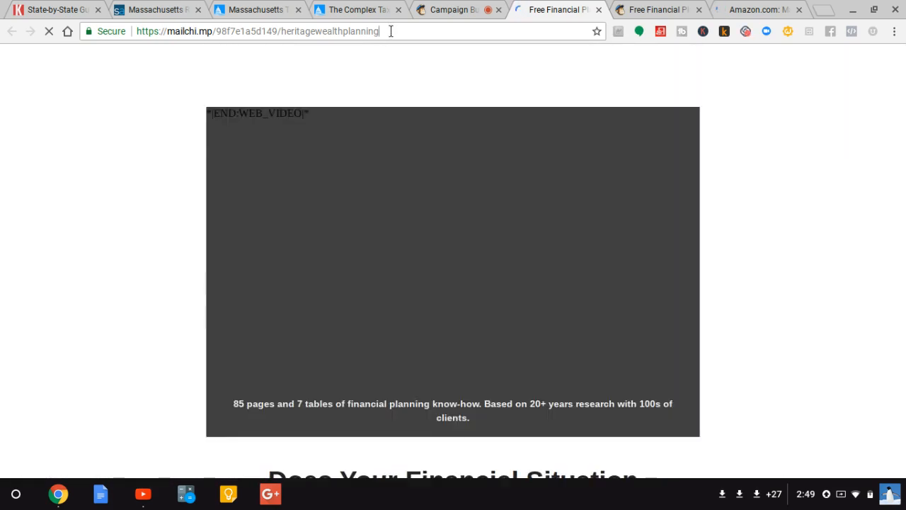
Copy the live landing page's web address and switch to the Amazon page, ready to enter a different address
left_click(390, 31)
key("ctrl+c")
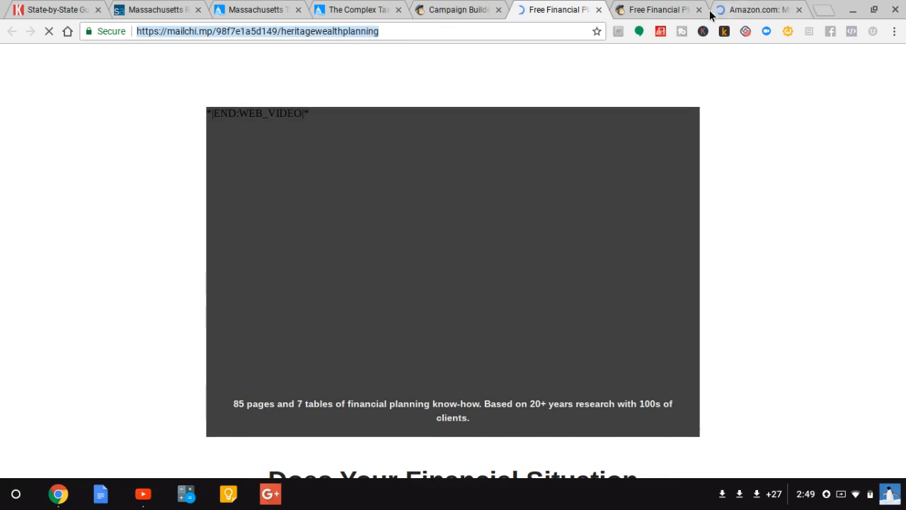
left_click(723, 13)
left_click(483, 28)
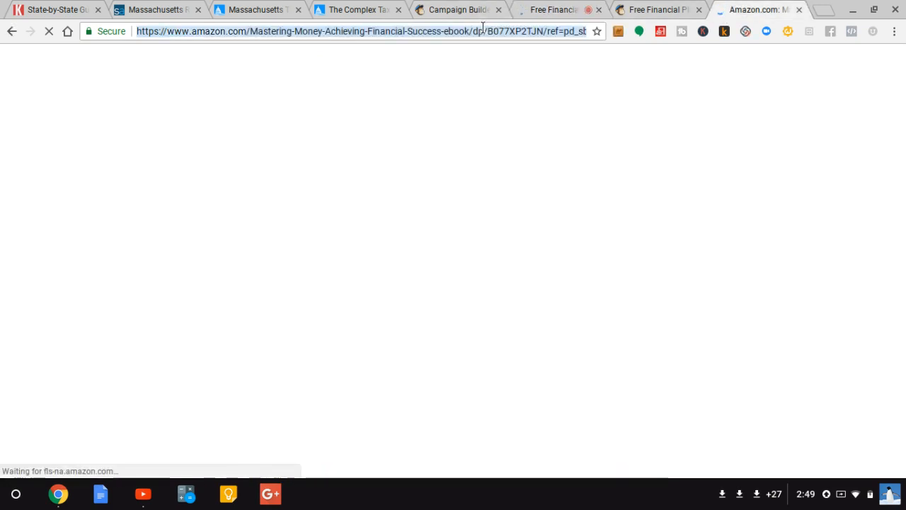
type("b")
key("Tab")
type("it")
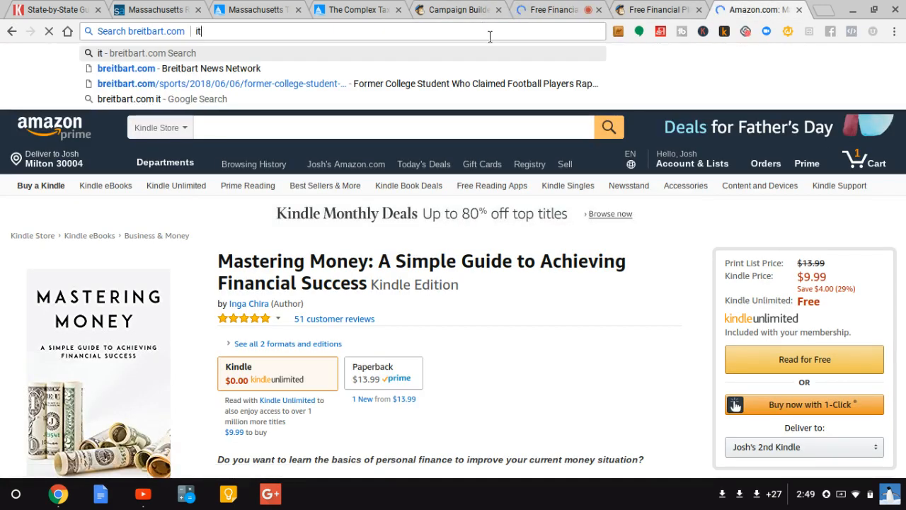
key("BackSpace")
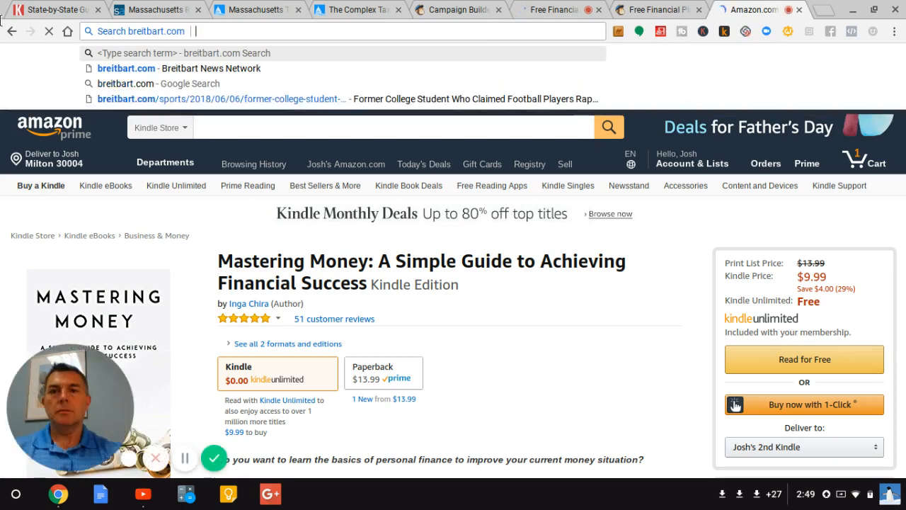
key("BackSpace")
key("BackSpace")
key("BackSpace")
key("BackSpace")
key("BackSpace")
key("BackSpace")
key("BackSpace")
key("BackSpace")
key("BackSpace")
key("BackSpace")
key("BackSpace")
key("BackSpace")
key("BackSpace")
key("BackSpace")
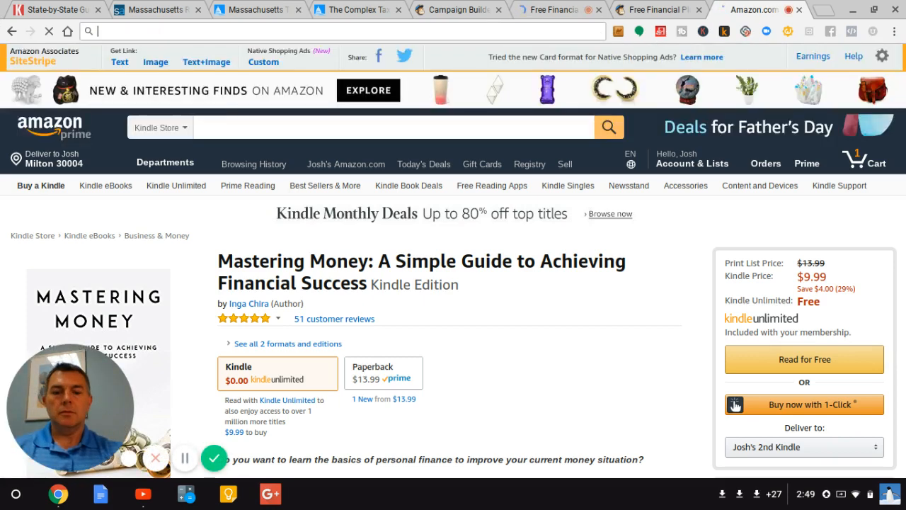
Go to the bitly.com website and shorten the copied landing page address there
type("bitl")
key("Return")
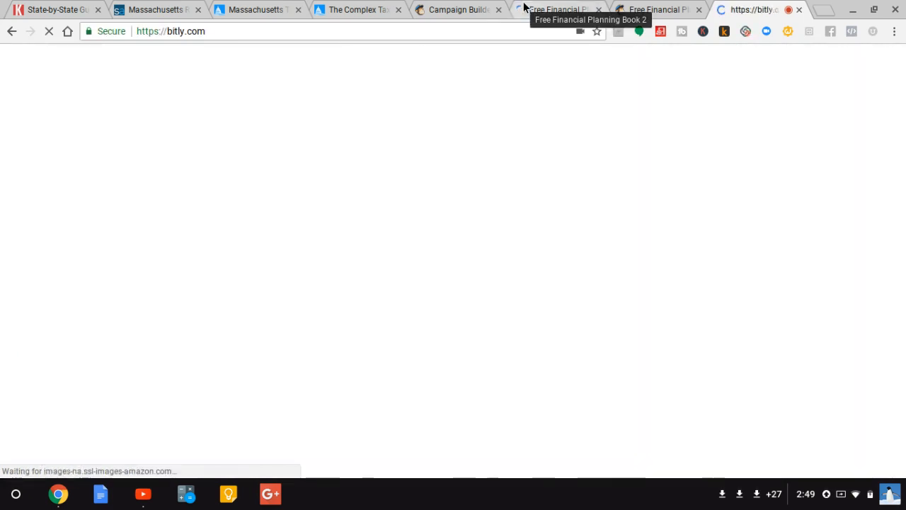
left_click(538, 9)
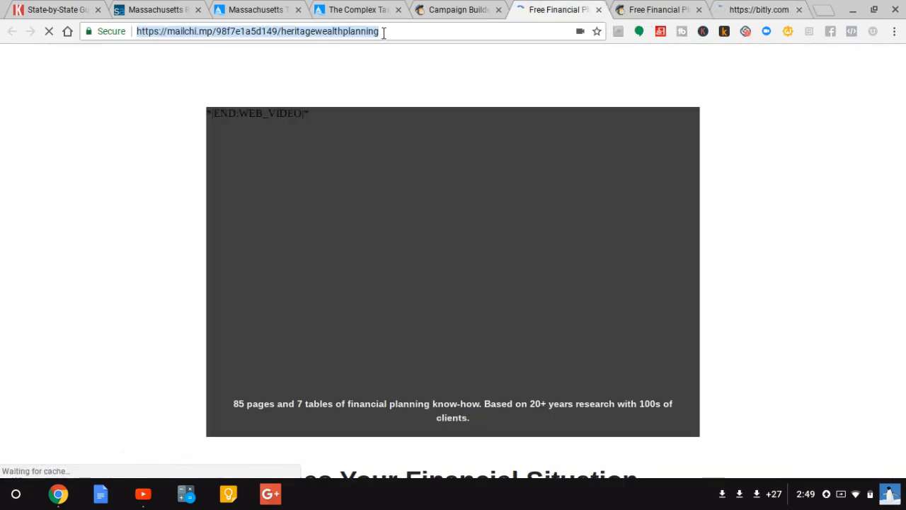
left_click(749, 11)
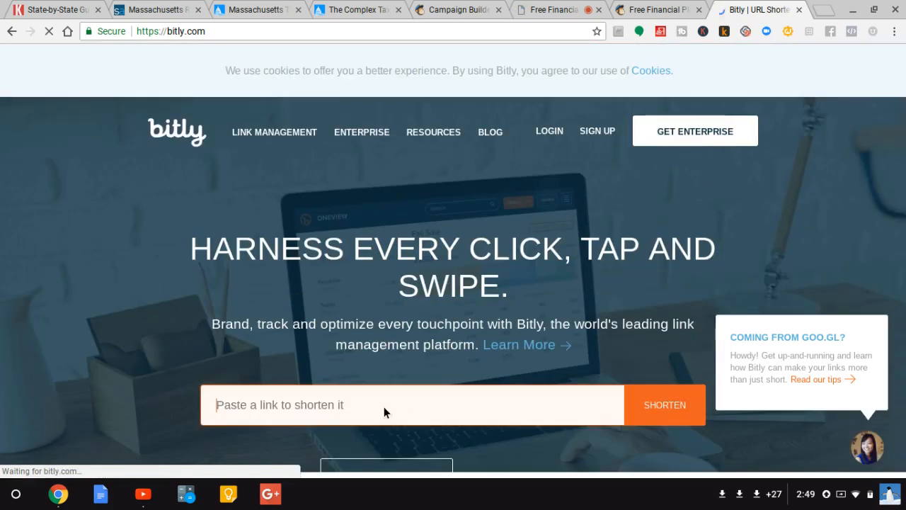
key("ctrl+v")
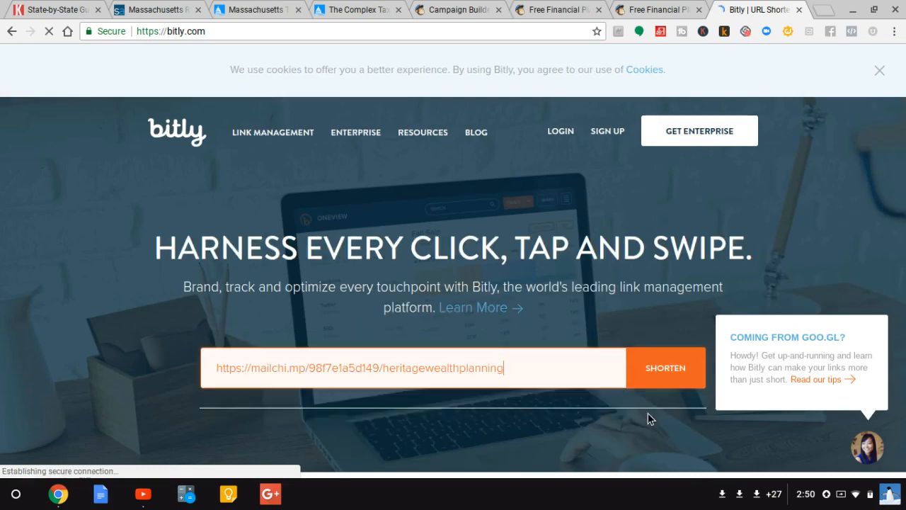
scroll(495, 308, "down", 3)
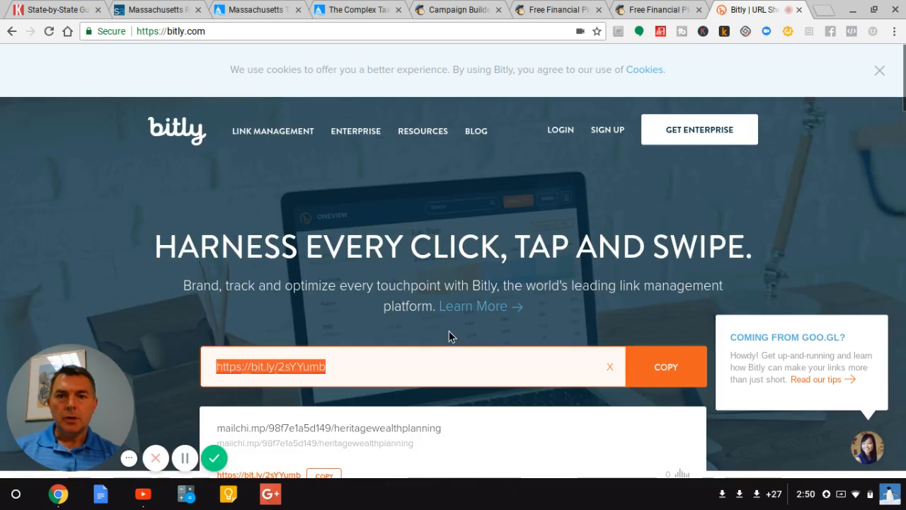
Copy the shortened bit.ly link of the landing page
left_click(300, 366)
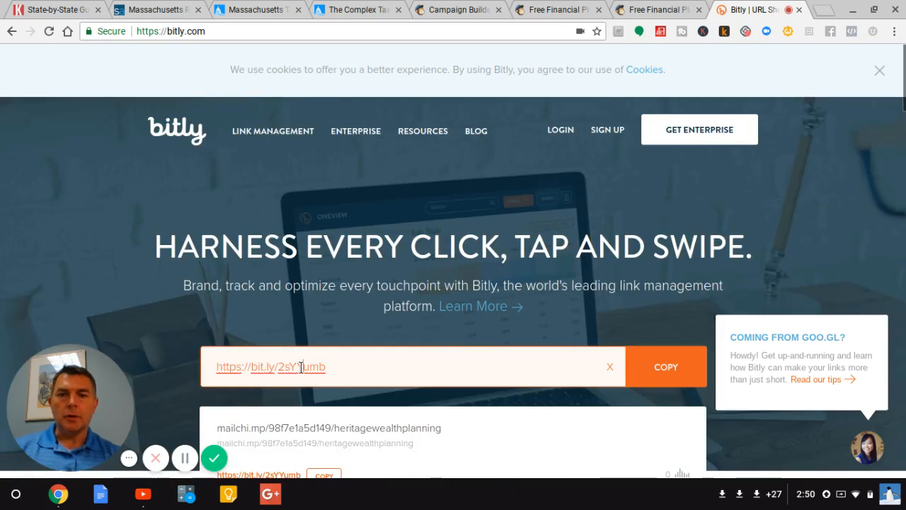
left_click_drag(356, 369, 96, 246)
key("ctrl+c")
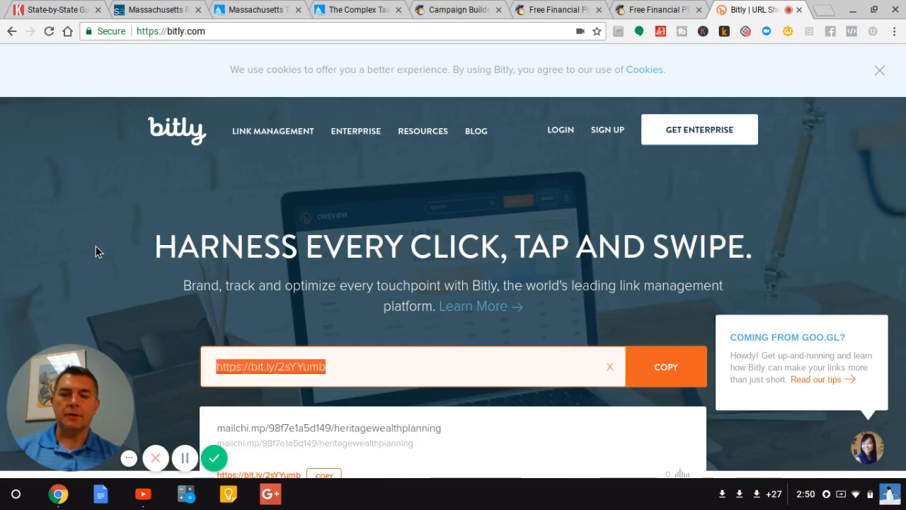
left_click(95, 246)
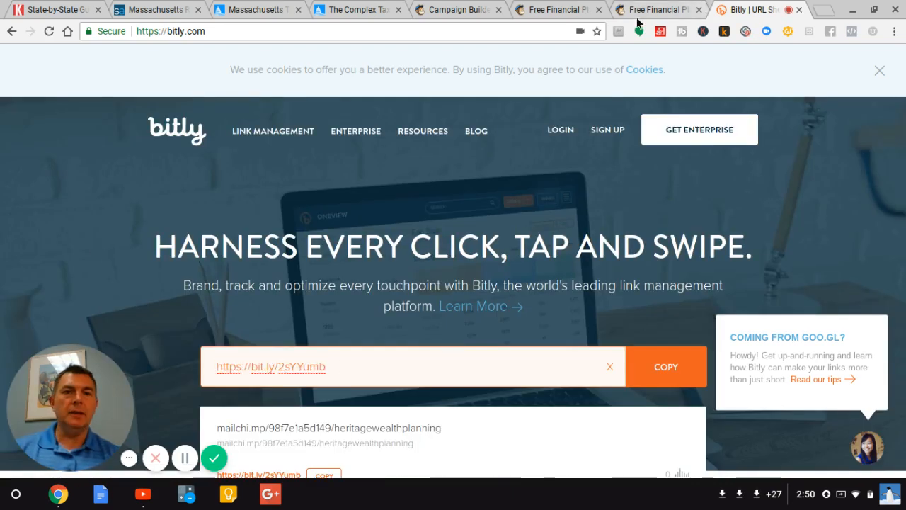
Close the newly published landing page's tab, and load the copied short link in a new tab to test it
left_click(550, 10)
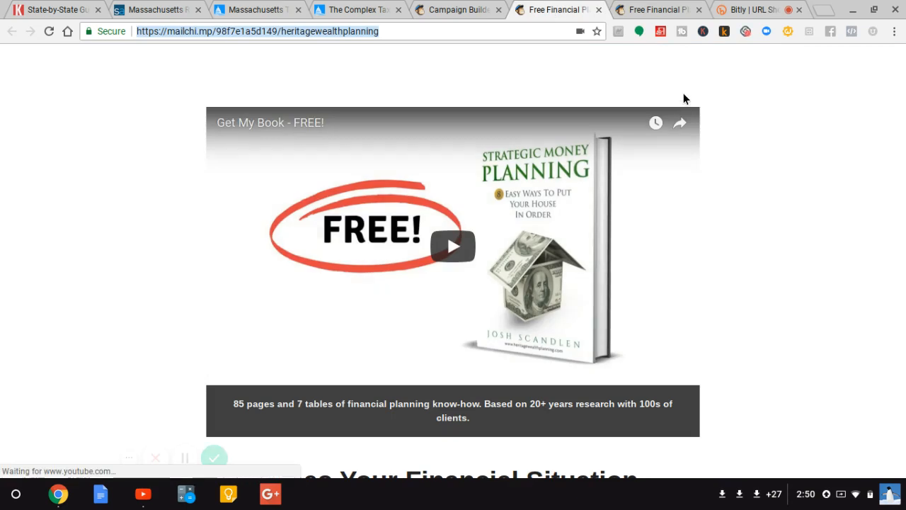
left_click(599, 9)
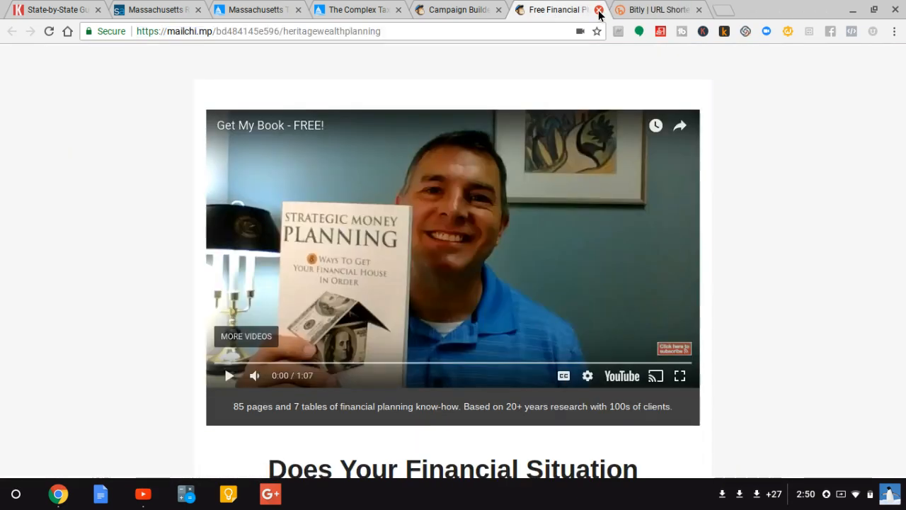
left_click(724, 10)
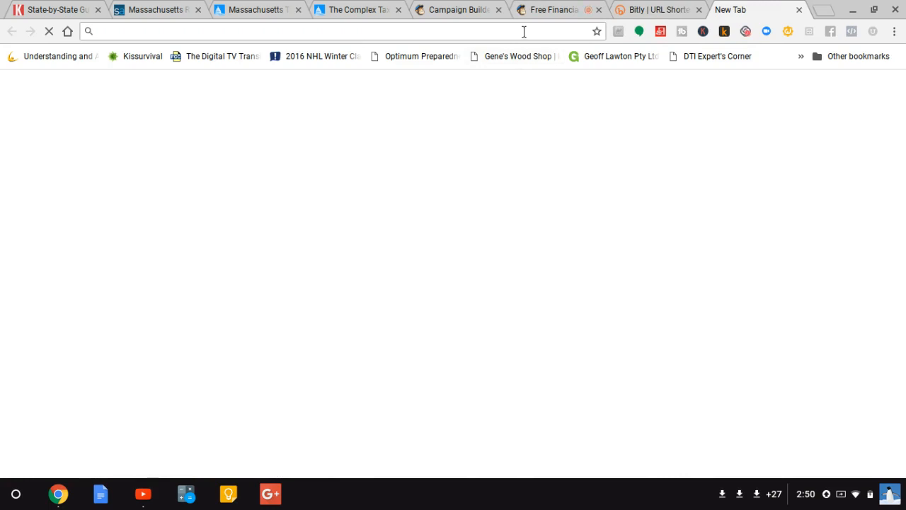
key("ctrl+v")
key("Return")
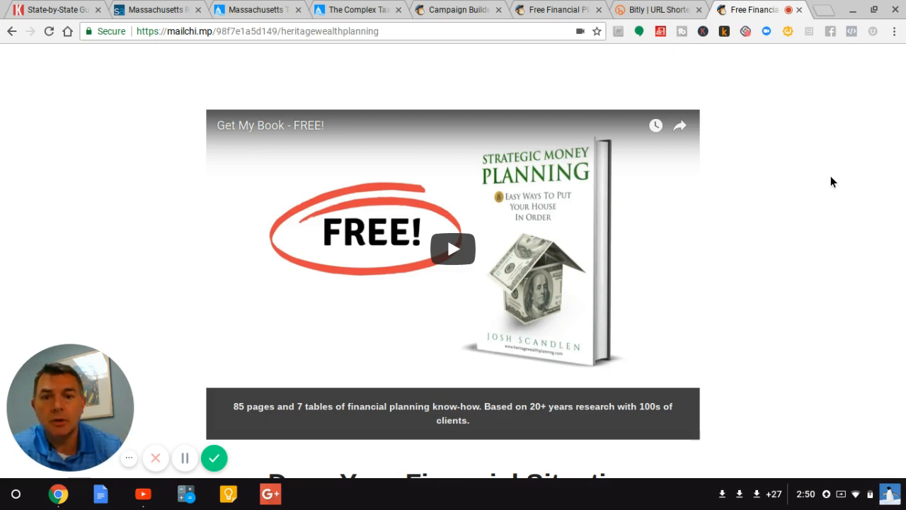
mouse_move(97, 419)
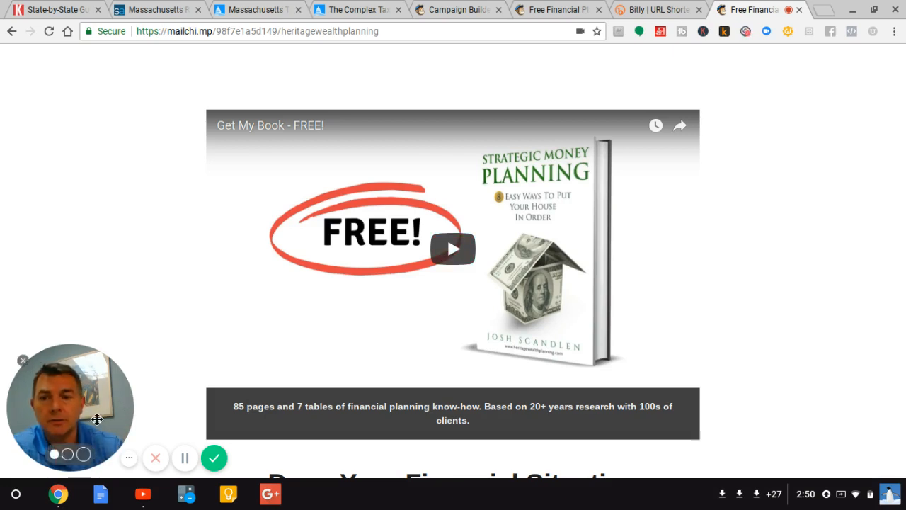